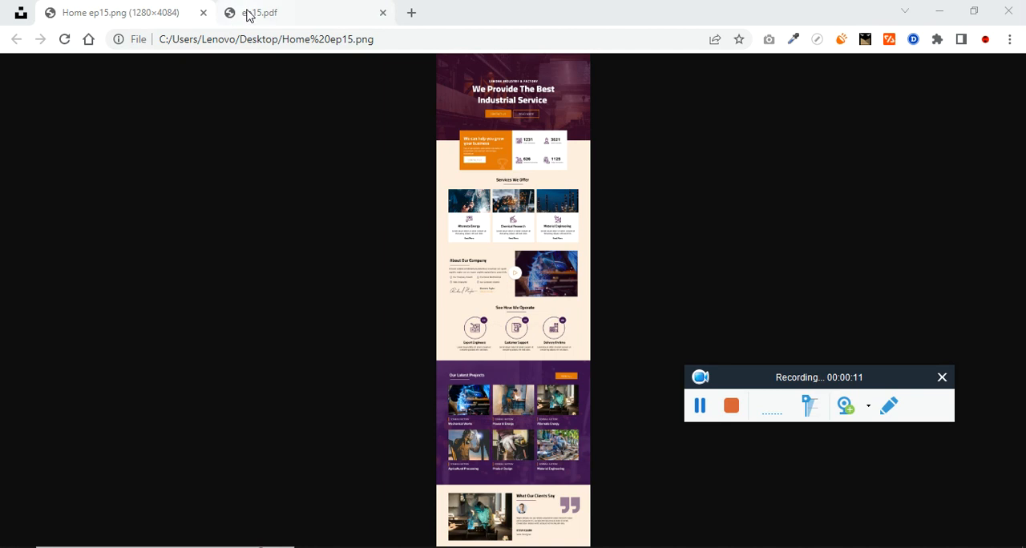
# Examine the ep15.pdf reference design from the hero banner through the services, company and How We Operate sections
pyautogui.scroll(2, 476, 306)
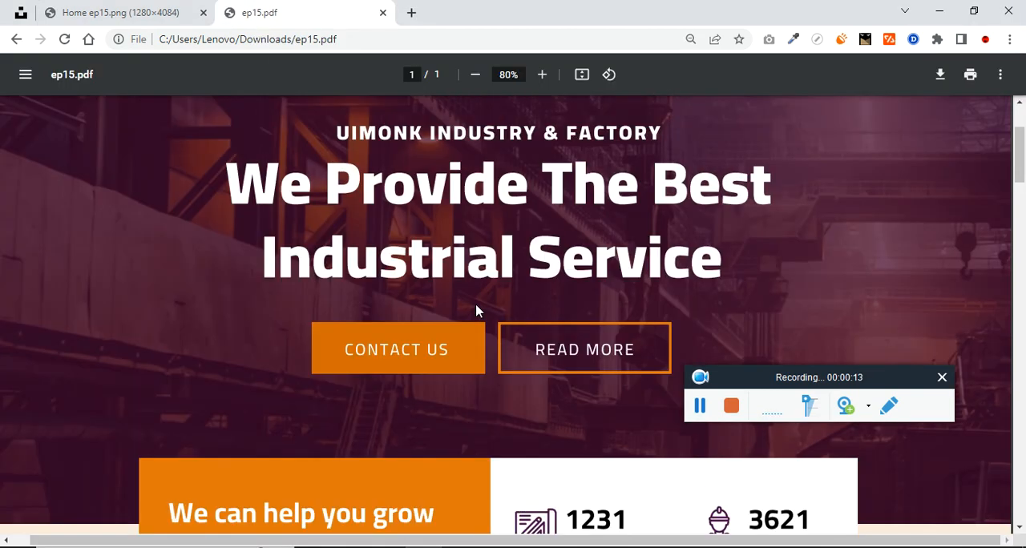
pyautogui.scroll(2, 476, 311)
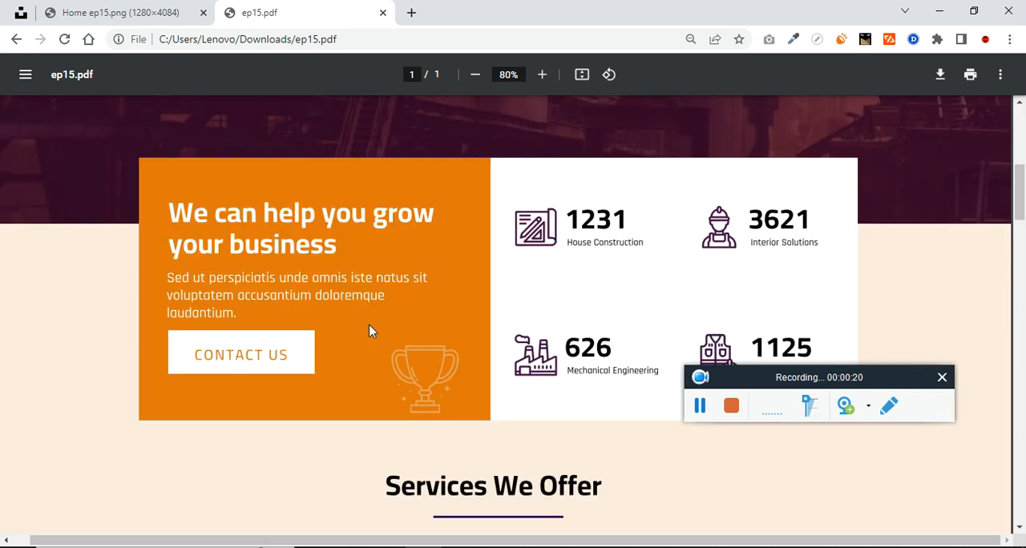
pyautogui.scroll(-5, 370, 330)
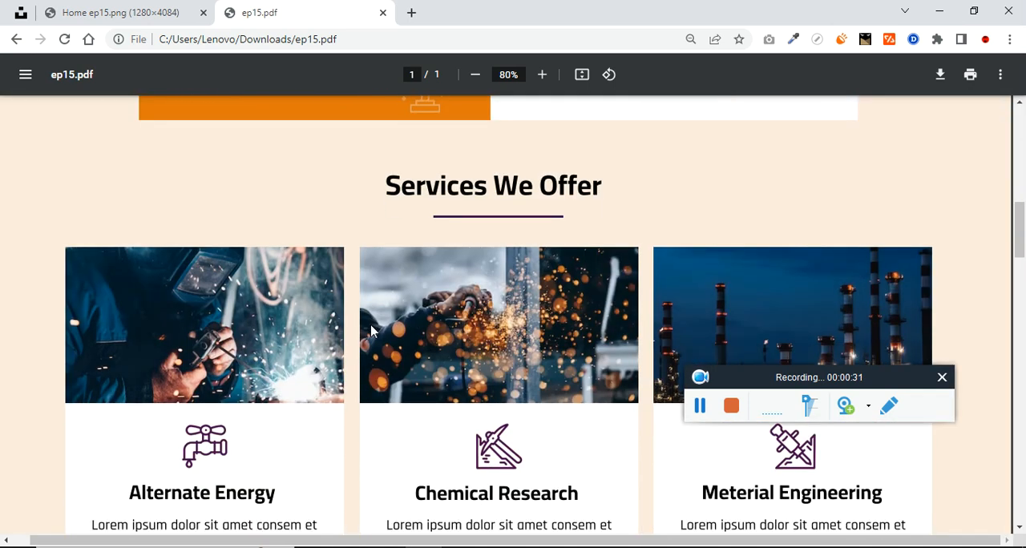
pyautogui.scroll(-2, 498, 290)
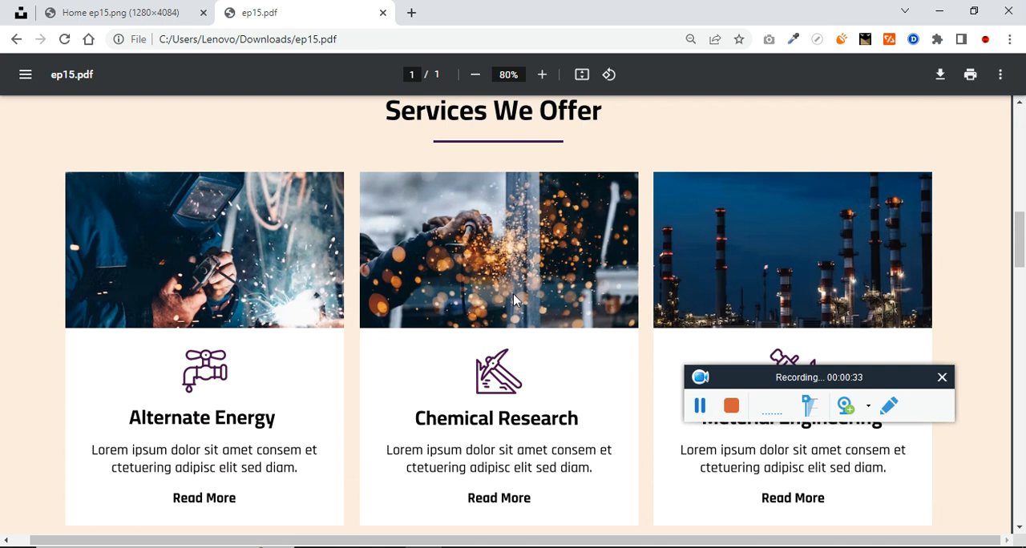
pyautogui.scroll(-5, 417, 345)
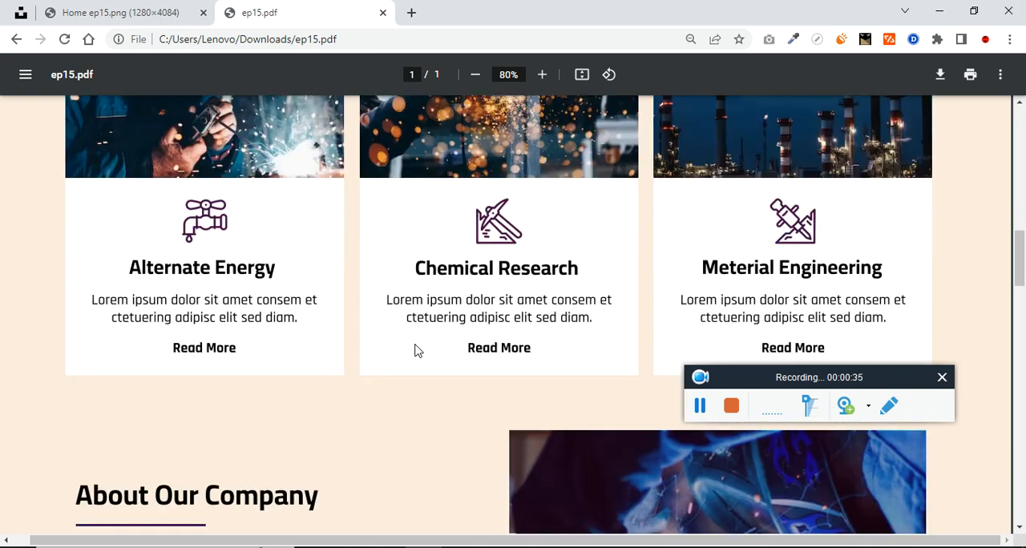
pyautogui.scroll(-1, 417, 345)
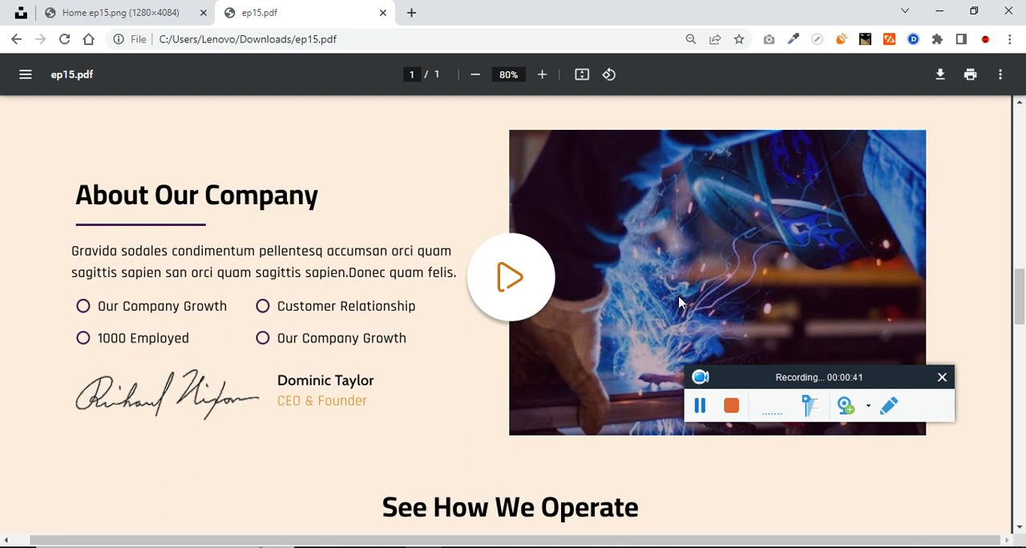
pyautogui.scroll(-2, 380, 373)
pyautogui.scroll(-2, 394, 361)
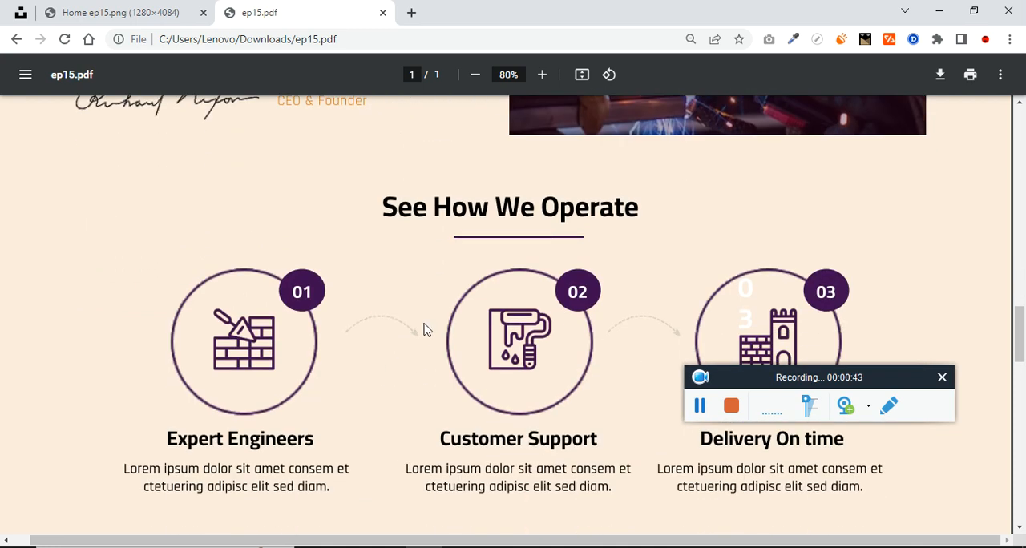
pyautogui.scroll(-1, 535, 344)
pyautogui.scroll(1, 401, 340)
pyautogui.scroll(-1, 449, 321)
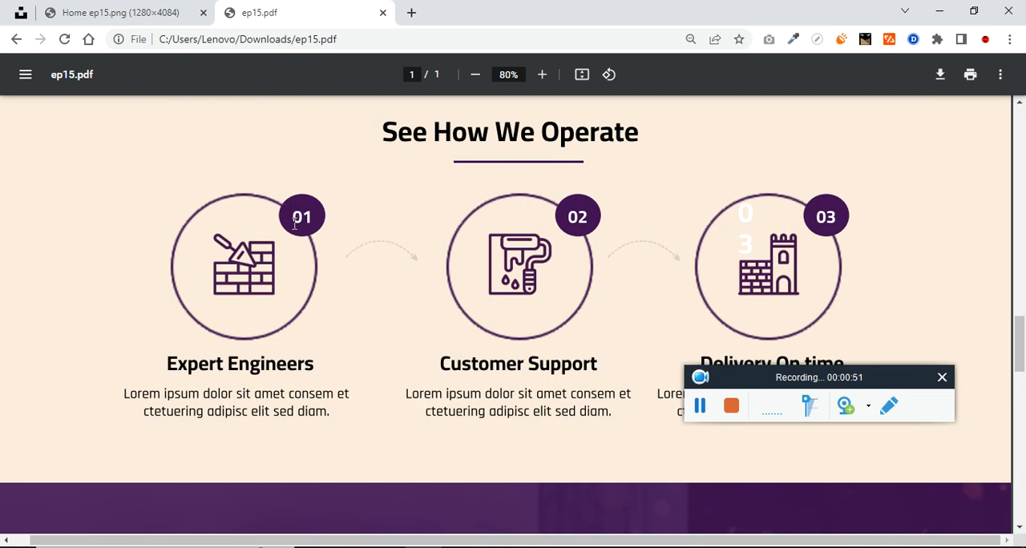
# Examine the latest projects grid and the client testimonial section of the reference design, and return to its hero banner
pyautogui.scroll(-1, 404, 298)
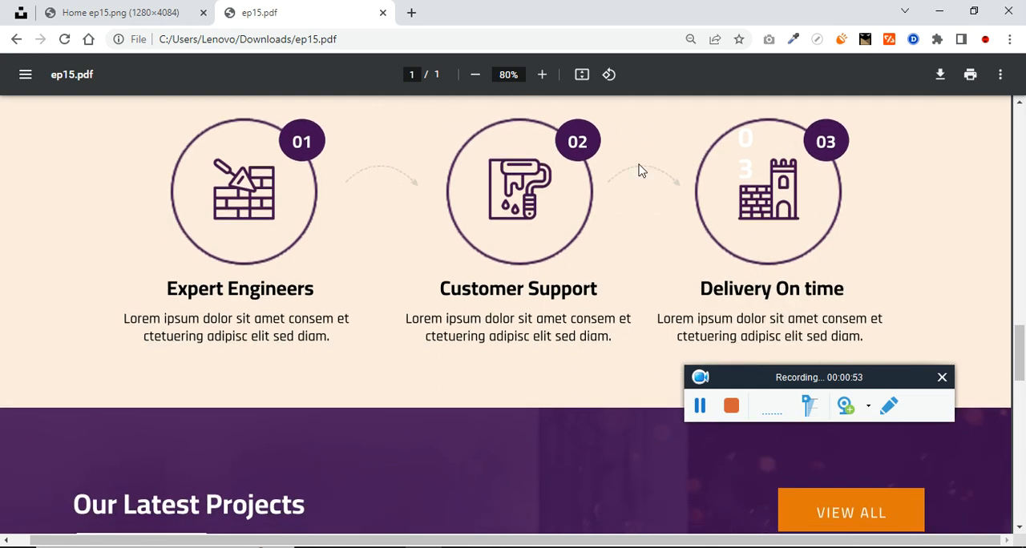
pyautogui.scroll(-3, 414, 295)
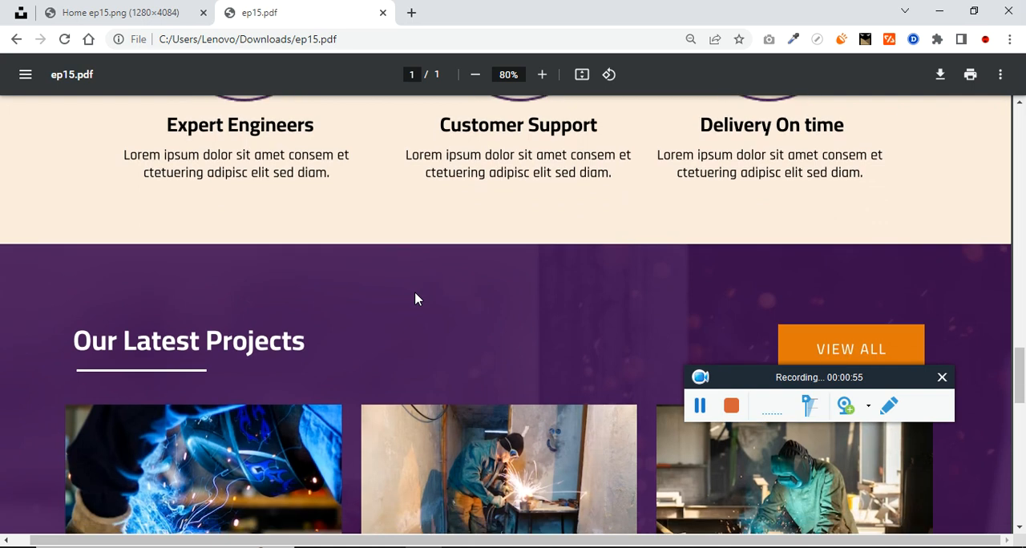
pyautogui.scroll(-3, 249, 261)
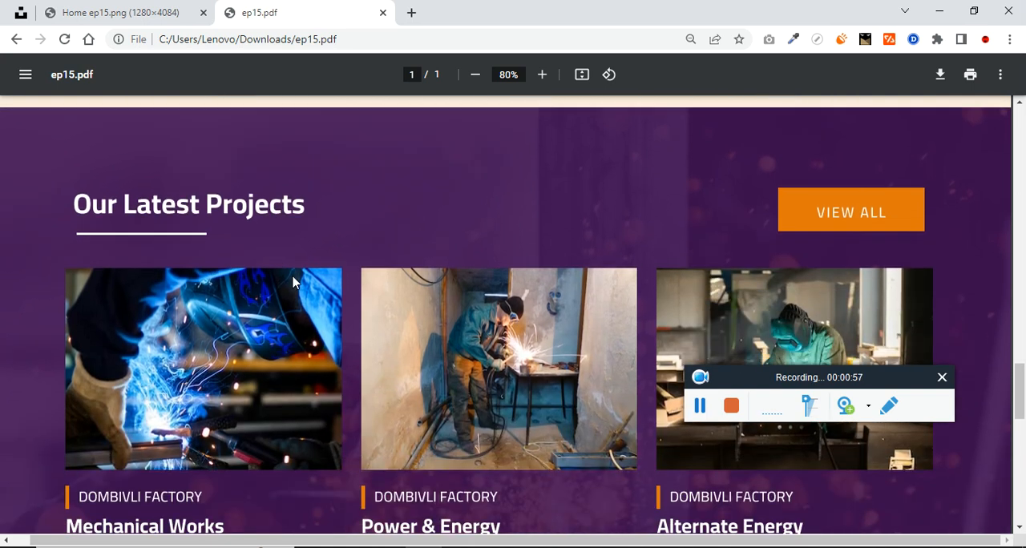
pyautogui.scroll(1, 277, 255)
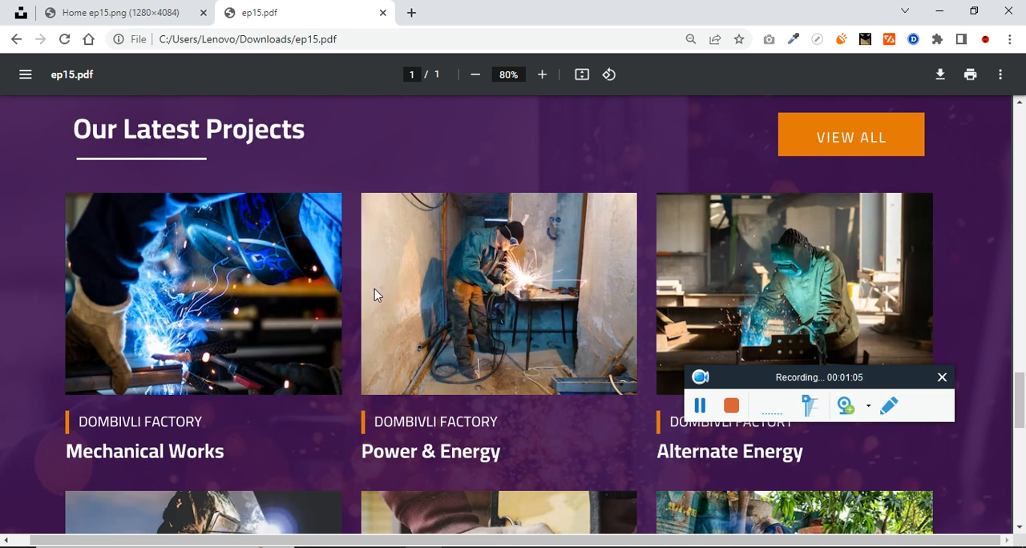
pyautogui.scroll(-5, 522, 291)
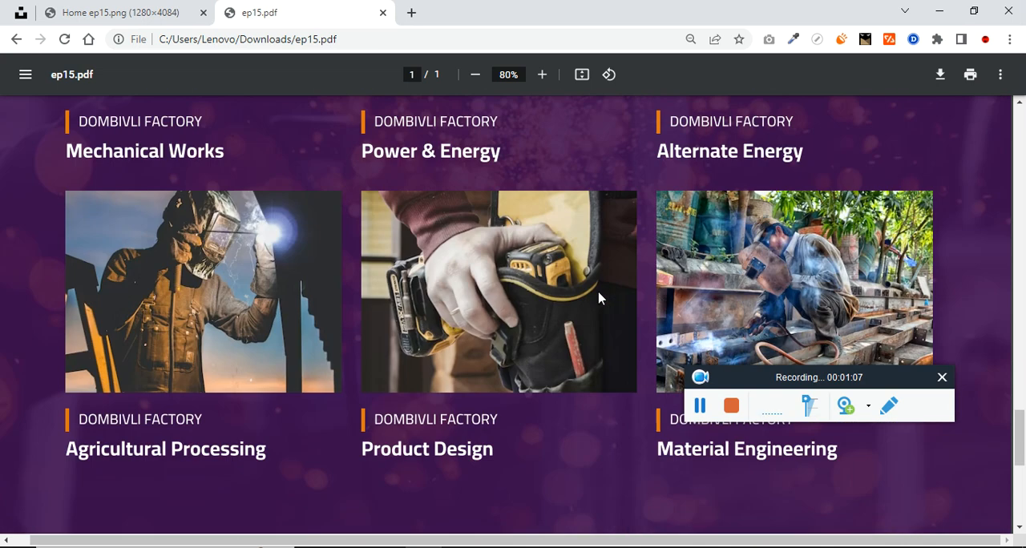
pyautogui.scroll(-5, 599, 298)
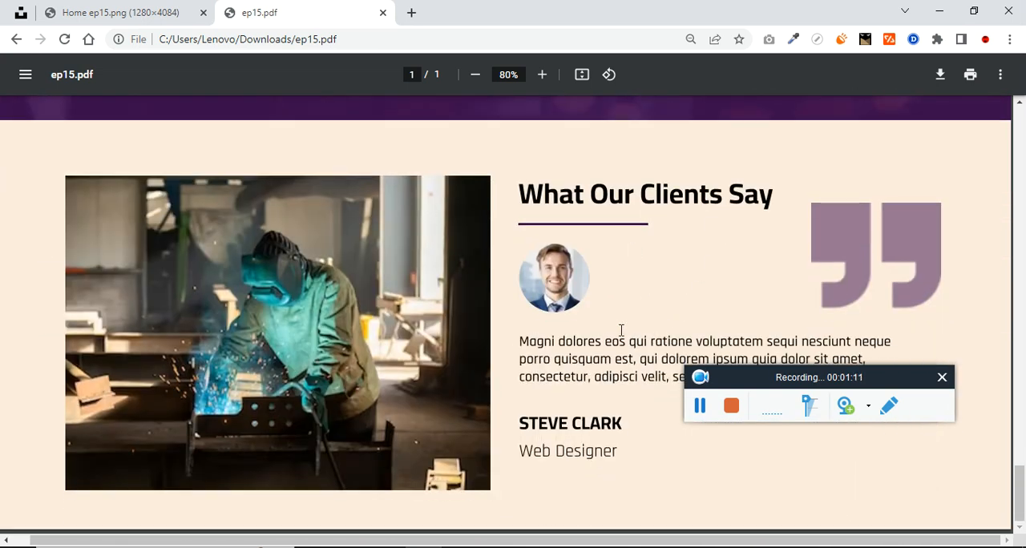
pyautogui.scroll(15, 403, 298)
pyautogui.scroll(8, 403, 298)
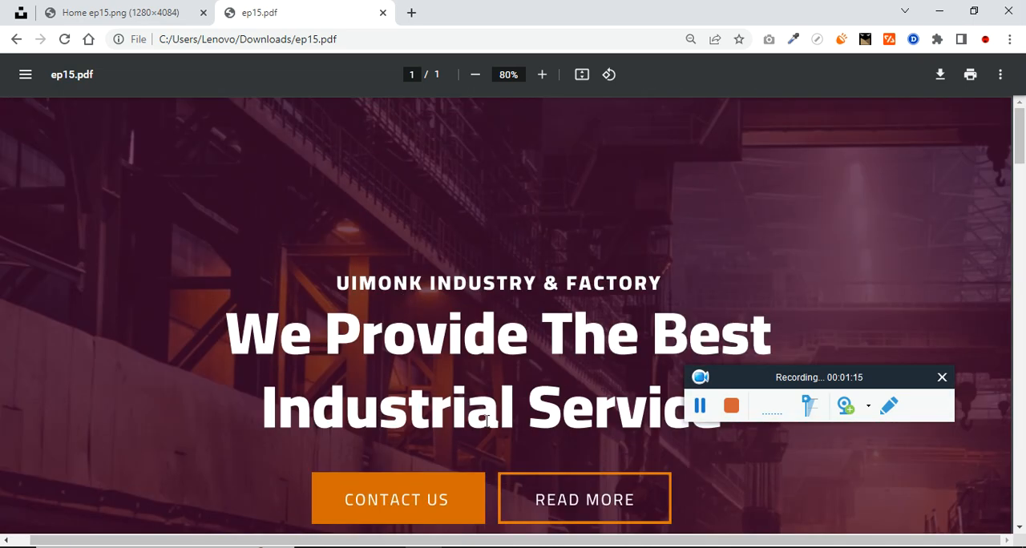
# Switch to the empty Untitled draft in Figma
pyautogui.click(503, 547)
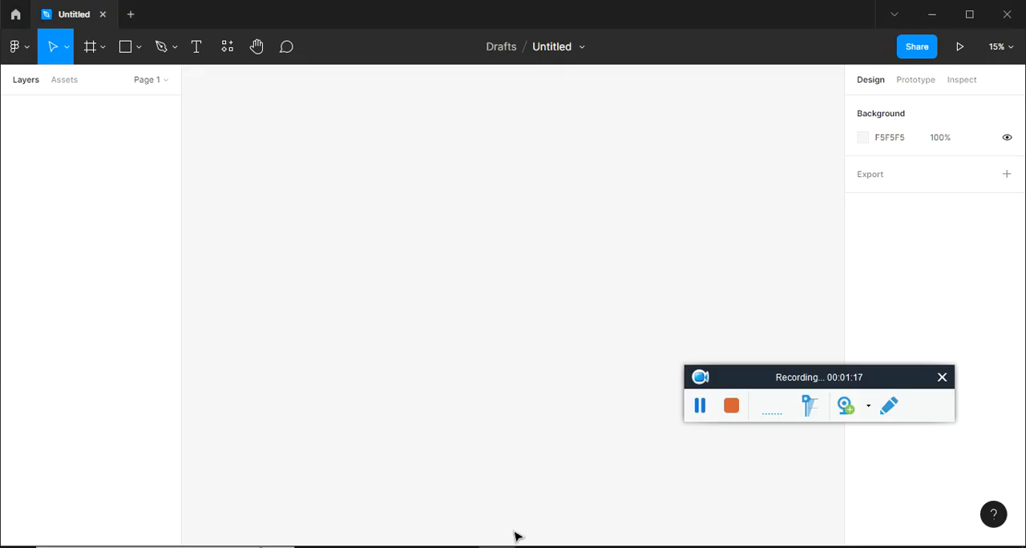
pyautogui.click(798, 470)
pyautogui.moveTo(749, 380); pyautogui.dragTo(823, 455)
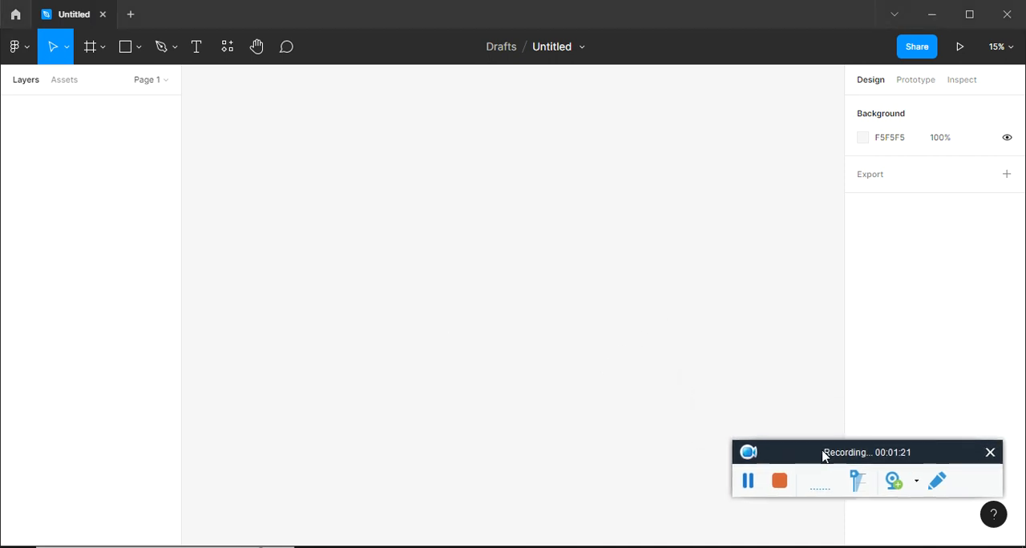
pyautogui.click(138, 49)
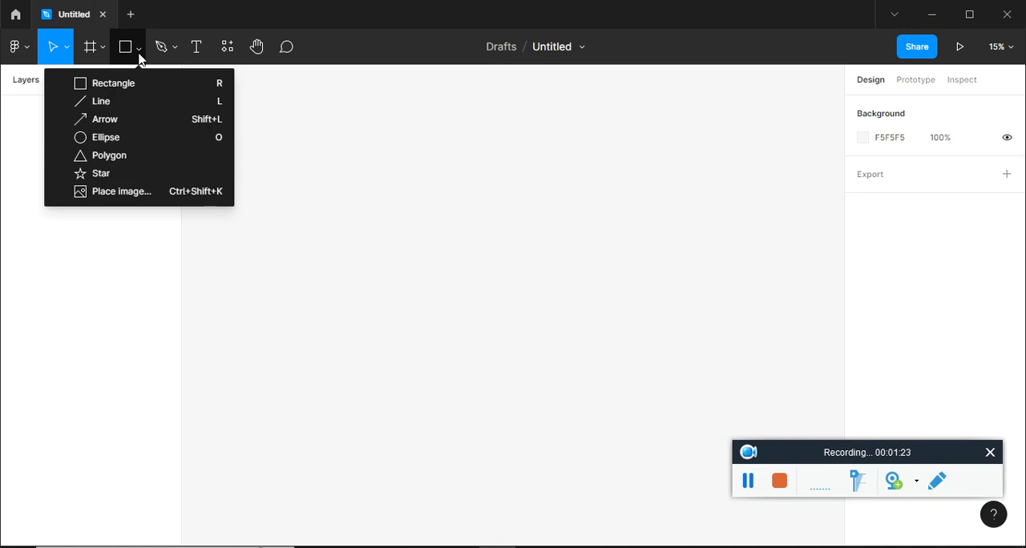
pyautogui.click(104, 49)
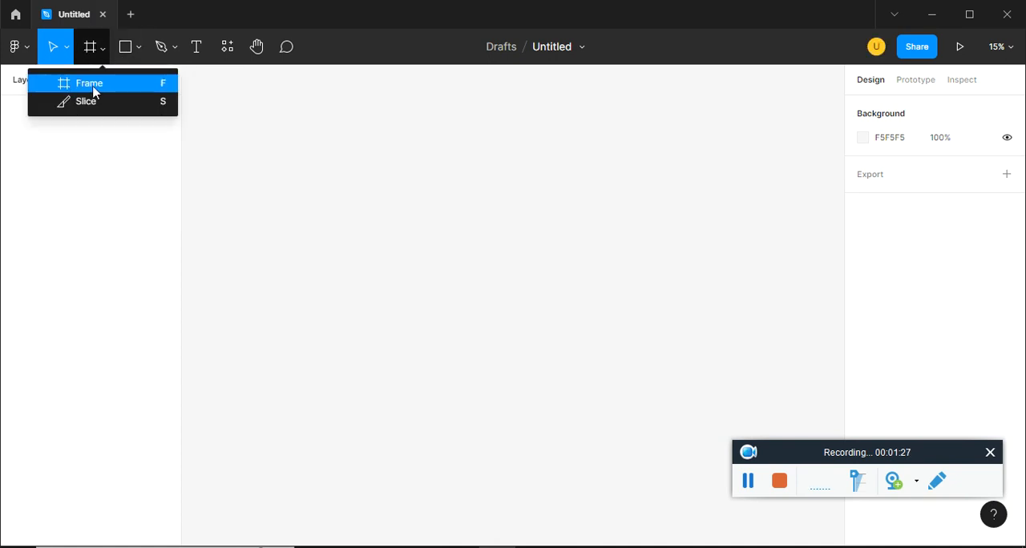
pyautogui.click(93, 85)
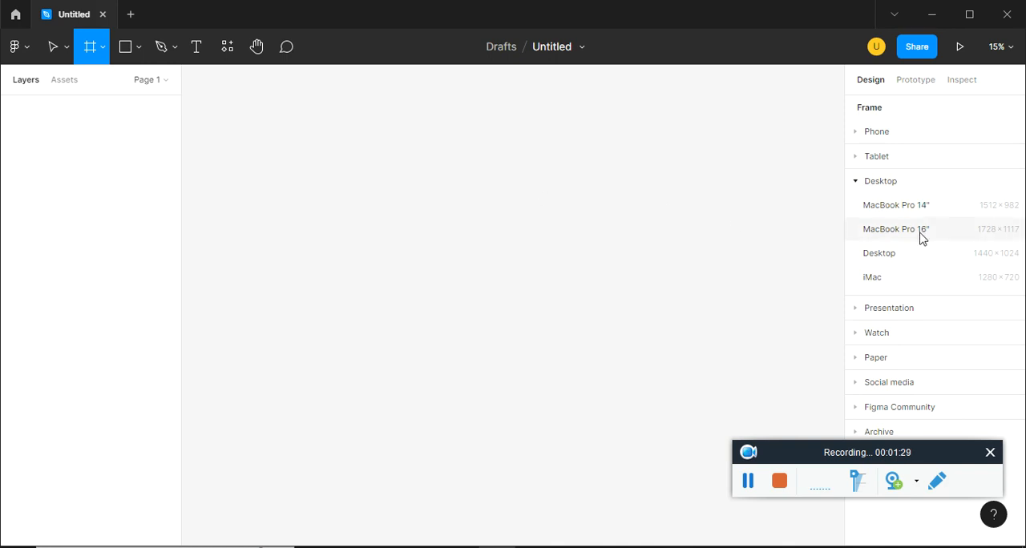
pyautogui.click(955, 253)
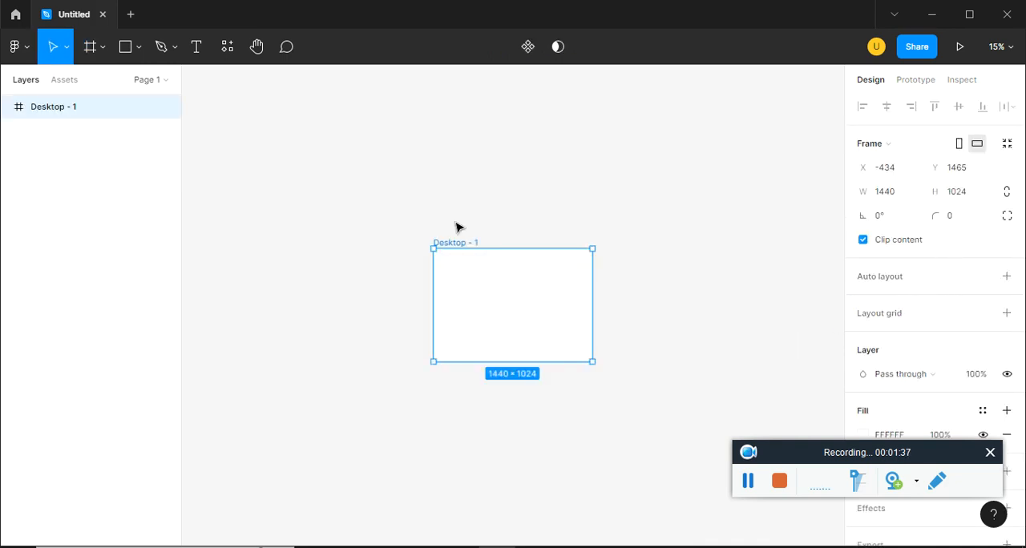
pyautogui.press('Delete')
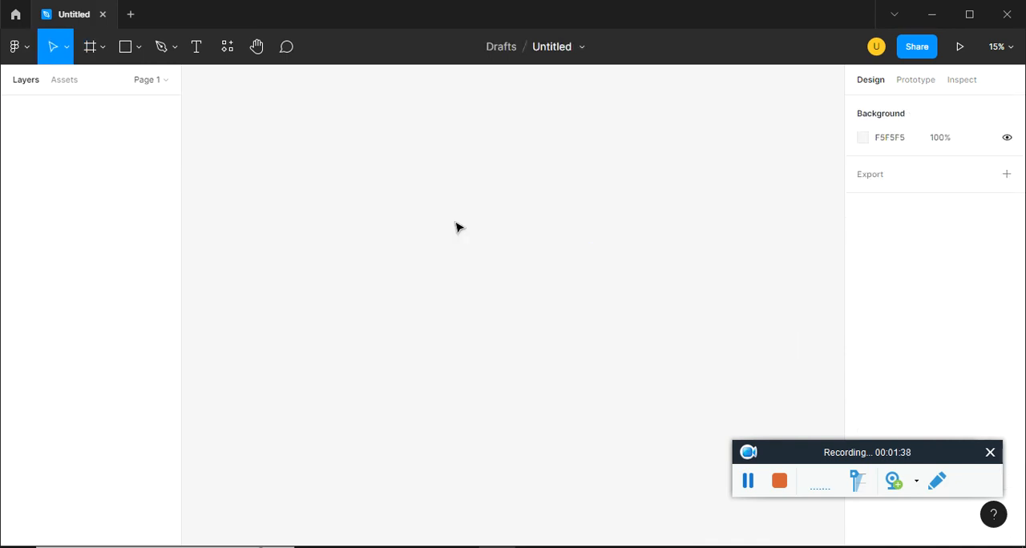
# Create a frame from the MacBook Pro 16" preset (1728 × 1117) on the canvas
pyautogui.click(104, 50)
pyautogui.click(102, 84)
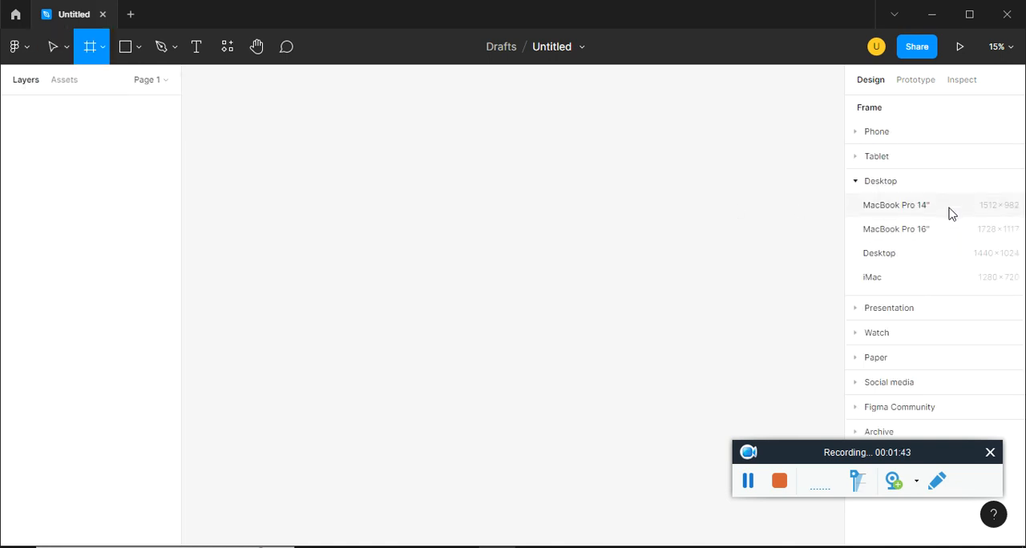
pyautogui.click(941, 231)
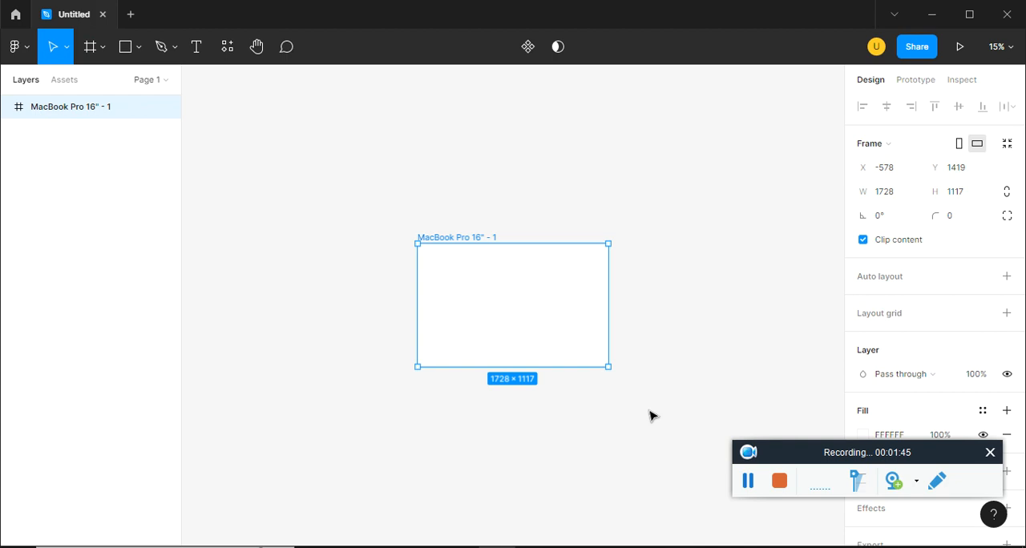
pyautogui.click(553, 421)
pyautogui.hotkey('shift', '1')
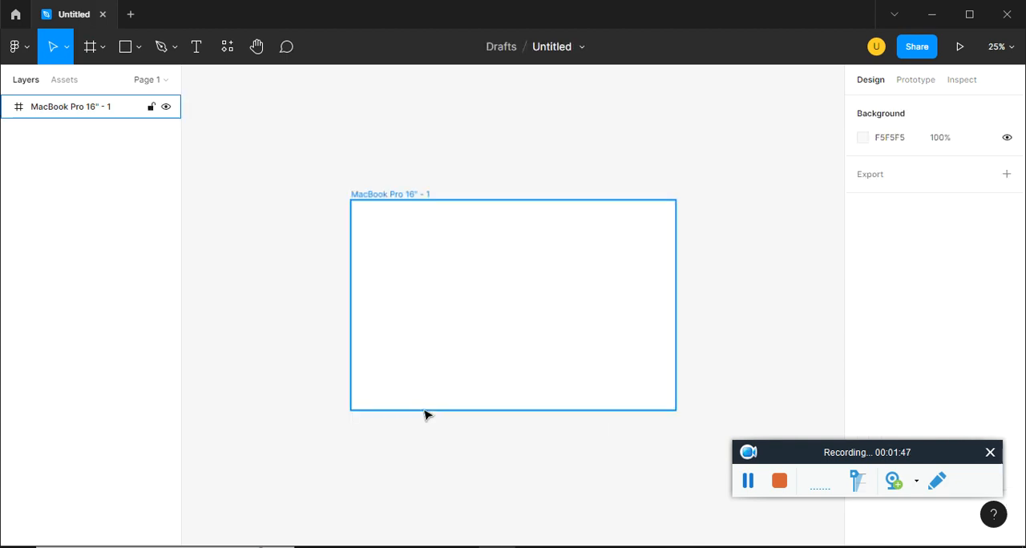
# Rename the frame as Home Page and draw a 1728 × 1117 rectangle that covers it completely
pyautogui.doubleClick(403, 193)
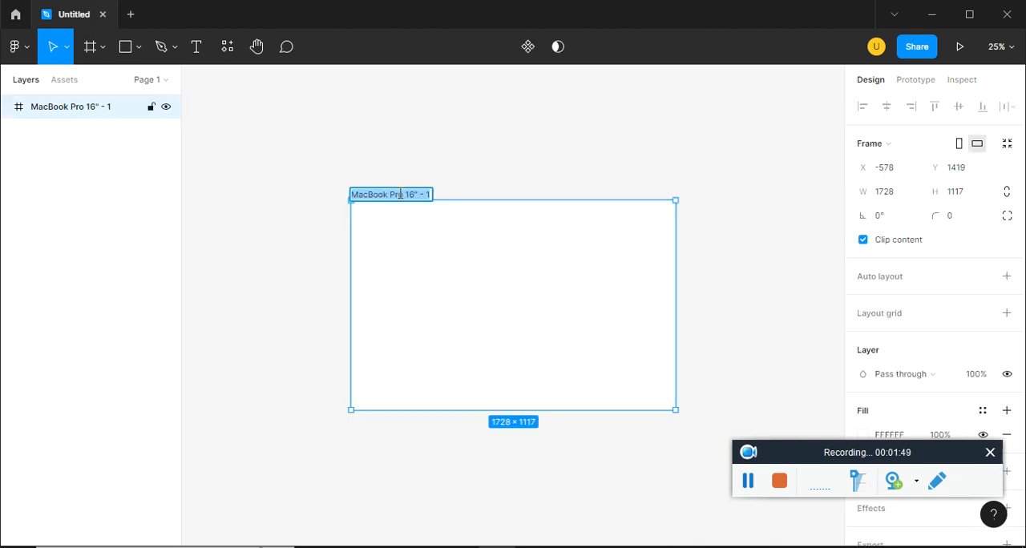
pyautogui.write('Home Page')
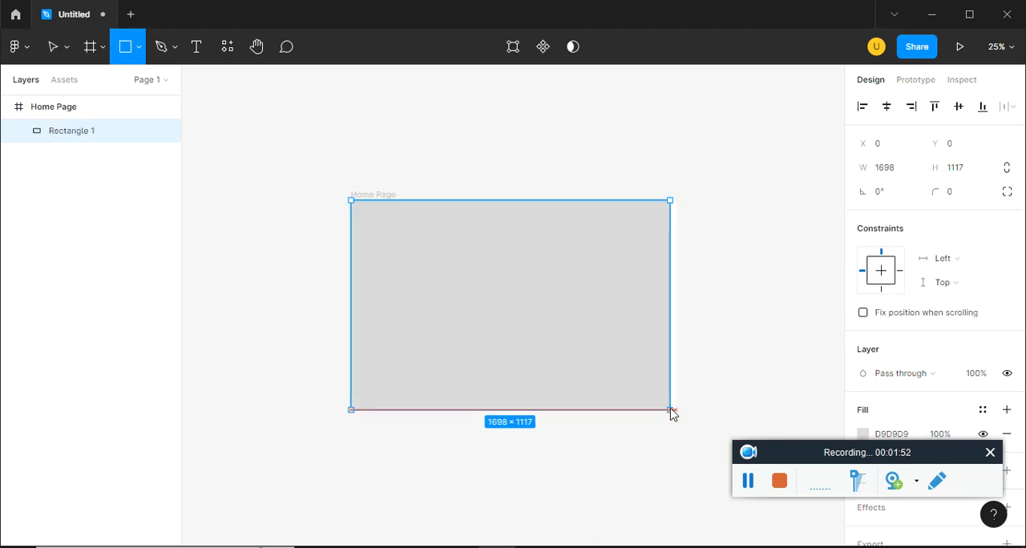
pyautogui.moveTo(671, 412); pyautogui.dragTo(675, 412)
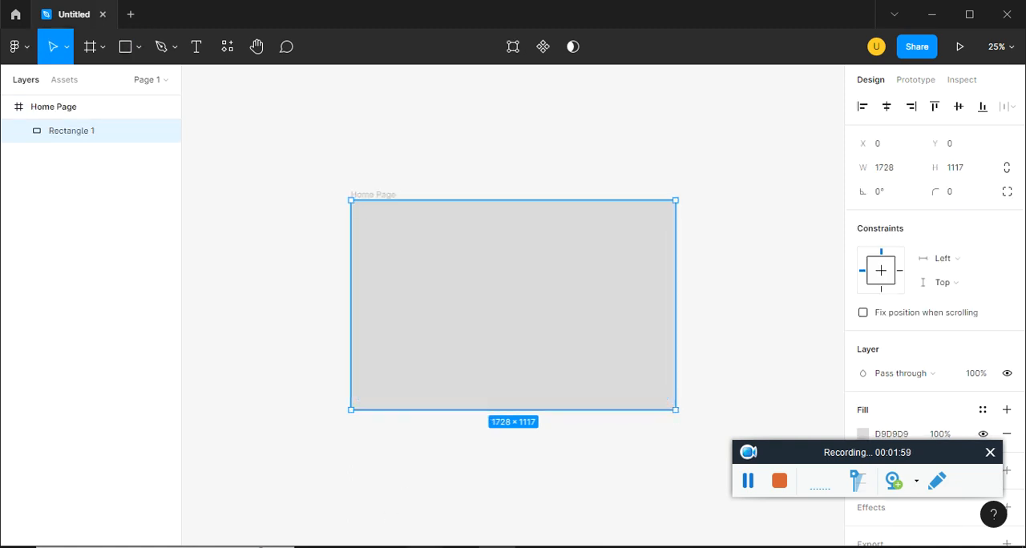
# Copy the dark factory hall photo from the Unsplash industry results and paste it into the Home Page rectangle as its image fill
pyautogui.hotkey('alt', 'Tab')
pyautogui.click(21, 12)
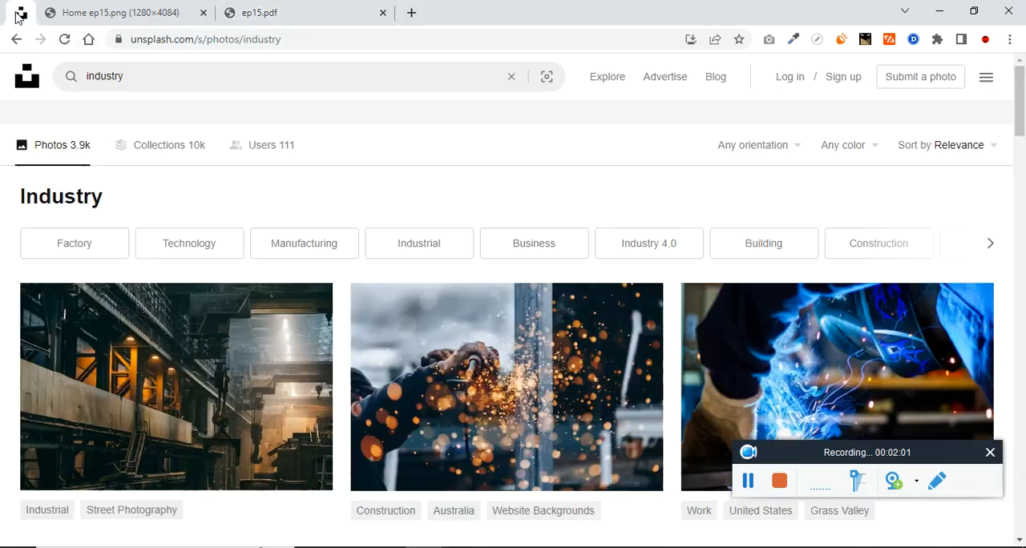
pyautogui.scroll(-1, 470, 309)
pyautogui.rightClick(245, 258)
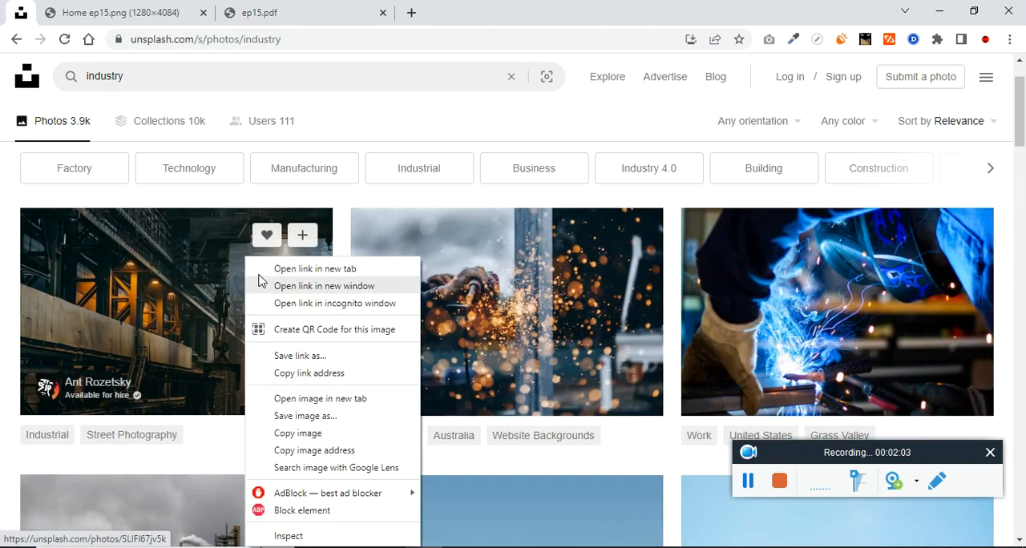
pyautogui.click(317, 433)
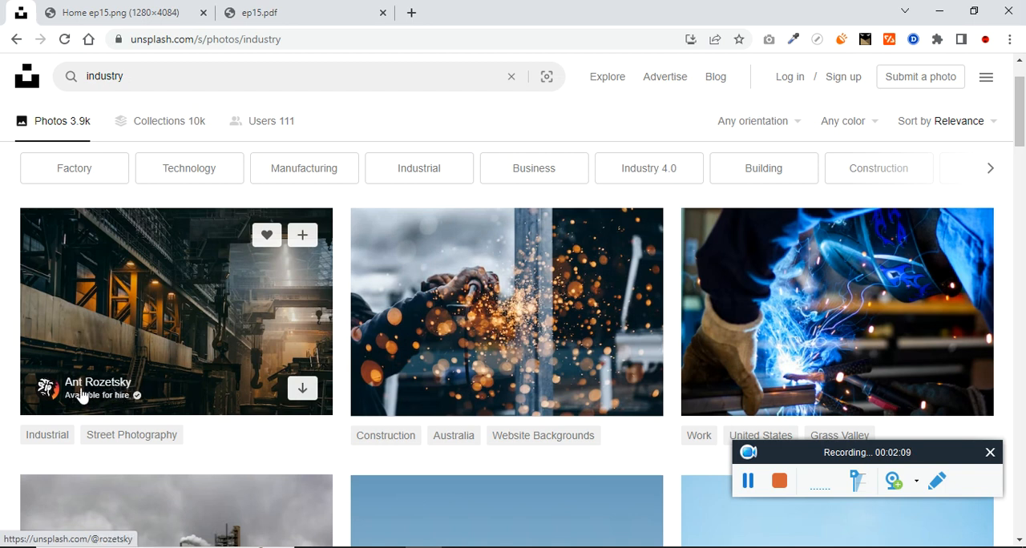
pyautogui.hotkey('alt', 'Tab')
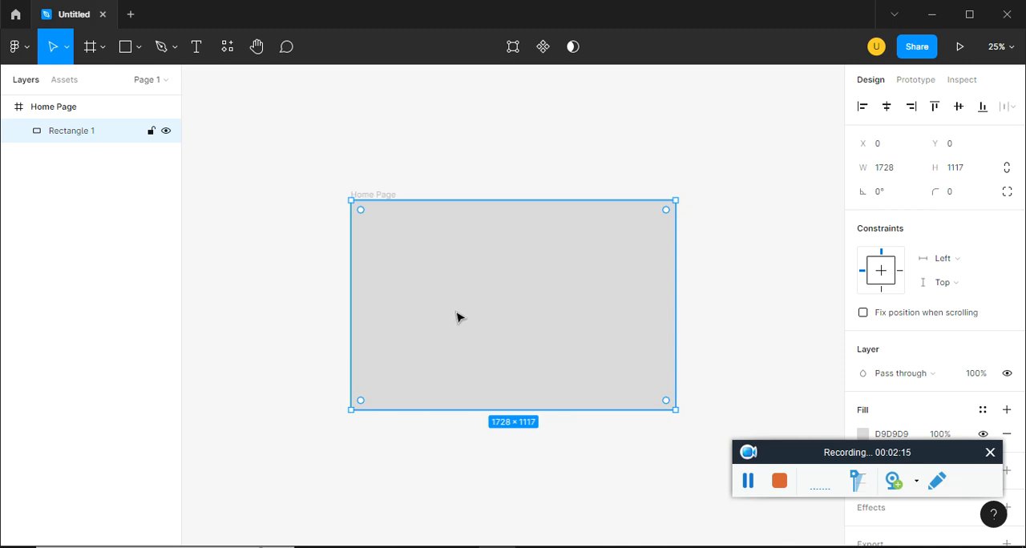
pyautogui.hotkey('ctrl', 'v')
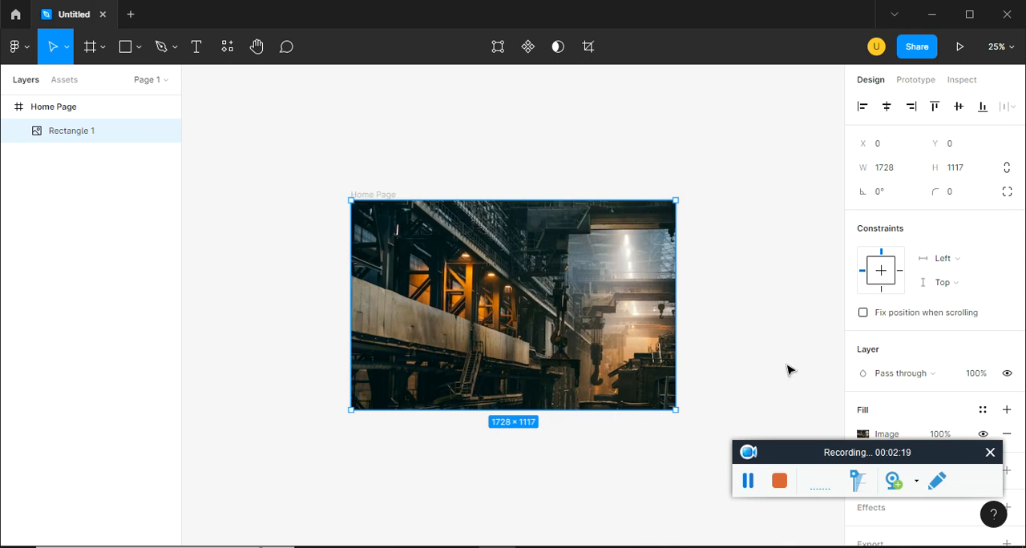
# Add a second, solid fill on top of the rectangle's photo fill
pyautogui.scroll(-1, 785, 367)
pyautogui.moveTo(907, 456); pyautogui.dragTo(213, 472)
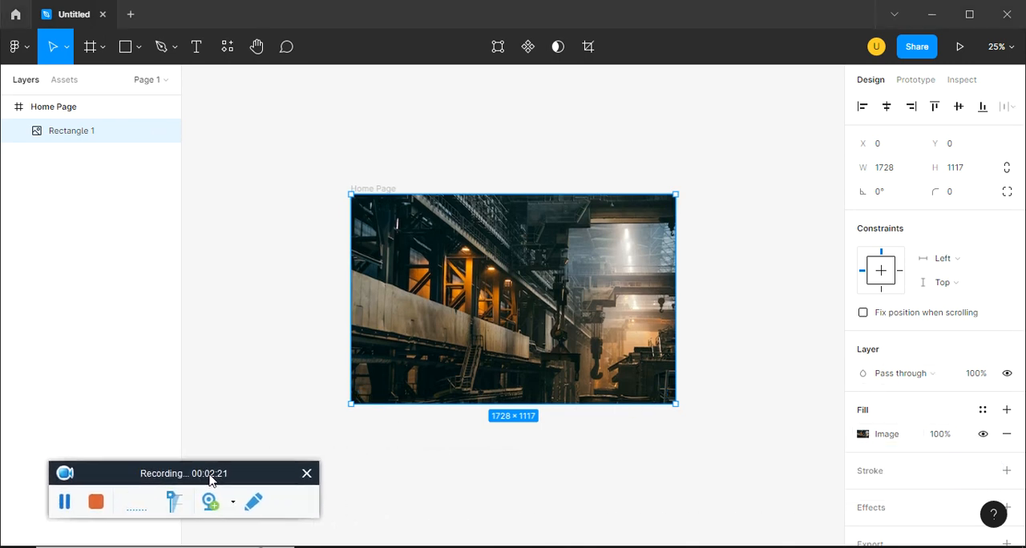
pyautogui.click(1006, 410)
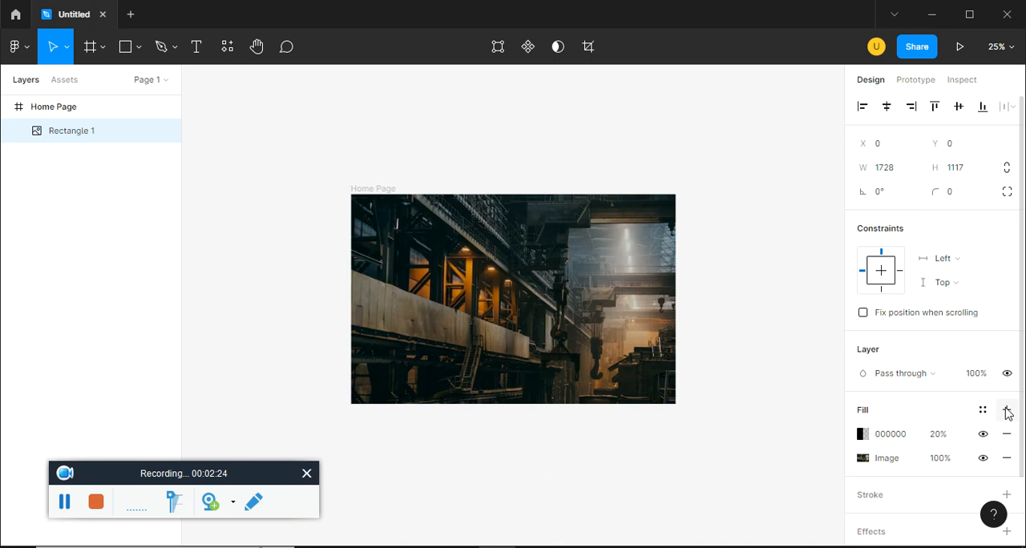
# Colour the new fill with the maroon 42032C copied from the boxdayout Notepad file and set its opacity to 80%
pyautogui.click(862, 434)
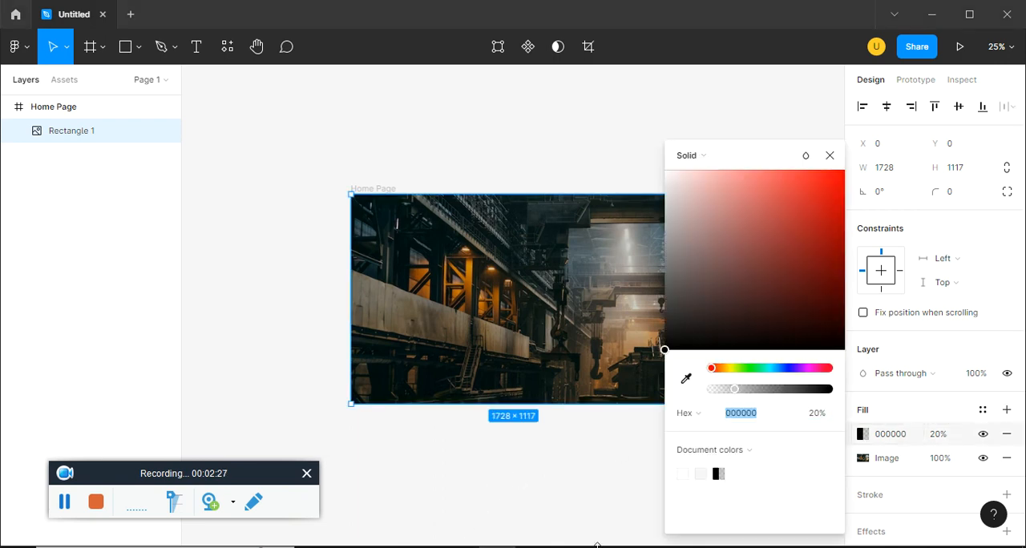
pyautogui.hotkey('alt', 'Tab')
pyautogui.click(271, 121)
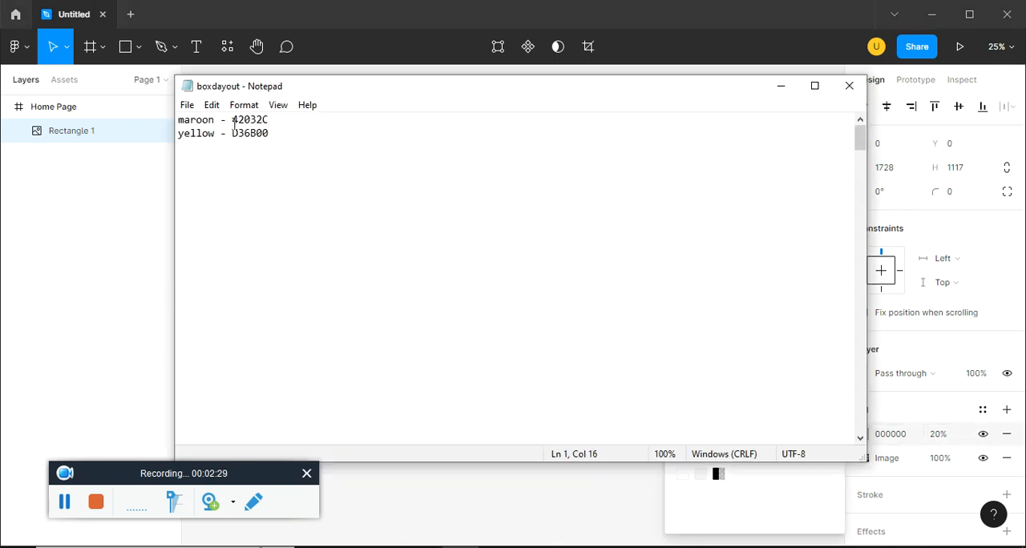
pyautogui.doubleClick(237, 122)
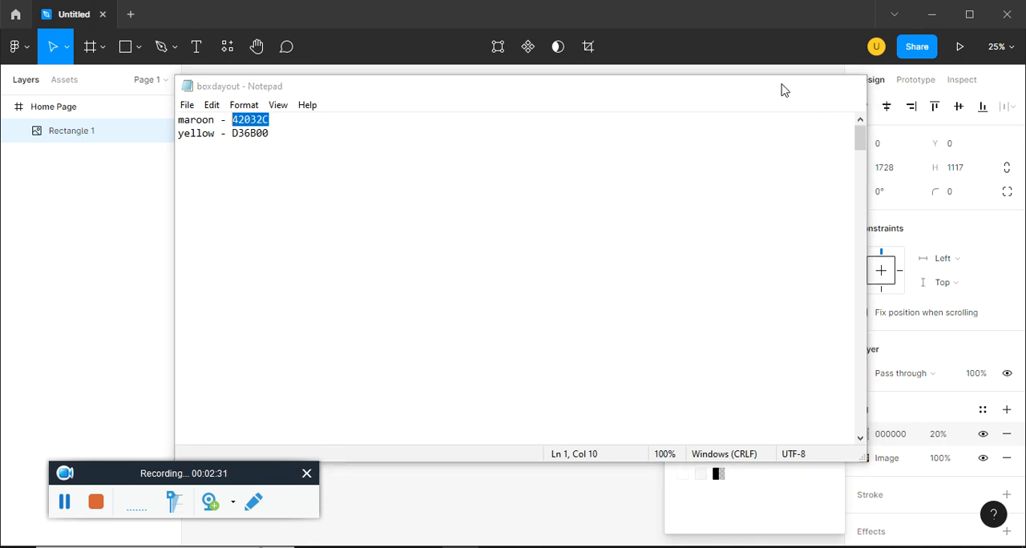
pyautogui.click(780, 85)
pyautogui.hotkey('ctrl', 'v')
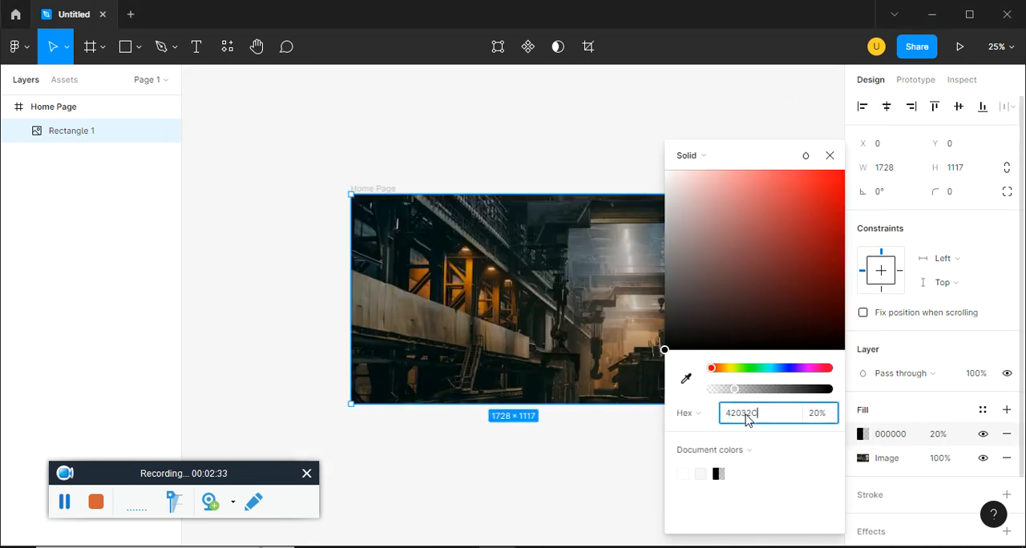
pyautogui.press('Return')
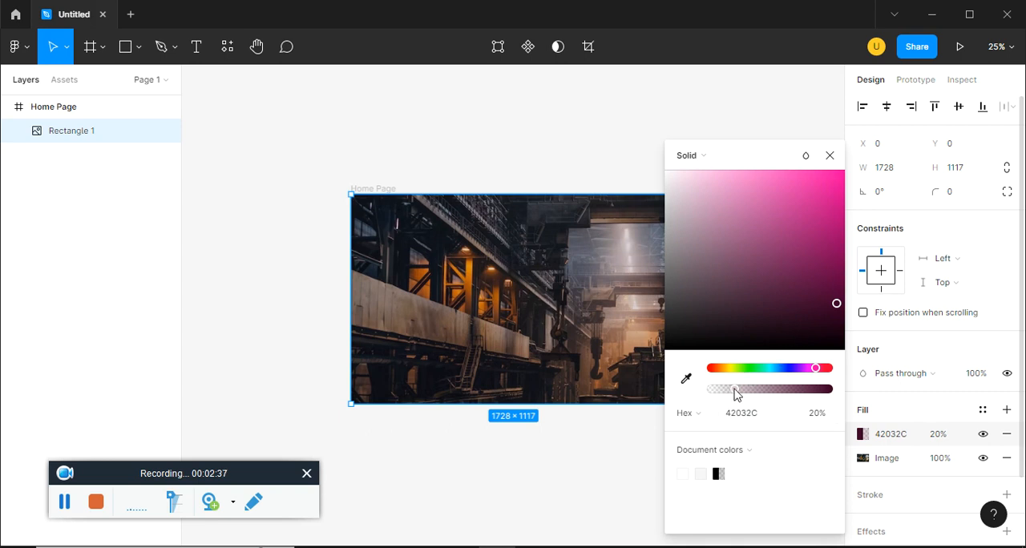
pyautogui.moveTo(736, 392); pyautogui.dragTo(806, 390)
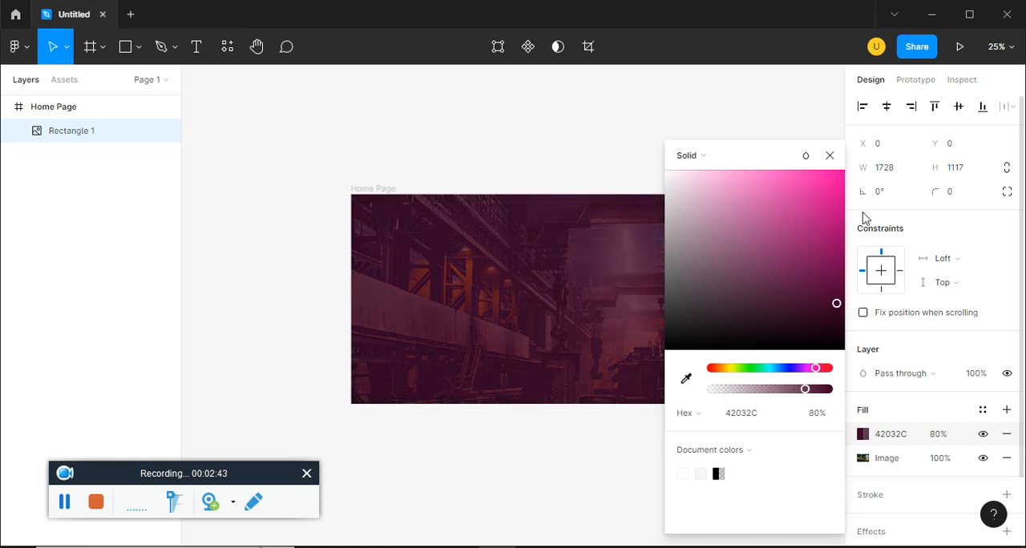
pyautogui.click(829, 155)
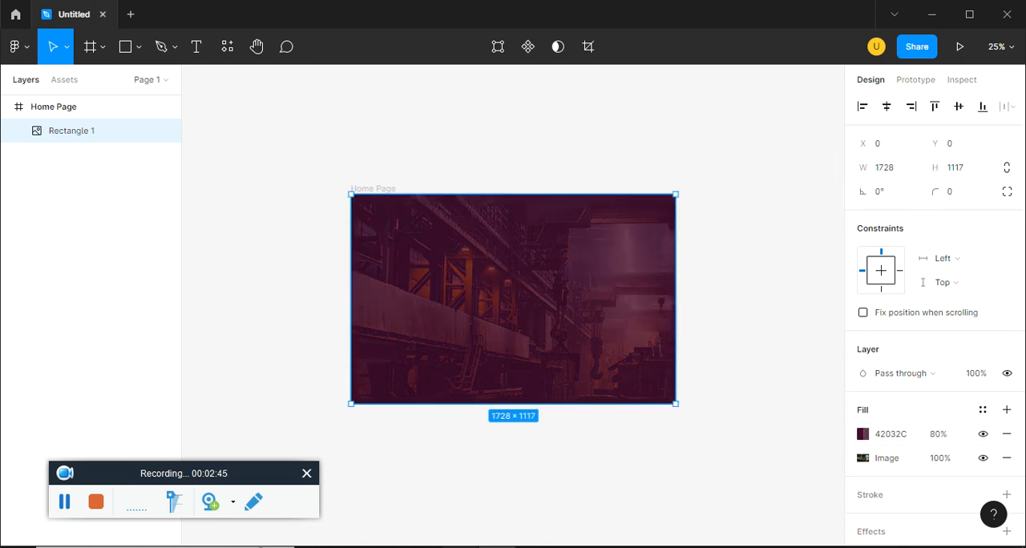
# Copy the UIMONK INDUSTRY & FACTORY line from the ep15.pdf reference and place it as a text layer over the photo in Figma
pyautogui.click(457, 547)
pyautogui.click(458, 547)
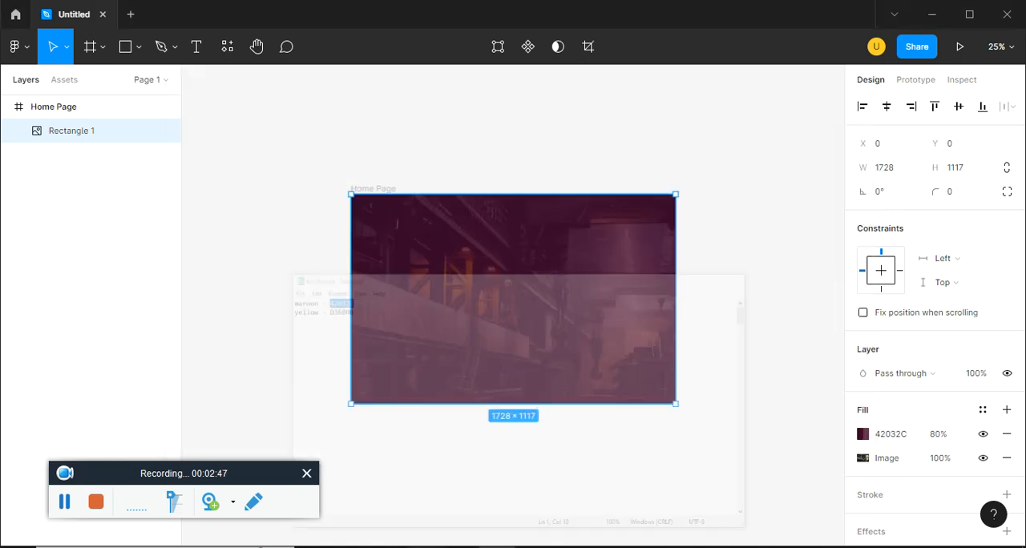
pyautogui.click(425, 547)
pyautogui.click(286, 14)
pyautogui.moveTo(340, 277); pyautogui.dragTo(663, 281)
pyautogui.hotkey('ctrl', 'c')
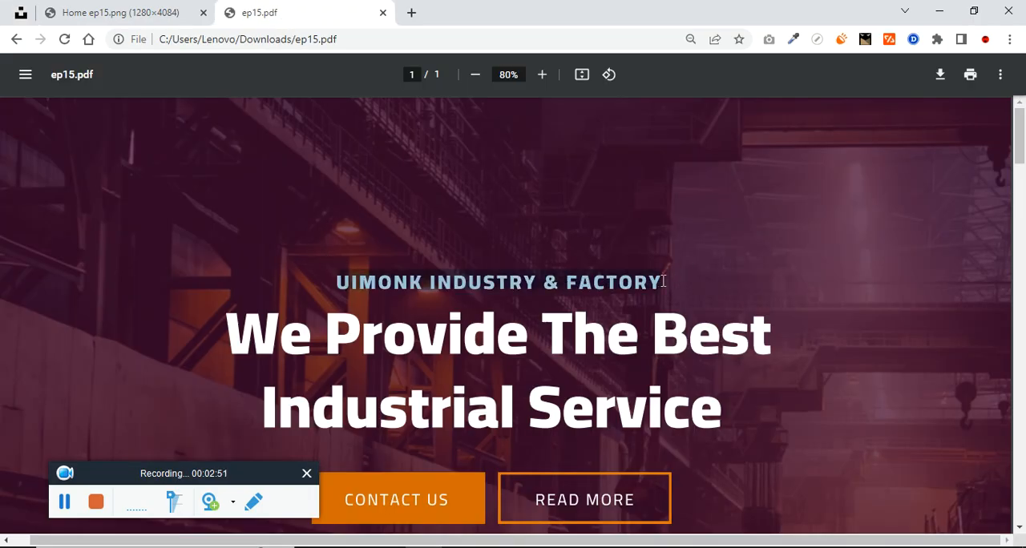
pyautogui.hotkey('alt', 'Tab')
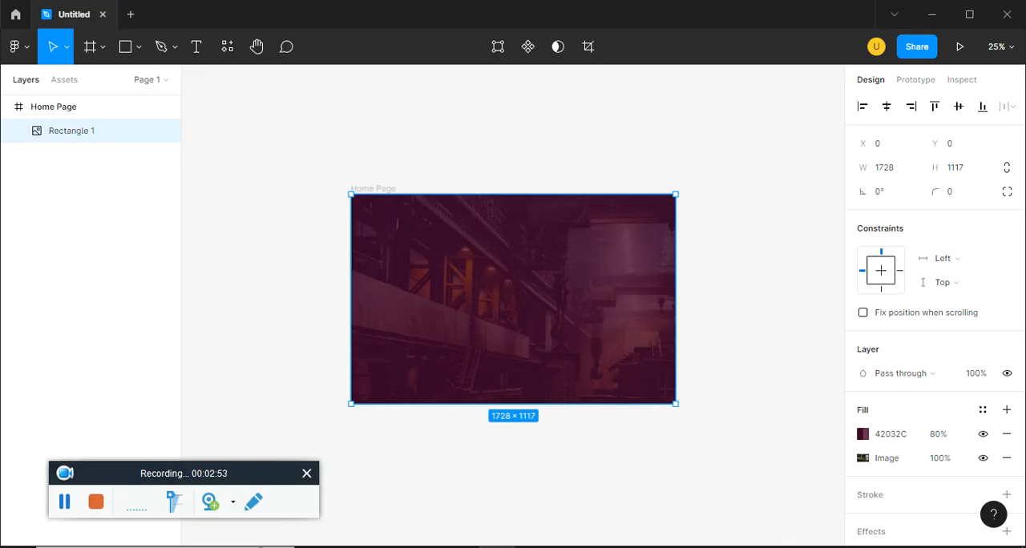
pyautogui.press('t')
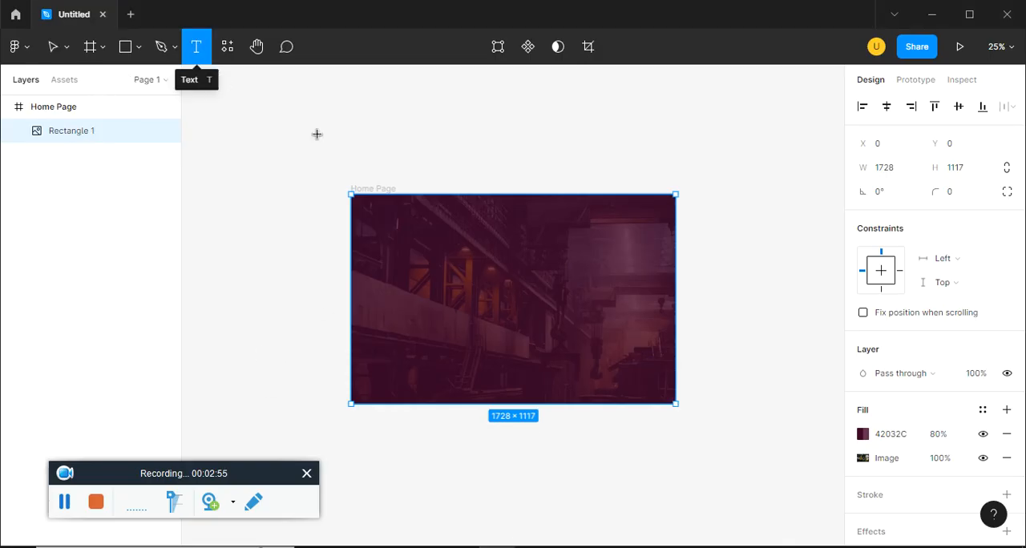
pyautogui.click(483, 274)
pyautogui.hotkey('ctrl', 'v')
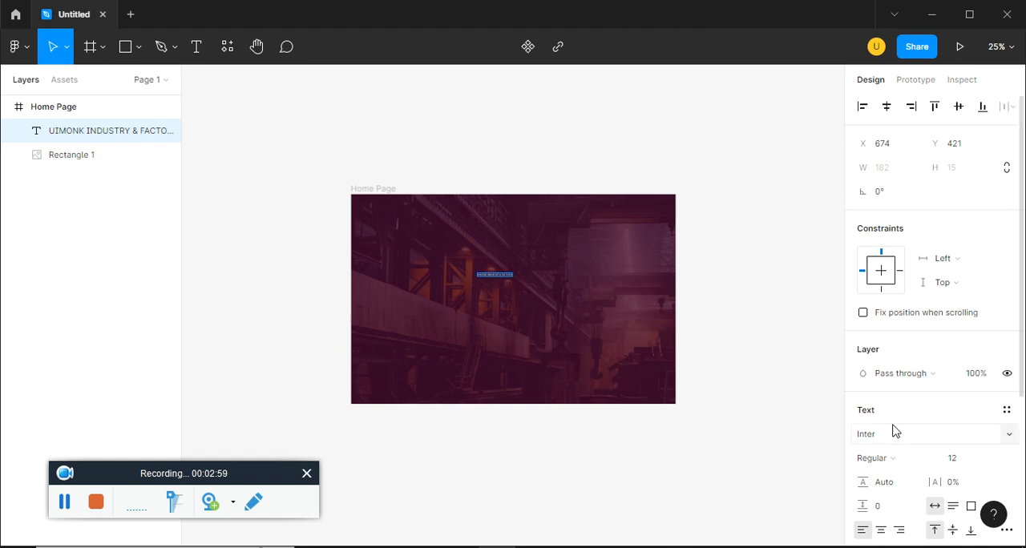
# Set the font of the UIMONK INDUSTRY & FACTORY text to Cairo
pyautogui.scroll(-3, 889, 429)
pyautogui.click(889, 285)
pyautogui.write('c')
pyautogui.press('Return')
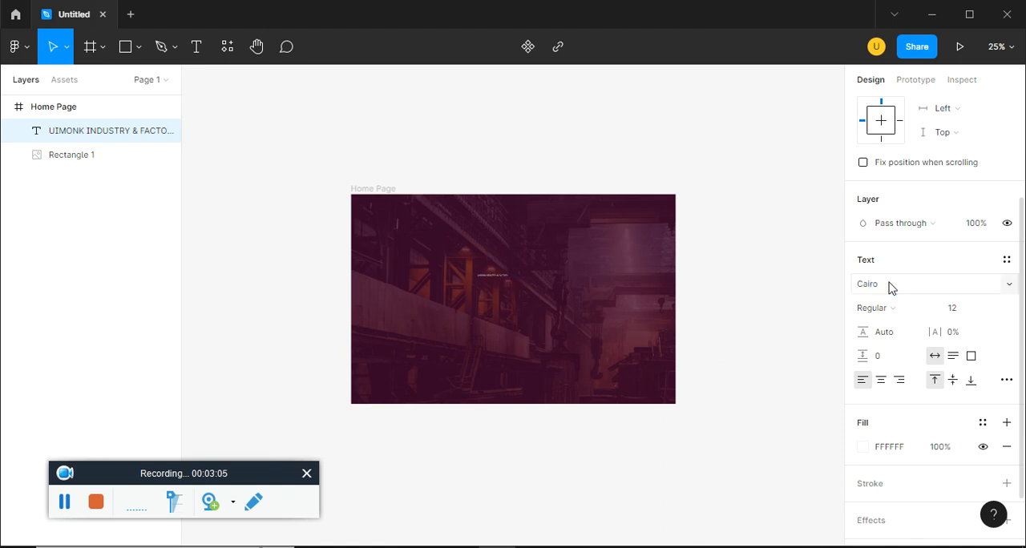
# Set the font size of the UIMONK INDUSTRY & FACTORY text to 55
pyautogui.click(968, 311)
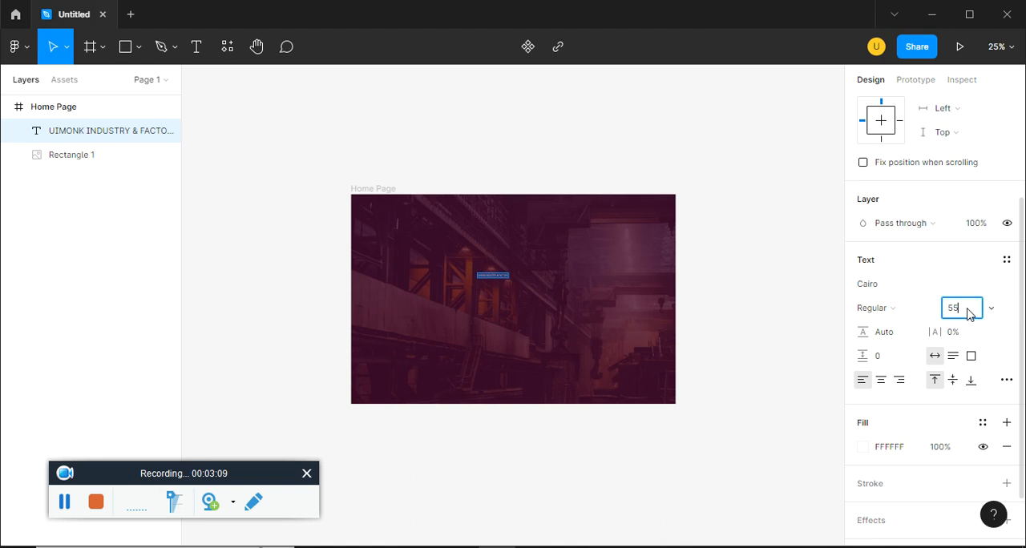
pyautogui.write('55')
pyautogui.press('Return')
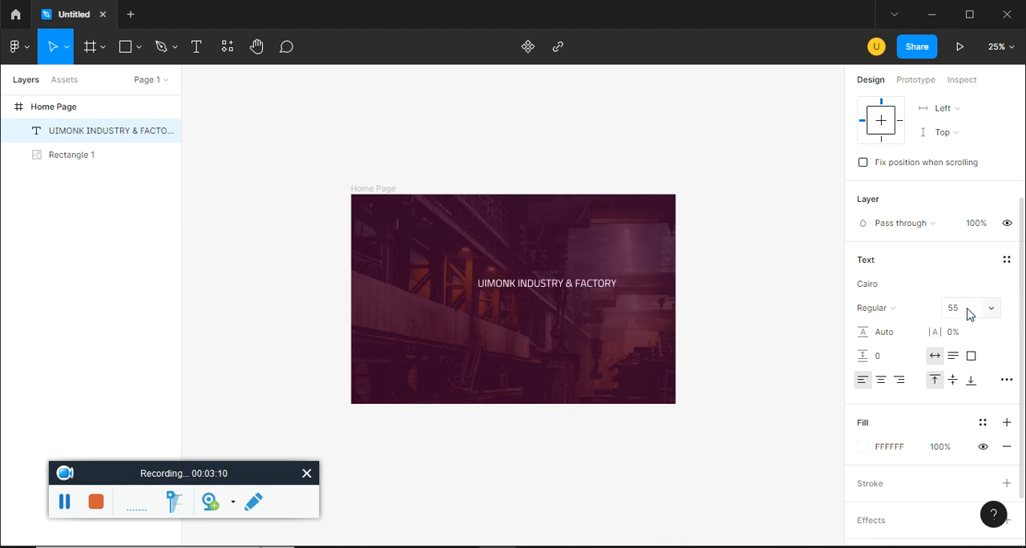
# Set the UIMONK INDUSTRY & FACTORY text to weight Black and font size 40
pyautogui.click(898, 300)
pyautogui.click(905, 399)
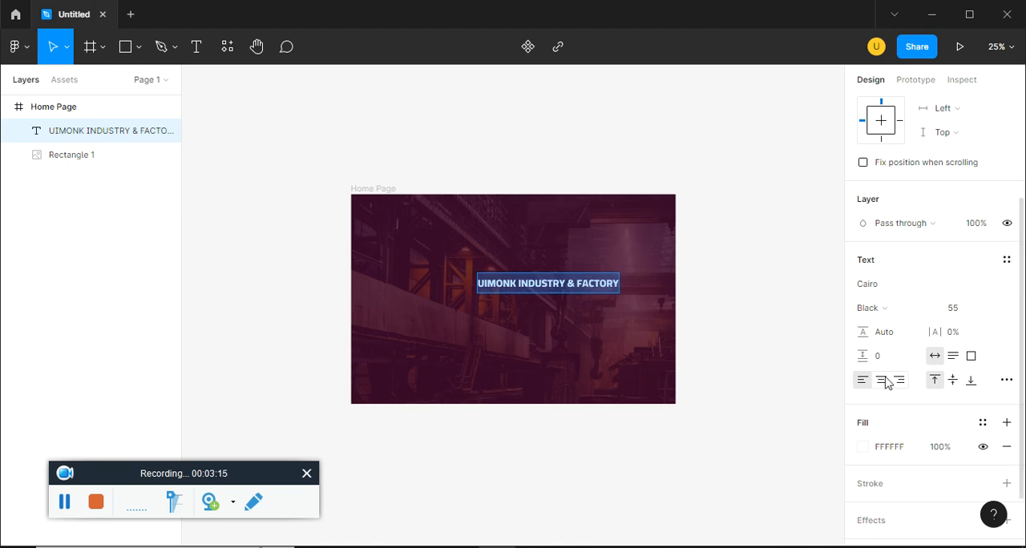
pyautogui.click(961, 311)
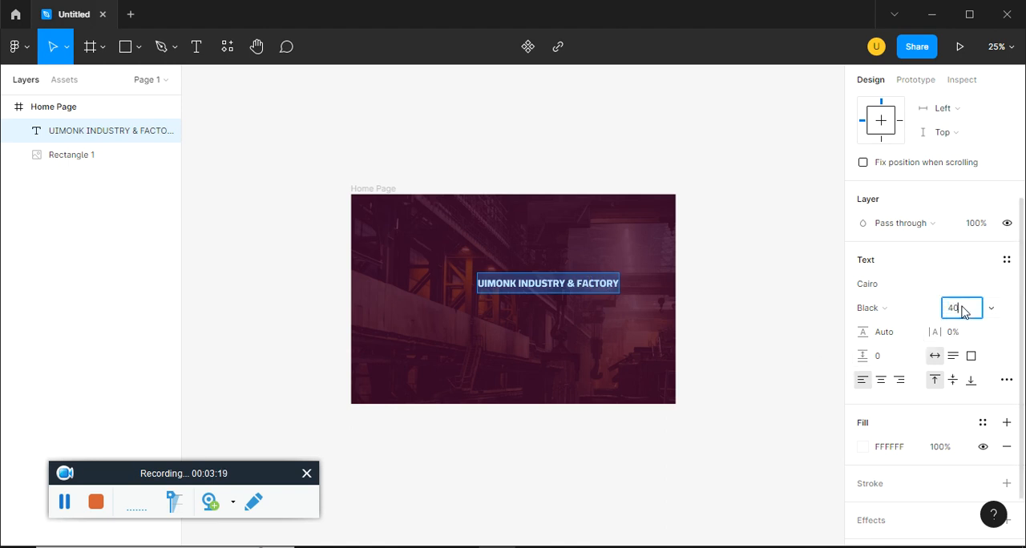
pyautogui.write('40')
pyautogui.press('Return')
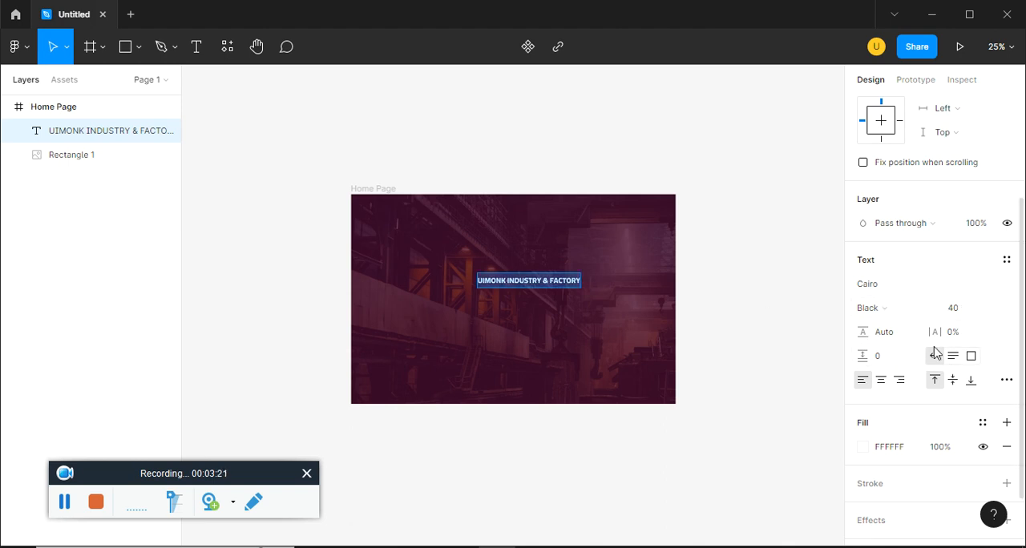
# Increase the letter spacing of the UIMONK INDUSTRY & FACTORY text to 6.5%
pyautogui.moveTo(935, 331); pyautogui.dragTo(949, 330)
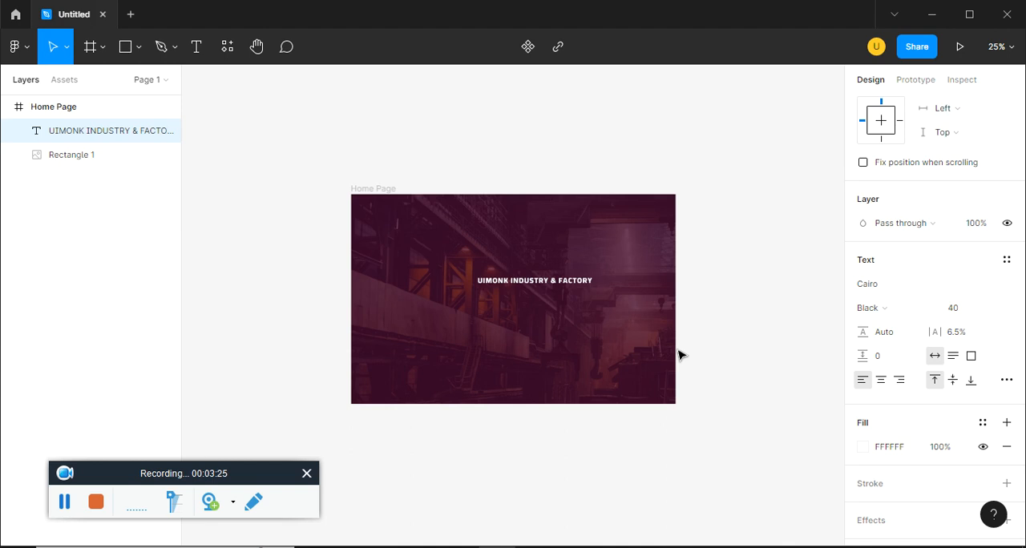
pyautogui.hotkey('ctrl', '=')
pyautogui.hotkey('ctrl', '-')
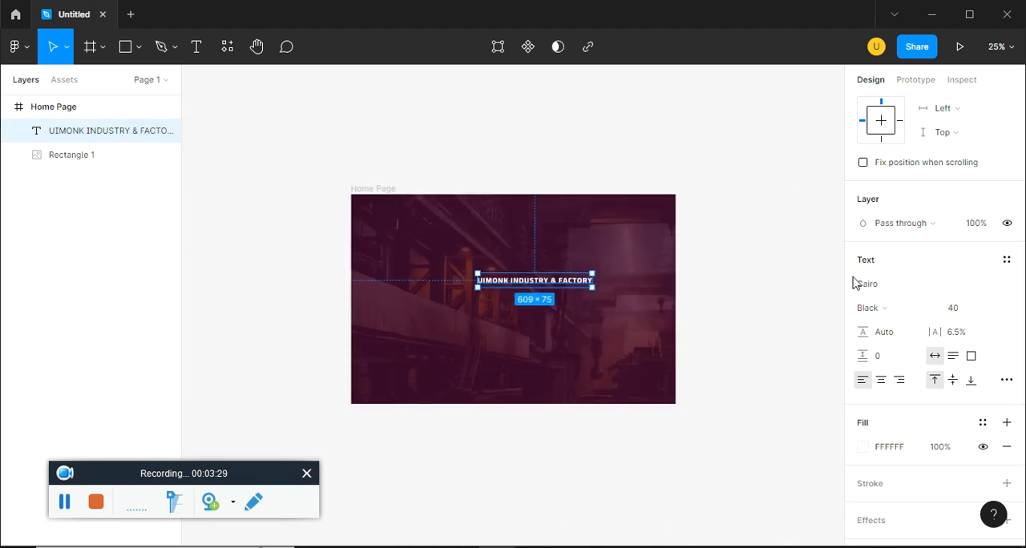
# Centre the UIMONK INDUSTRY & FACTORY text in the Home Page frame and raise it to Y 351
pyautogui.scroll(3, 876, 273)
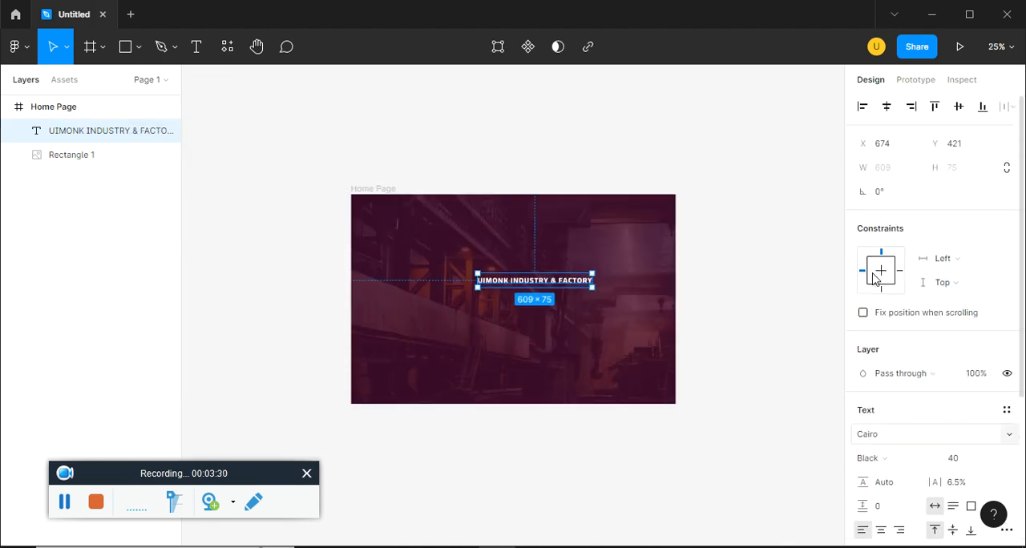
pyautogui.click(887, 108)
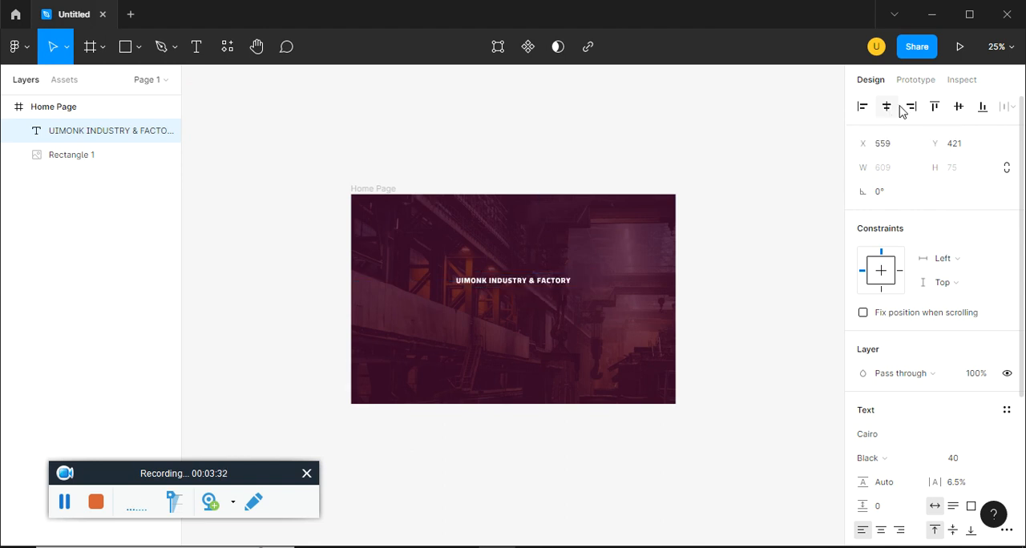
pyautogui.click(959, 110)
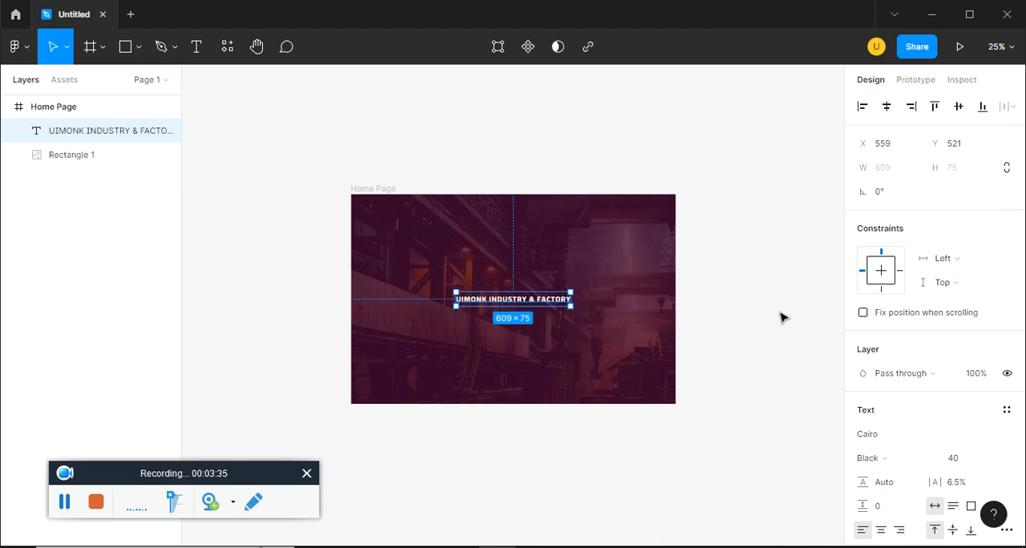
pyautogui.hotkey('ctrl', '+')
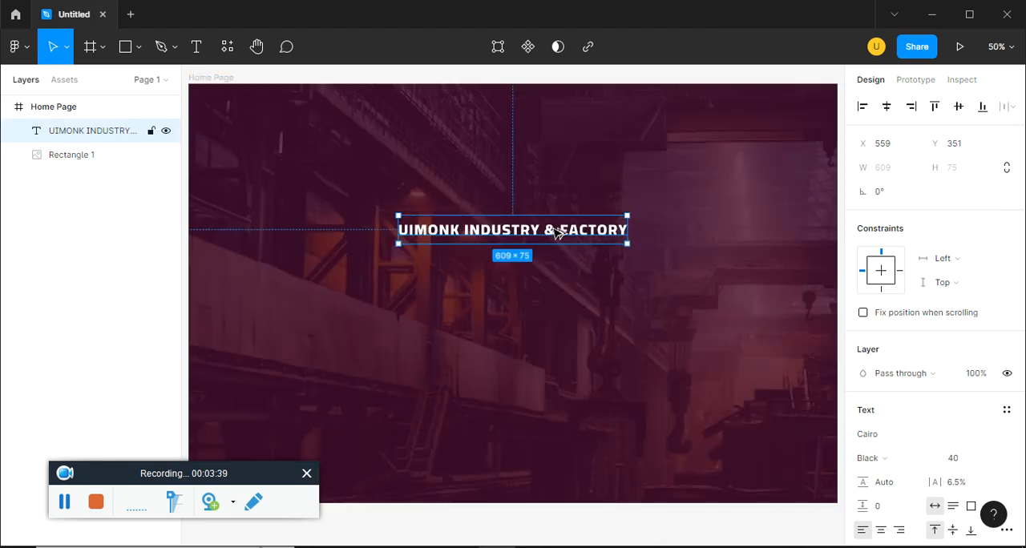
# Duplicate the tagline below itself at Y 507 and replace its text with "We Provide The Best Industrial Service" copied from the ep15.pdf reference
pyautogui.moveTo(557, 237); pyautogui.dragTo(563, 294)
pyautogui.hotkey('alt', 'Tab')
pyautogui.moveTo(261, 348); pyautogui.dragTo(730, 419)
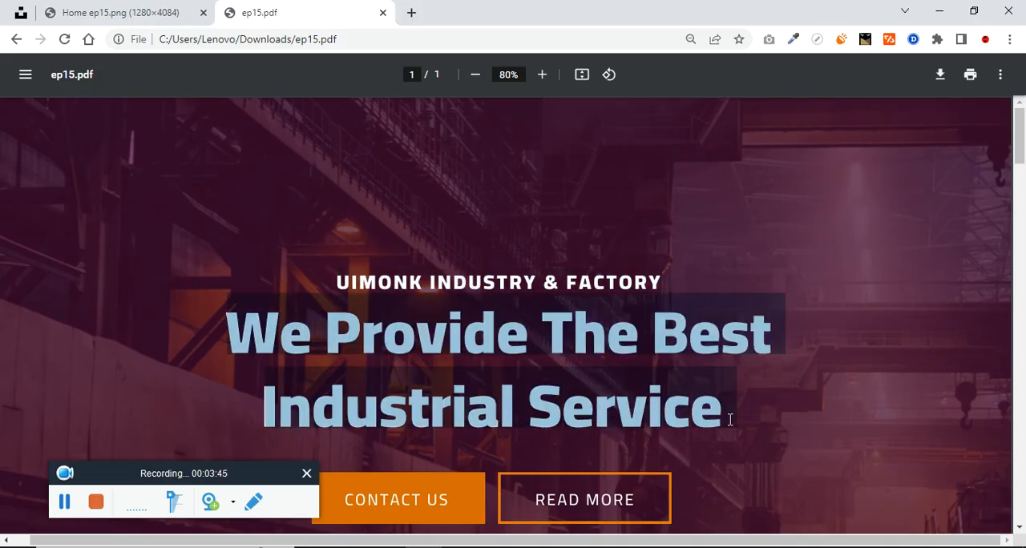
pyautogui.hotkey('ctrl', 'c')
pyautogui.hotkey('alt', 'Tab')
pyautogui.doubleClick(553, 295)
pyautogui.hotkey('ctrl', 'v')
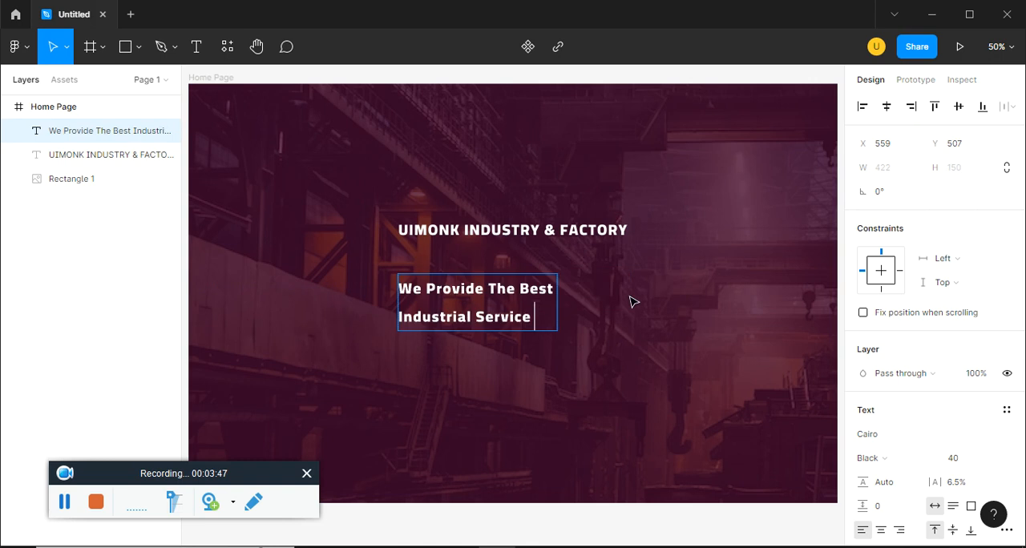
pyautogui.press('Escape')
# Set the We Provide The Best Industrial Service headline to font size 75 and weight ExtraBlack
pyautogui.click(961, 462)
pyautogui.write('75')
pyautogui.press('Return')
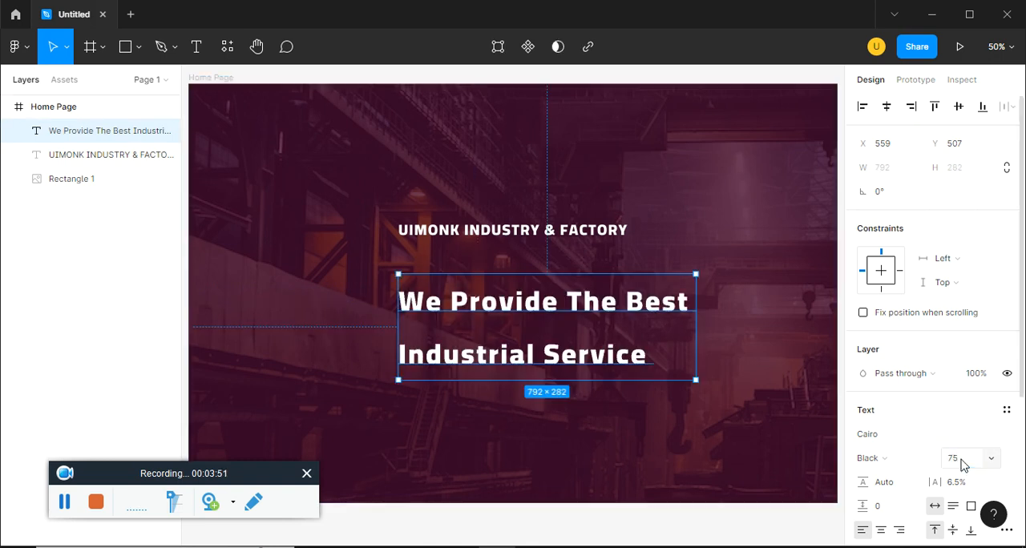
pyautogui.hotkey('ctrl', '-')
pyautogui.click(887, 435)
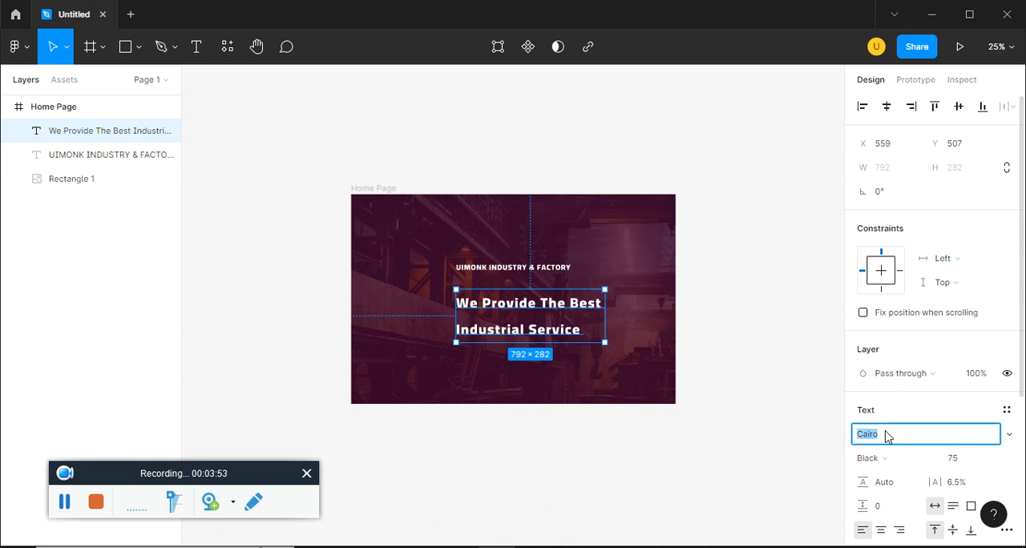
pyautogui.click(892, 460)
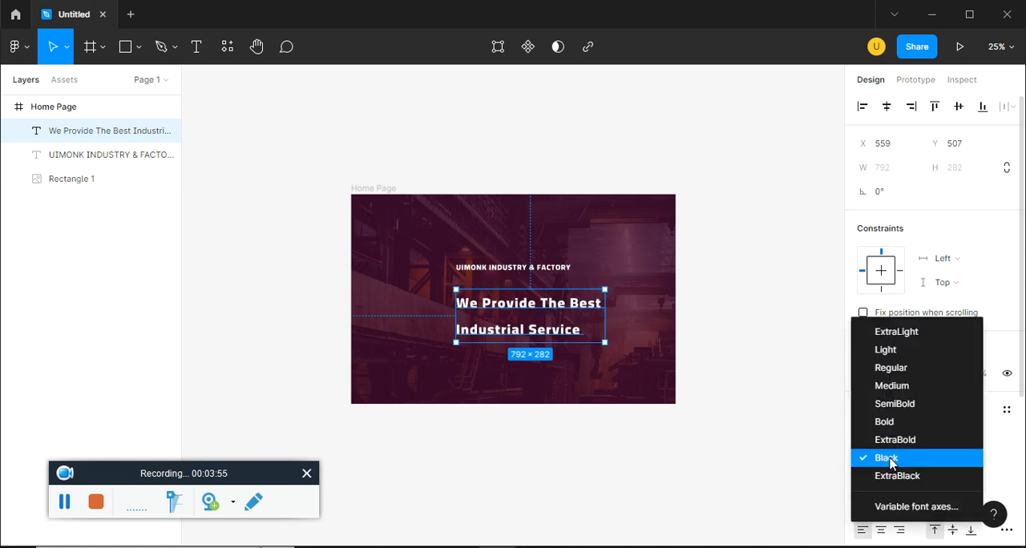
pyautogui.click(914, 480)
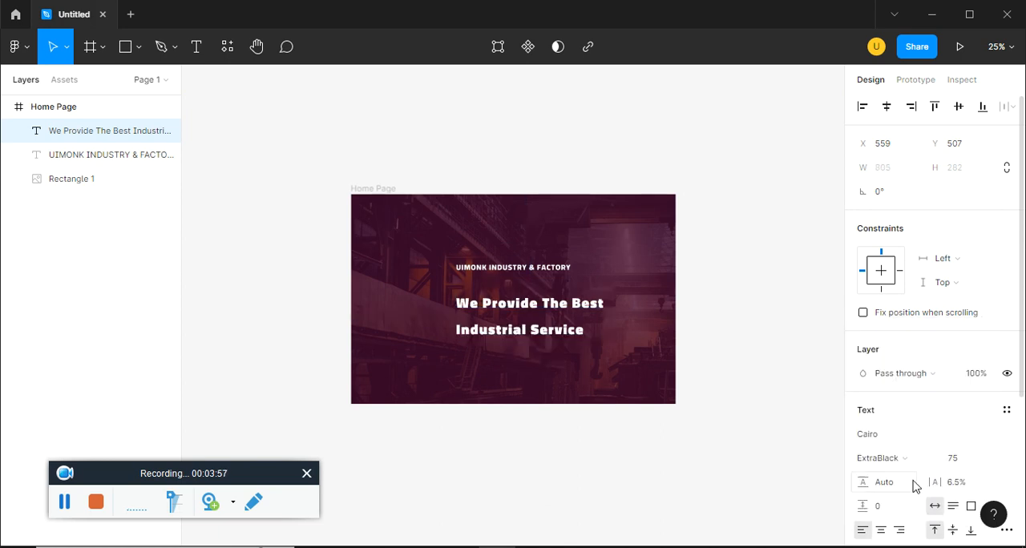
# Compare the headline with the ep15.pdf reference and tighten its line height to 137.9%
pyautogui.hotkey('alt', 'Tab')
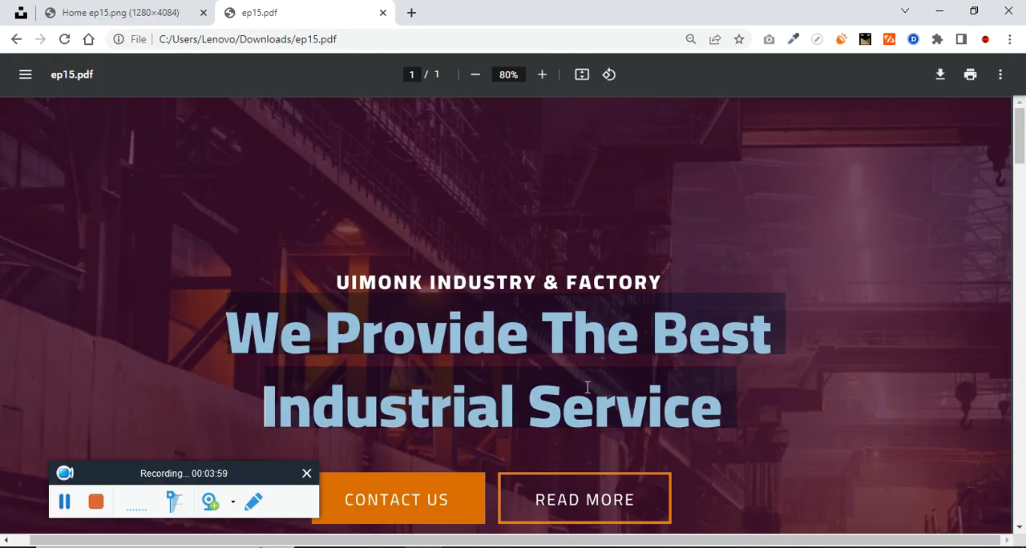
pyautogui.hotkey('alt', 'Tab')
pyautogui.scroll(-1, 938, 456)
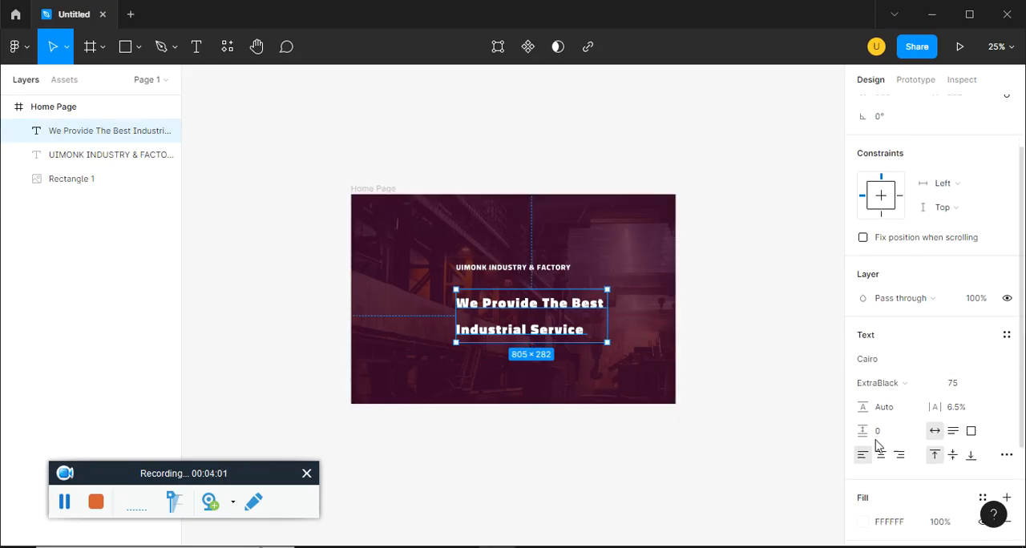
pyautogui.moveTo(833, 428); pyautogui.dragTo(757, 434)
pyautogui.moveTo(869, 407); pyautogui.dragTo(795, 405)
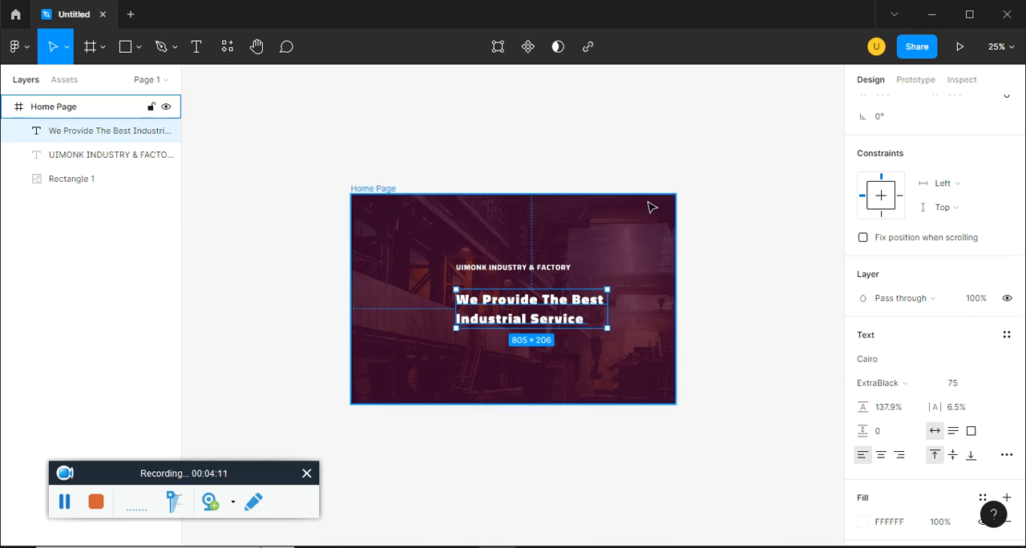
# Centre the We Provide The Best Industrial Service headline horizontally in the Home Page frame and centre-align its text
pyautogui.press('Escape')
pyautogui.click(887, 107)
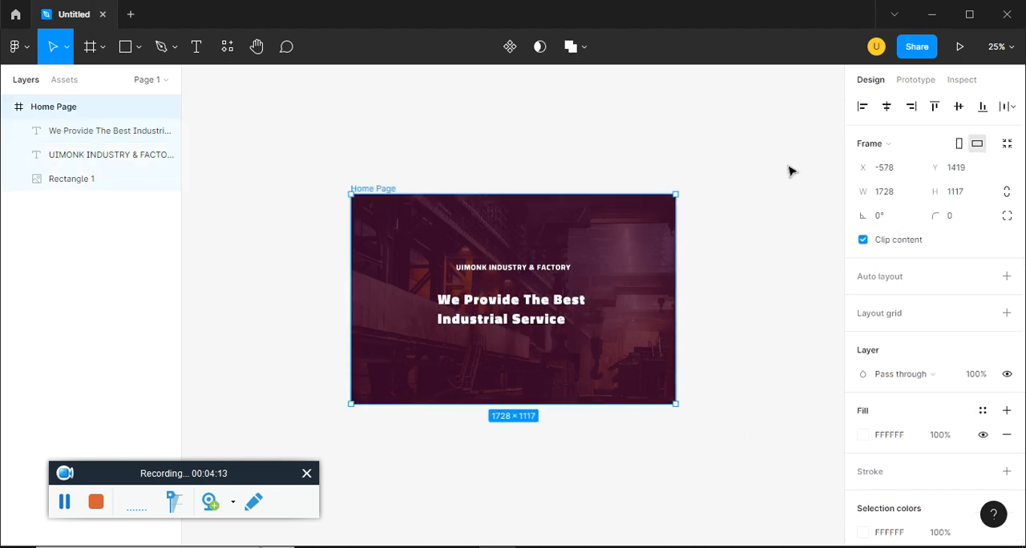
pyautogui.click(104, 131)
pyautogui.scroll(-1, 899, 399)
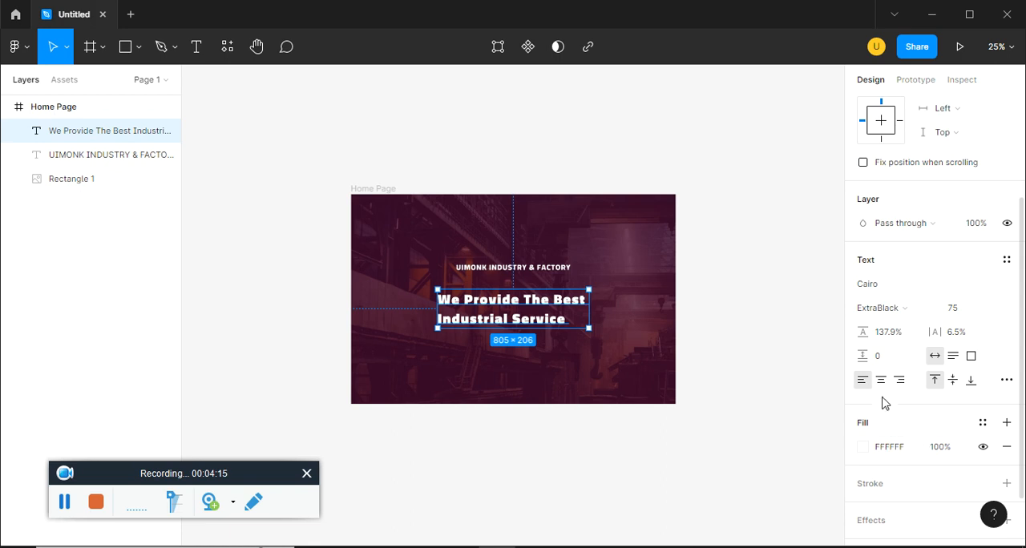
pyautogui.click(881, 381)
pyautogui.hotkey('ctrl', '+')
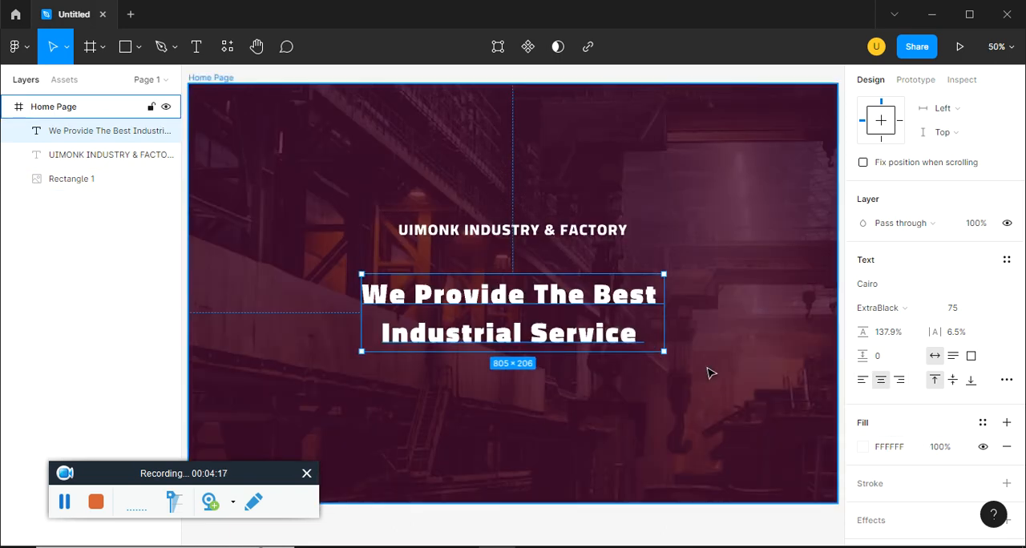
# Move the headline up to sit just below the UIMONK INDUSTRY & FACTORY tagline, checking the spacing against the ep15.pdf reference
pyautogui.moveTo(569, 296); pyautogui.dragTo(567, 284)
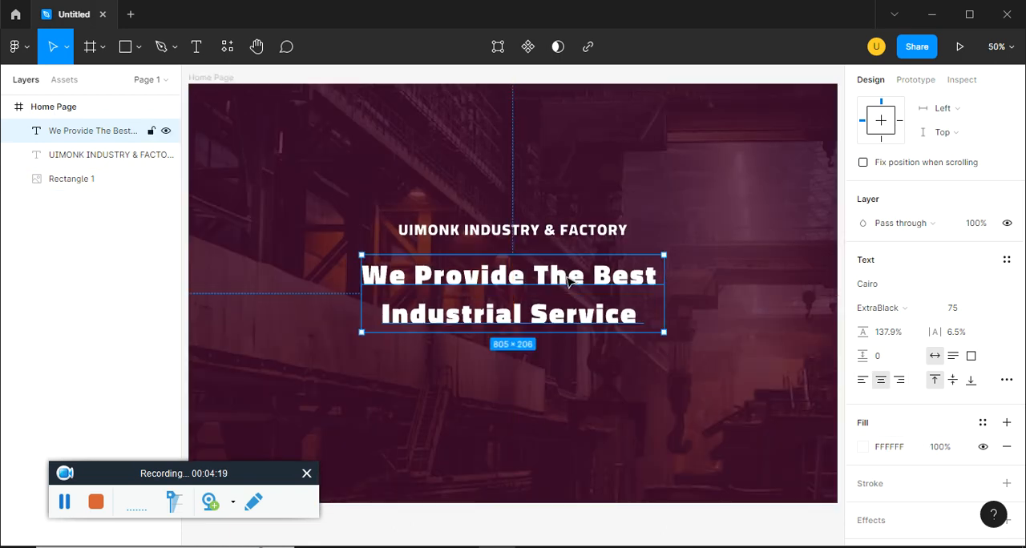
pyautogui.hotkey('ctrl', '-')
pyautogui.hotkey('shift', 'Up')
pyautogui.hotkey('shift', 'Up')
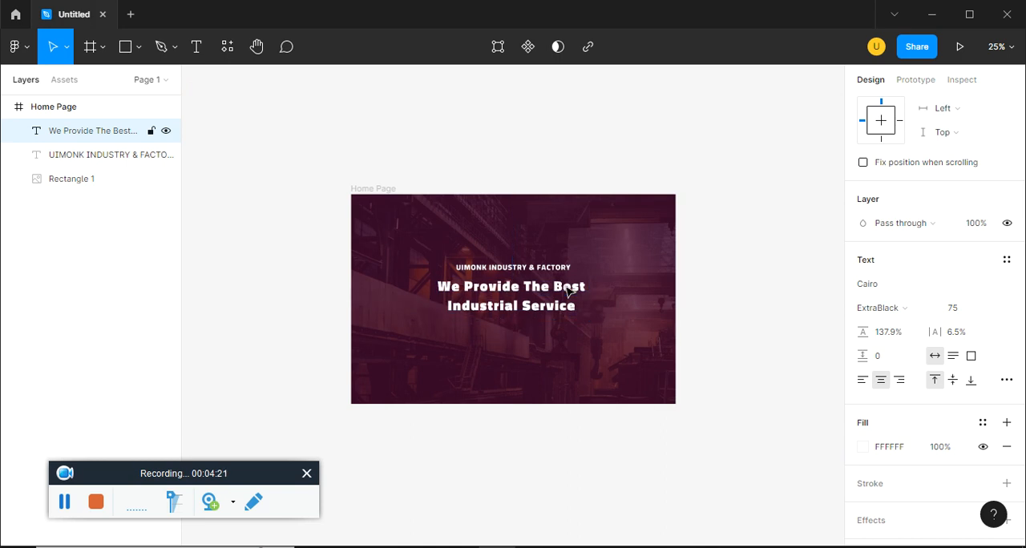
pyautogui.hotkey('alt', 'Tab')
pyautogui.hotkey('alt', 'Tab')
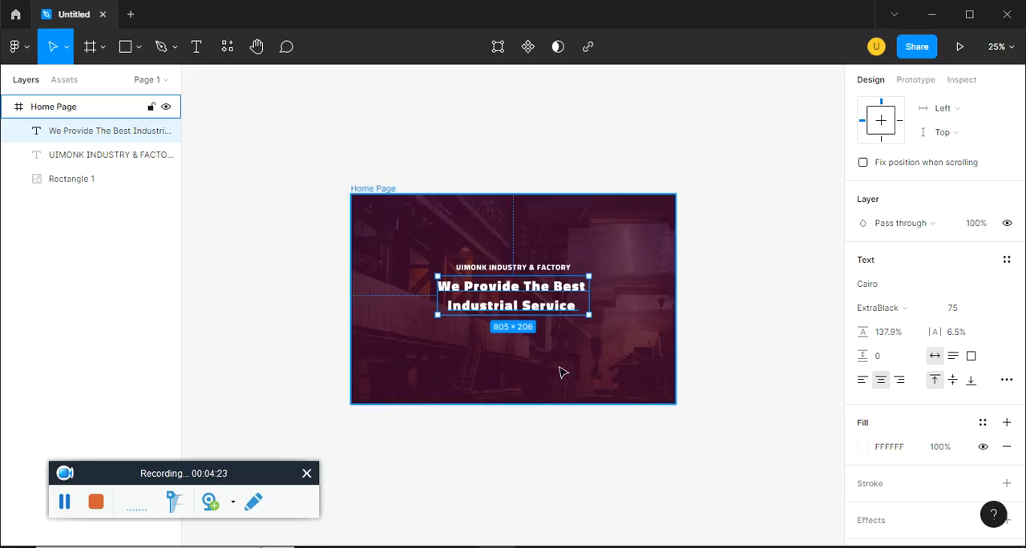
pyautogui.click(563, 332)
pyautogui.click(561, 294)
pyautogui.hotkey('shift', 'Up')
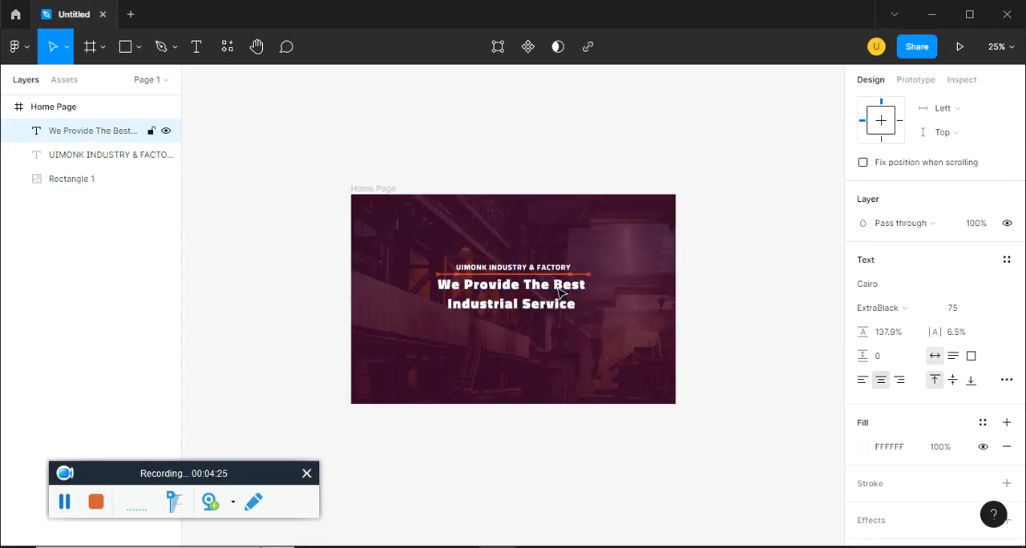
pyautogui.press('+')
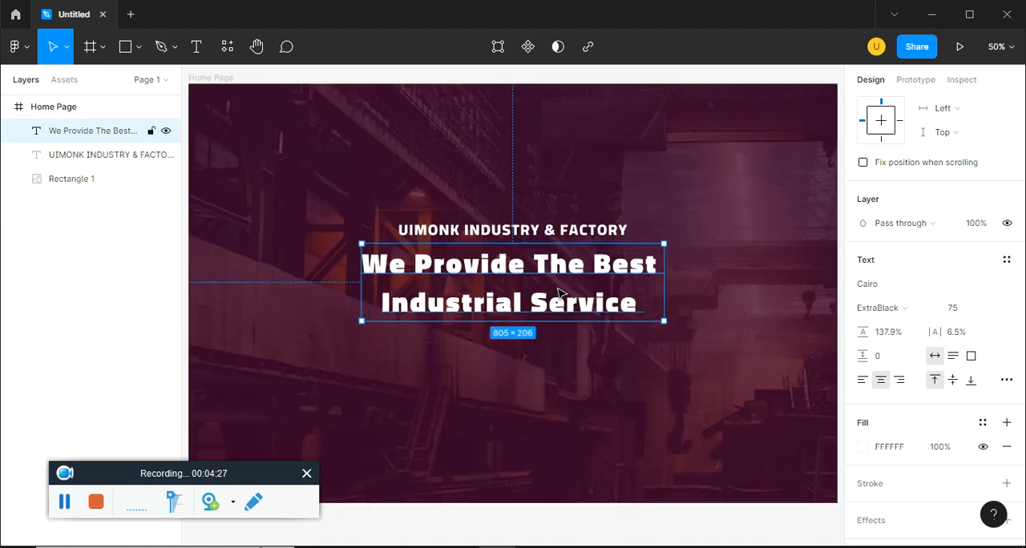
# Draw a button rectangle about 342 × 74 below the headline
pyautogui.click(141, 59)
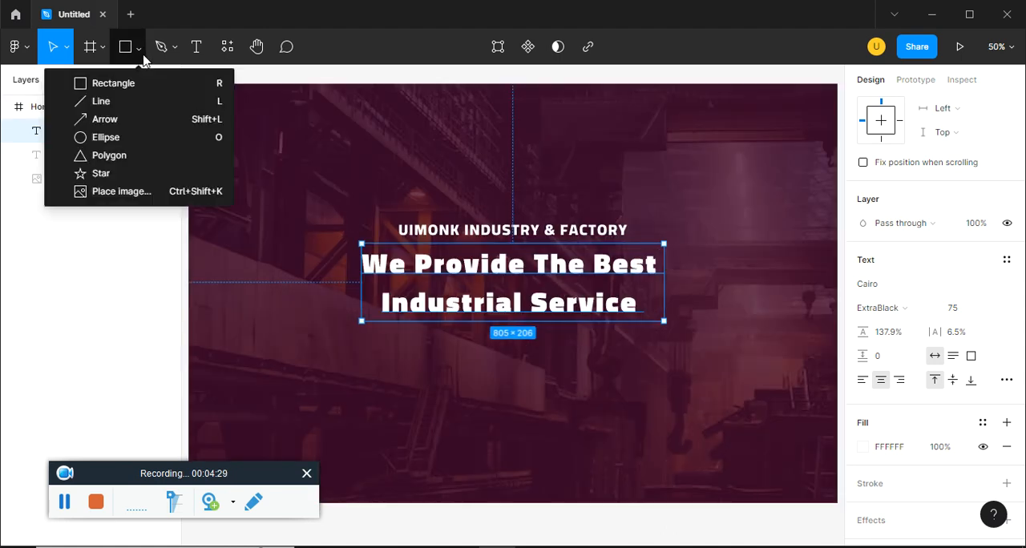
pyautogui.click(144, 81)
pyautogui.moveTo(366, 352)
pyautogui.mouseDown()
pyautogui.moveTo(476, 451)
pyautogui.moveTo(489, 375)
pyautogui.moveTo(618, 376)
pyautogui.mouseUp()
pyautogui.press('Delete')
# Add the text "Contact Us" beside the rectangle, checking the button wording in the ep15.pdf reference
pyautogui.press('t')
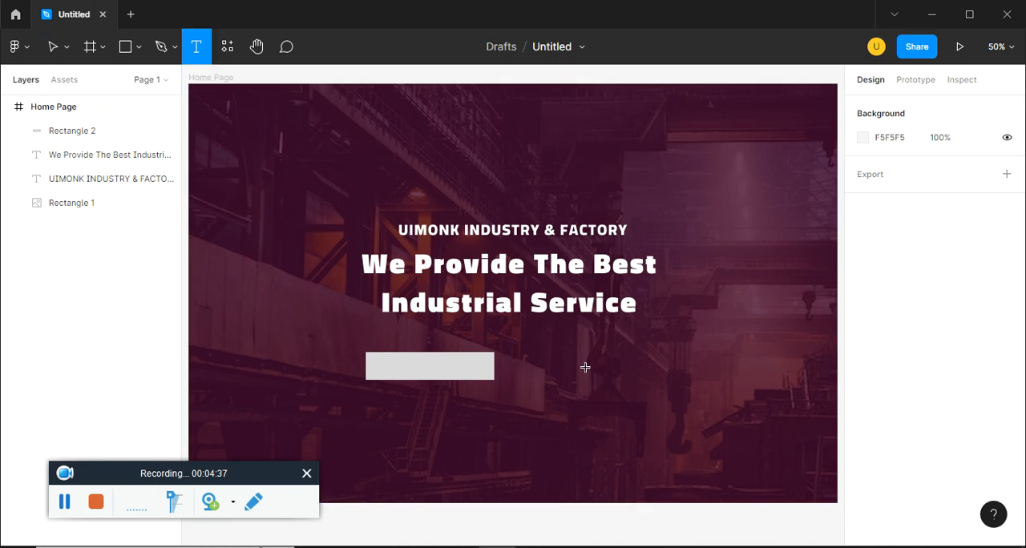
pyautogui.click(587, 366)
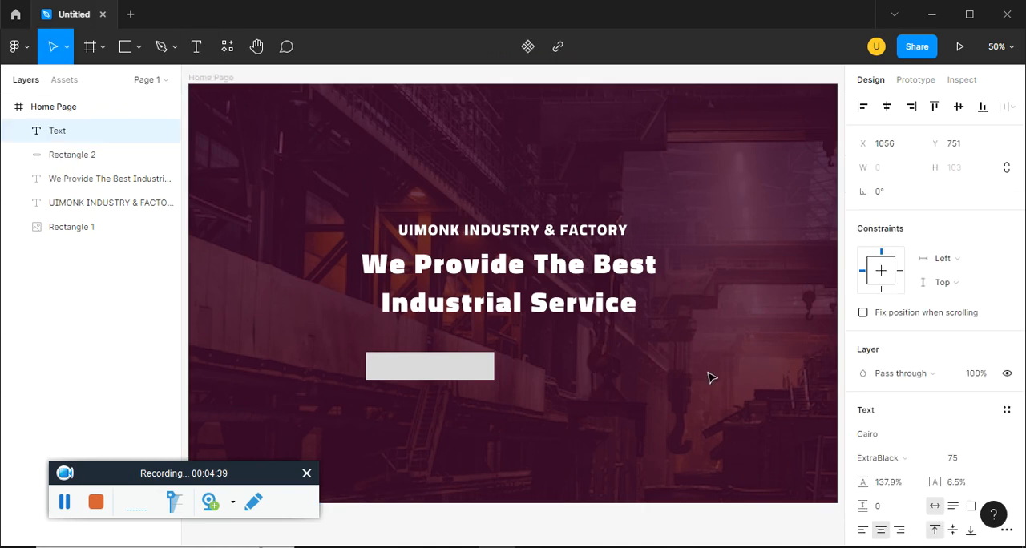
pyautogui.hotkey('alt', 'Tab')
pyautogui.scroll(-2, 705, 380)
pyautogui.hotkey('alt', 'Tab')
pyautogui.write('Contact Us')
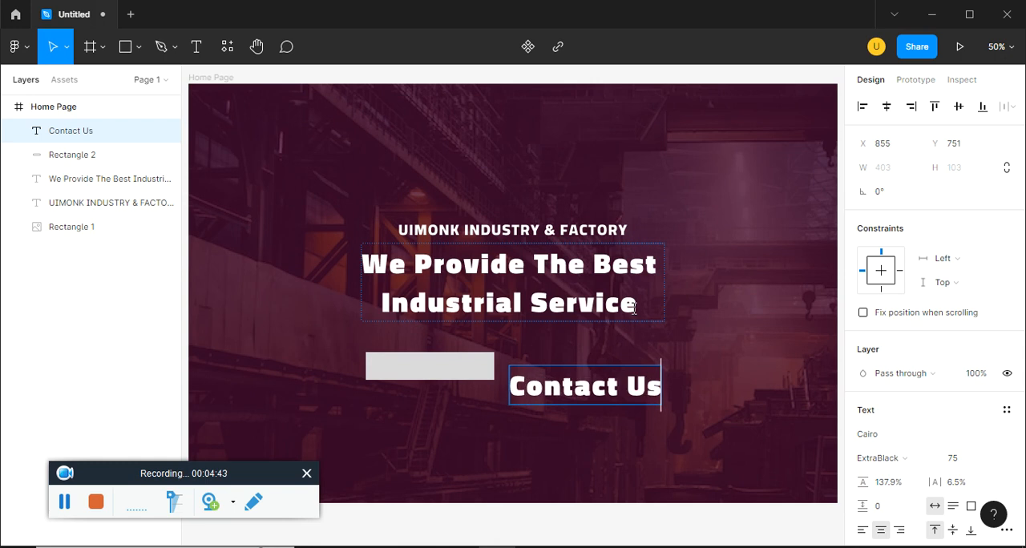
pyautogui.press('Escape')
# Set the Contact Us text's weight to Regular and move it onto the rectangle
pyautogui.scroll(-2, 896, 408)
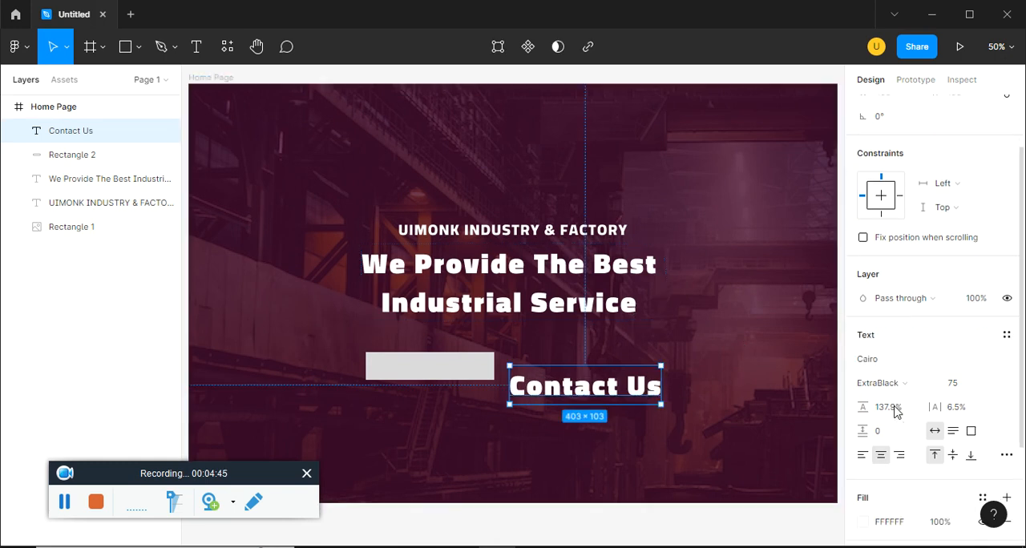
pyautogui.click(889, 384)
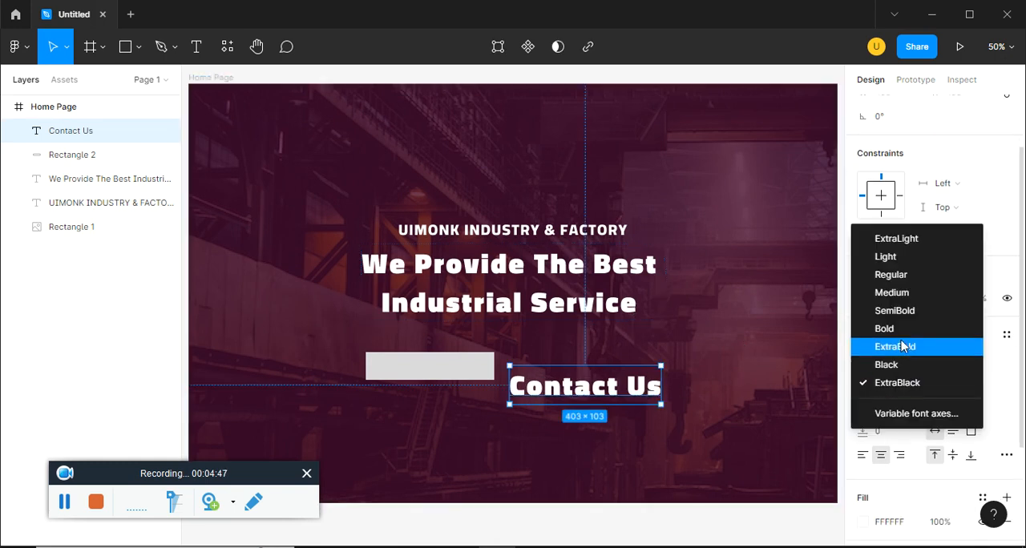
pyautogui.click(904, 335)
pyautogui.click(897, 381)
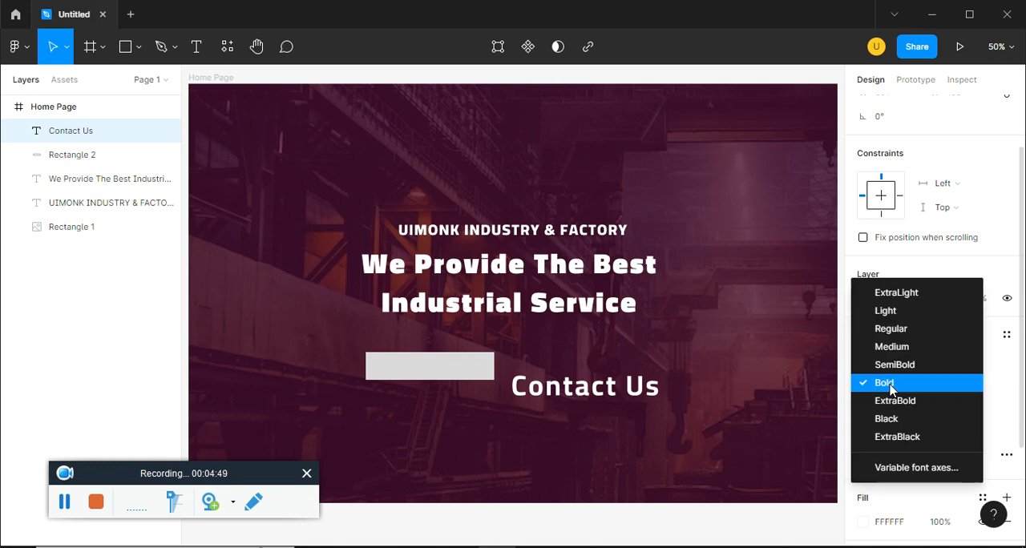
pyautogui.click(894, 329)
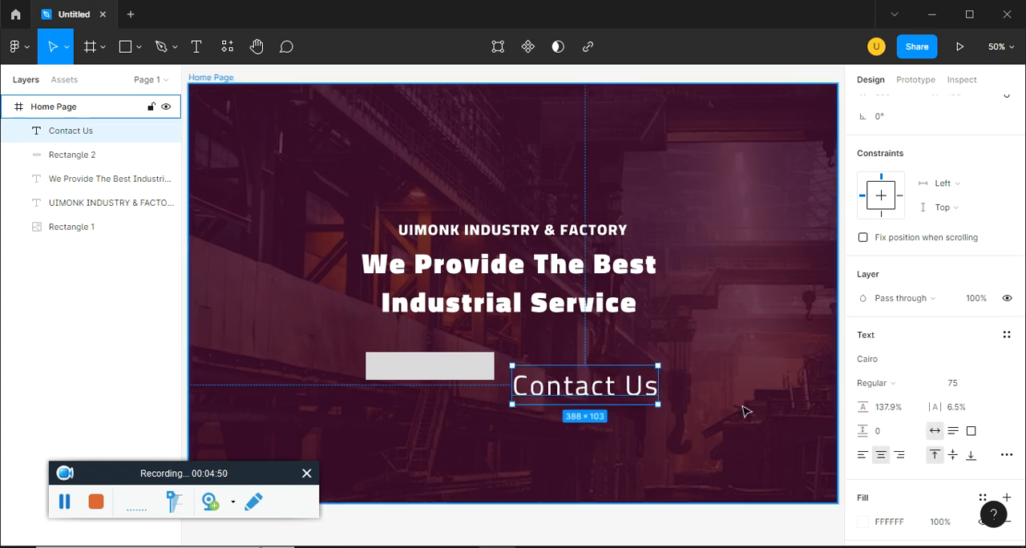
pyautogui.moveTo(609, 393); pyautogui.dragTo(480, 374)
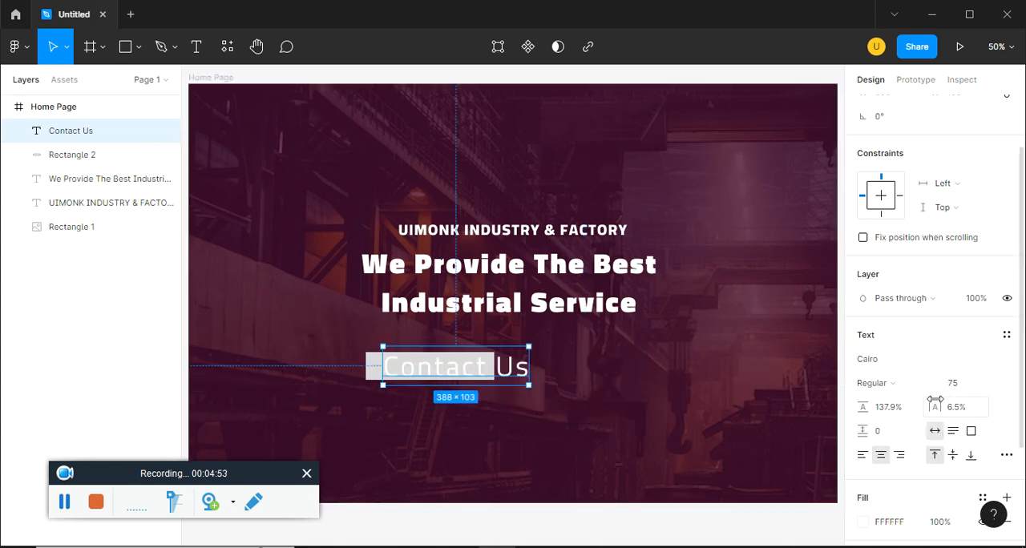
# Set the Contact Us text's font size to 15
pyautogui.click(958, 388)
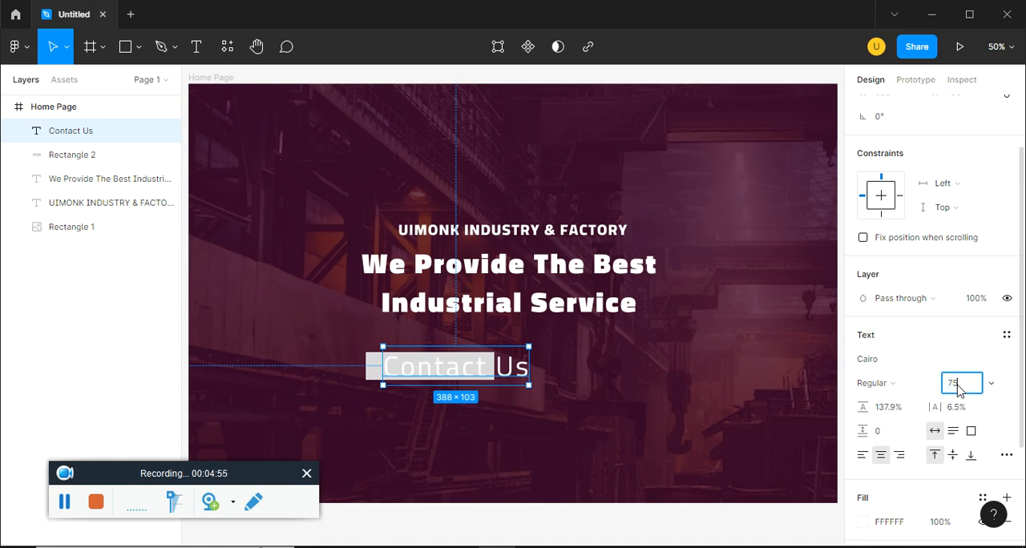
pyautogui.write('15')
pyautogui.press('Return')
# Set the opacity of all layers in the Home Page frame to 98%
pyautogui.hotkey('ctrl', 'a')
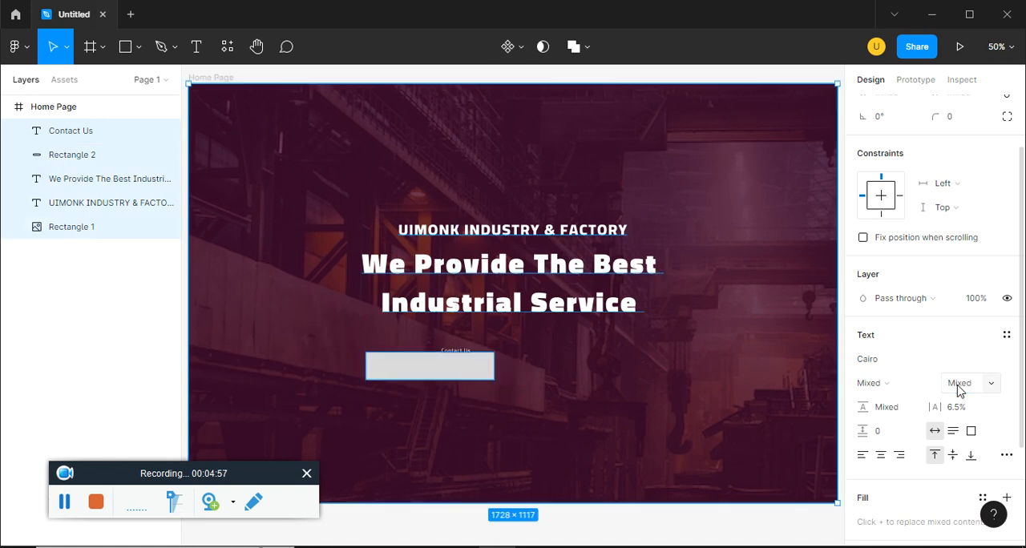
pyautogui.press('9')
pyautogui.press('8')
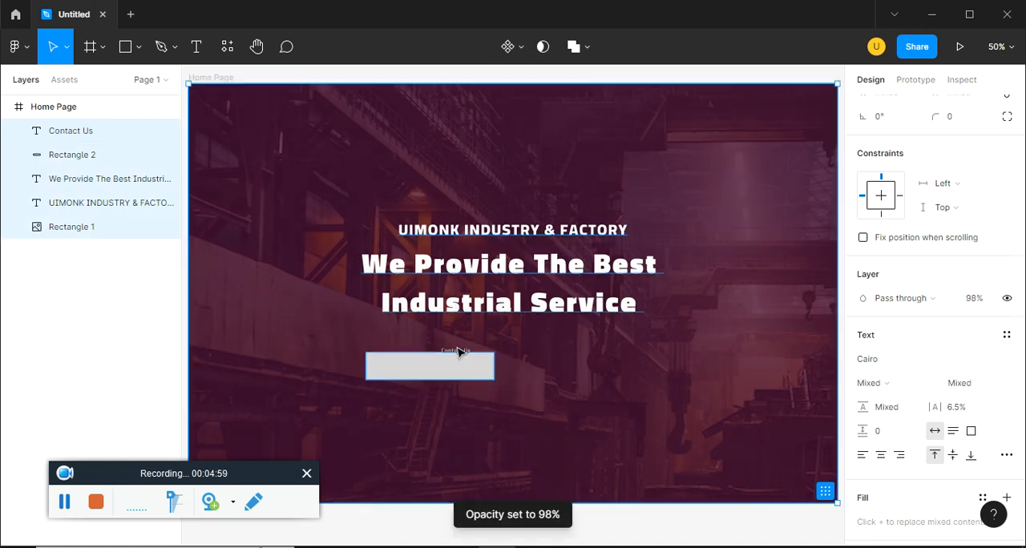
# Move the Contact Us text to the middle of the rectangle and set its font size to 30
pyautogui.click(456, 351)
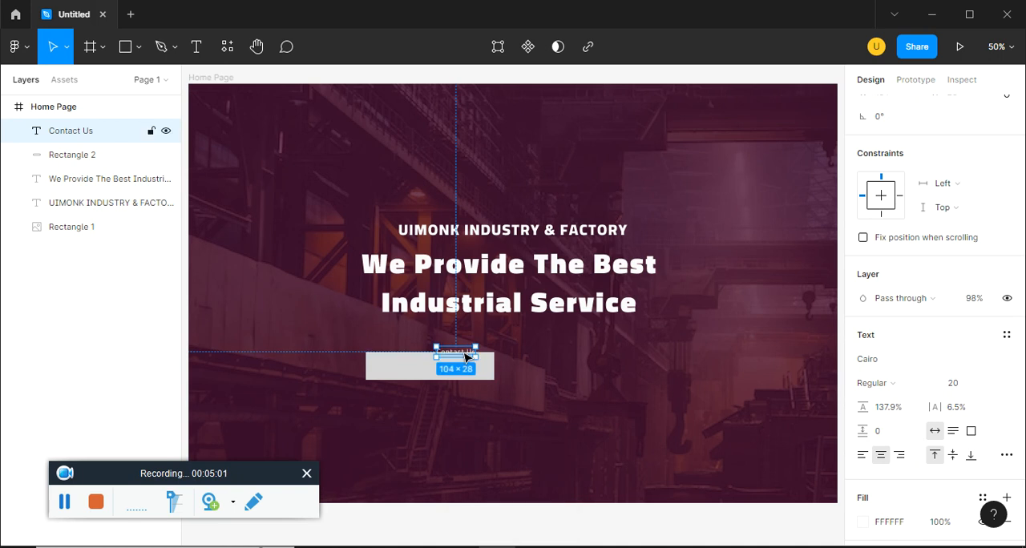
pyautogui.moveTo(466, 356); pyautogui.dragTo(440, 368)
pyautogui.click(946, 385)
pyautogui.write('30')
pyautogui.press('Return')
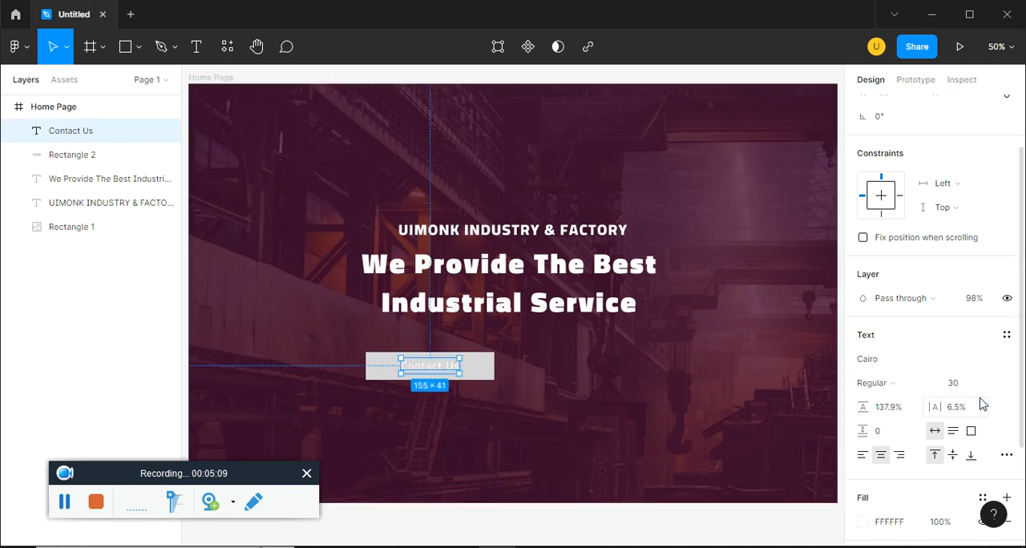
# Fill the button rectangle with the orange D36B00 copied from the reference design
pyautogui.click(673, 414)
pyautogui.hotkey('alt', 'Tab')
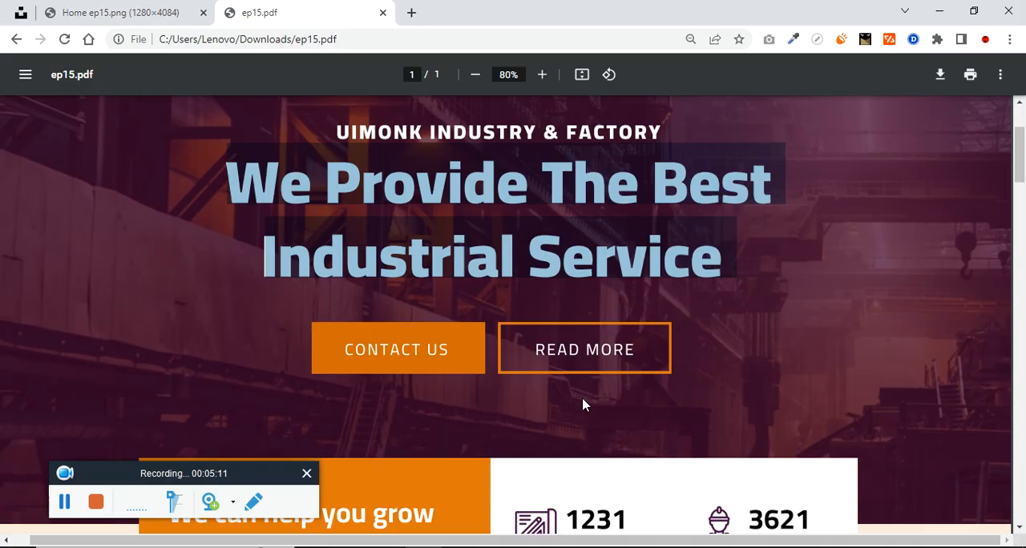
pyautogui.hotkey('alt', 'Tab')
pyautogui.click(454, 547)
pyautogui.click(270, 139)
pyautogui.moveTo(270, 138); pyautogui.dragTo(228, 135)
pyautogui.hotkey('ctrl', 'c')
pyautogui.hotkey('alt', 'Tab')
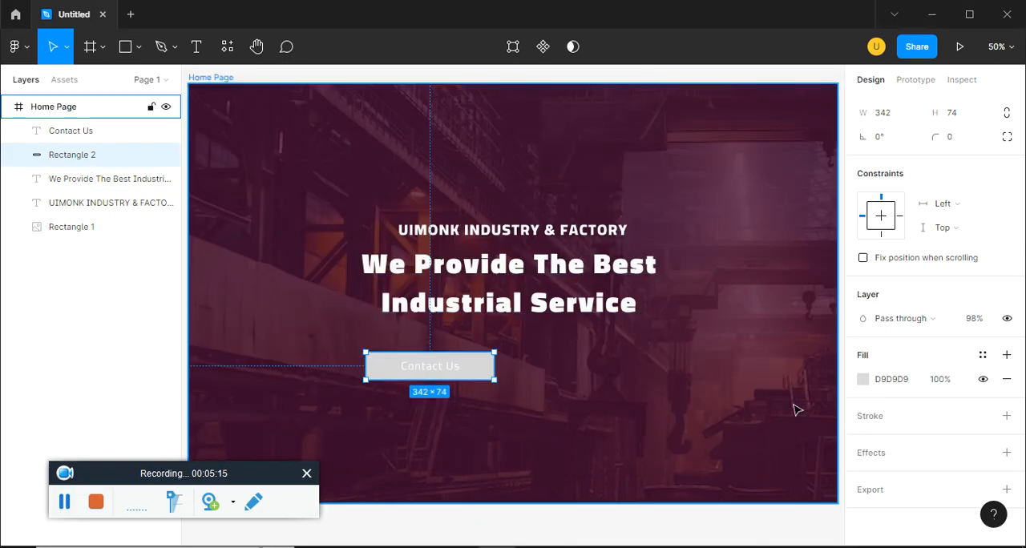
pyautogui.click(898, 386)
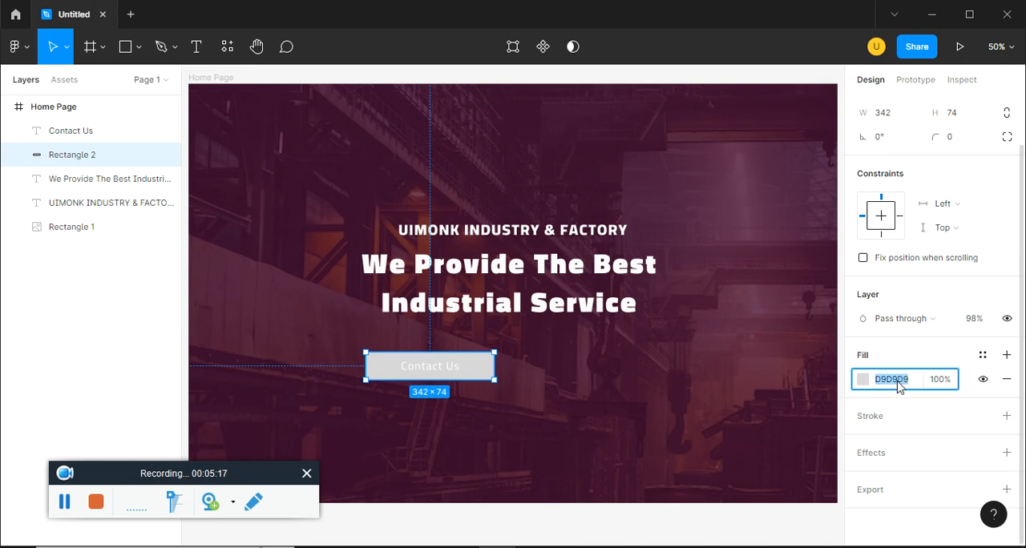
pyautogui.hotkey('ctrl', 'v')
pyautogui.press('Return')
# Narrow the orange rectangle to about 286 × 74 and centre it and the Contact Us text on each other horizontally
pyautogui.click(546, 398)
pyautogui.click(485, 372)
pyautogui.moveTo(489, 364); pyautogui.dragTo(421, 373)
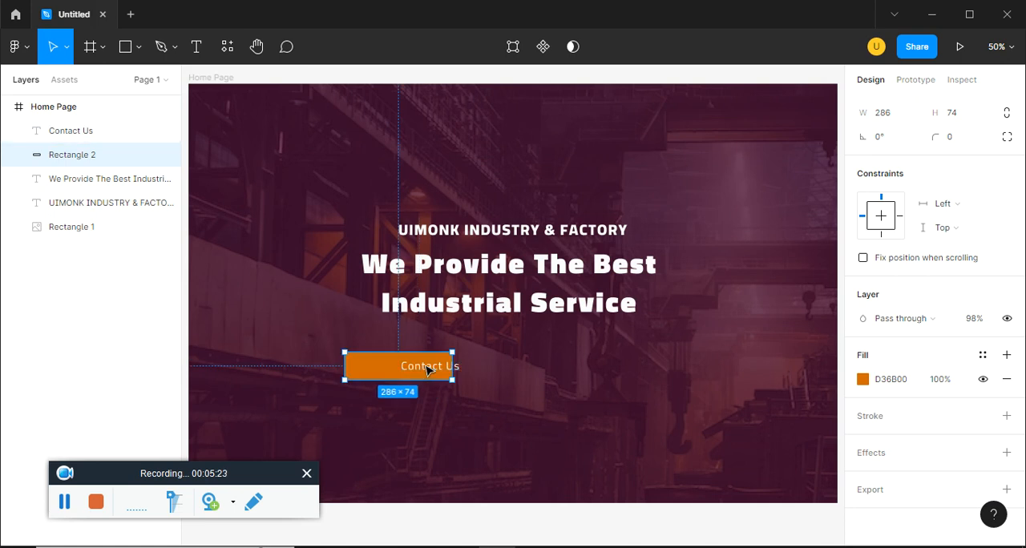
pyautogui.click(419, 366)
pyautogui.keyDown('shift'); pyautogui.click(373, 370); pyautogui.keyUp('shift')
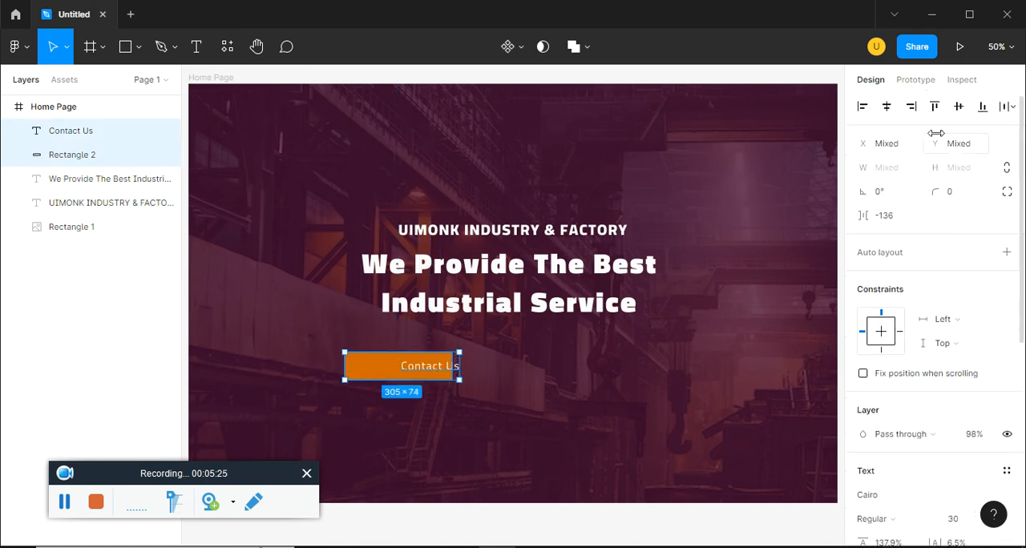
pyautogui.click(887, 111)
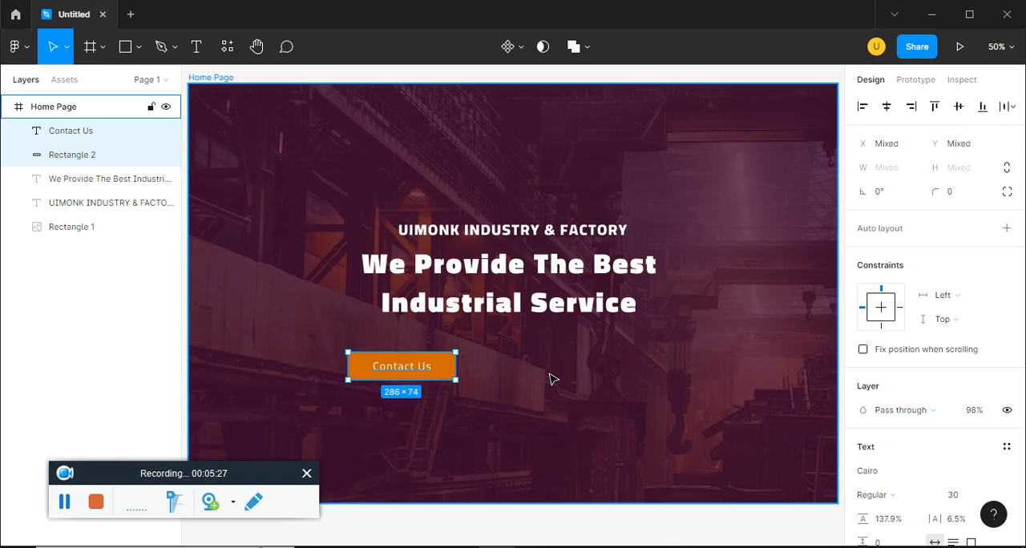
# Group the Contact Us button and place a duplicate to its right with a gap of 40, both at Y 671
pyautogui.hotkey('ctrl', 'g')
pyautogui.moveTo(430, 363); pyautogui.dragTo(594, 354)
pyautogui.moveTo(568, 418); pyautogui.dragTo(398, 346)
pyautogui.hotkey('ctrl', 'z')
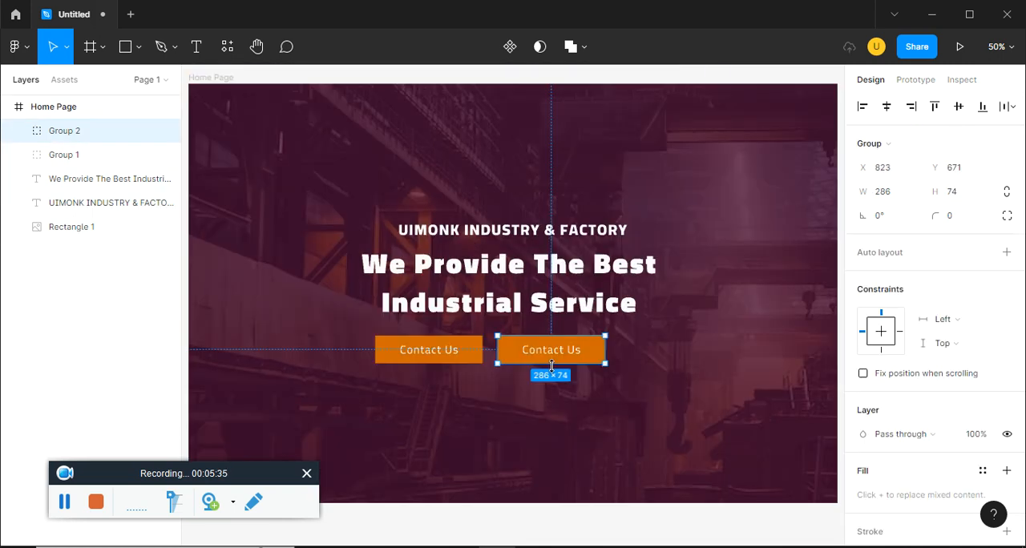
# Group the two Contact Us buttons and centre the group horizontally in the Home Page frame
pyautogui.keyDown('shift'); pyautogui.click(445, 360); pyautogui.keyUp('shift')
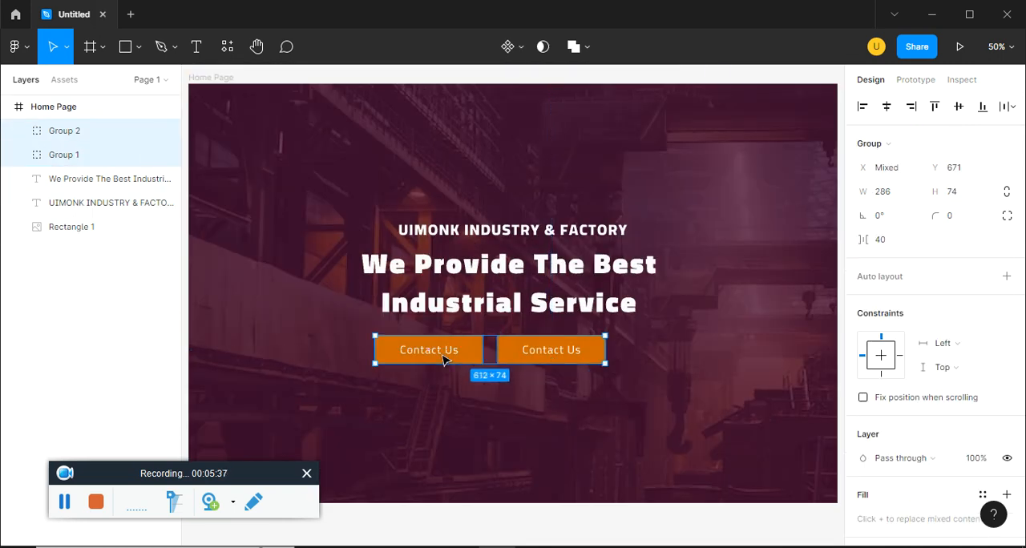
pyautogui.hotkey('ctrl', 'g')
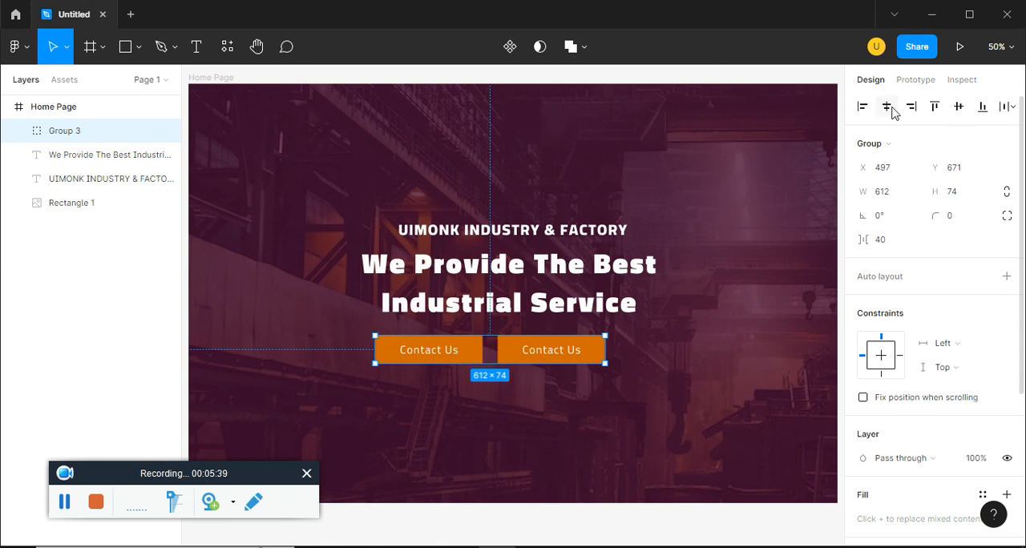
pyautogui.click(890, 111)
# Ungroup the centred pair back into two separate button groups
pyautogui.rightClick(619, 354)
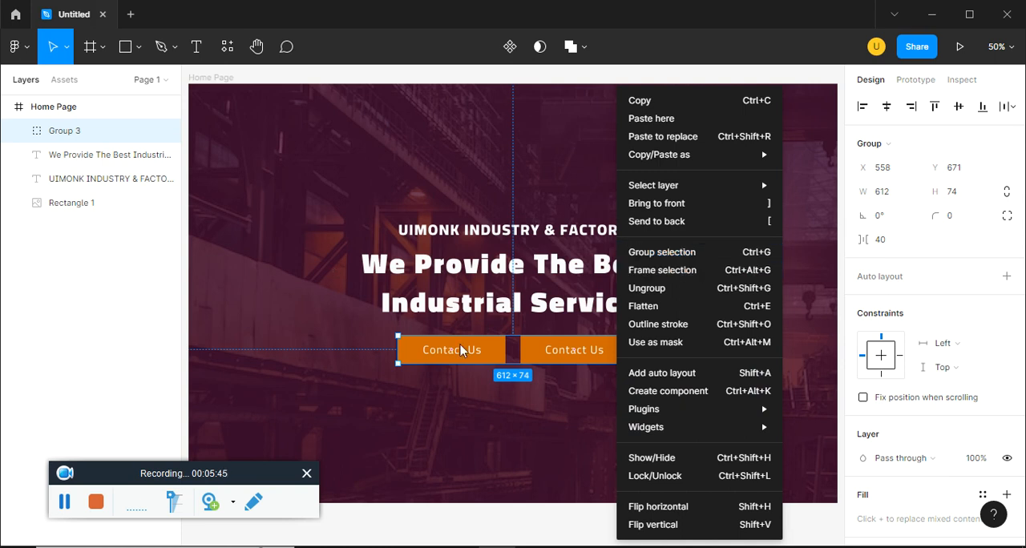
pyautogui.click(475, 466)
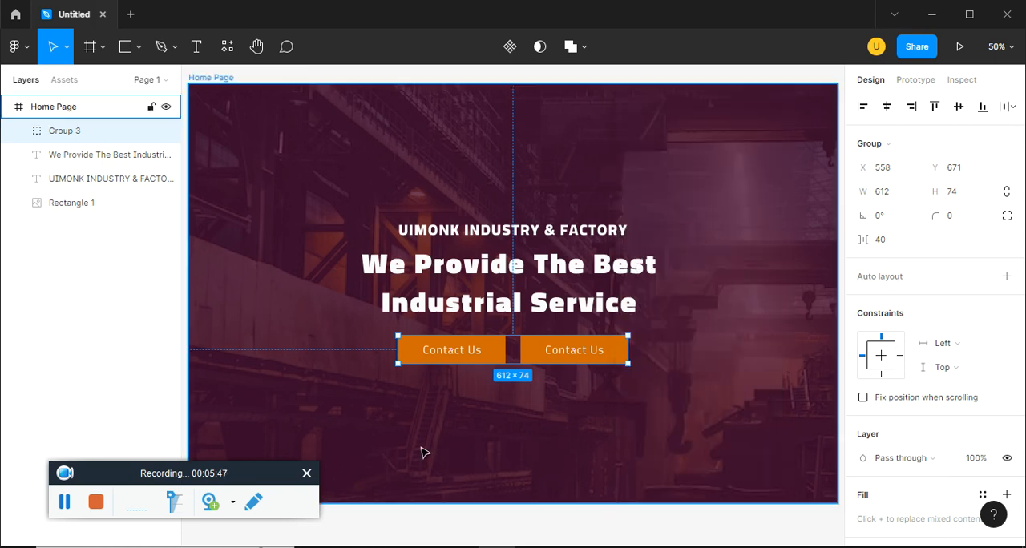
pyautogui.rightClick(108, 139)
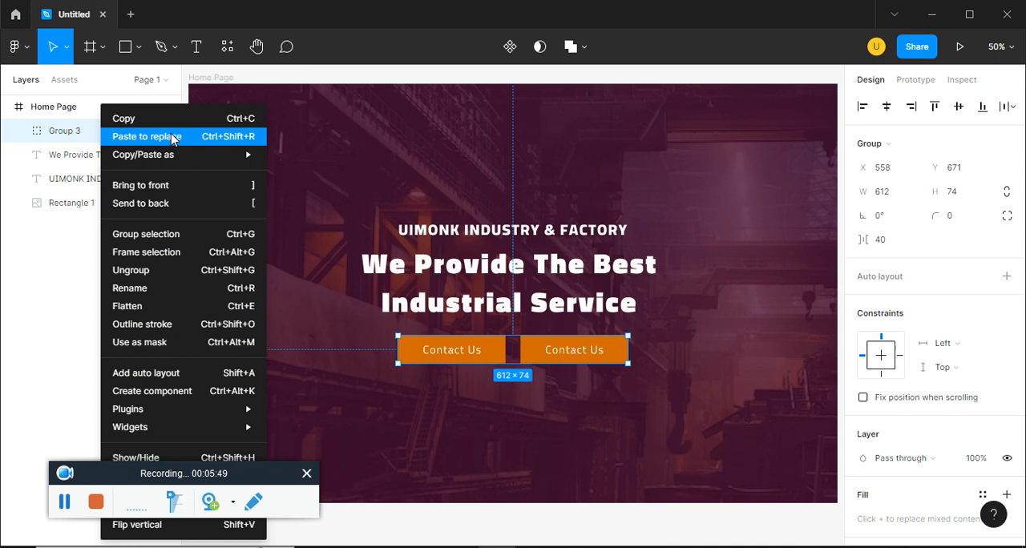
pyautogui.click(156, 270)
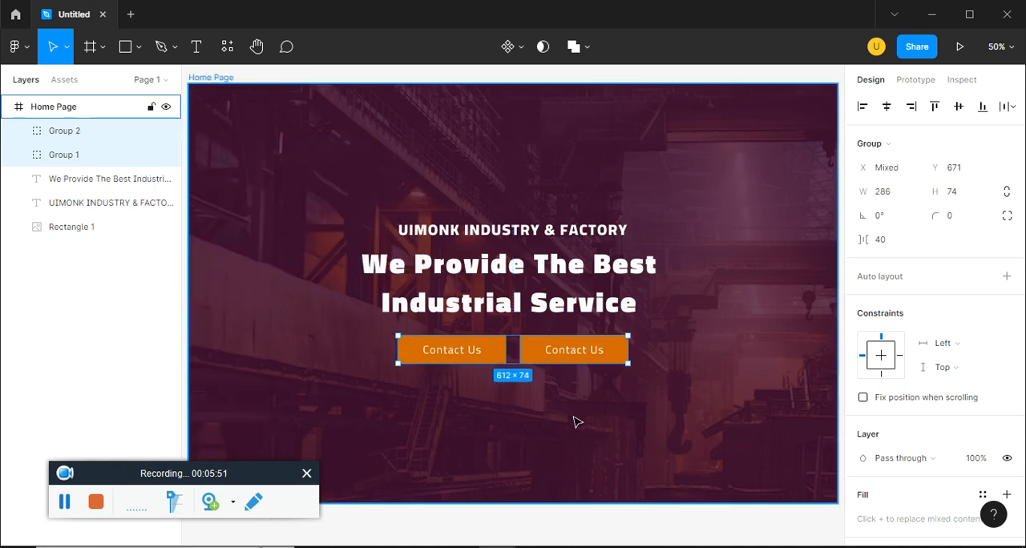
# Make the second Contact Us button's orange fill fully transparent at 0% and add a stroke to its group
pyautogui.click(592, 401)
pyautogui.click(613, 358)
pyautogui.scroll(-3, 848, 430)
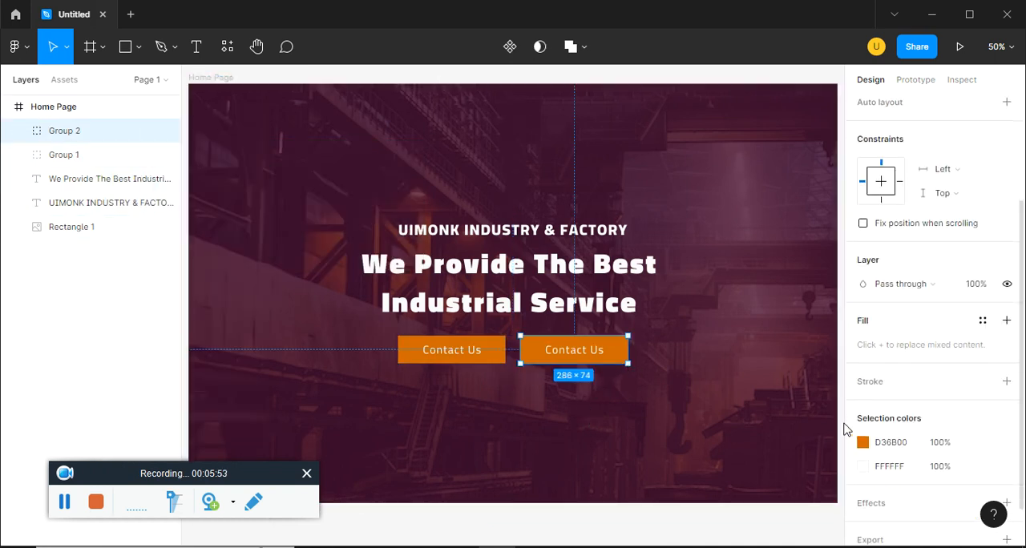
pyautogui.scroll(-1, 962, 439)
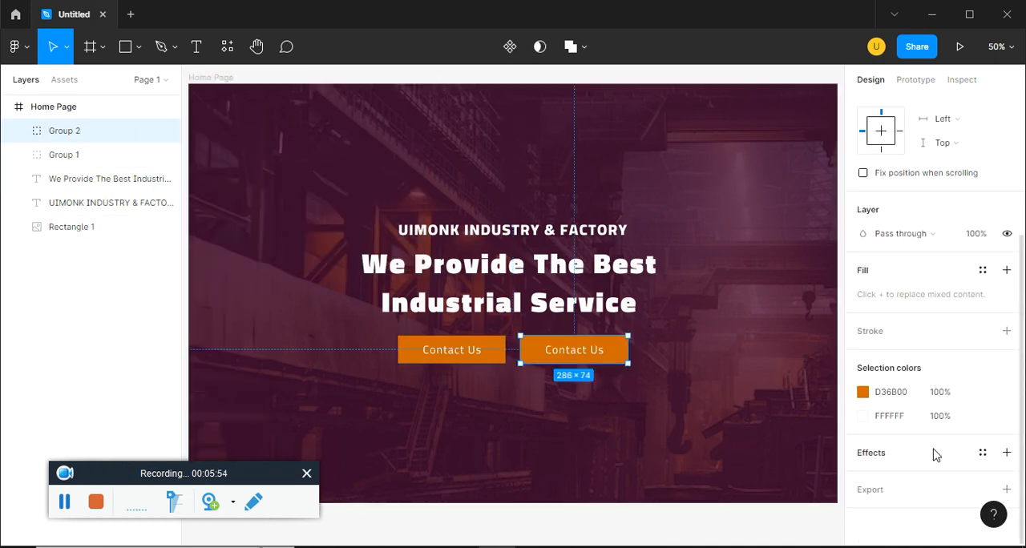
pyautogui.click(866, 392)
pyautogui.moveTo(826, 390); pyautogui.dragTo(694, 394)
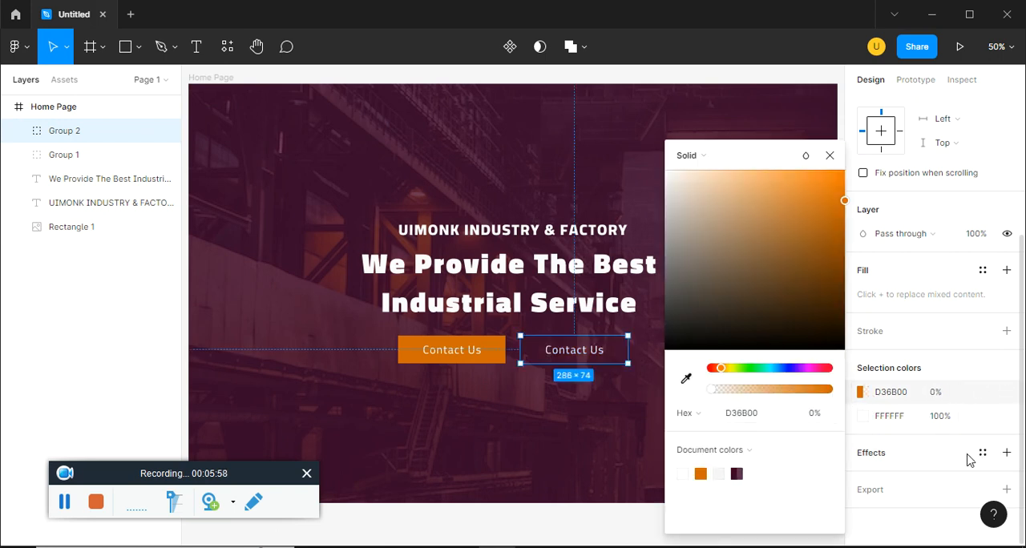
pyautogui.click(1007, 340)
# Try to give the whole second button group a D36B00 stroke 3 thick, and undo the colour and thickness changes
pyautogui.click(863, 355)
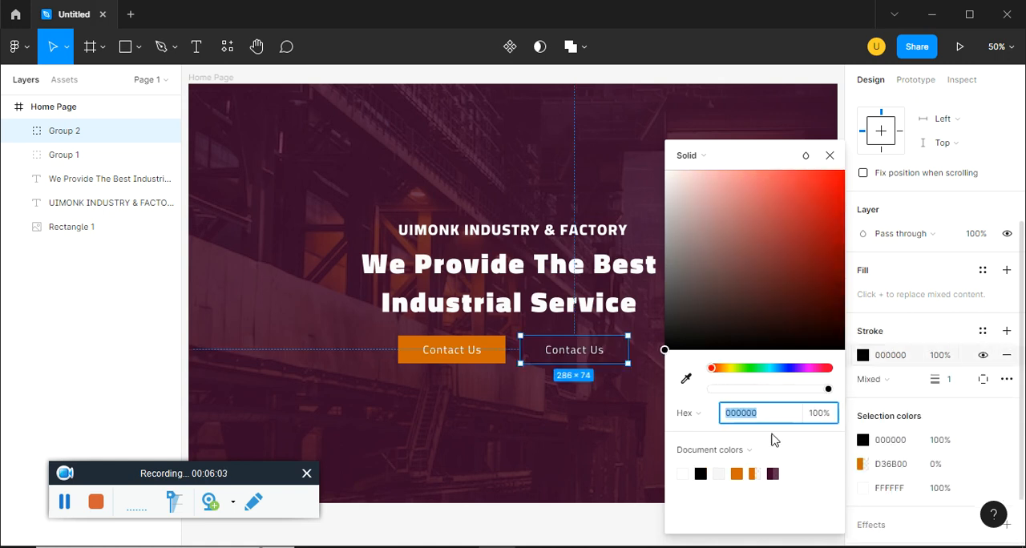
pyautogui.click(737, 474)
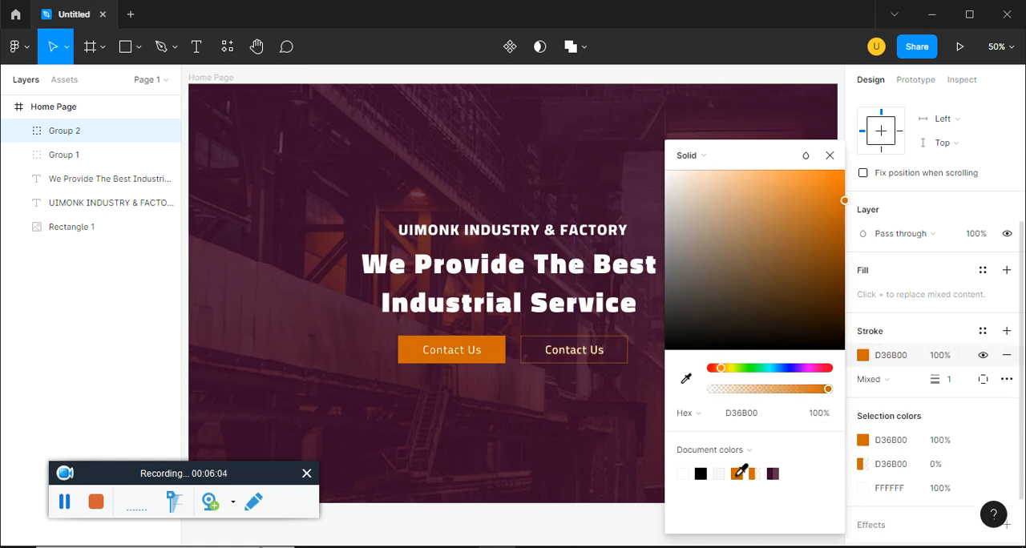
pyautogui.click(953, 379)
pyautogui.write('3')
pyautogui.press('Return')
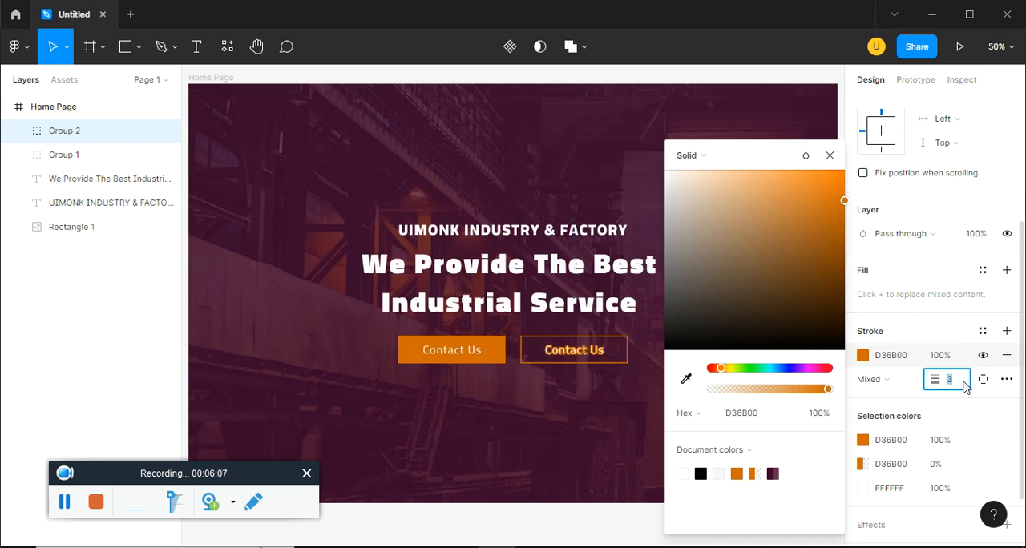
pyautogui.click(831, 156)
pyautogui.hotkey('ctrl', 'z')
pyautogui.hotkey('ctrl', 'z')
# Give only the second button's rectangle a single D36B00 stroke with a thickness of 4
pyautogui.click(643, 373)
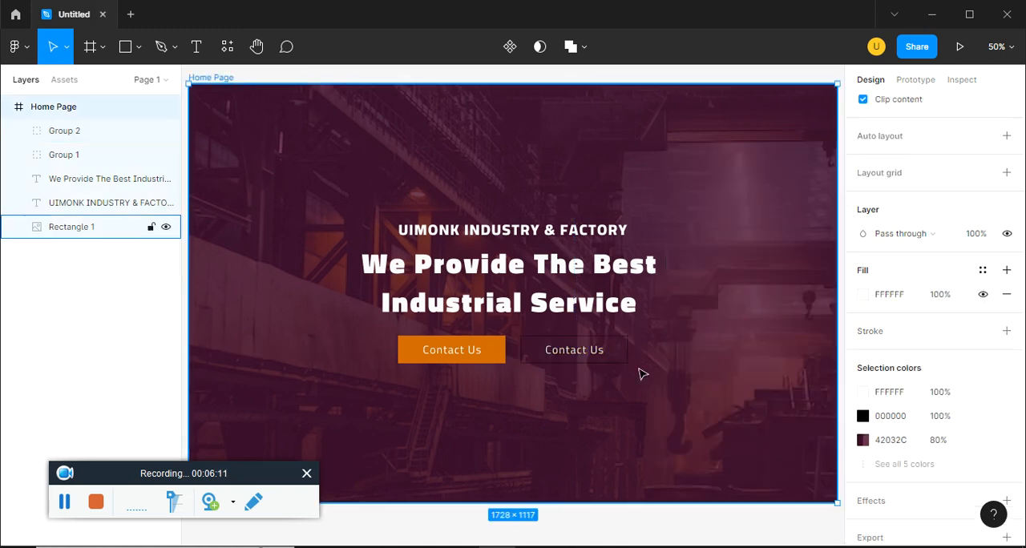
pyautogui.keyDown('ctrl'); pyautogui.click(627, 359); pyautogui.keyUp('ctrl')
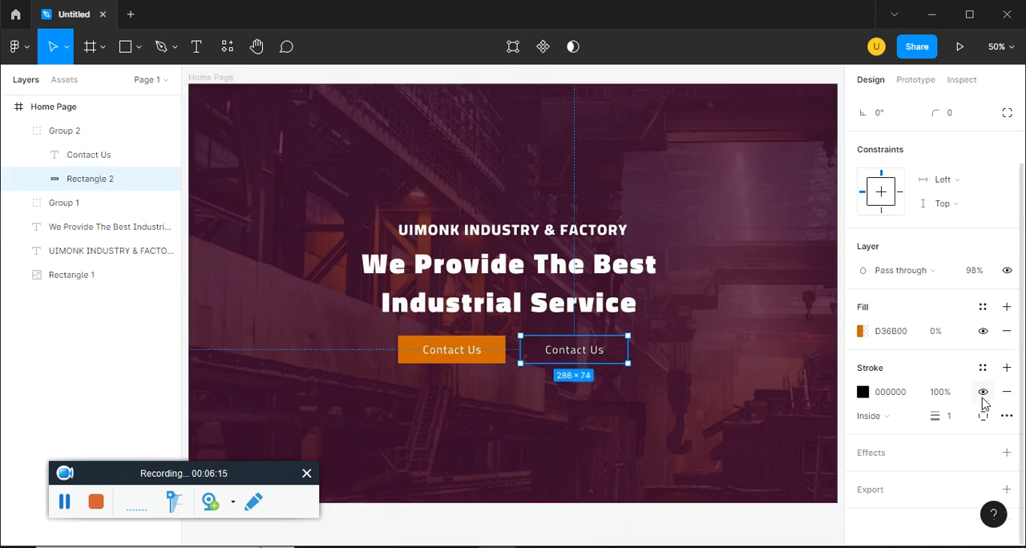
pyautogui.click(1008, 368)
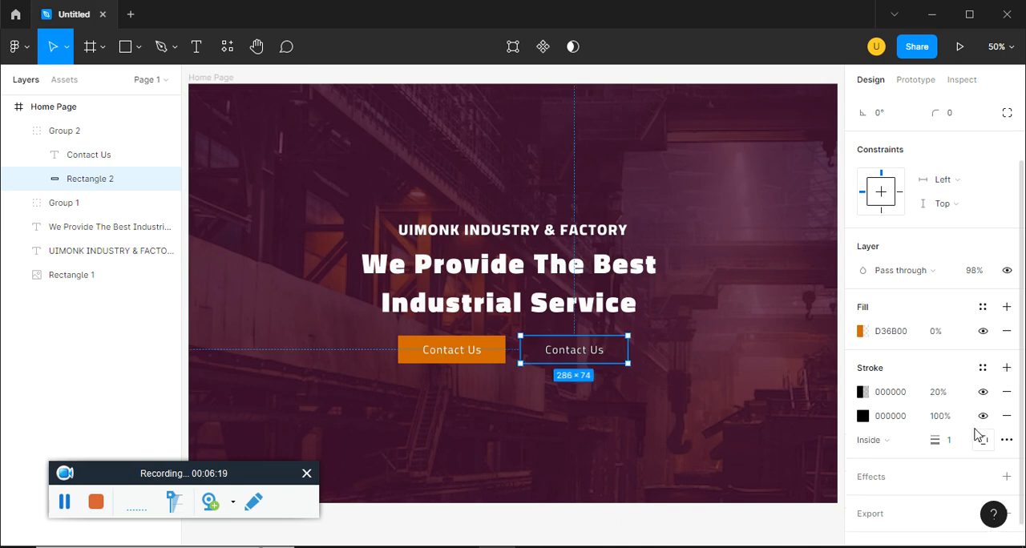
pyautogui.click(1006, 392)
pyautogui.click(952, 418)
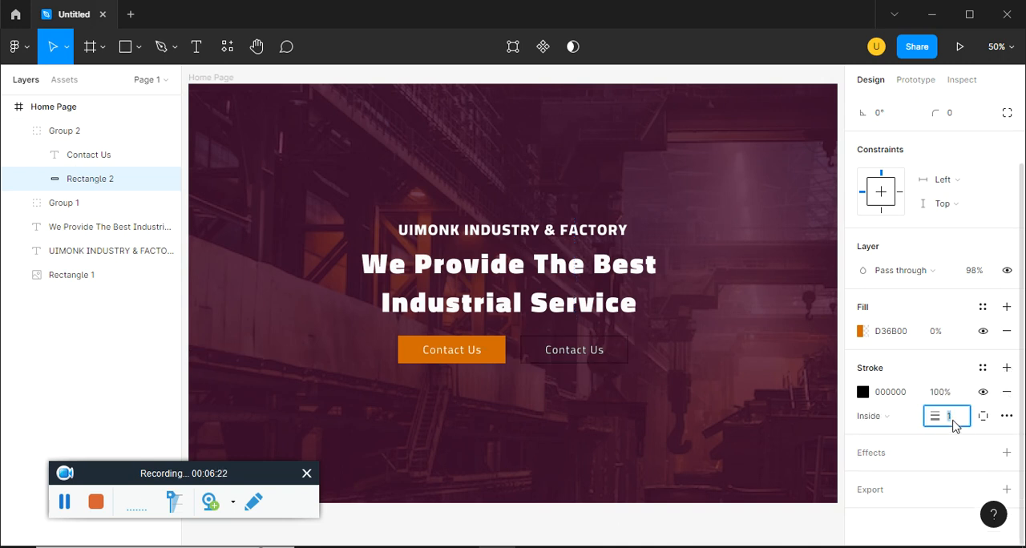
pyautogui.click(863, 392)
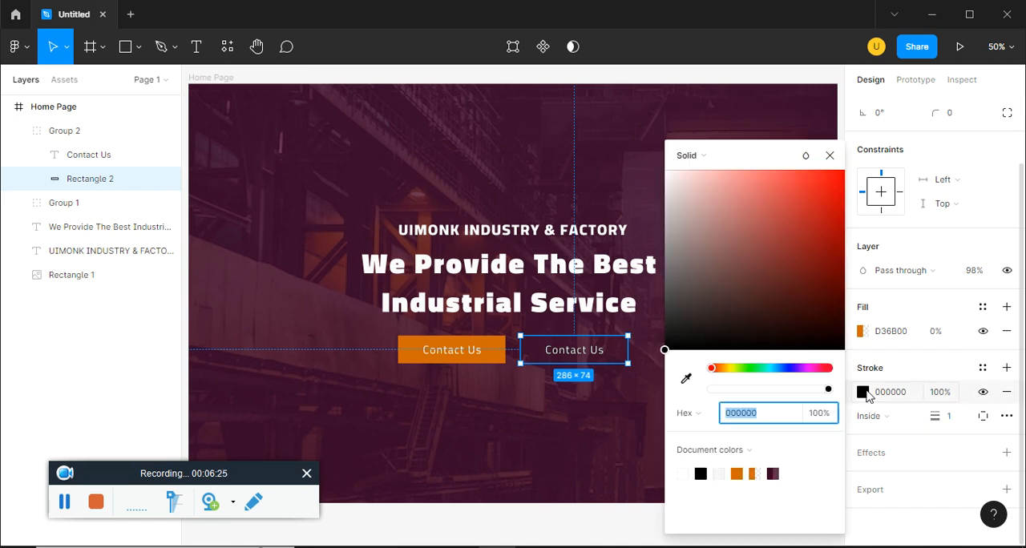
pyautogui.click(754, 473)
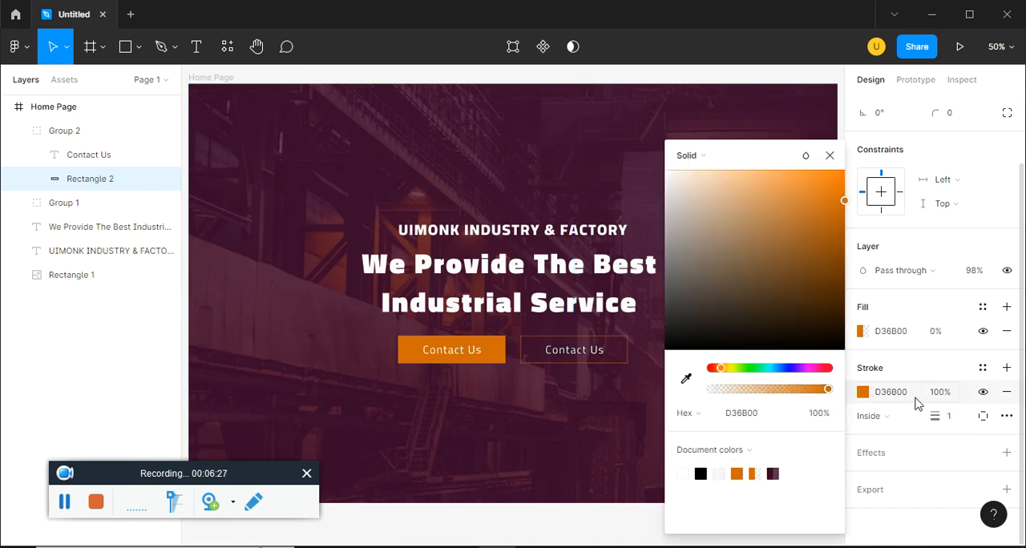
pyautogui.click(956, 419)
pyautogui.write('4')
pyautogui.press('Return')
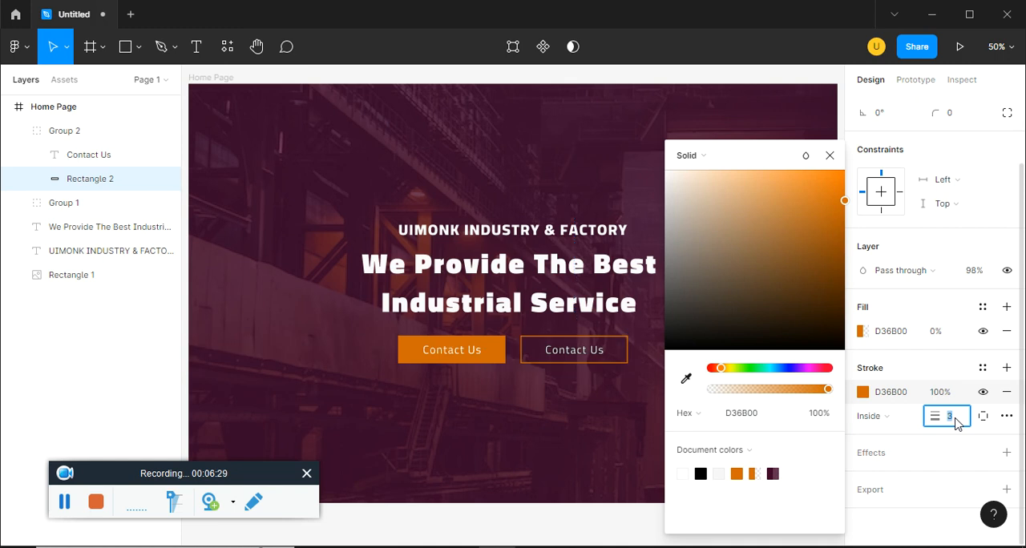
pyautogui.click(830, 157)
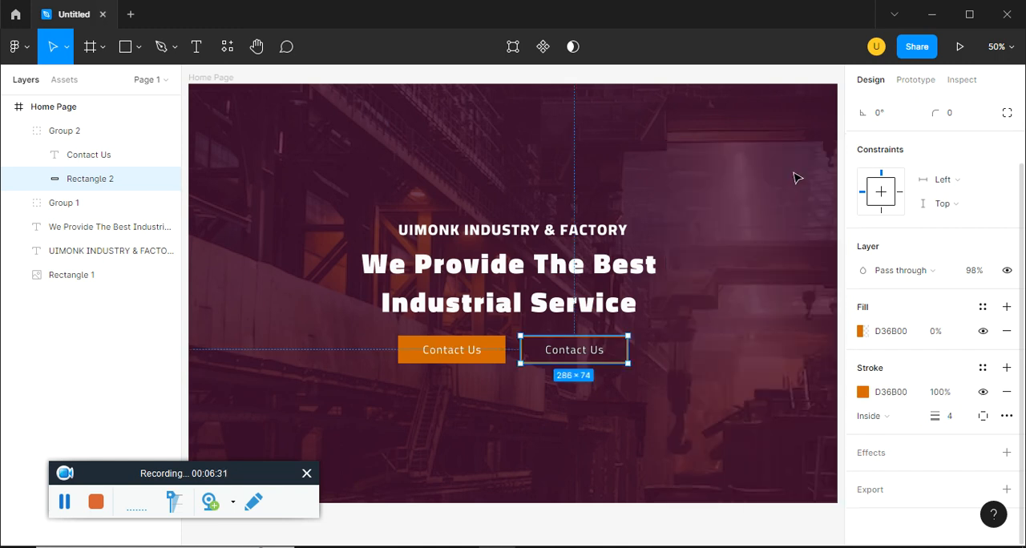
# Compare the hero section's text and buttons with the ep15.pdf reference in the browser
pyautogui.hotkey('alt', 'Tab')
pyautogui.hotkey('alt', 'Tab')
pyautogui.hotkey('alt', 'Tab')
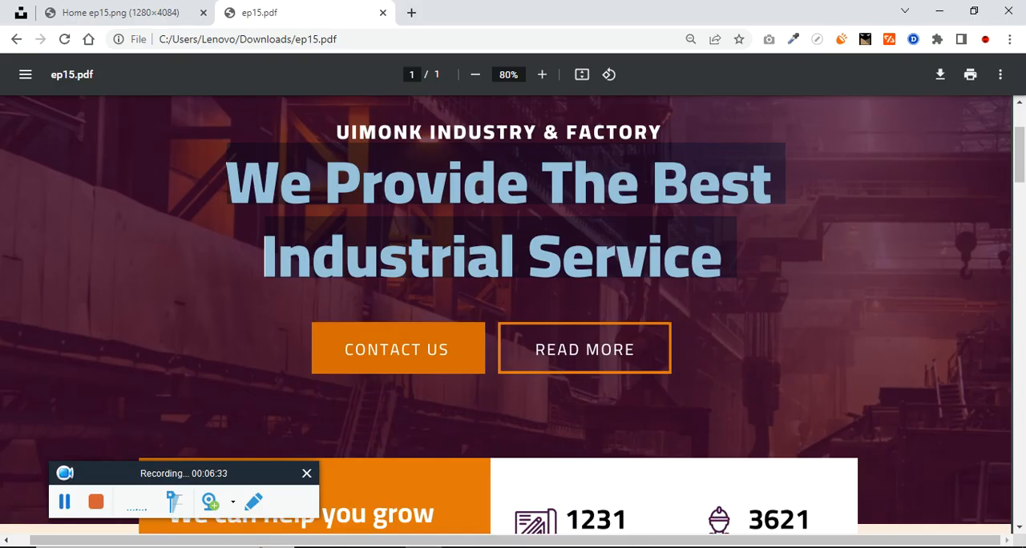
pyautogui.hotkey('alt', 'Tab')
pyautogui.click(698, 420)
pyautogui.hotkey('ctrl', '-')
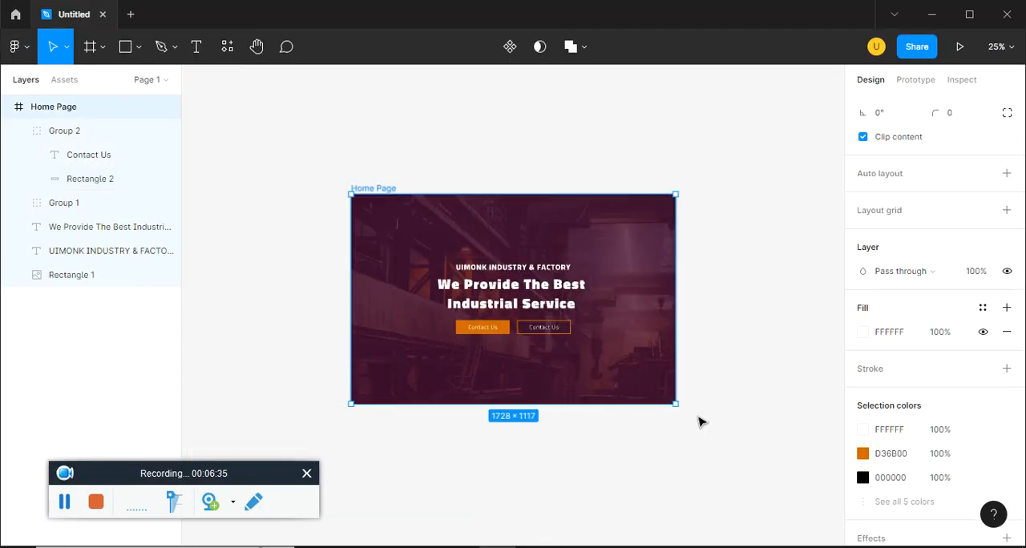
pyautogui.click(594, 376)
pyautogui.hotkey('ctrl', '+')
pyautogui.hotkey('ctrl', '-')
# Reduce the line height of the headline We Provide The Best Industrial Service to about 128.4%
pyautogui.click(552, 303)
pyautogui.hotkey('alt', 'Tab')
pyautogui.hotkey('alt', 'Tab')
pyautogui.moveTo(871, 403); pyautogui.dragTo(861, 404)
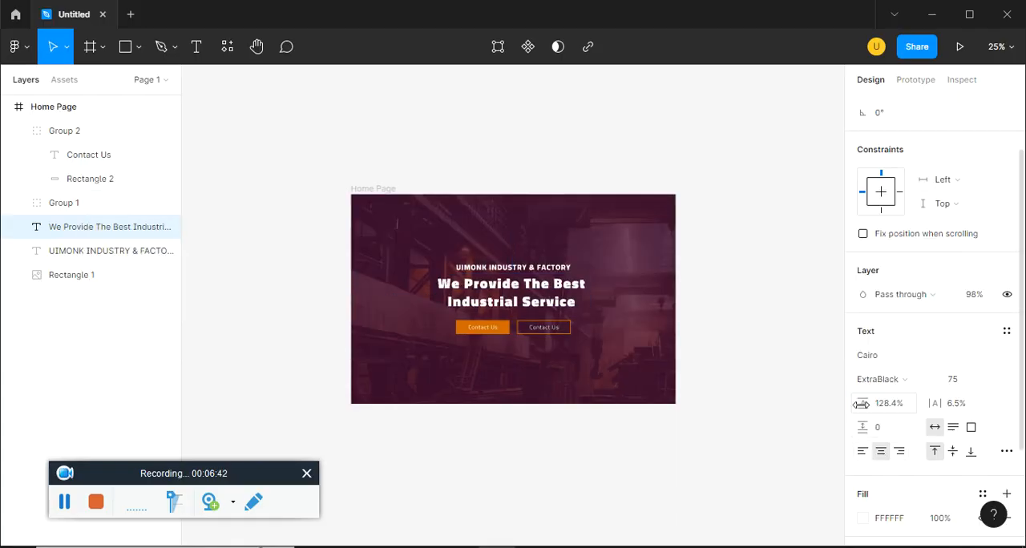
pyautogui.click(778, 420)
# Group the entire Home Page frame and rename the group Banner section
pyautogui.hotkey('ctrl', '+')
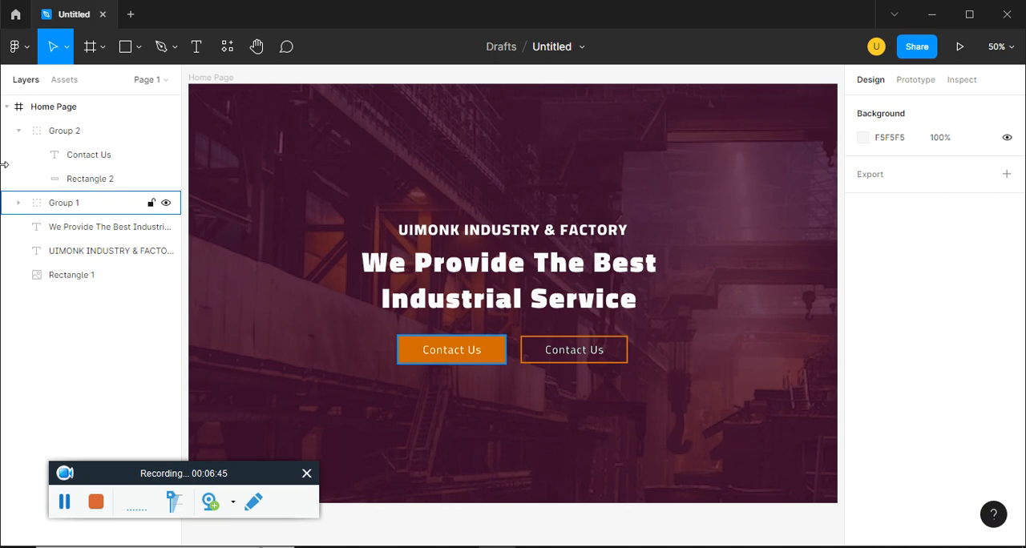
pyautogui.write('nner section')
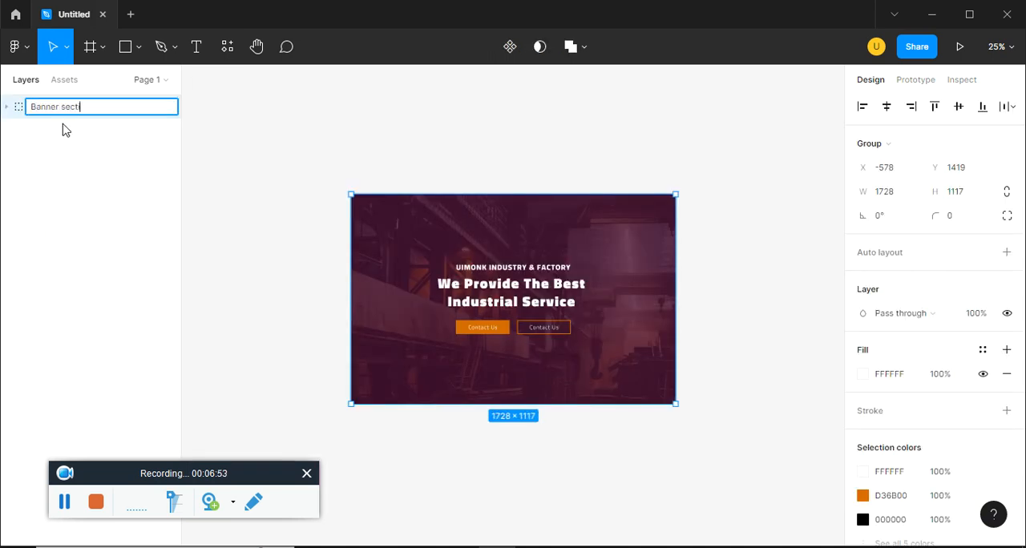
pyautogui.press('Return')
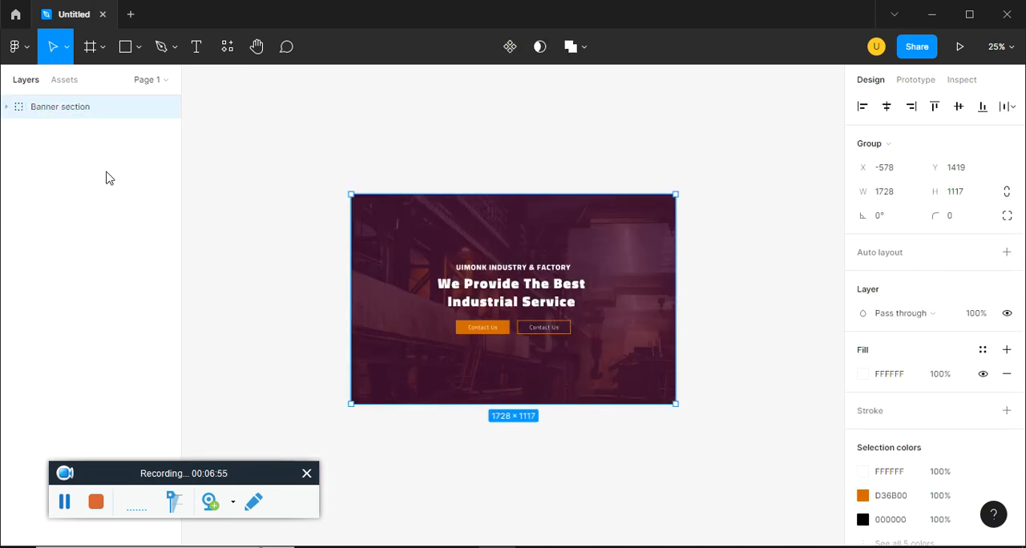
# Expand the Banner section group and move the Home Page frame out of it to the top level
pyautogui.click(6, 107)
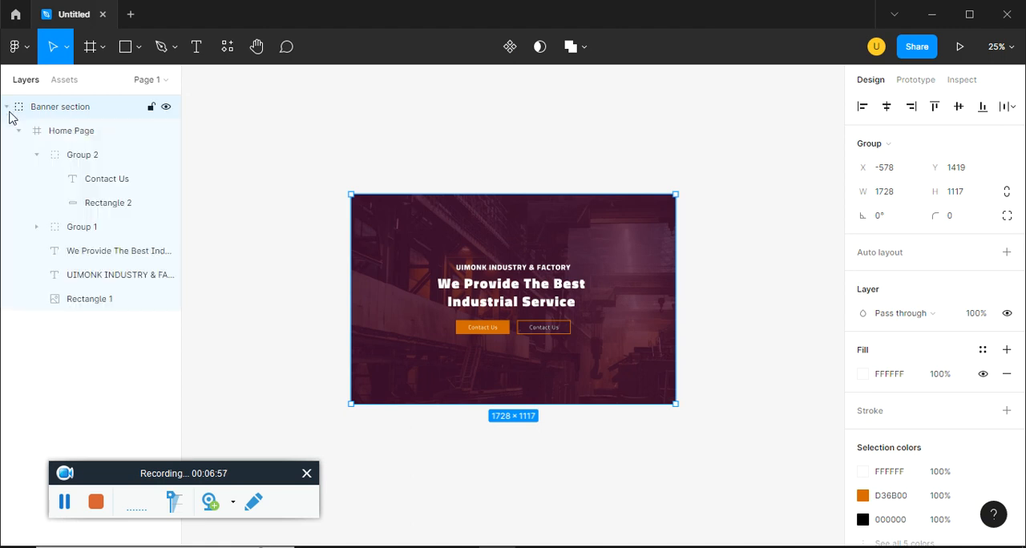
pyautogui.click(72, 133)
pyautogui.moveTo(72, 133); pyautogui.dragTo(80, 105)
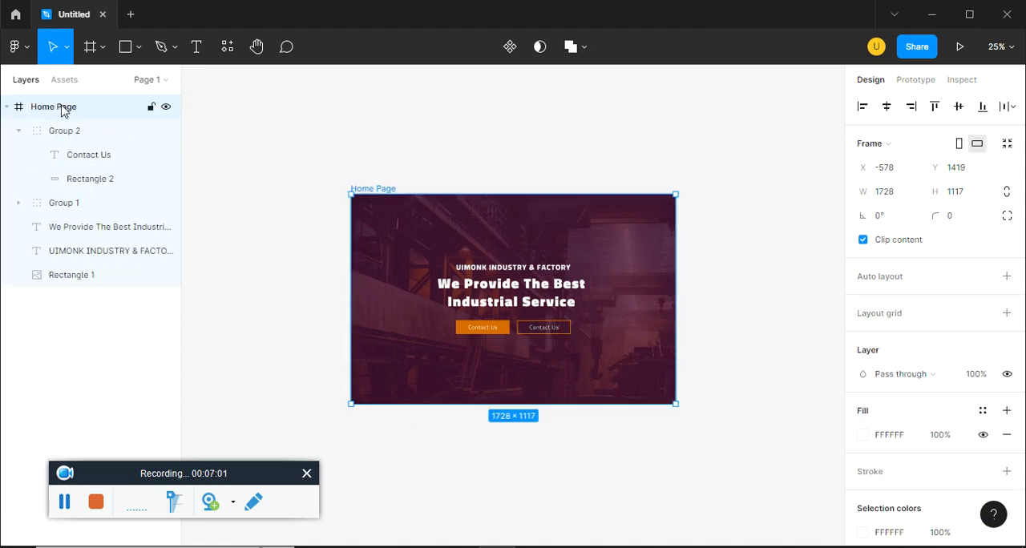
# Undo the Home Page frame's move, the group's renaming and the grouping itself
pyautogui.hotkey('ctrl', 'z')
pyautogui.hotkey('ctrl', 'shift', 'z')
pyautogui.hotkey('ctrl', 'z')
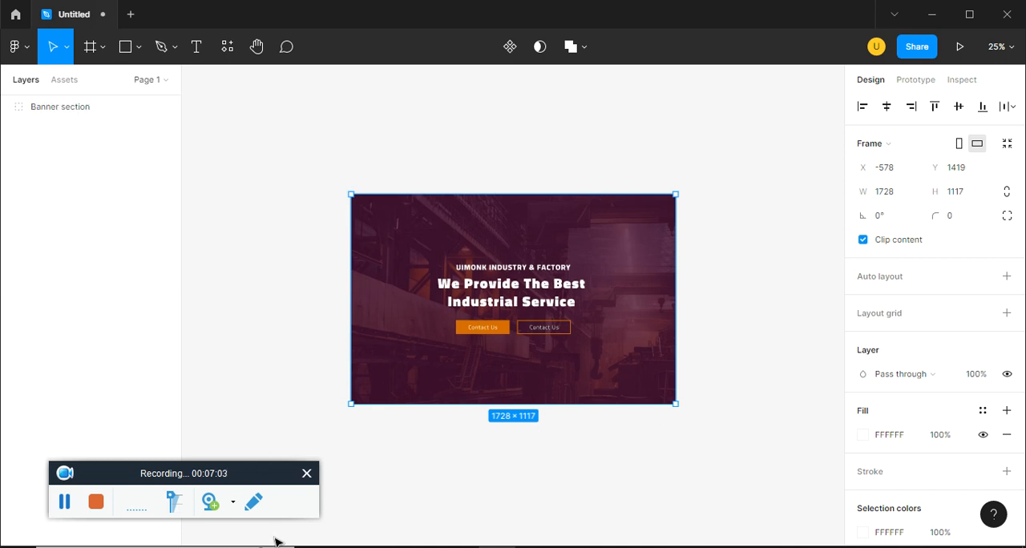
pyautogui.hotkey('ctrl', 'z')
pyautogui.hotkey('ctrl', 'z')
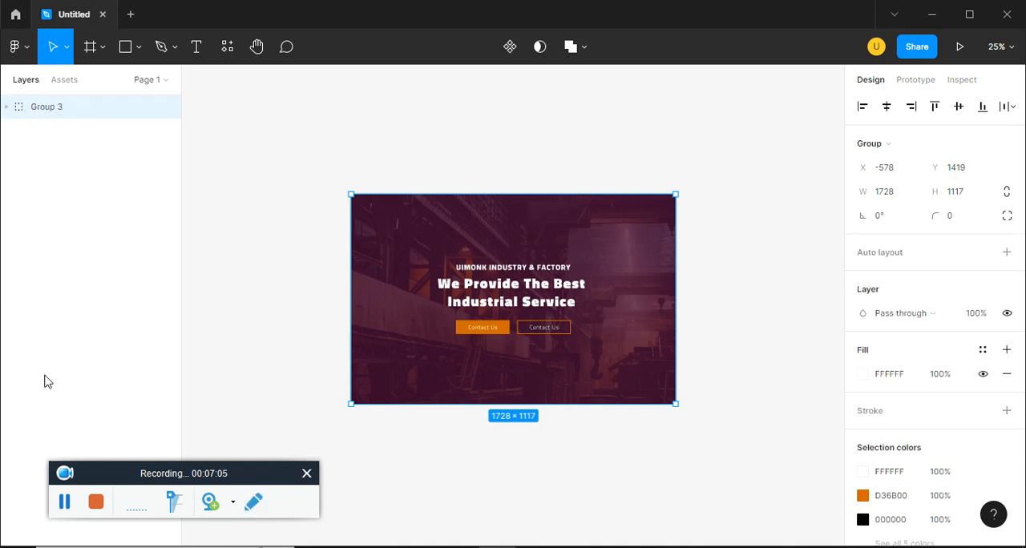
pyautogui.hotkey('ctrl', 'z')
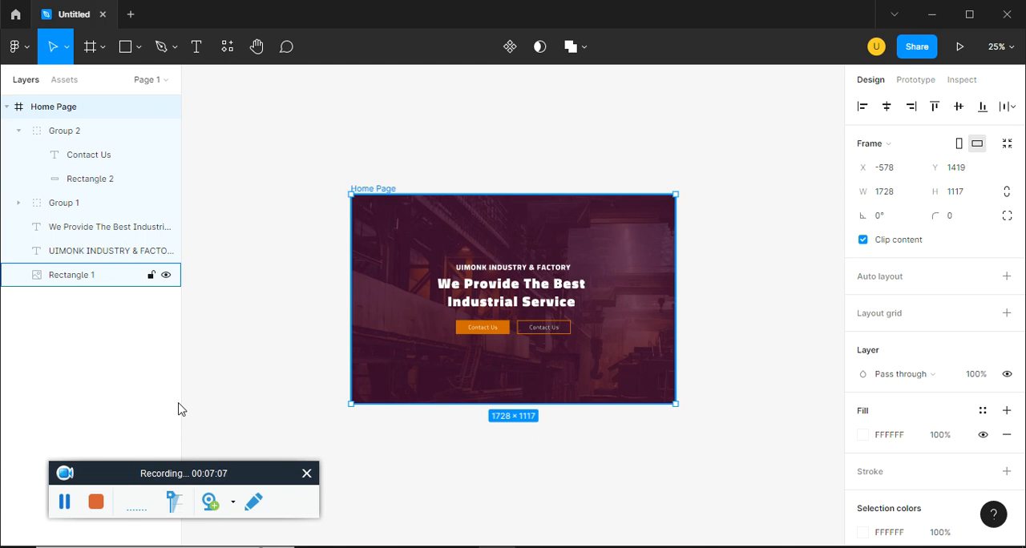
# Group all the layers inside the Home Page frame, from Group 2 to Rectangle 1, and name the group Banner section
pyautogui.click(87, 133)
pyautogui.keyDown('shift'); pyautogui.click(89, 275); pyautogui.keyUp('shift')
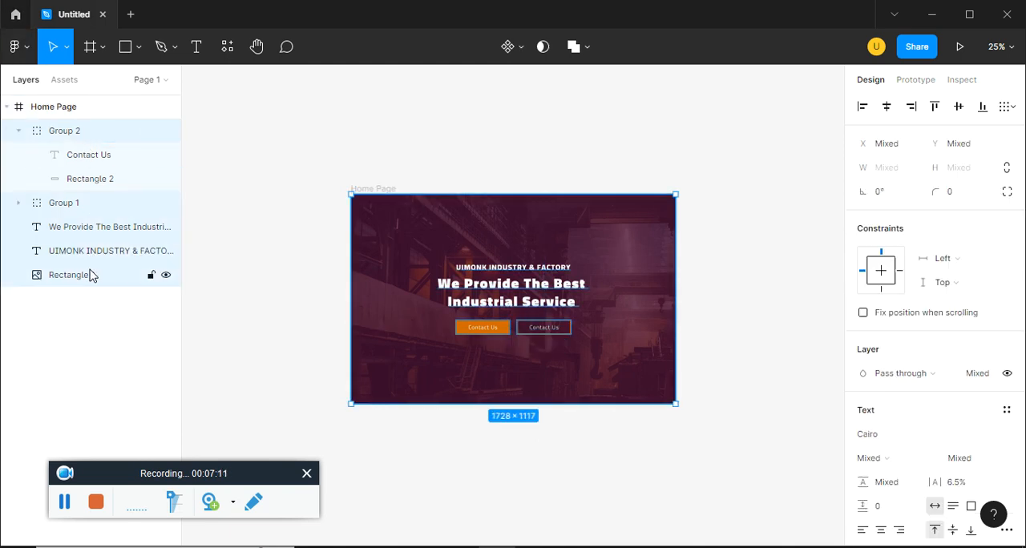
pyautogui.hotkey('ctrl', 'g')
pyautogui.doubleClick(63, 132)
pyautogui.write('Banner section')
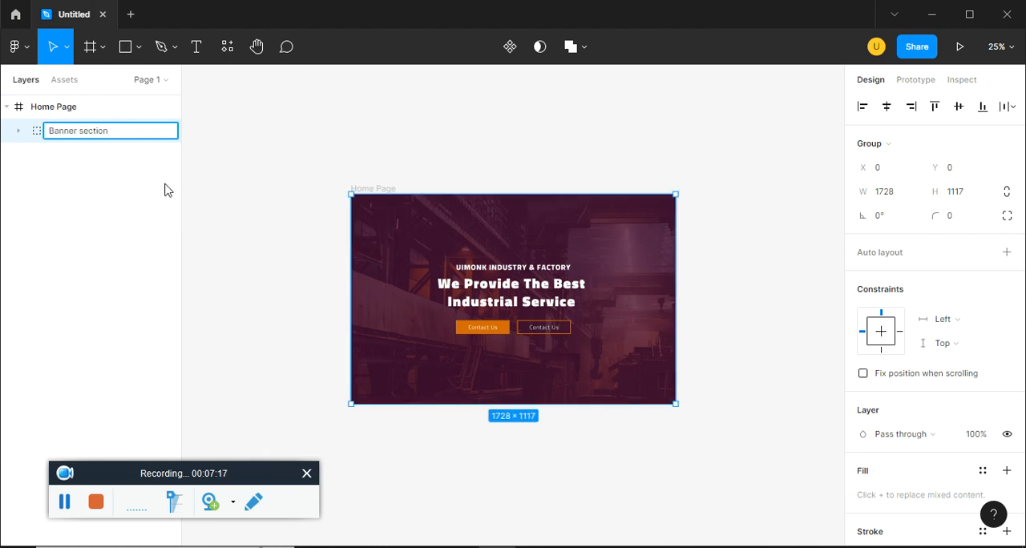
pyautogui.press('Return')
# Extend the Home Page frame downward to a height of about 3113
pyautogui.click(68, 111)
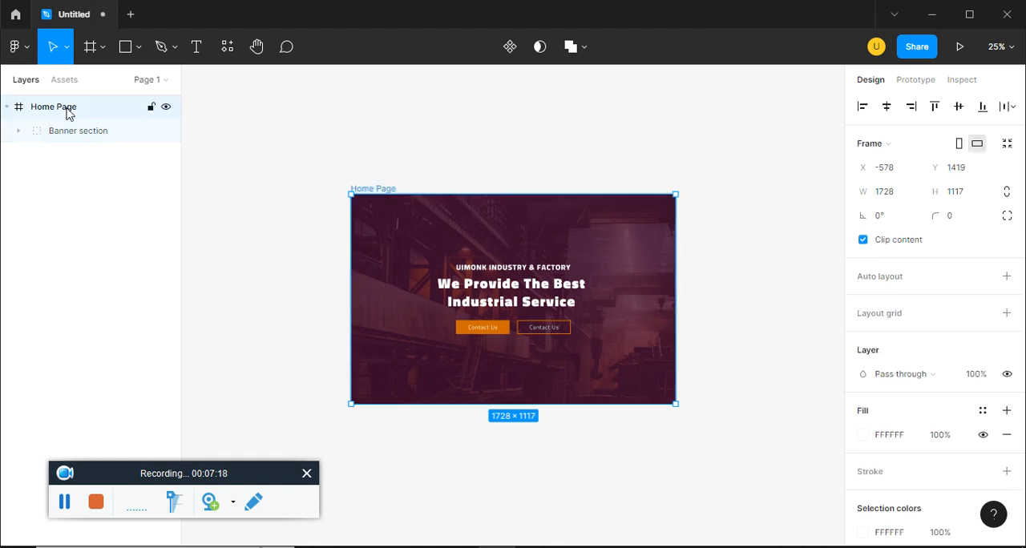
pyautogui.moveTo(555, 404); pyautogui.dragTo(564, 489)
pyautogui.scroll(5, 540, 402)
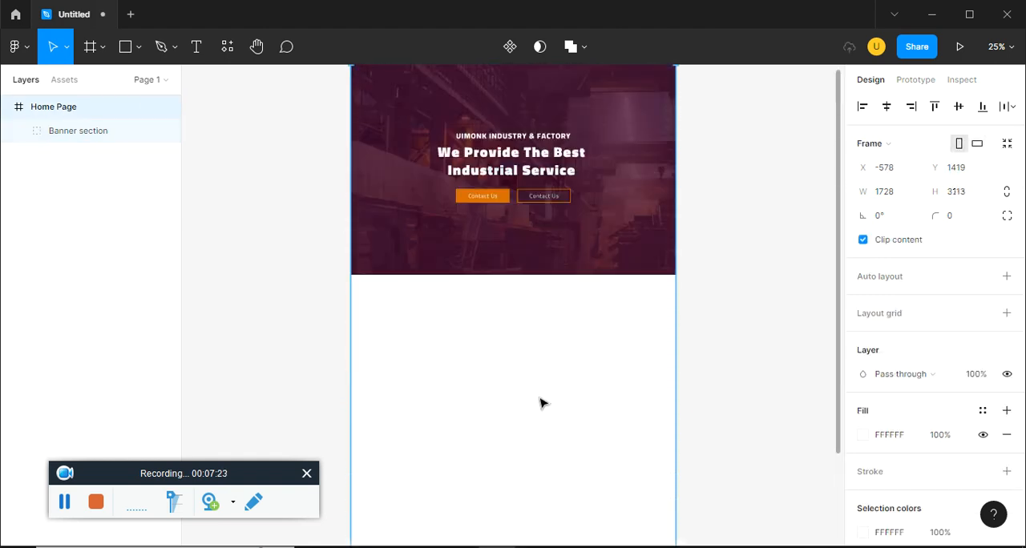
# Examine the We can help you grow your business section in the ep15.pdf reference and activate the Rectangle tool in Figma
pyautogui.hotkey('alt', 'Tab')
pyautogui.scroll(-3, 510, 371)
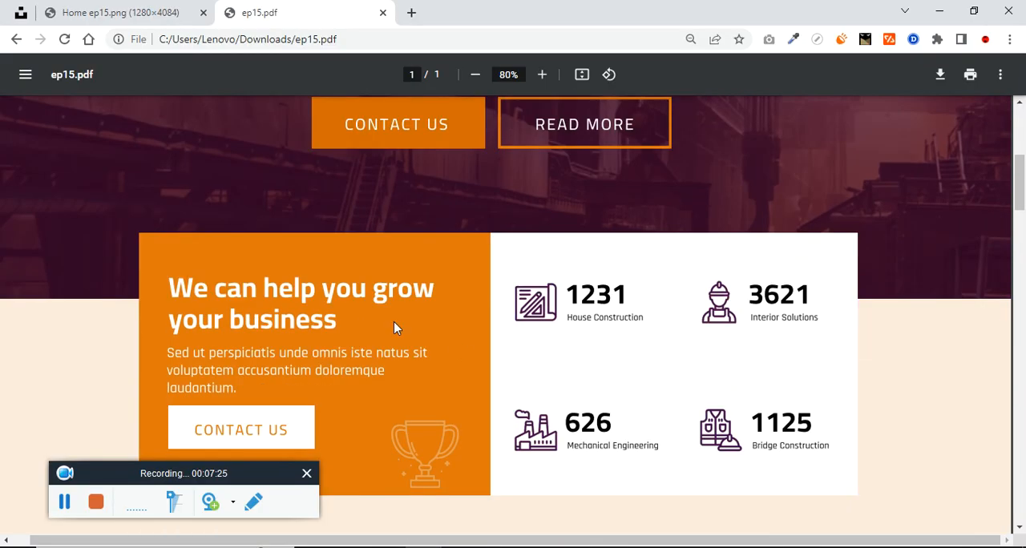
pyautogui.hotkey('alt', 'Tab')
pyautogui.click(139, 54)
pyautogui.click(134, 87)
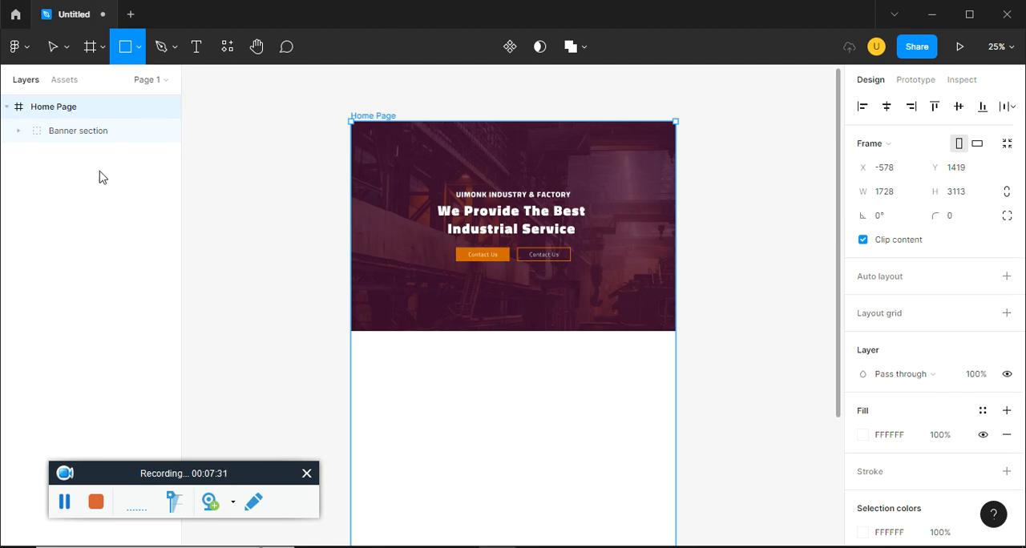
# Add a layout grid to the Home Page frame, change it to columns and set the count to 12
pyautogui.click(1006, 313)
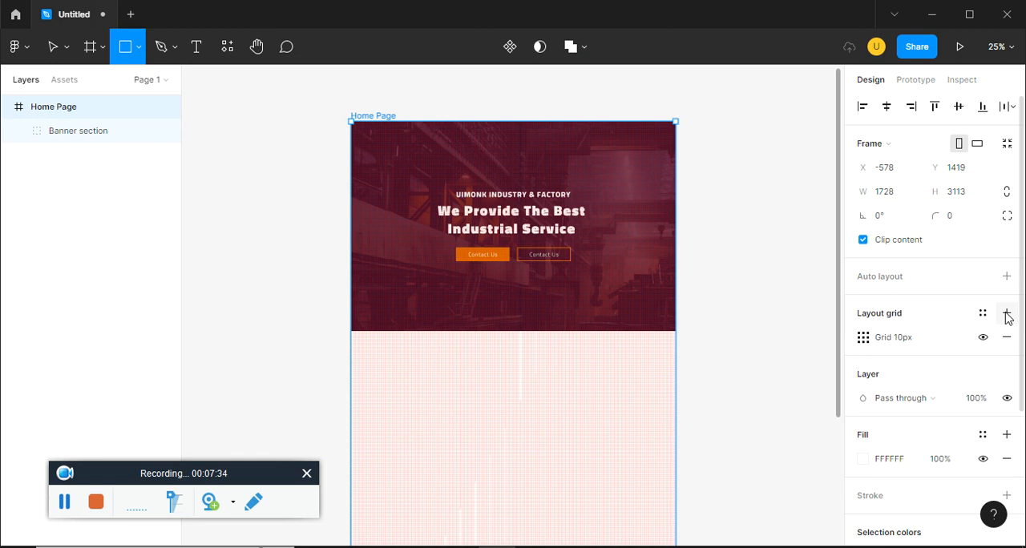
pyautogui.click(863, 338)
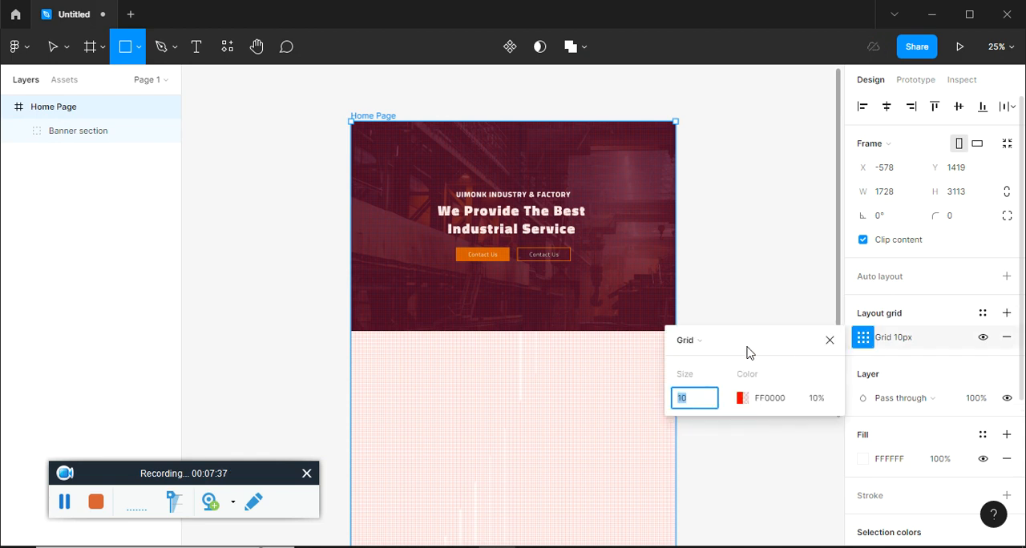
pyautogui.click(717, 344)
pyautogui.click(719, 358)
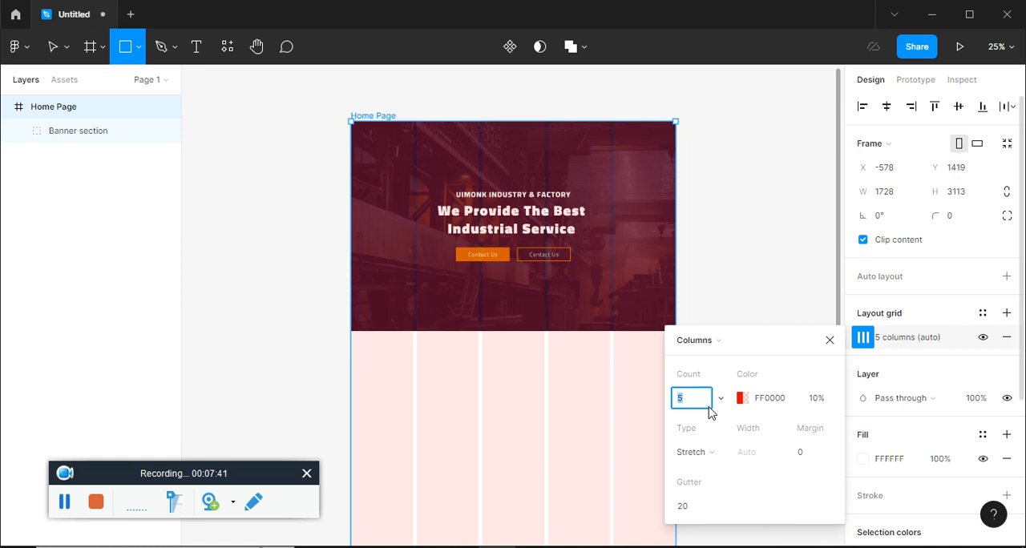
pyautogui.write('12')
pyautogui.press('Tab')
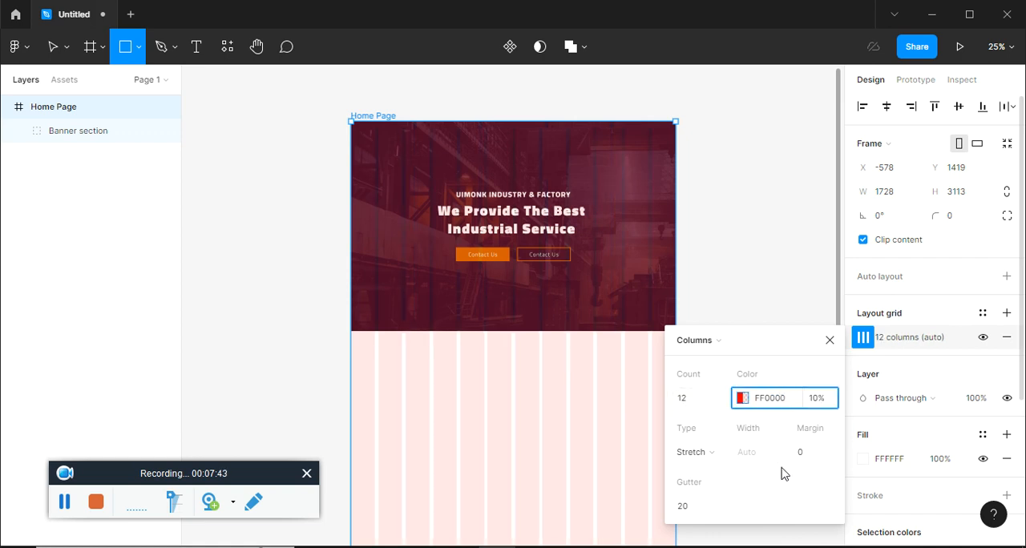
# Set the Home Page column grid's margin to 100 and its colour opacity to 5%
pyautogui.click(805, 453)
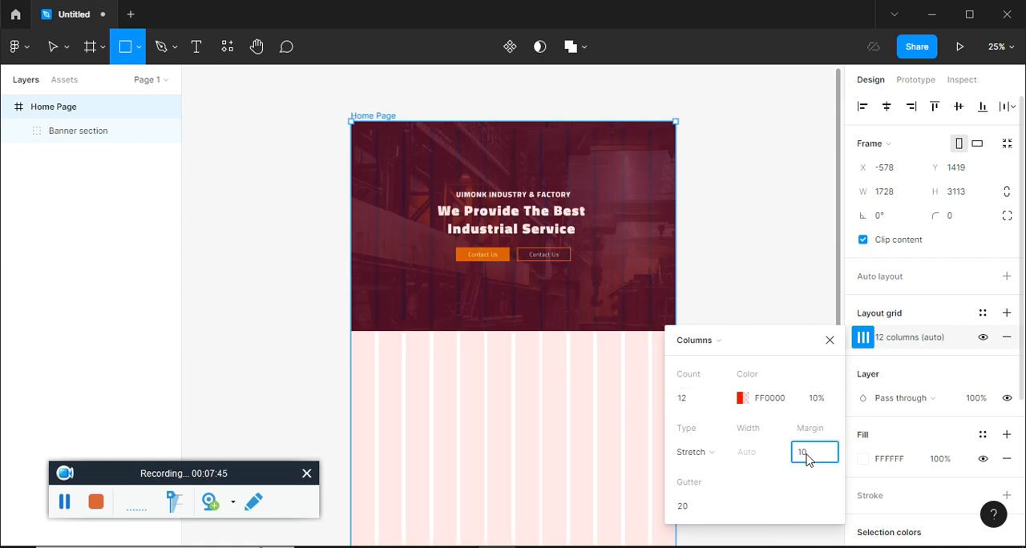
pyautogui.write('100')
pyautogui.press('Return')
pyautogui.click(816, 398)
pyautogui.write('5')
pyautogui.press('Return')
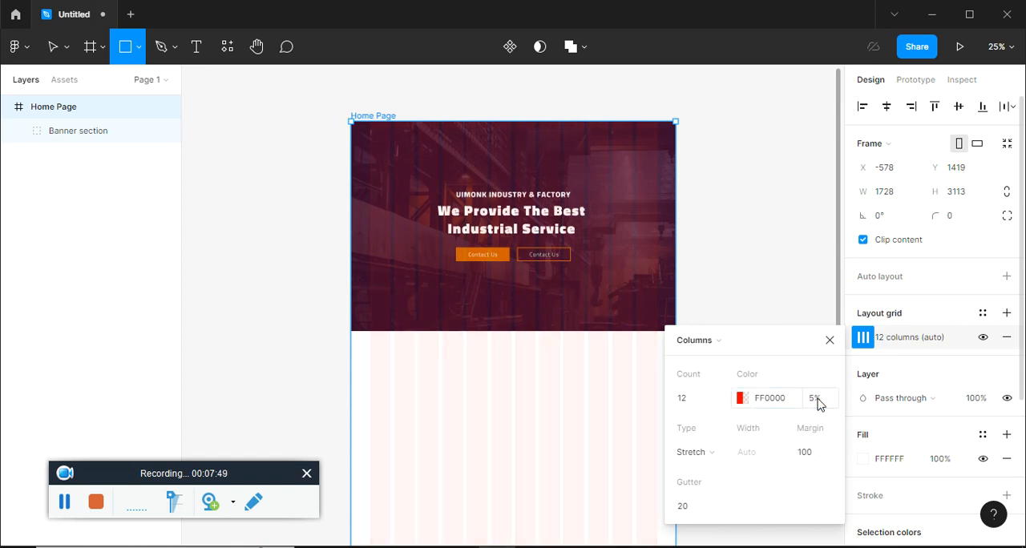
pyautogui.click(829, 339)
pyautogui.click(753, 286)
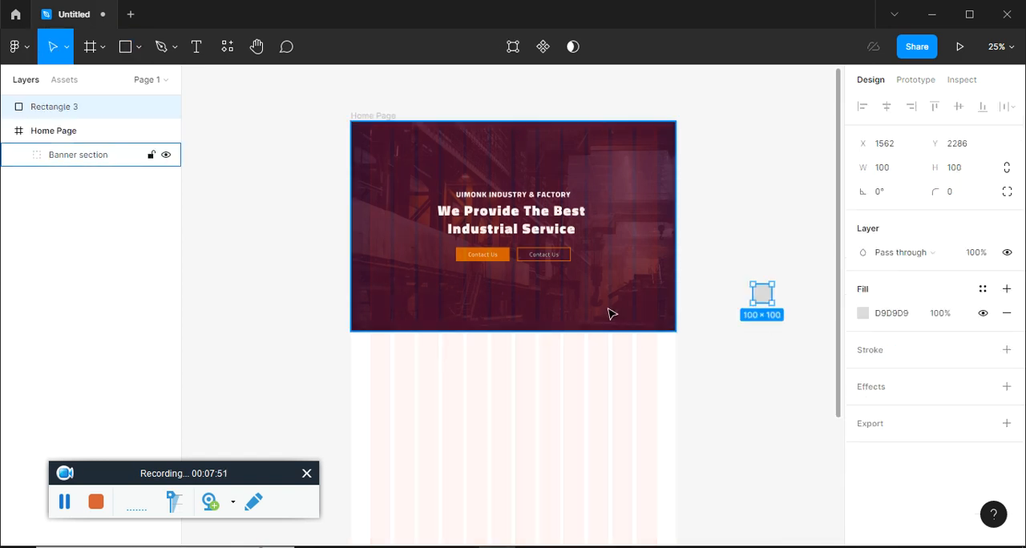
pyautogui.moveTo(780, 373); pyautogui.dragTo(717, 274)
pyautogui.press('Delete')
pyautogui.click(153, 113)
pyautogui.click(210, 113)
# Draw a rectangle about 1270 × 488 straddling the banner's lower edge, aligned to the grid columns, and raise it to about Y 899
pyautogui.click(138, 47)
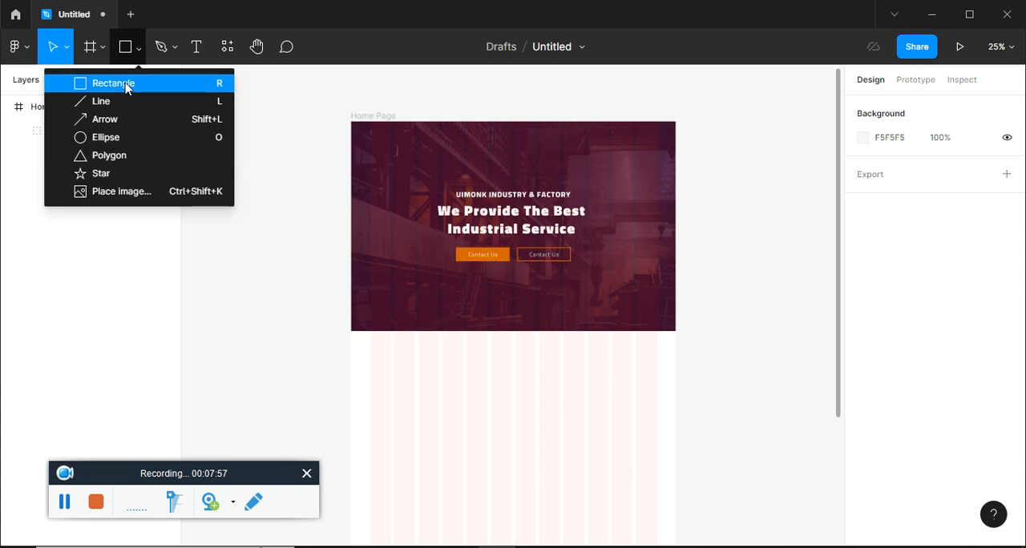
pyautogui.click(120, 82)
pyautogui.scroll(3, 402, 290)
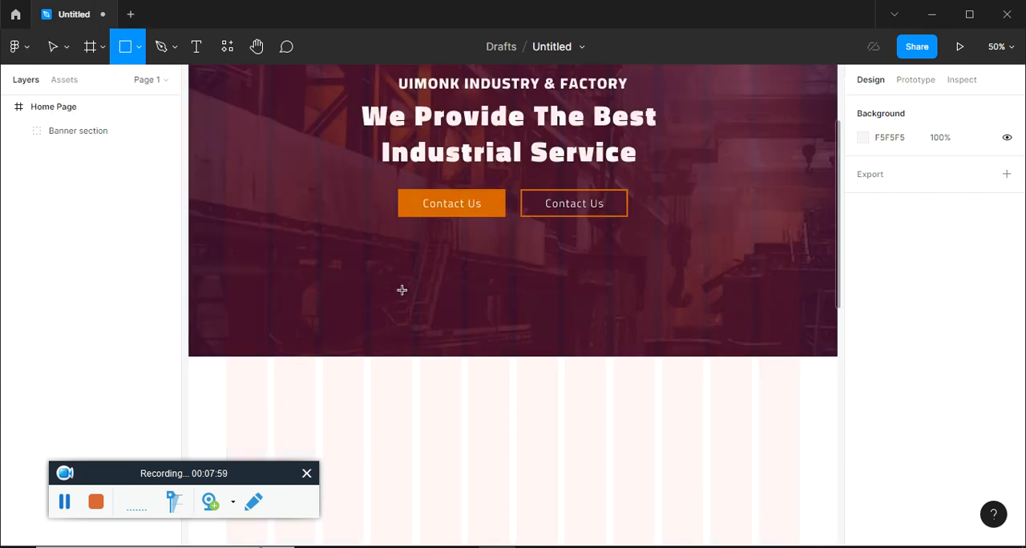
pyautogui.scroll(-2, 400, 288)
pyautogui.moveTo(266, 192); pyautogui.dragTo(744, 381)
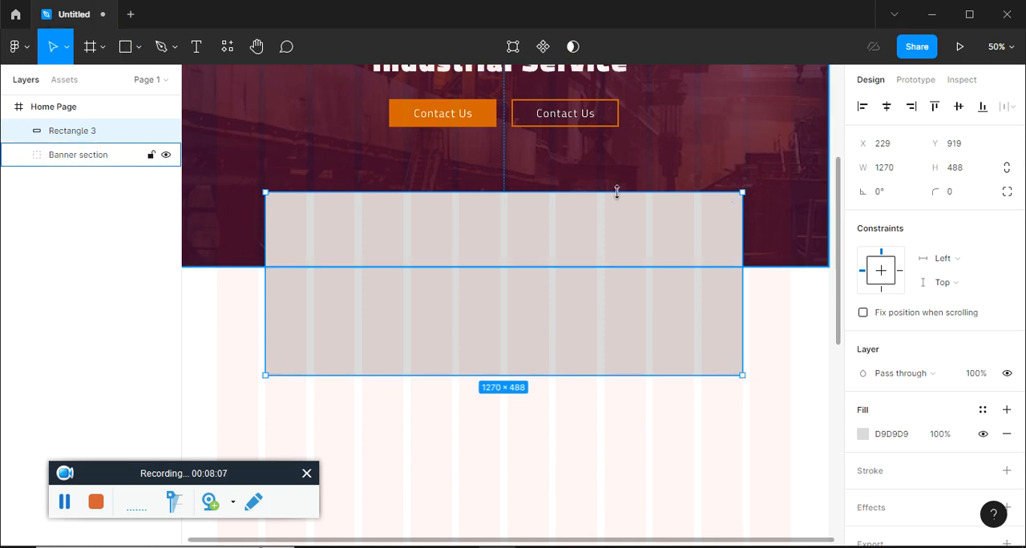
pyautogui.click(785, 351)
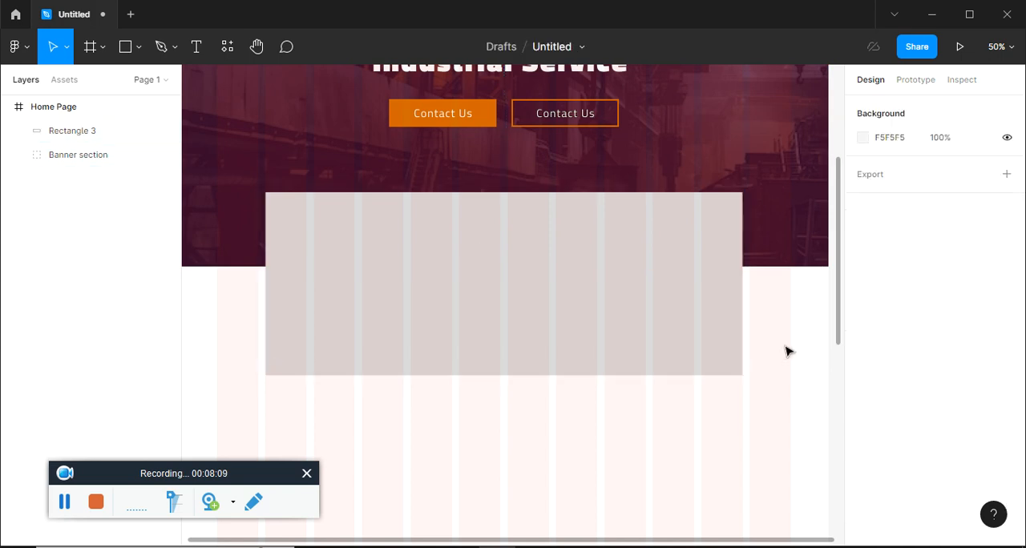
pyautogui.hotkey('ctrl', '=')
pyautogui.click(740, 347)
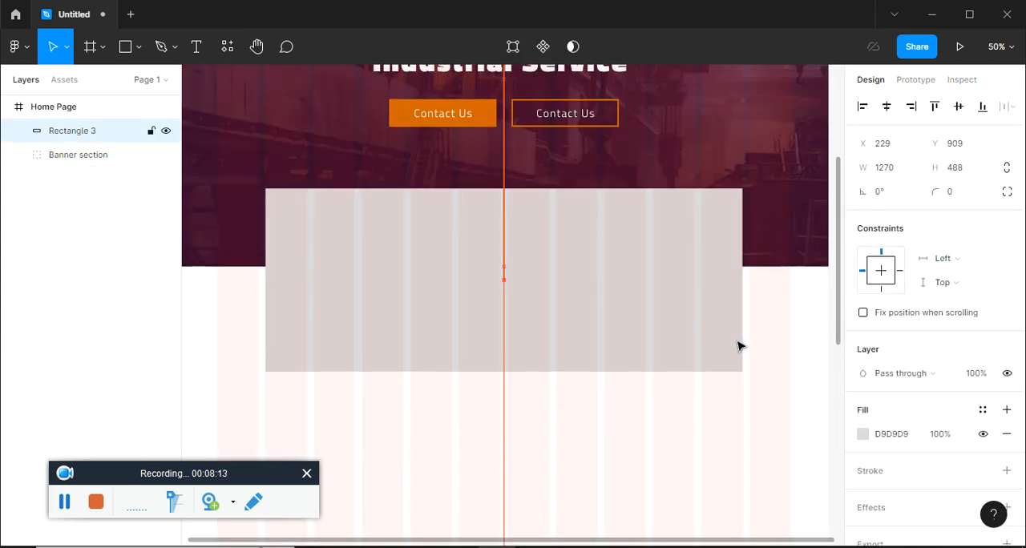
pyautogui.hotkey('alt', 'Tab')
pyautogui.hotkey('alt', 'Tab')
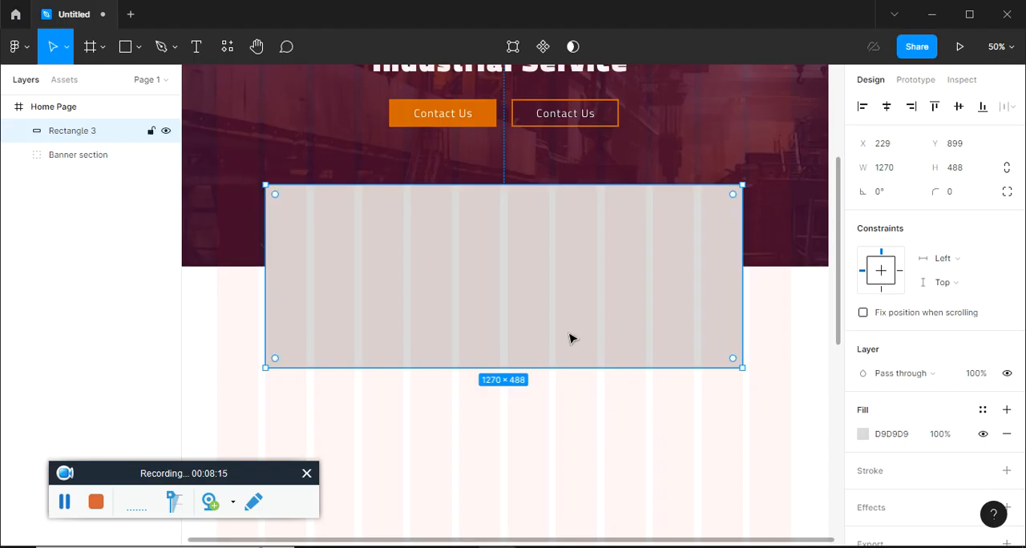
# Duplicate the wide rectangle and nudge the copy over the original, to about X 230, Y 902
pyautogui.moveTo(568, 312); pyautogui.dragTo(573, 344)
pyautogui.hotkey('shift', 'Up')
pyautogui.hotkey('shift', 'Up')
pyautogui.hotkey('shift', 'Up')
pyautogui.hotkey('shift', 'Up')
pyautogui.hotkey('shift', 'Up')
pyautogui.hotkey('shift', 'Left')
pyautogui.hotkey('shift', 'Left')
pyautogui.hotkey('shift', 'Up')
pyautogui.hotkey('shift', 'Up')
pyautogui.hotkey('shift', 'Up')
pyautogui.hotkey('shift', 'Up')
pyautogui.press('Right')
pyautogui.press('Up')
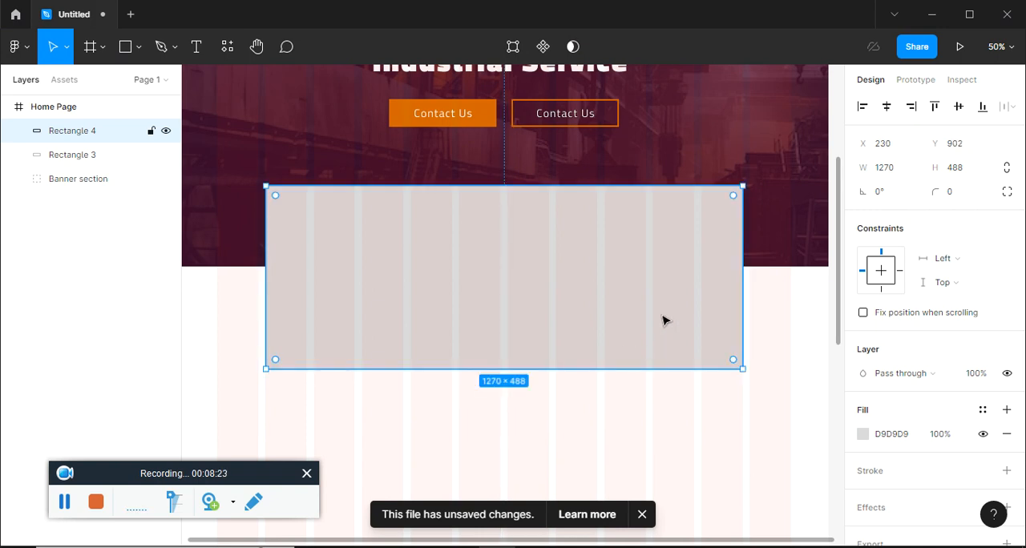
# Halve the duplicate rectangle's width to 635 and fill it with the orange document colour D36B00
pyautogui.click(913, 171)
pyautogui.click(914, 171)
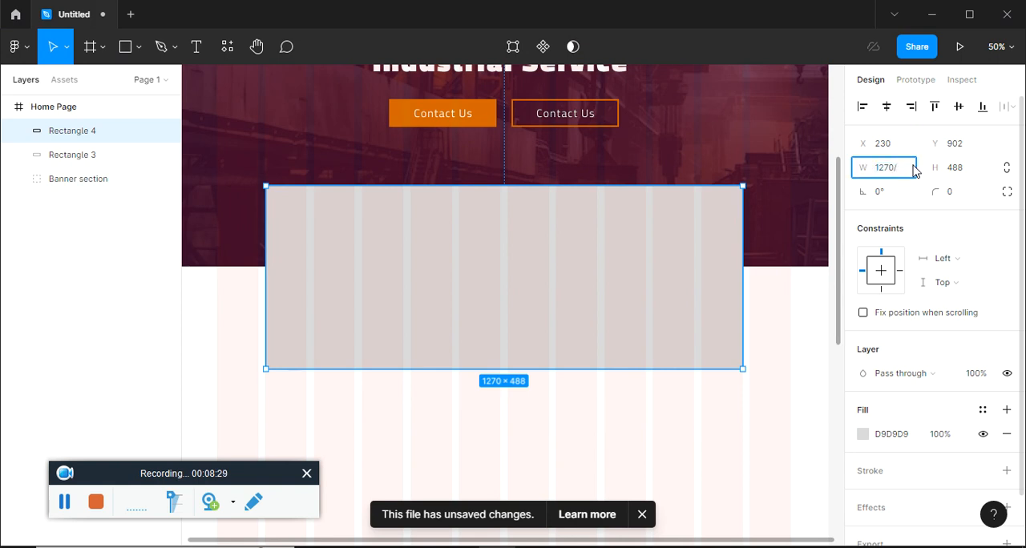
pyautogui.write('/2')
pyautogui.press('Return')
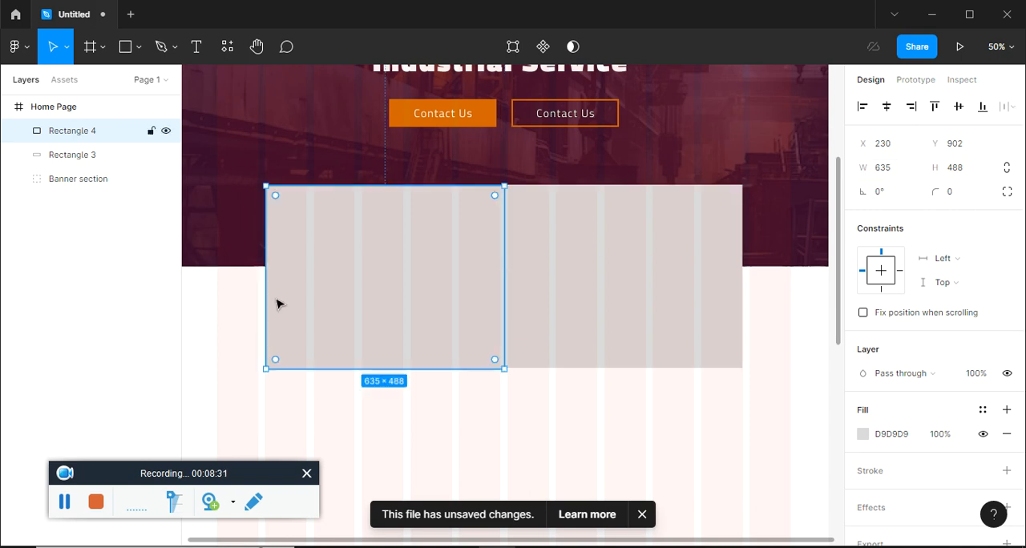
pyautogui.scroll(-1, 814, 412)
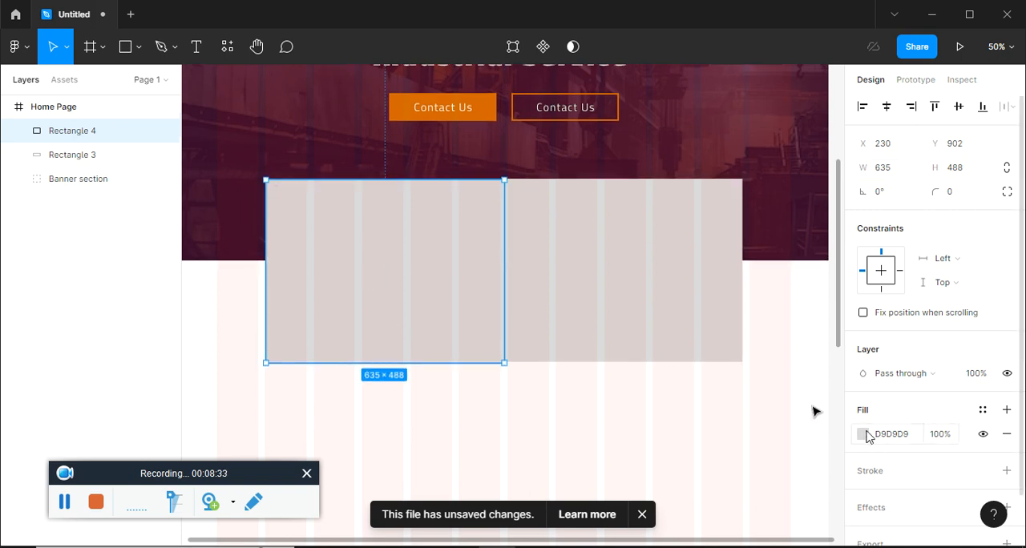
pyautogui.click(862, 434)
pyautogui.click(718, 473)
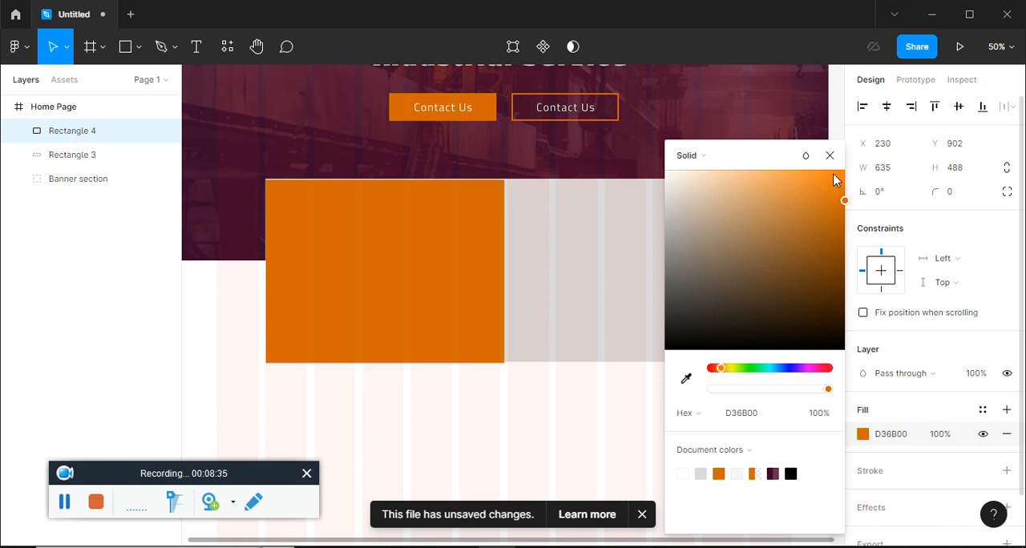
pyautogui.press('Escape')
pyautogui.click(503, 389)
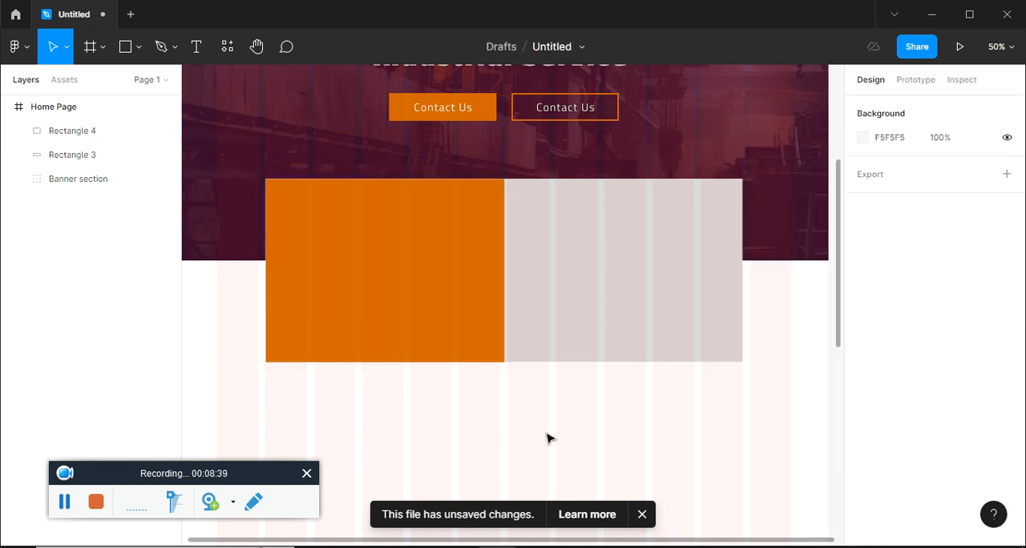
# Duplicate the orange rectangle onto the right half of the wide rectangle and halve the copy's width to 317.5
pyautogui.click(424, 312)
pyautogui.moveTo(424, 312); pyautogui.dragTo(660, 312)
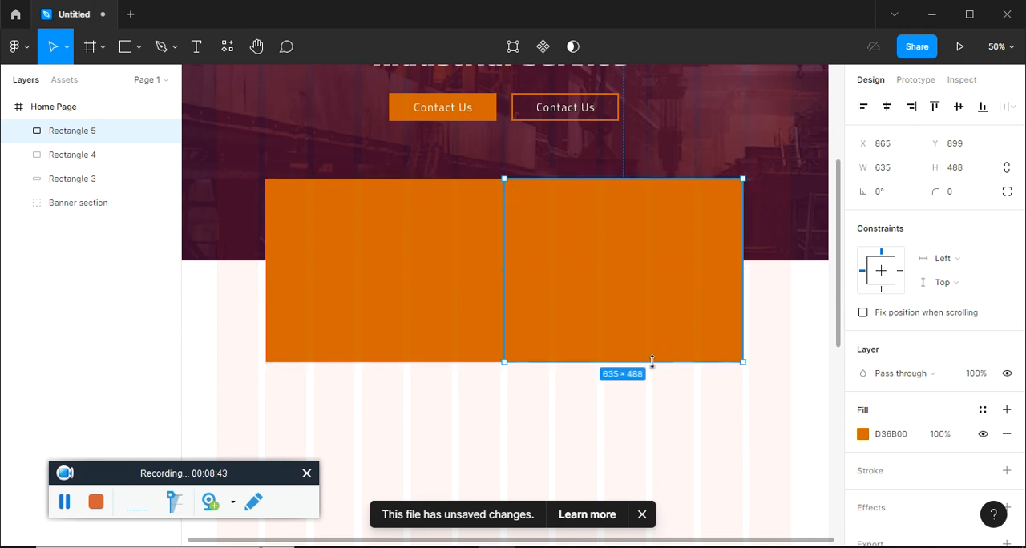
pyautogui.click(889, 177)
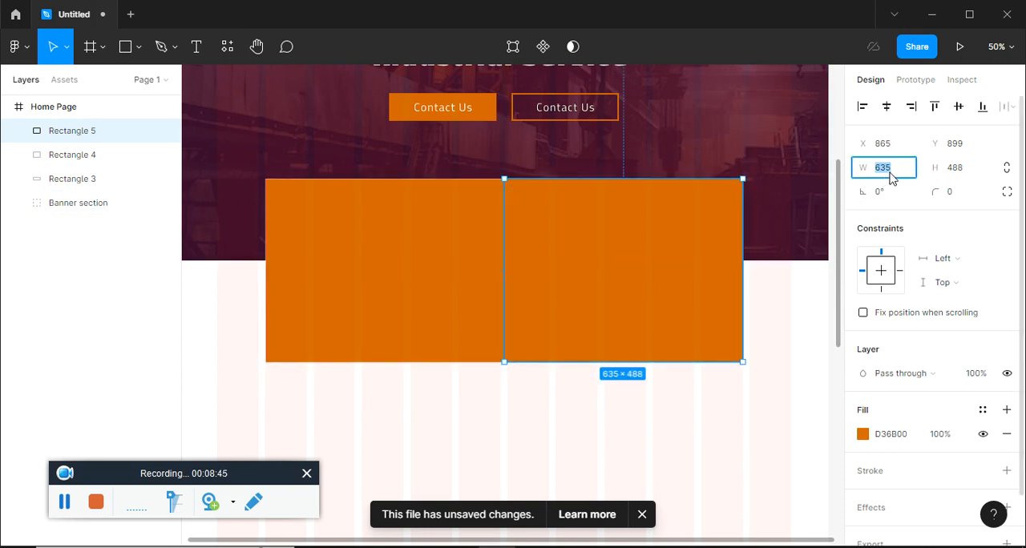
pyautogui.write('/2')
pyautogui.press('Return')
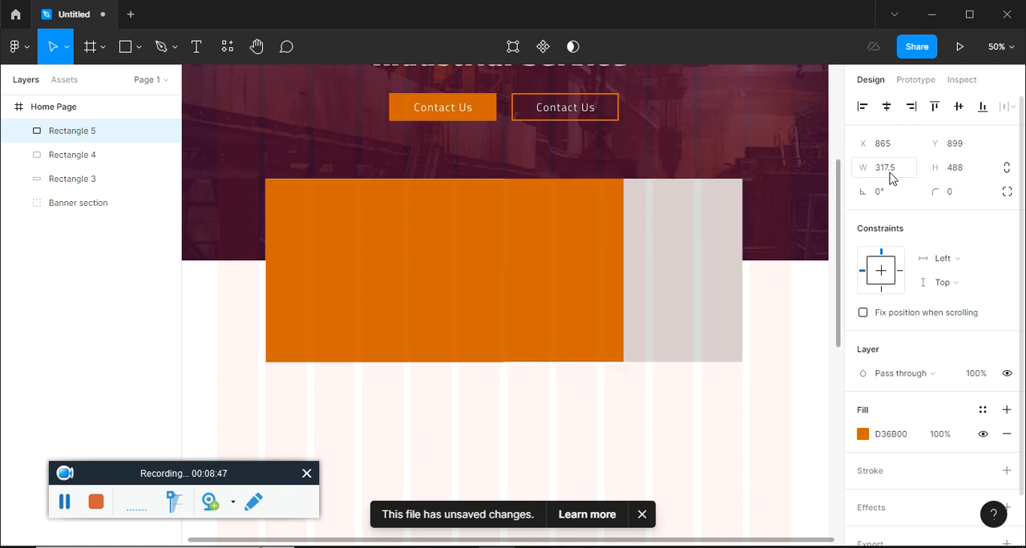
pyautogui.click(894, 156)
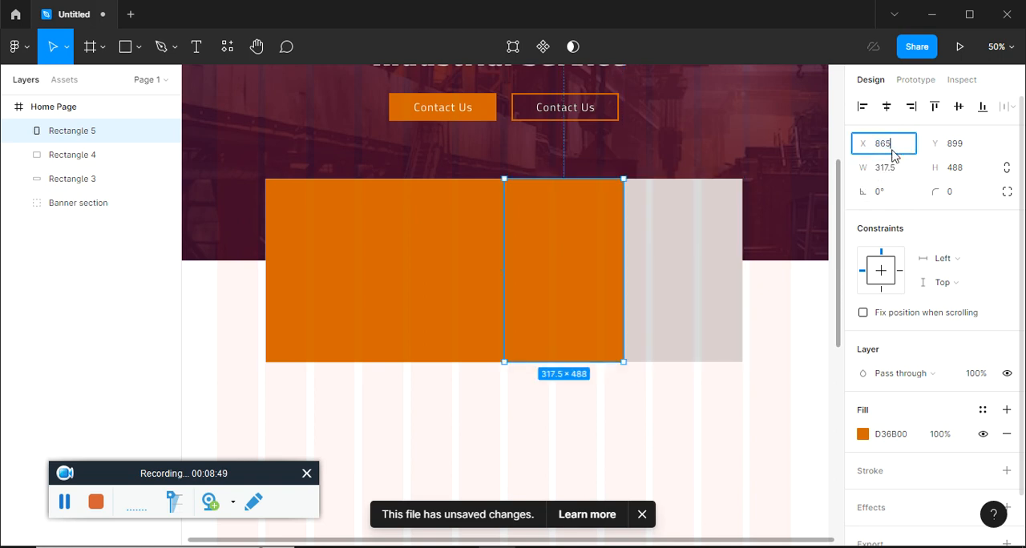
pyautogui.write('/2')
pyautogui.press('Return')
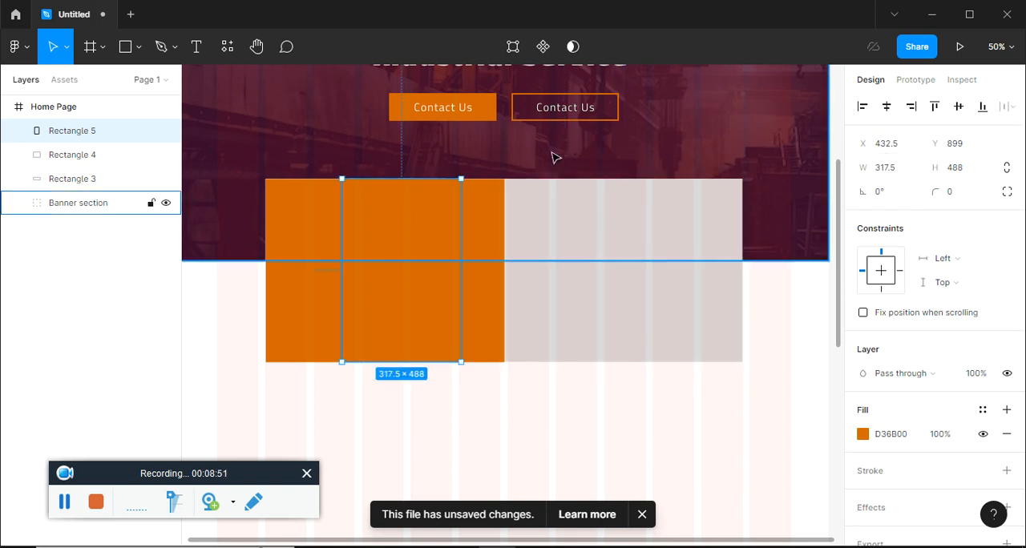
pyautogui.hotkey('ctrl', 'z')
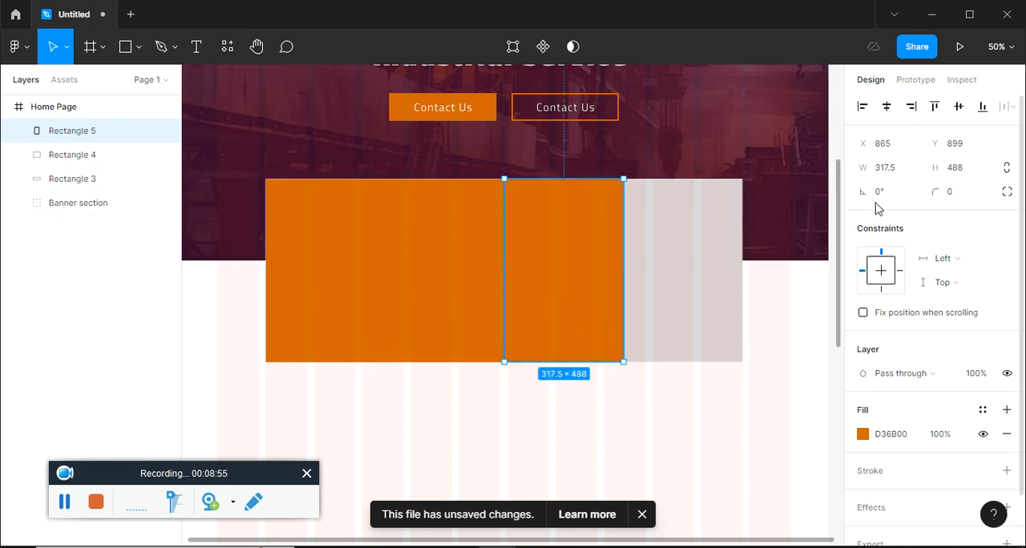
# Halve the narrow rectangle's height to 244 and change its fill to grey 878584
pyautogui.click(974, 170)
pyautogui.write('/2')
pyautogui.press('Return')
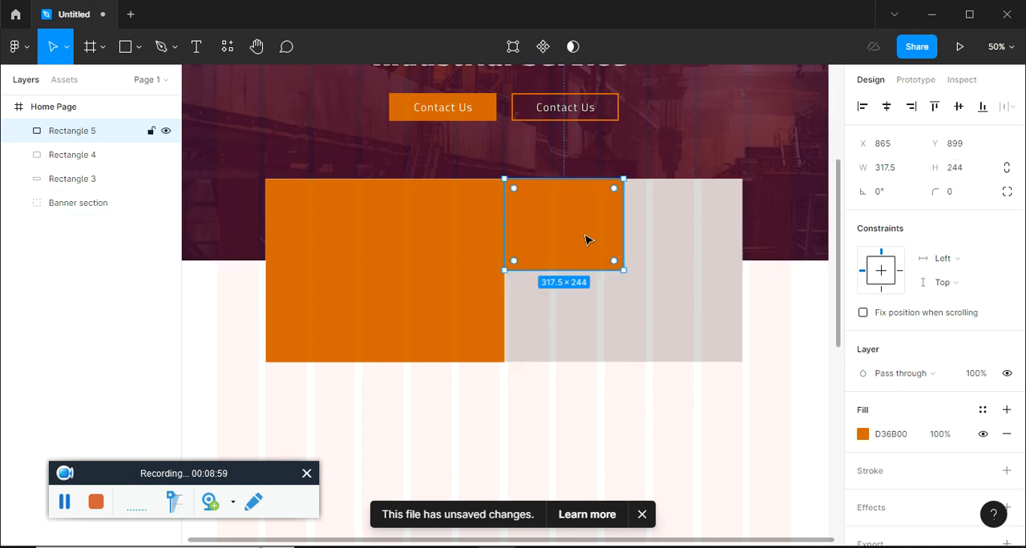
pyautogui.click(863, 434)
pyautogui.moveTo(676, 267)
pyautogui.mouseDown()
pyautogui.moveTo(669, 227)
pyautogui.moveTo(669, 254)
pyautogui.mouseUp()
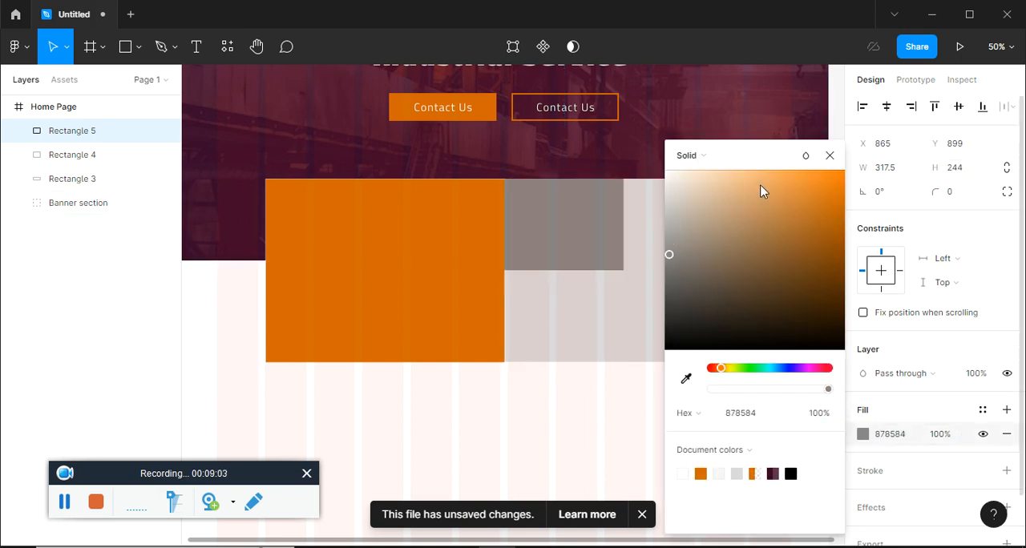
pyautogui.click(830, 156)
pyautogui.click(617, 426)
# Duplicate the grey rectangle three times to form a two-by-two grid covering the area beside the orange rectangle
pyautogui.click(614, 254)
pyautogui.moveTo(614, 254); pyautogui.dragTo(584, 344)
pyautogui.click(605, 399)
pyautogui.click(587, 317)
pyautogui.click(587, 231)
pyautogui.click(663, 229)
pyautogui.click(670, 313)
# Copy the heading "We can help you grow your business" from ep15.pdf and paste it as text on the orange rectangle in Figma
pyautogui.hotkey('alt', 'Tab')
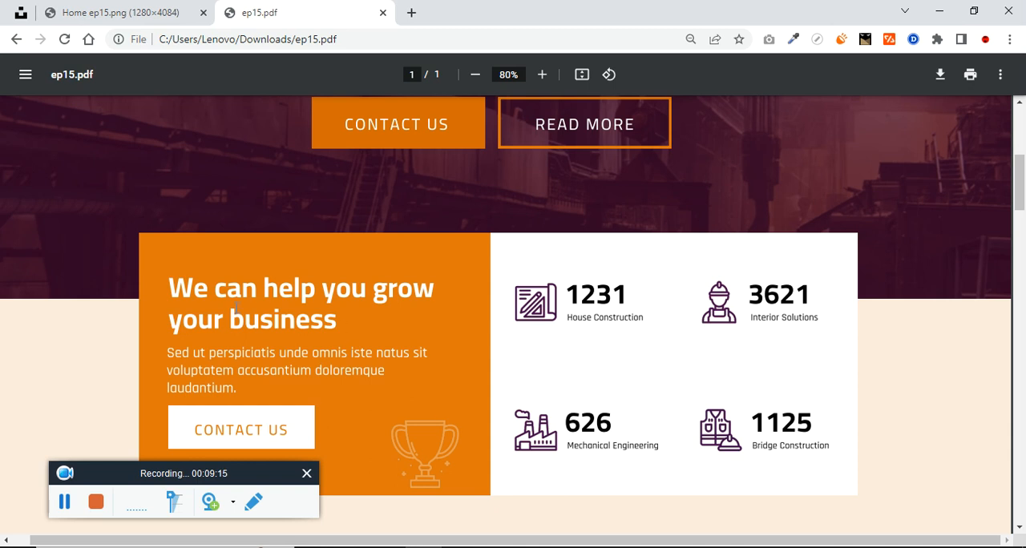
pyautogui.moveTo(180, 289); pyautogui.dragTo(345, 319)
pyautogui.hotkey('ctrl', 'c')
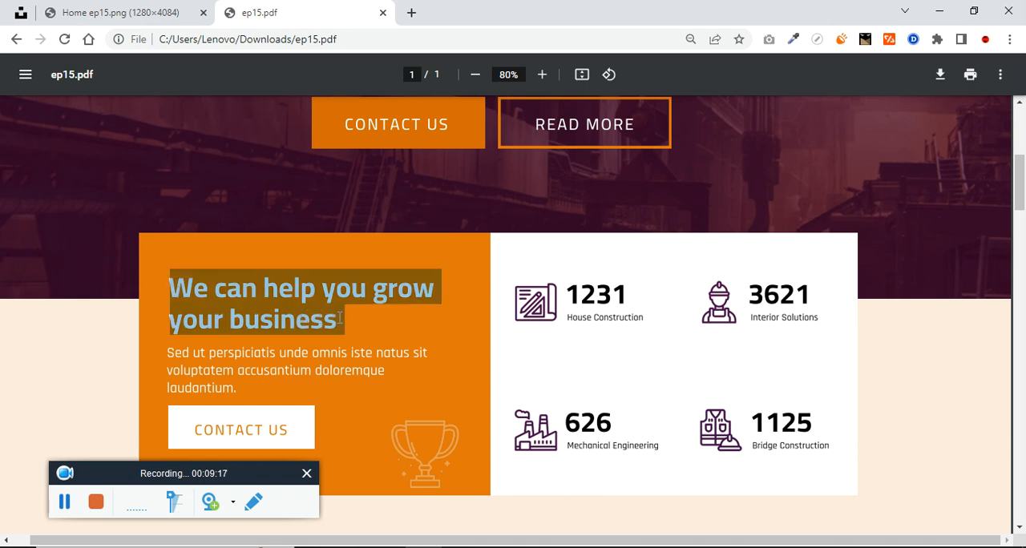
pyautogui.hotkey('alt', 'Tab')
pyautogui.click(356, 321)
pyautogui.press('t')
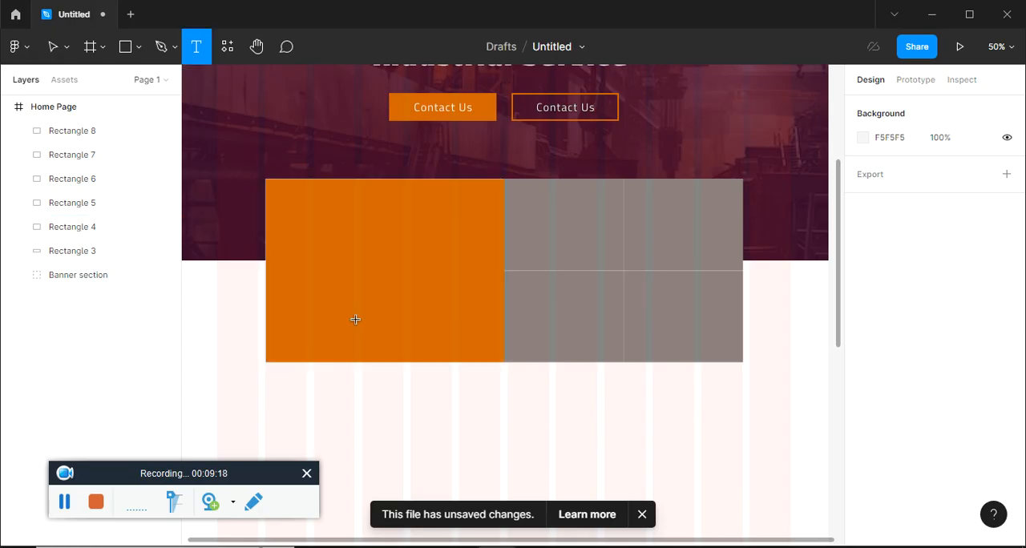
pyautogui.click(312, 226)
pyautogui.hotkey('ctrl', 'v')
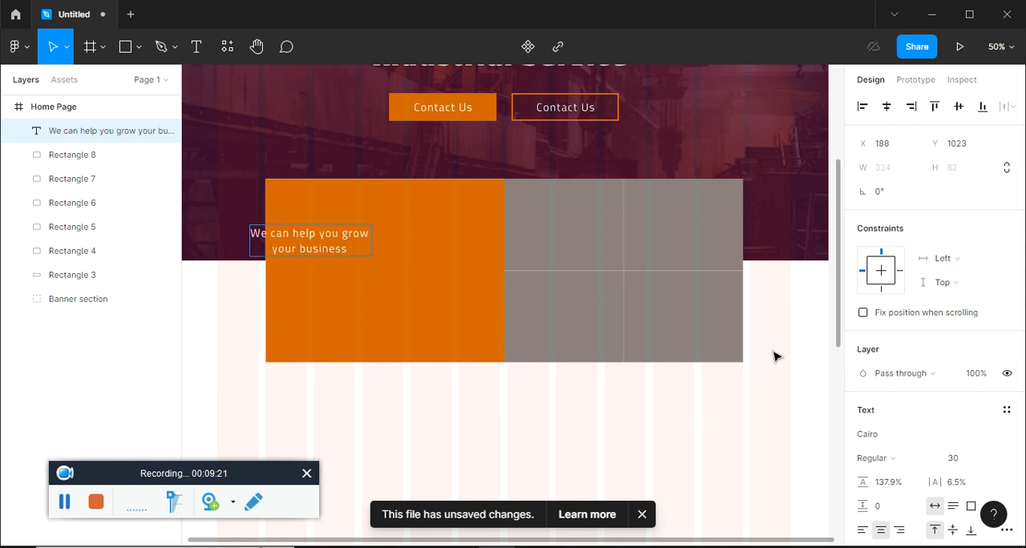
# Left-align the pasted heading, set its weight to Bold and its font size to 35
pyautogui.click(862, 529)
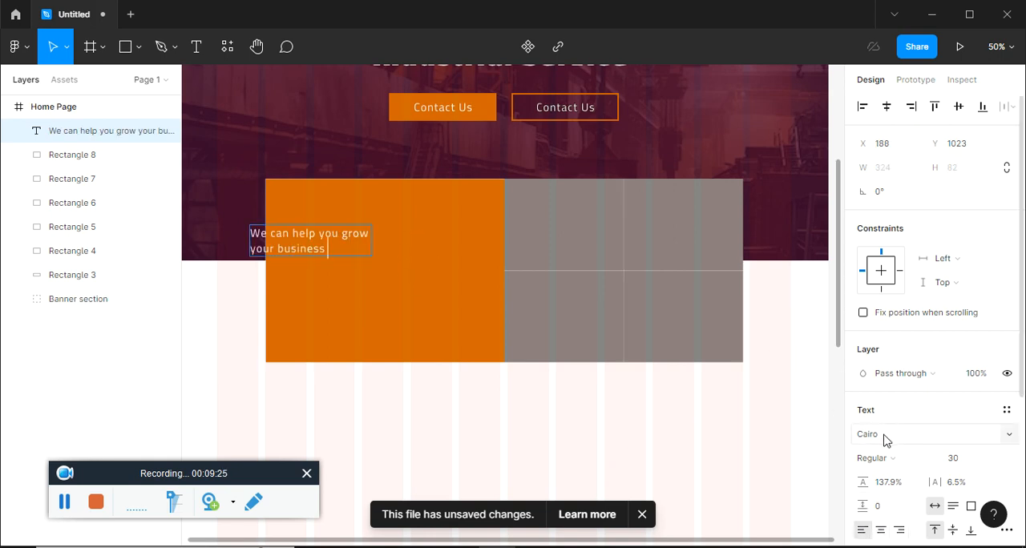
pyautogui.click(912, 464)
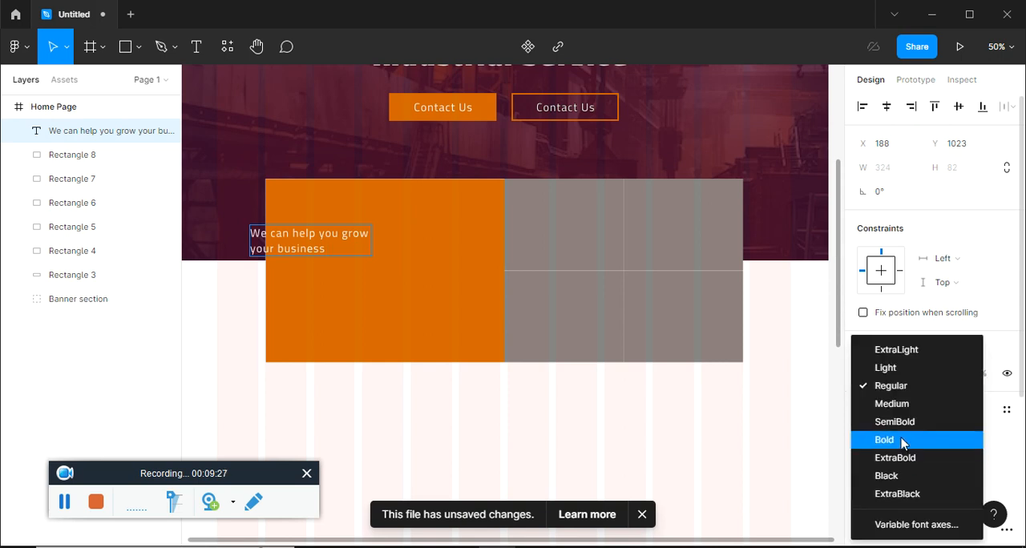
pyautogui.click(901, 442)
pyautogui.click(969, 463)
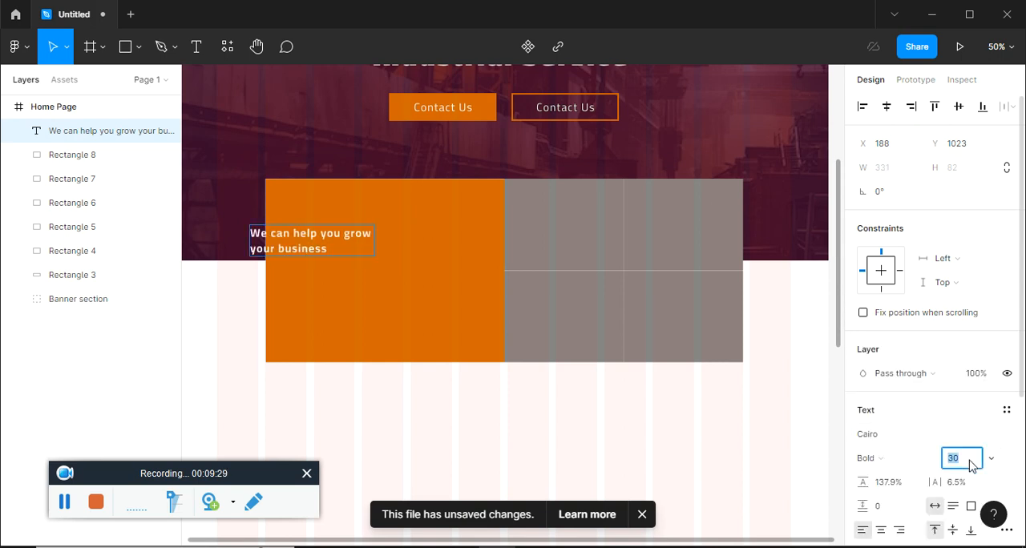
pyautogui.press('Return')
pyautogui.hotkey('ctrl', 'a')
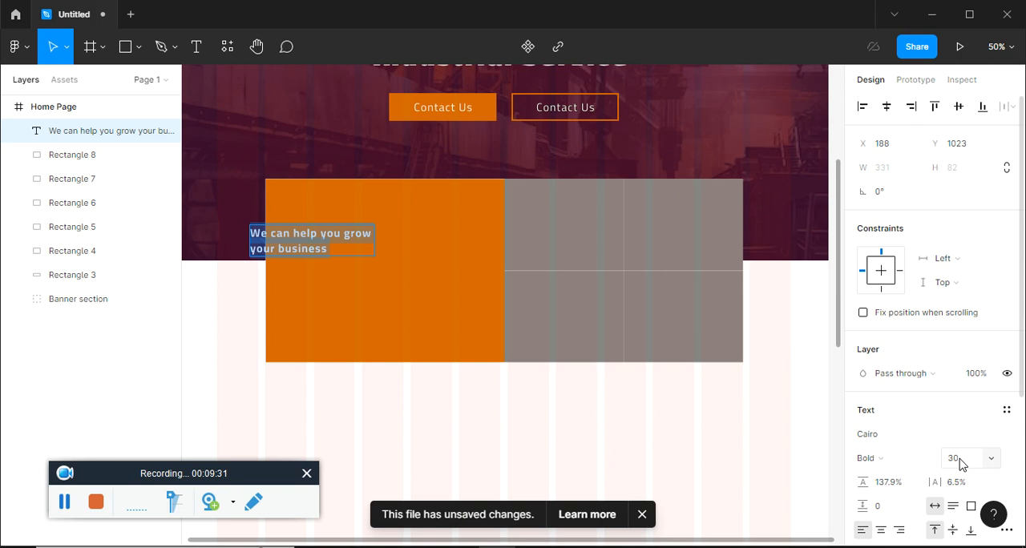
pyautogui.click(970, 463)
pyautogui.press('Return')
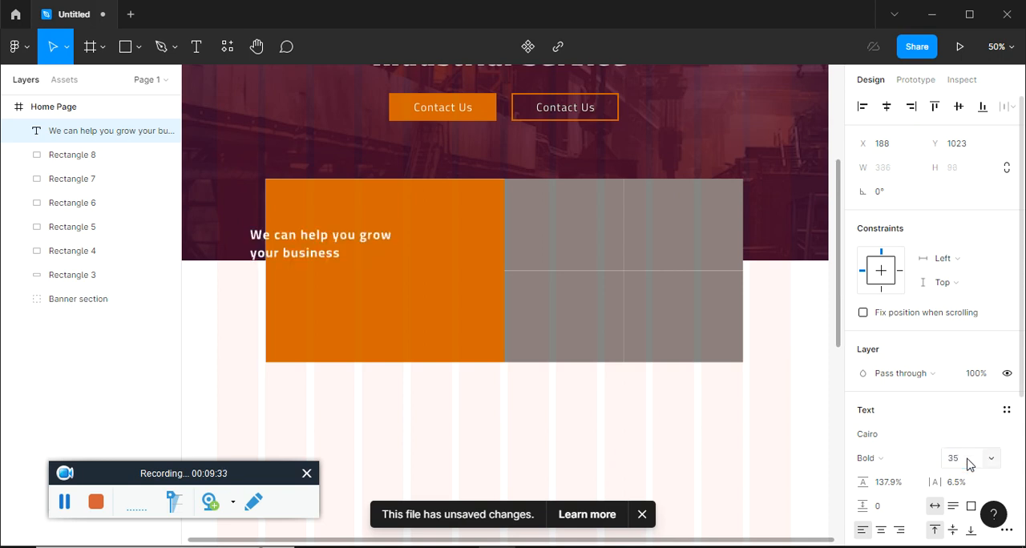
pyautogui.press('Escape')
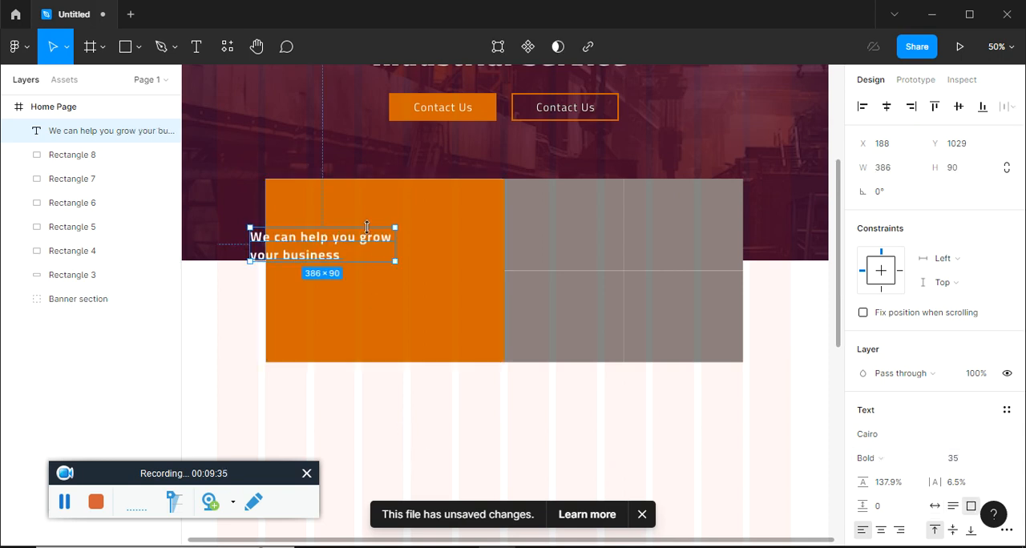
# Move the heading inside the orange rectangle near its upper-left corner and set its font size to 45
pyautogui.moveTo(344, 245); pyautogui.dragTo(380, 226)
pyautogui.hotkey('alt', 'Tab')
pyautogui.hotkey('alt', 'Tab')
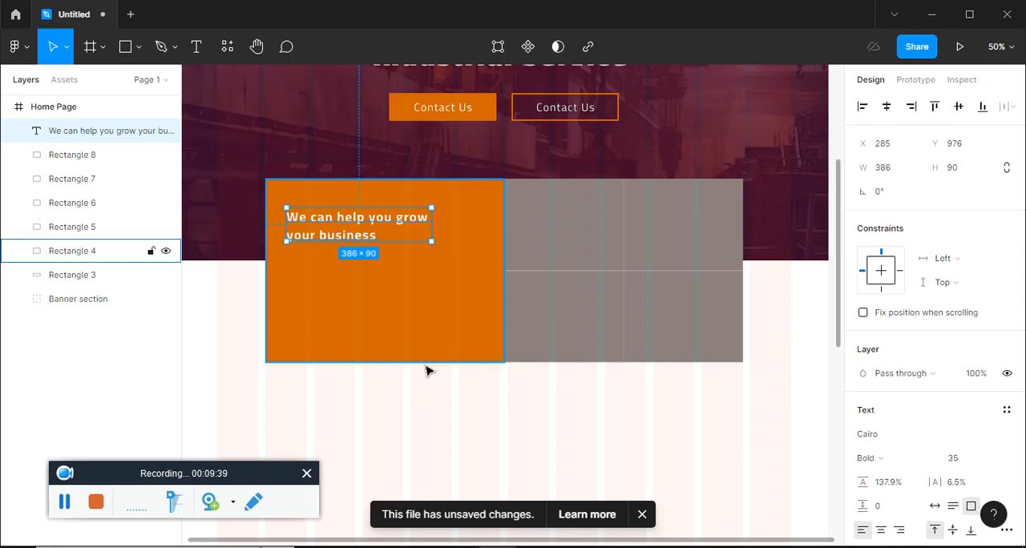
pyautogui.click(958, 461)
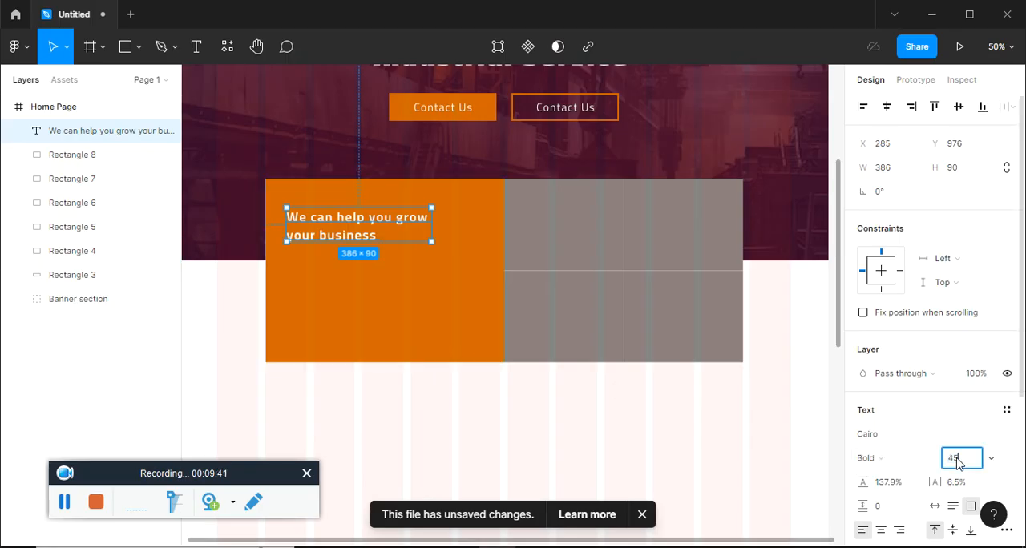
pyautogui.press('Return')
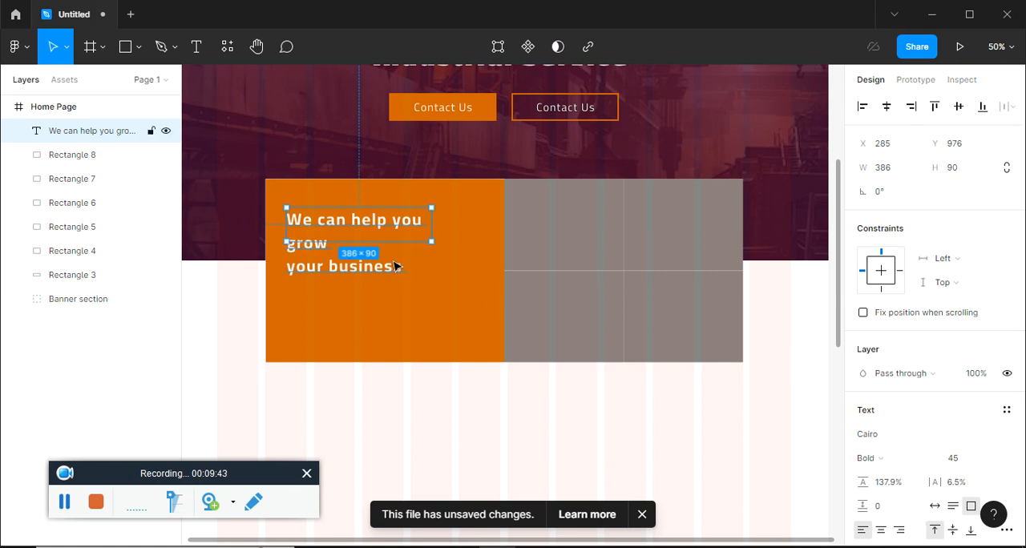
# Resize the heading's text box to about 545 × 103 and tighten its line height to 116.9%
pyautogui.moveTo(441, 225); pyautogui.dragTo(500, 227)
pyautogui.moveTo(434, 258); pyautogui.dragTo(433, 266)
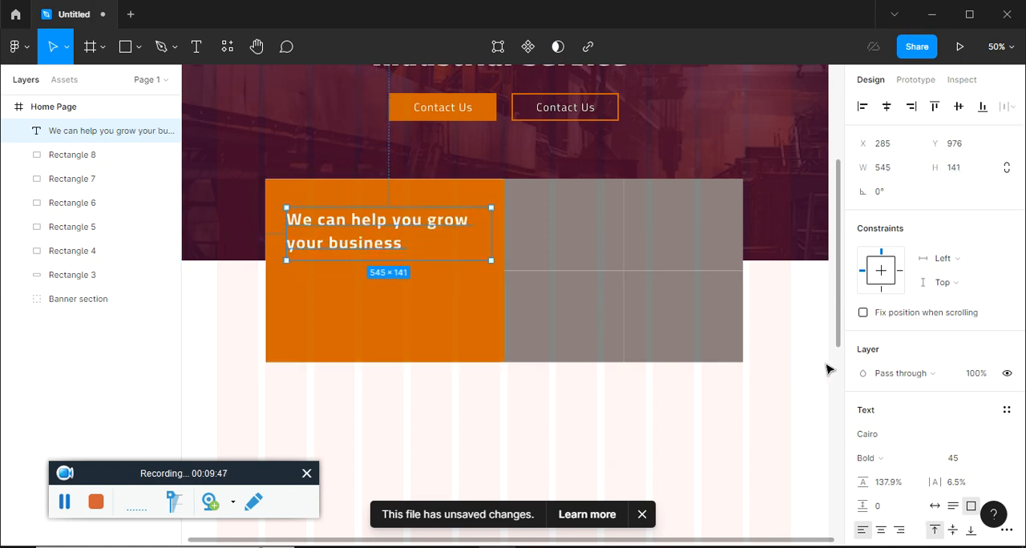
pyautogui.moveTo(865, 483); pyautogui.dragTo(843, 484)
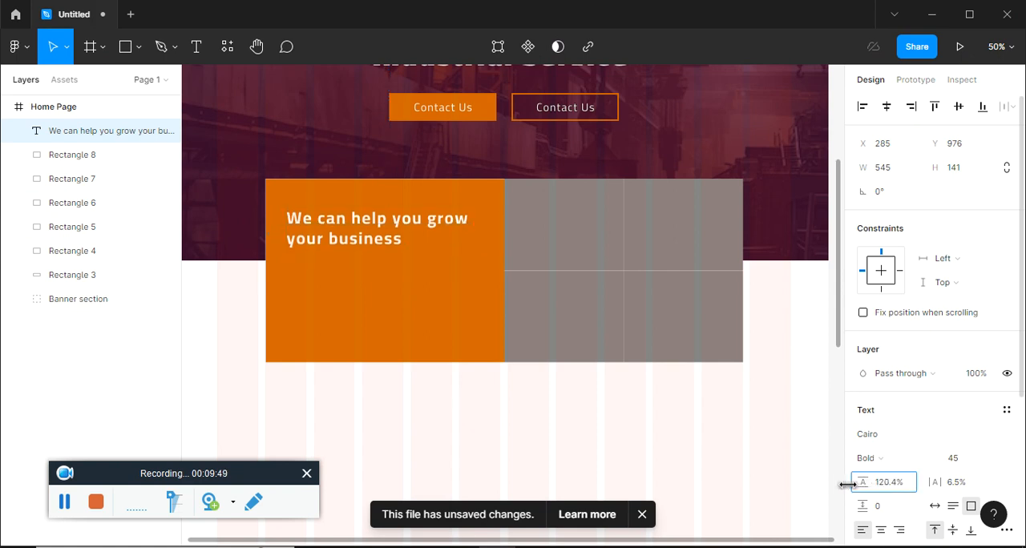
pyautogui.moveTo(368, 259); pyautogui.dragTo(367, 246)
pyautogui.click(367, 316)
# Duplicate the heading directly below itself and replace the copy's text with the "Sed ut perspiciatis" paragraph copied from ep15.pdf
pyautogui.hotkey('alt', 'Tab')
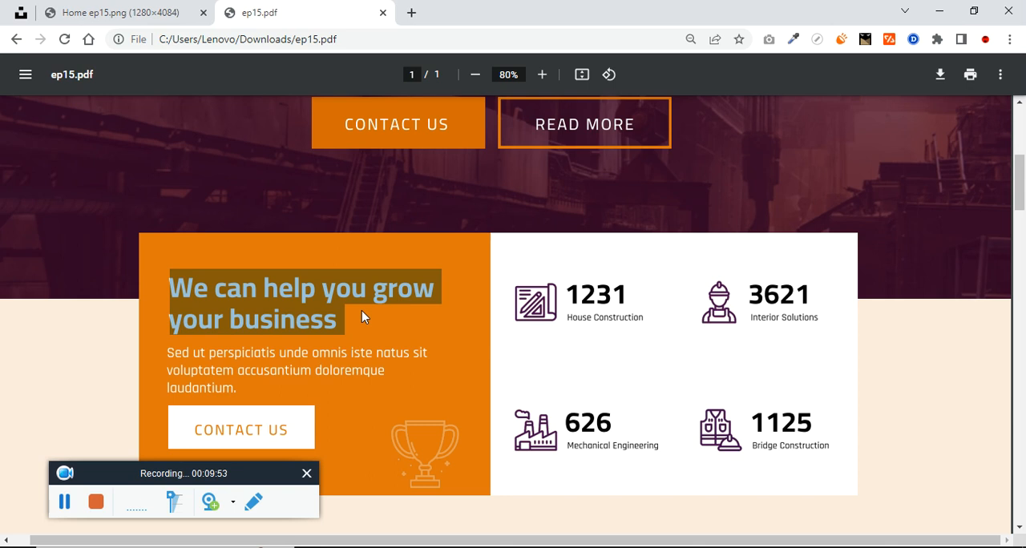
pyautogui.hotkey('alt', 'Tab')
pyautogui.click(370, 243)
pyautogui.moveTo(369, 244); pyautogui.dragTo(376, 294)
pyautogui.hotkey('alt', 'Tab')
pyautogui.moveTo(169, 346); pyautogui.dragTo(244, 389)
pyautogui.hotkey('ctrl', 'c')
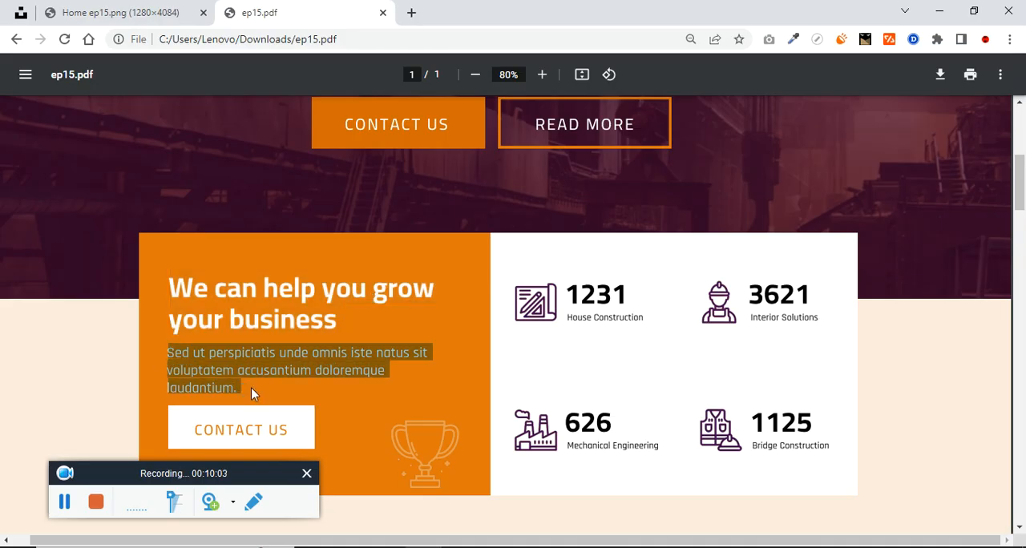
pyautogui.hotkey('alt', 'Tab')
pyautogui.doubleClick(391, 282)
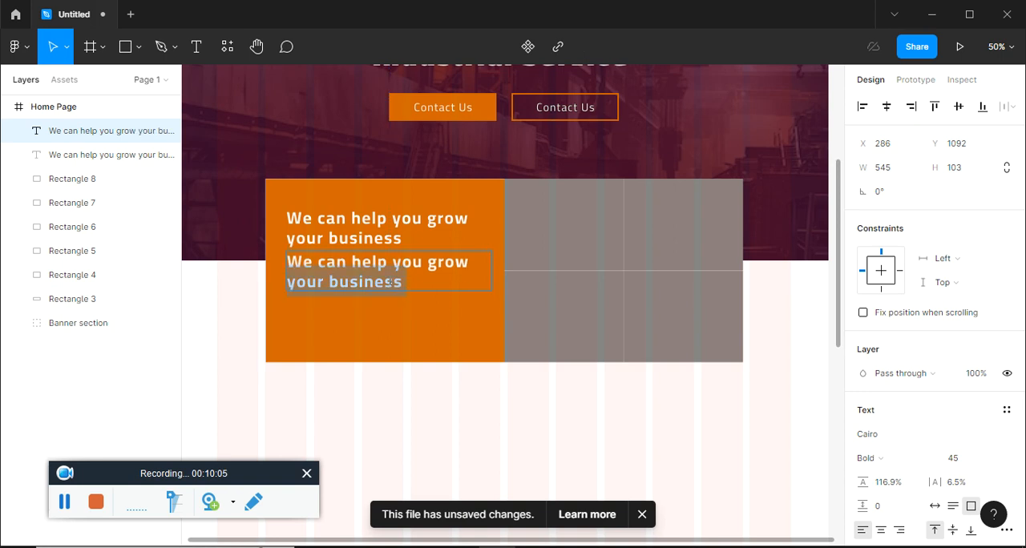
pyautogui.hotkey('ctrl', 'v')
# Change the paragraph's font to Rajdhani with Regular weight, dismissing the missing-fonts replacement dialog
pyautogui.hotkey('ctrl', 'a')
pyautogui.click(884, 436)
pyautogui.write('Raj')
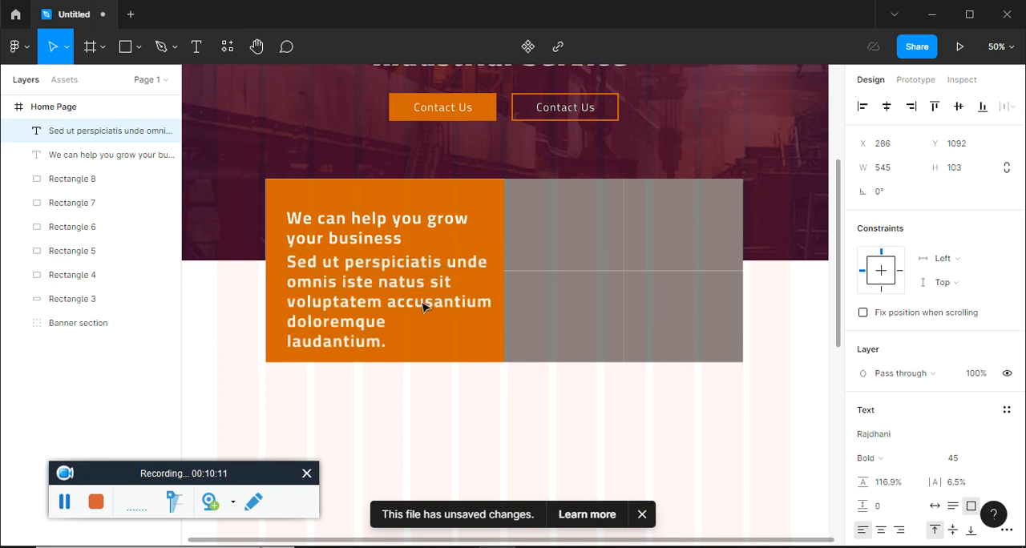
pyautogui.click(401, 283)
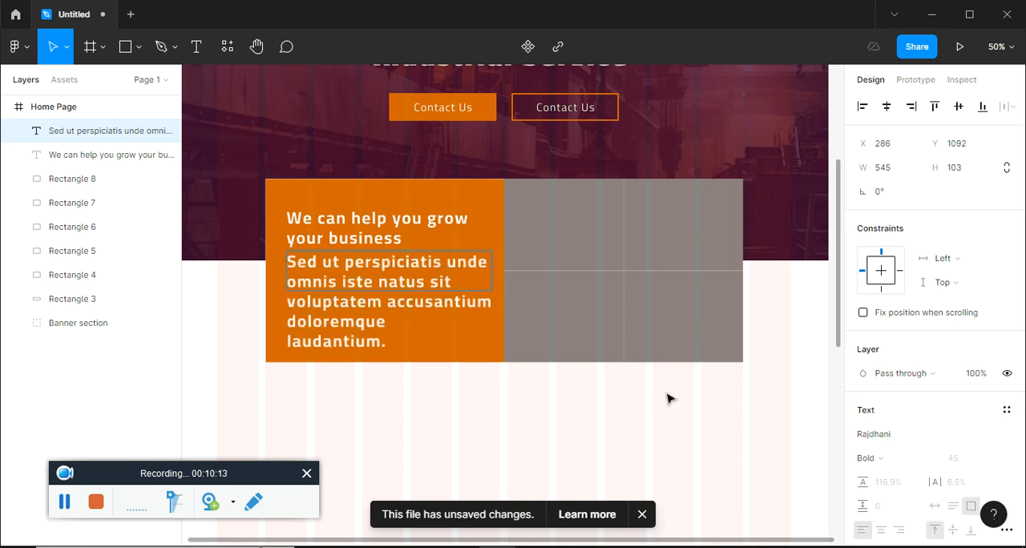
pyautogui.doubleClick(422, 279)
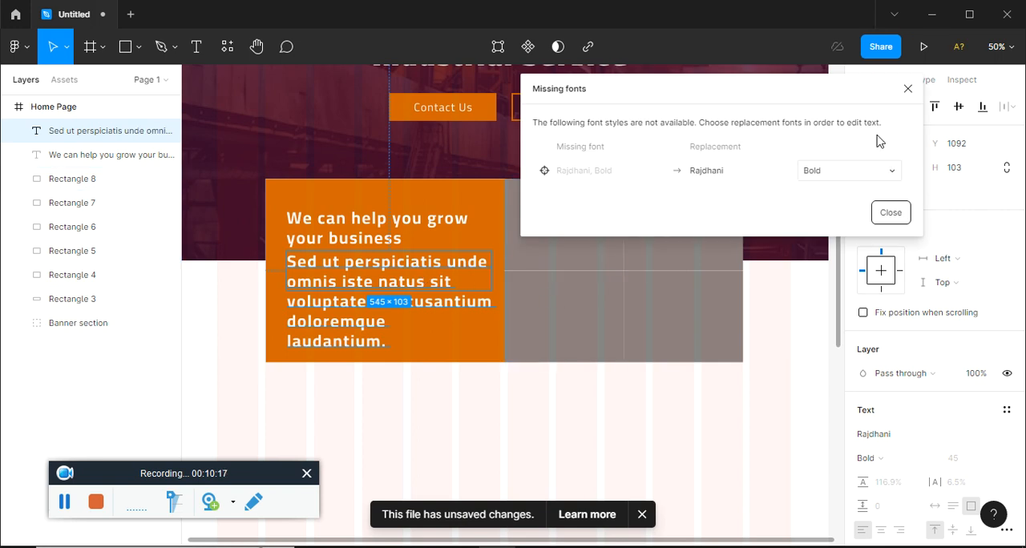
pyautogui.click(908, 89)
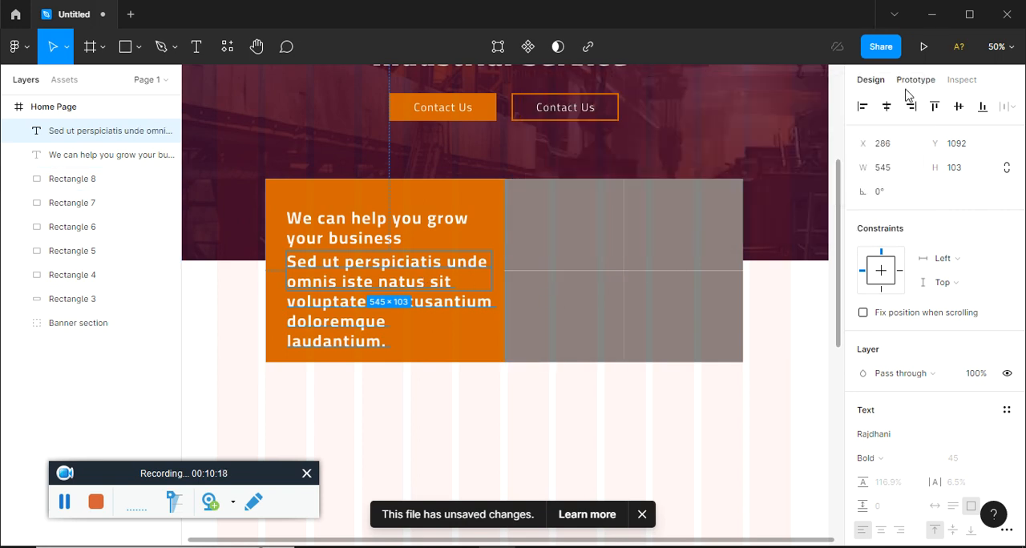
pyautogui.doubleClick(422, 280)
pyautogui.click(891, 213)
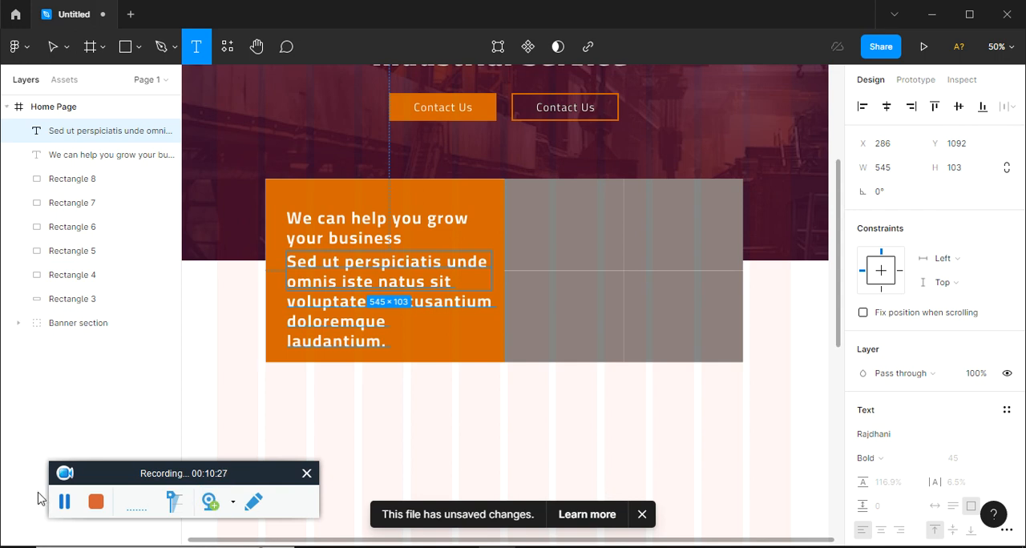
pyautogui.click(64, 505)
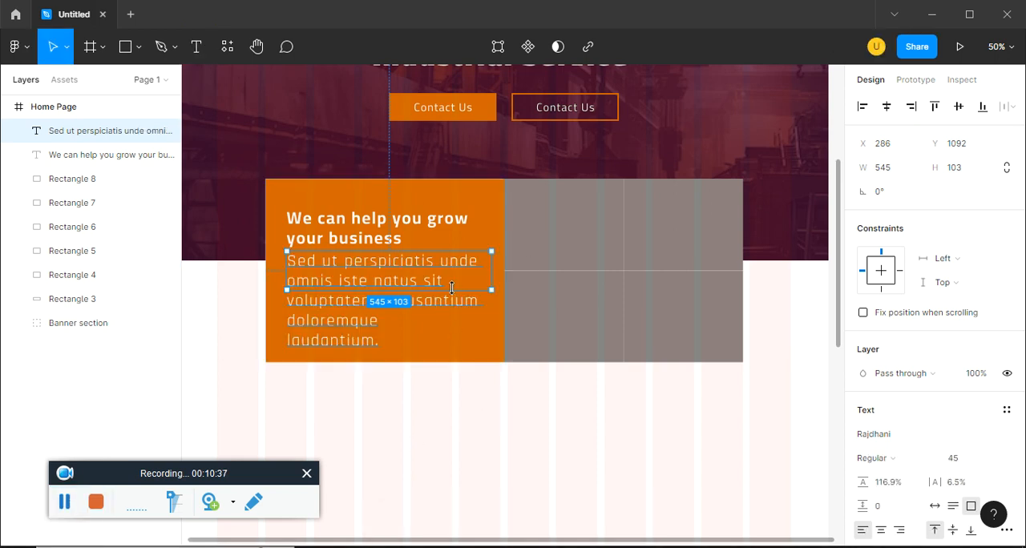
# Set the paragraph's font size to 25 and move it slightly further below the heading
pyautogui.click(955, 464)
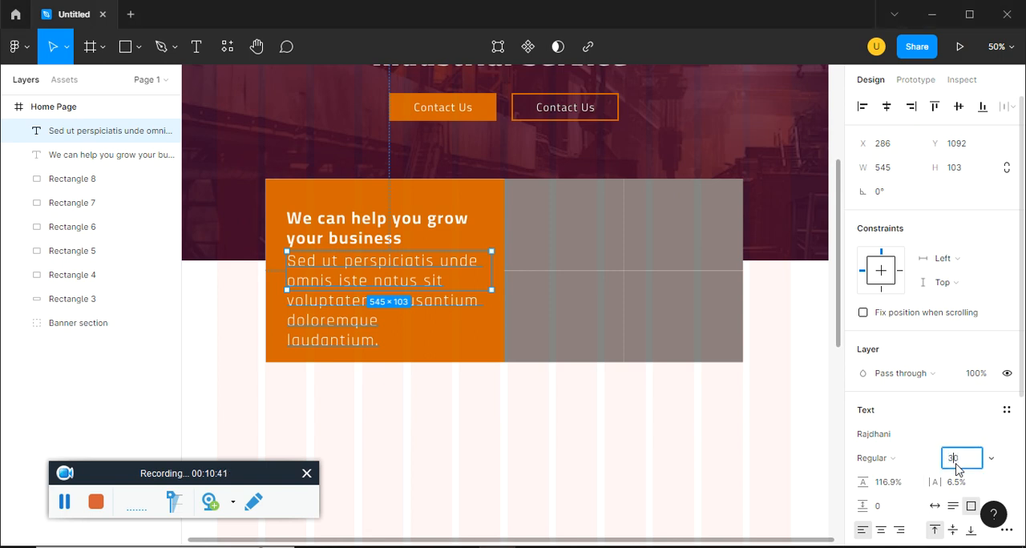
pyautogui.write('25')
pyautogui.press('Return')
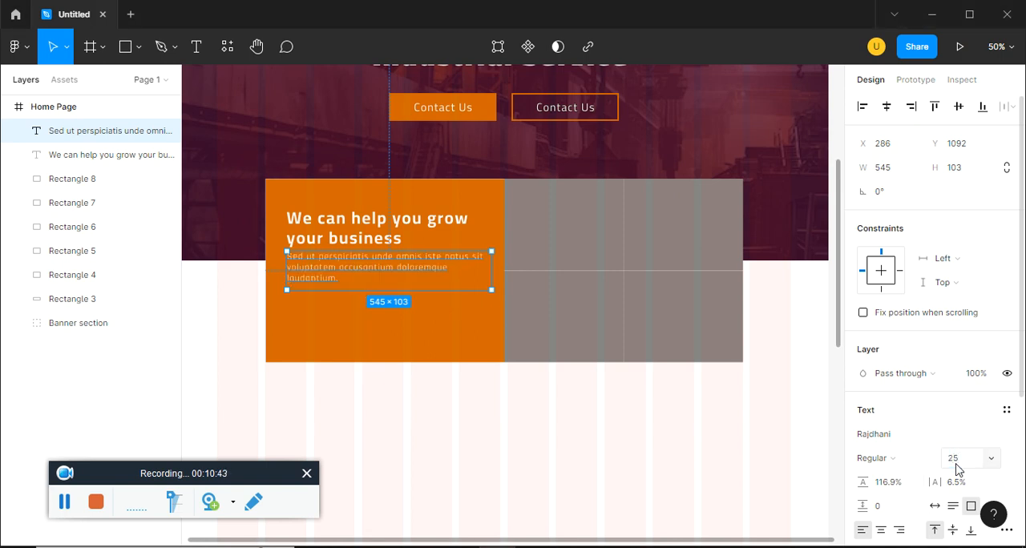
pyautogui.click(471, 365)
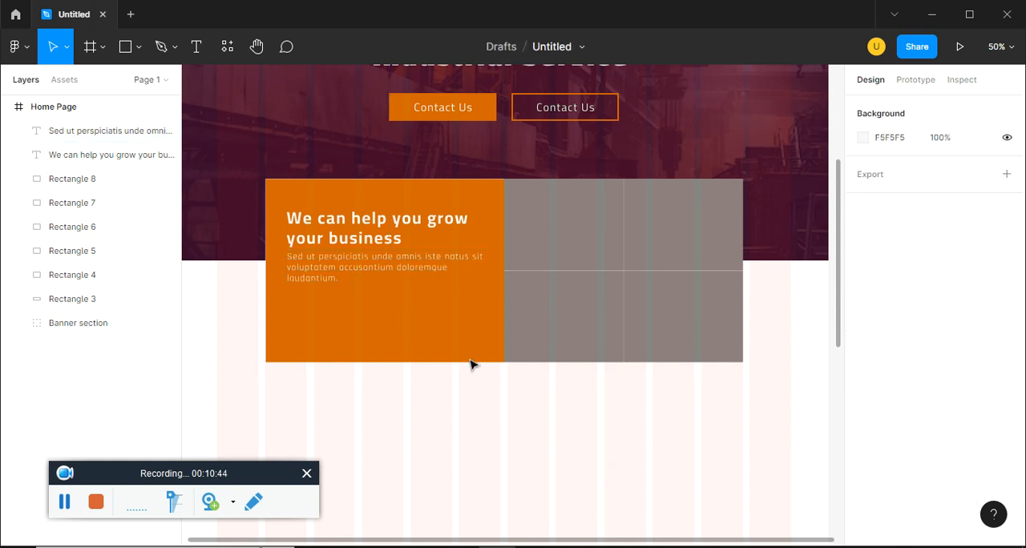
pyautogui.click(429, 282)
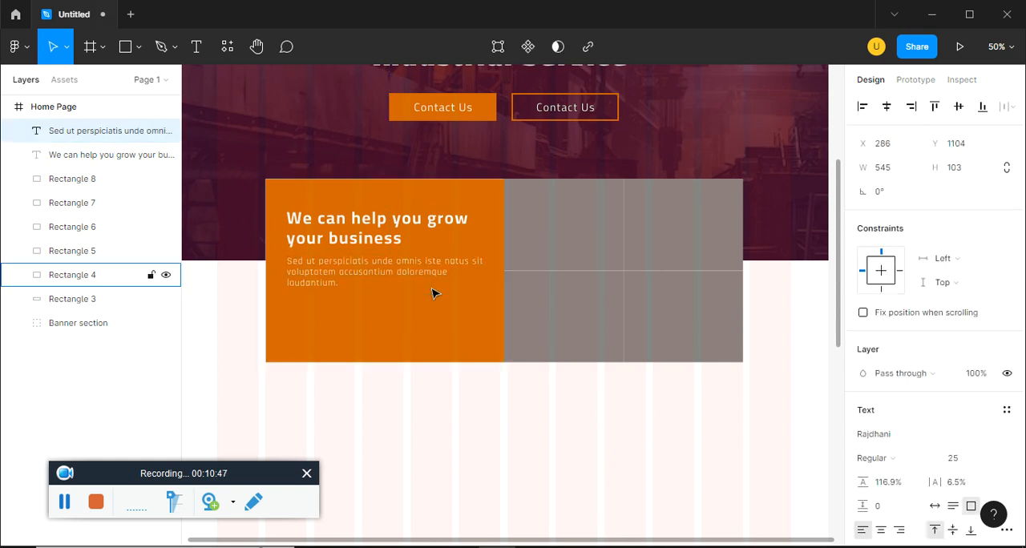
# Compare the paragraph with ep15.pdf and set its weight to Medium
pyautogui.hotkey('alt', 'Tab')
pyautogui.hotkey('alt', 'Tab')
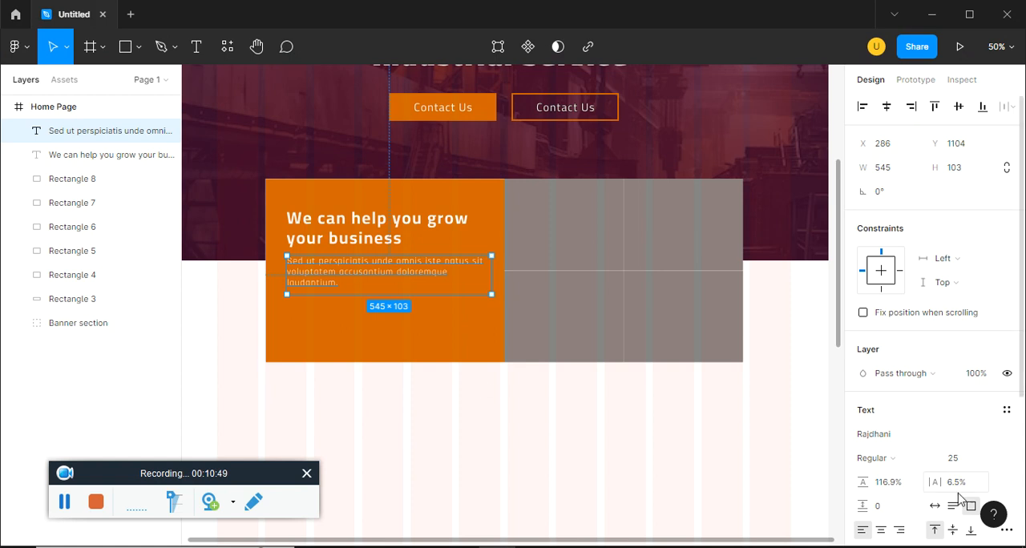
pyautogui.click(898, 465)
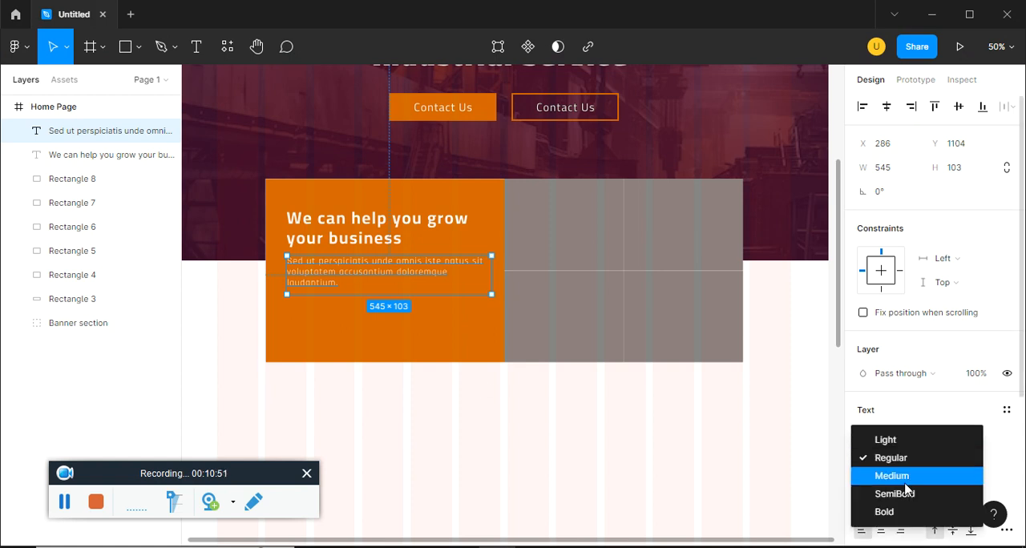
pyautogui.click(904, 479)
pyautogui.click(756, 455)
# Copy the banner's filled Contact Us button to the canvas beside the frame, and place another copy below the paragraph on the orange rectangle
pyautogui.hotkey('alt', 'Tab')
pyautogui.hotkey('alt', 'Tab')
pyautogui.hotkey('ctrl', '-')
pyautogui.click(467, 234)
pyautogui.hotkey('ctrl', '+')
pyautogui.moveTo(461, 128); pyautogui.dragTo(569, 197)
pyautogui.keyDown('ctrl'); pyautogui.click(595, 182); pyautogui.keyUp('ctrl')
pyautogui.keyDown('shift'); pyautogui.click(574, 184); pyautogui.keyUp('shift')
pyautogui.keyDown('alt'); pyautogui.moveTo(584, 180); pyautogui.dragTo(283, 158); pyautogui.keyUp('alt')
pyautogui.moveTo(303, 207); pyautogui.dragTo(206, 136)
pyautogui.keyDown('alt'); pyautogui.moveTo(272, 161); pyautogui.dragTo(537, 361); pyautogui.keyUp('alt')
# Change the fill of the new Contact Us button's rectangle below the paragraph to white FFFFFF
pyautogui.click(564, 367)
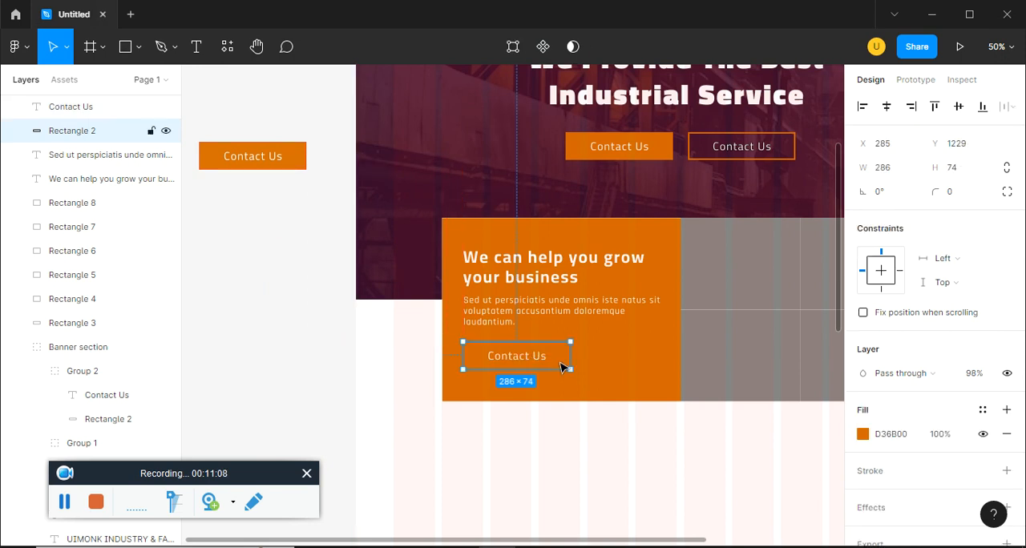
pyautogui.click(862, 435)
pyautogui.write('ffffff')
pyautogui.press('Return')
pyautogui.click(536, 379)
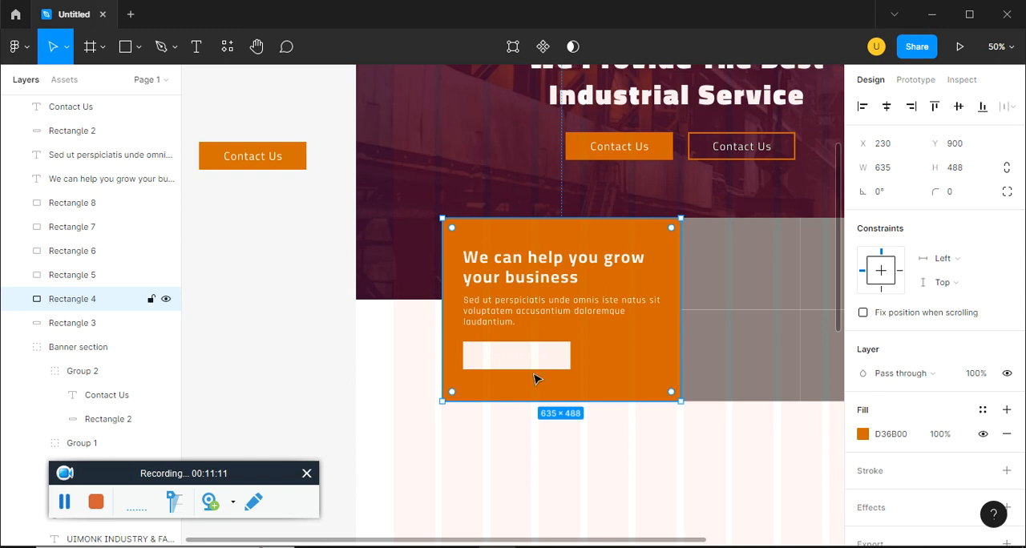
# Change the Contact Us label on the white button to the document's orange D36B00
pyautogui.click(531, 359)
pyautogui.scroll(-1, 872, 481)
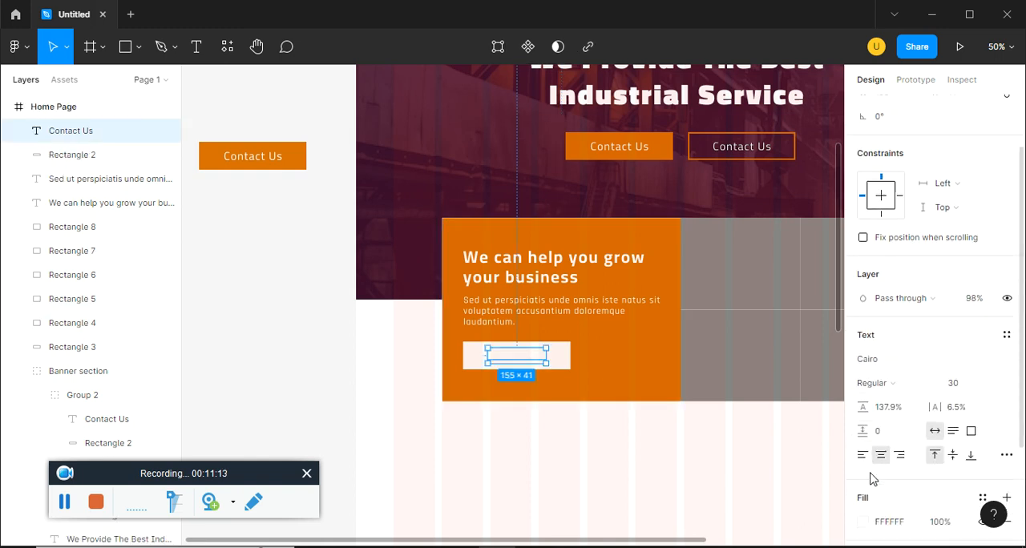
pyautogui.scroll(-1, 881, 449)
pyautogui.click(865, 448)
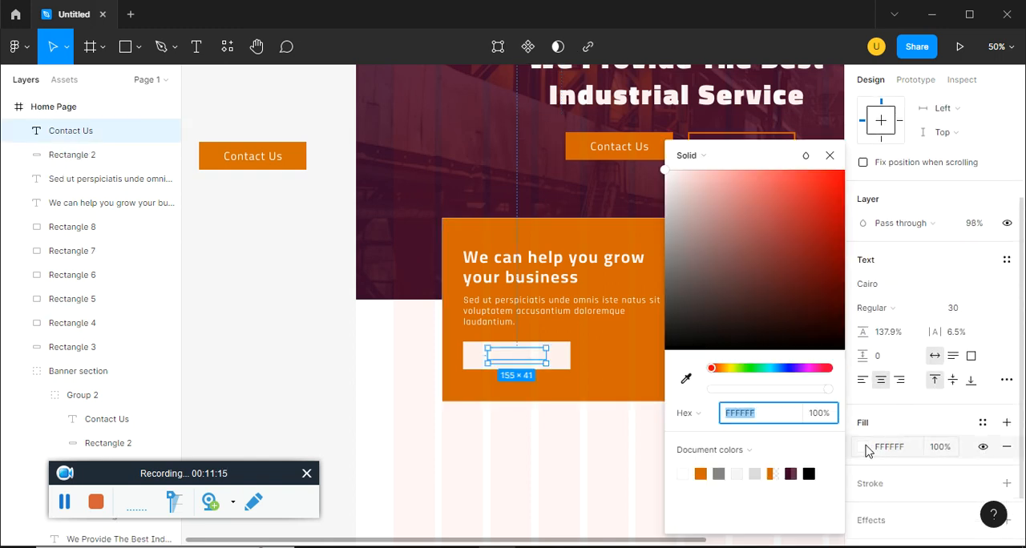
pyautogui.click(701, 471)
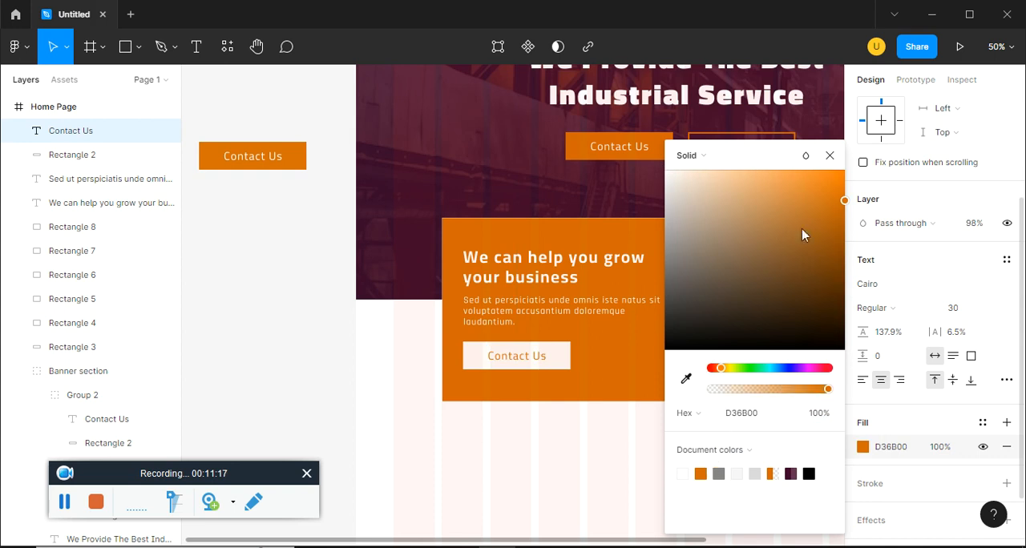
pyautogui.click(830, 155)
# Check the trophy's placement in ep15.pdf and draw a rectangle about 222 × 162 in the orange block's lower-right corner
pyautogui.click(621, 469)
pyautogui.moveTo(666, 465); pyautogui.dragTo(607, 464)
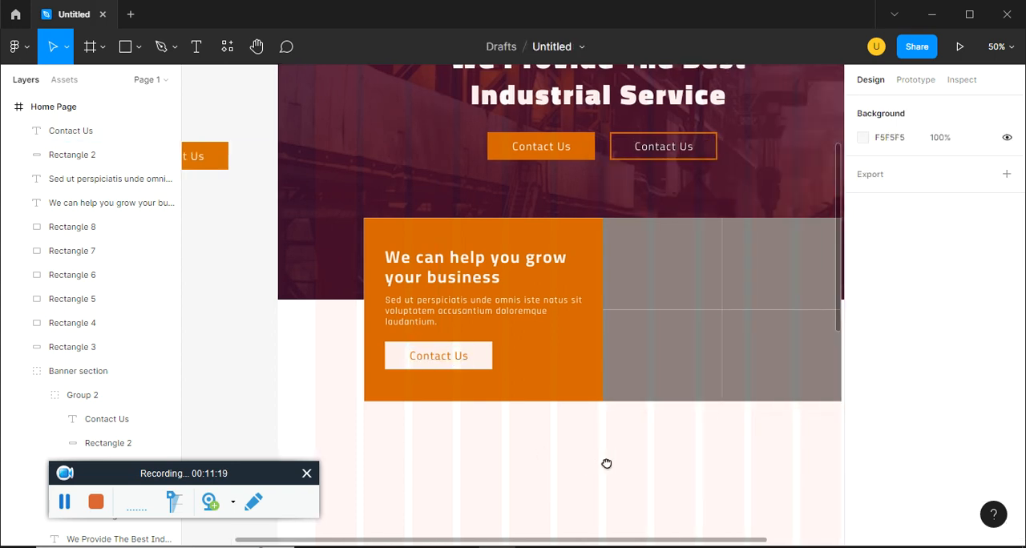
pyautogui.hotkey('alt', 'Tab')
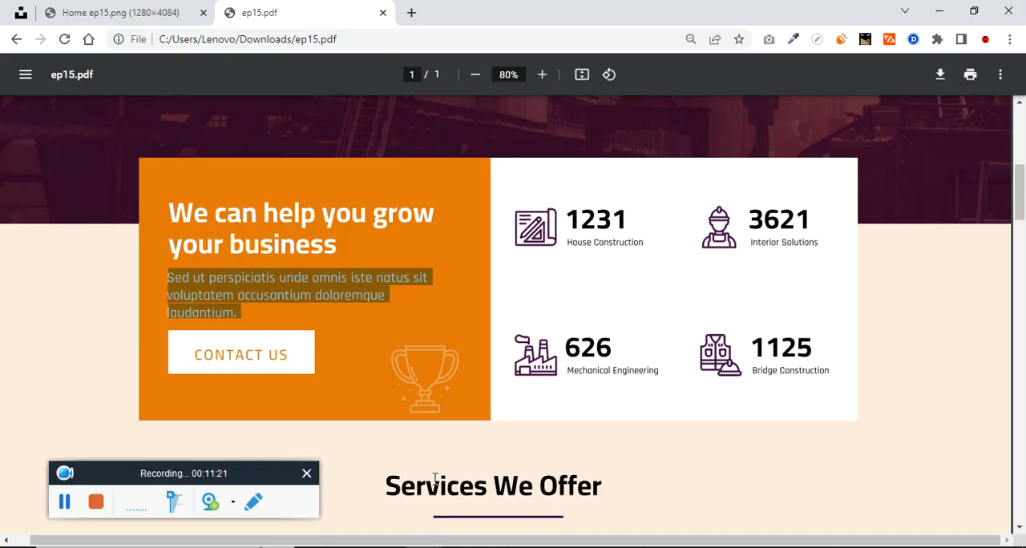
pyautogui.hotkey('alt', 'Tab')
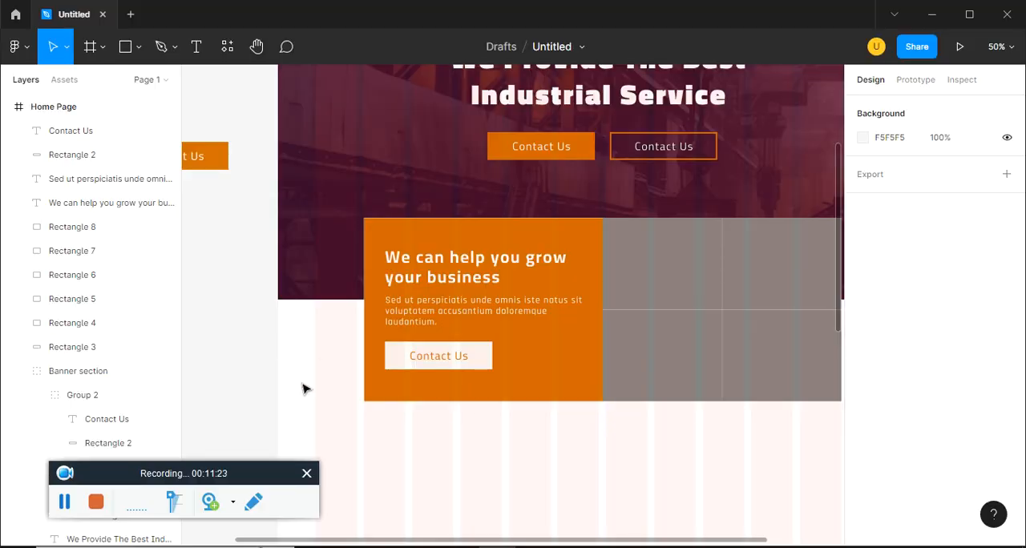
pyautogui.click(139, 47)
pyautogui.click(134, 83)
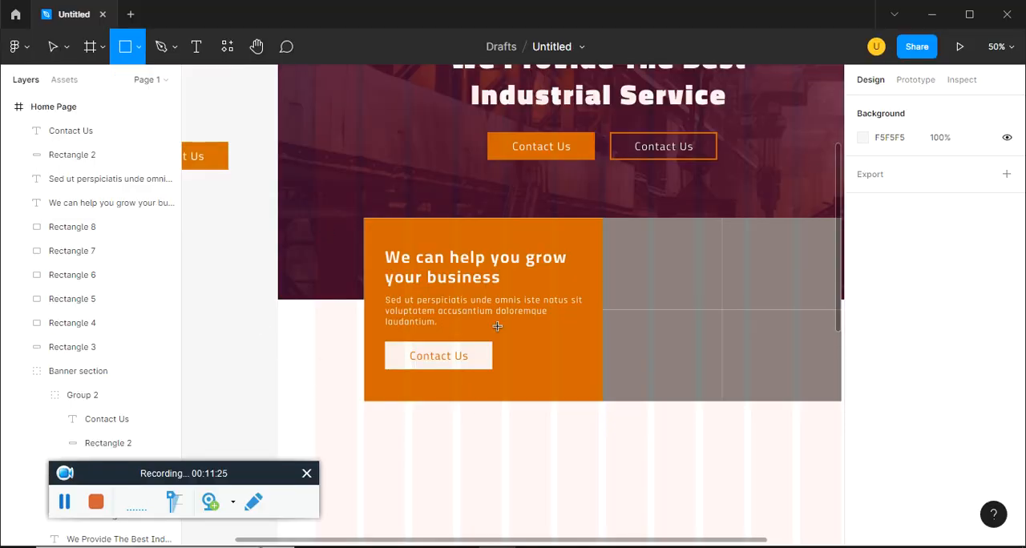
pyautogui.moveTo(515, 335); pyautogui.dragTo(598, 396)
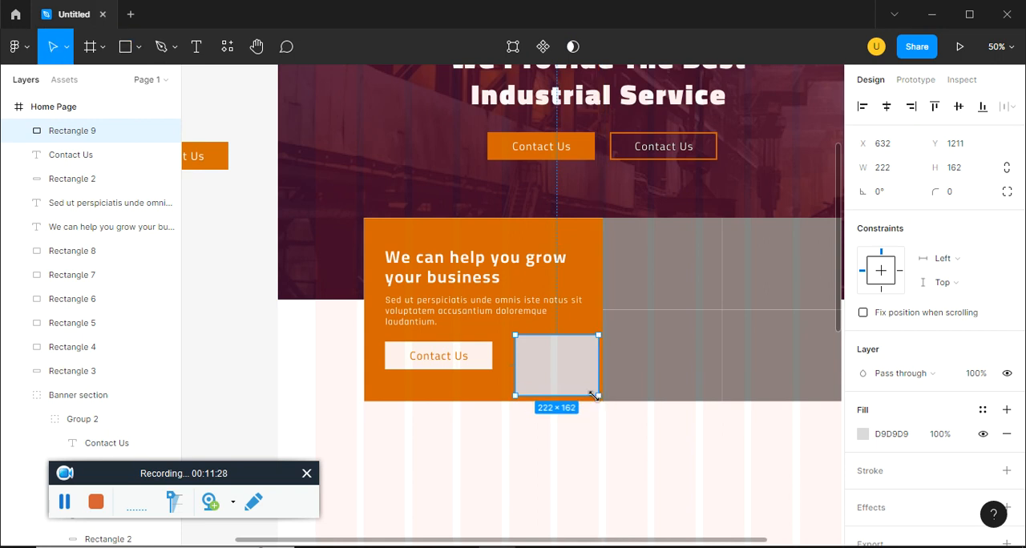
# Change the new rectangle's fill type to Image and browse the Downloads folder for a picture, closing the file dialog without choosing one
pyautogui.click(862, 433)
pyautogui.click(689, 156)
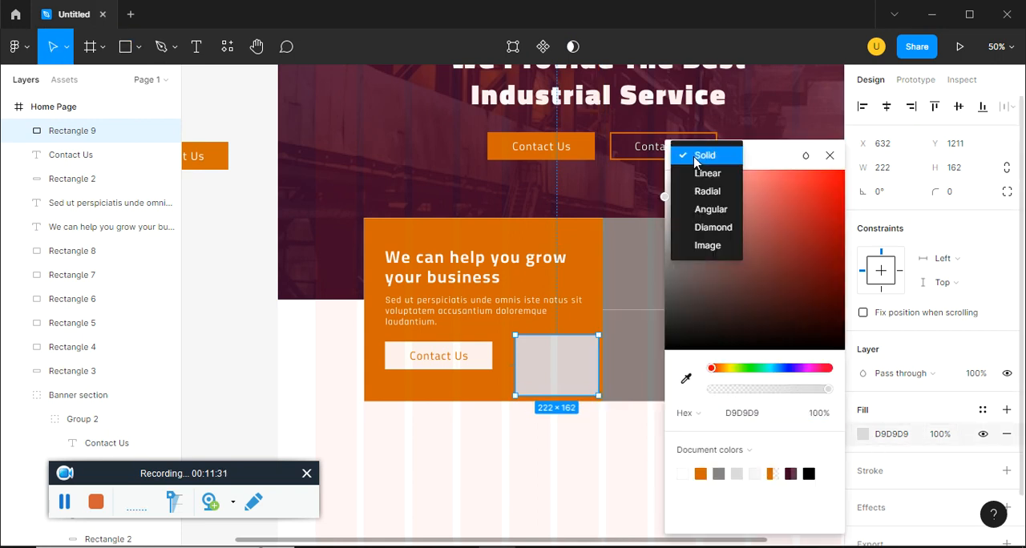
pyautogui.click(709, 245)
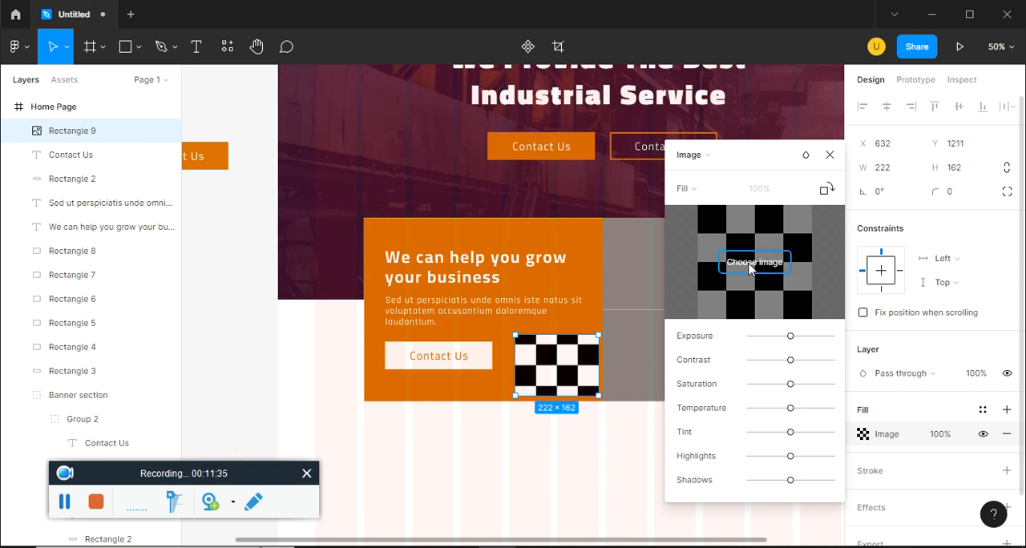
pyautogui.click(751, 269)
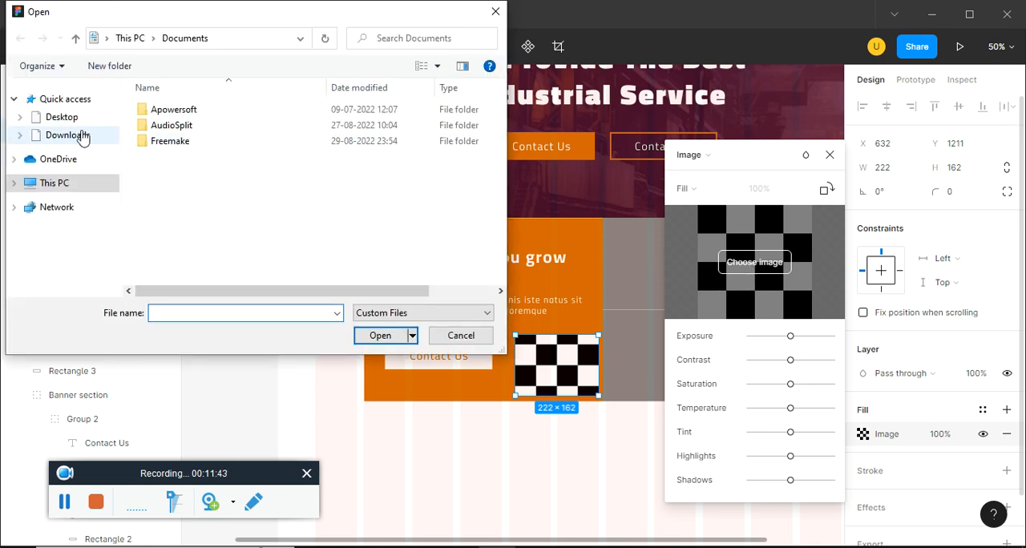
pyautogui.click(82, 135)
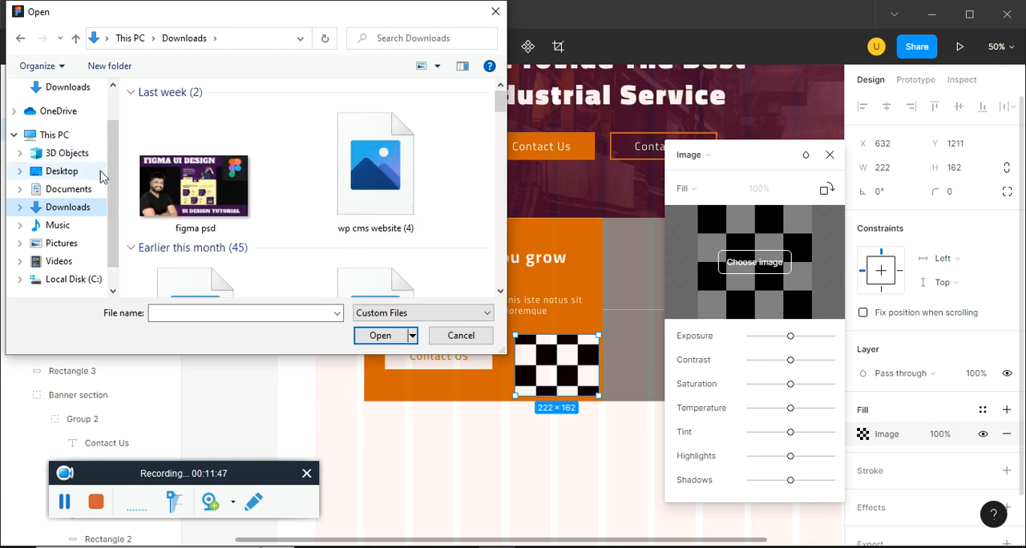
pyautogui.click(463, 337)
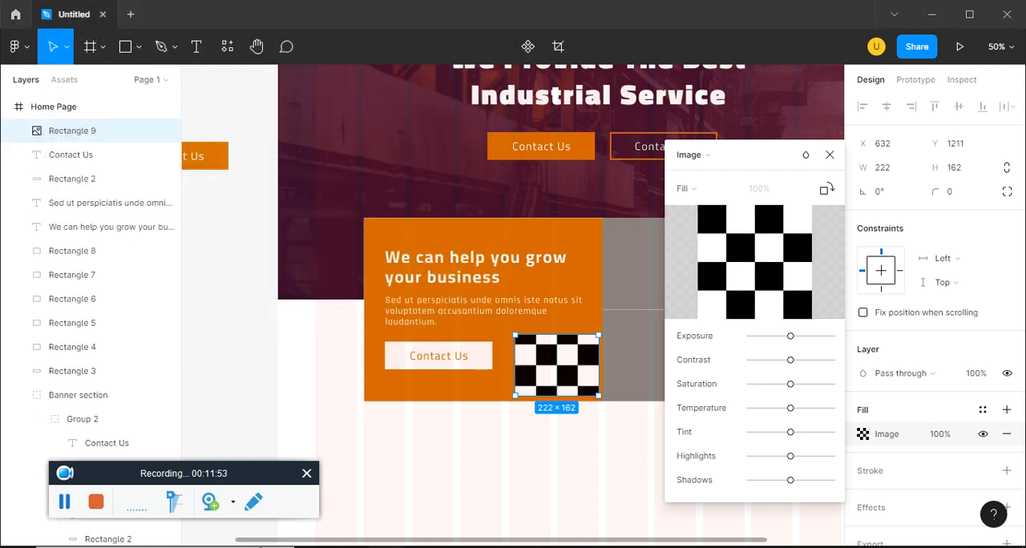
# Copy the path of the figma ep15\2 picture folder and open that folder in the image fill's file chooser
pyautogui.hotkey('alt', 'Tab')
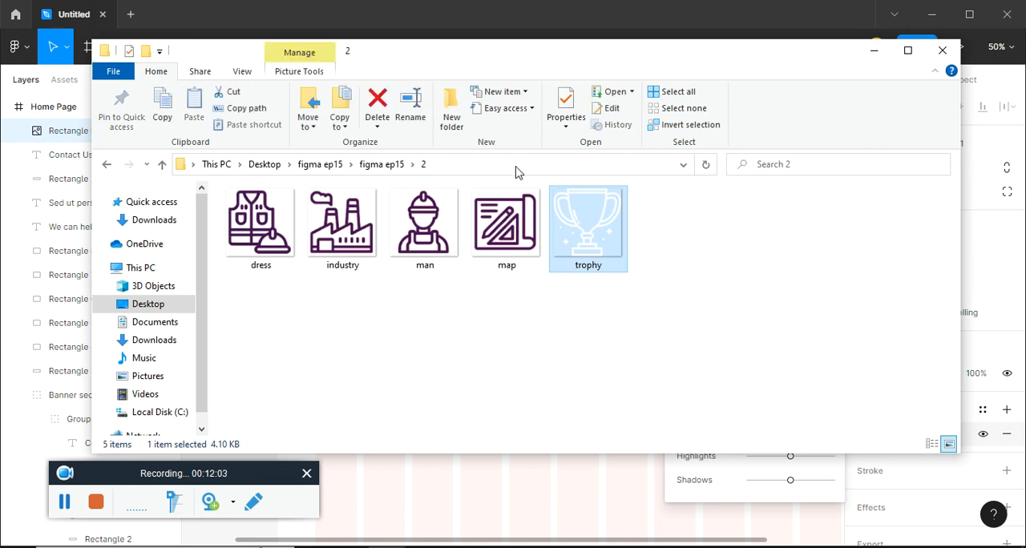
pyautogui.click(511, 167)
pyautogui.hotkey('ctrl', 'c')
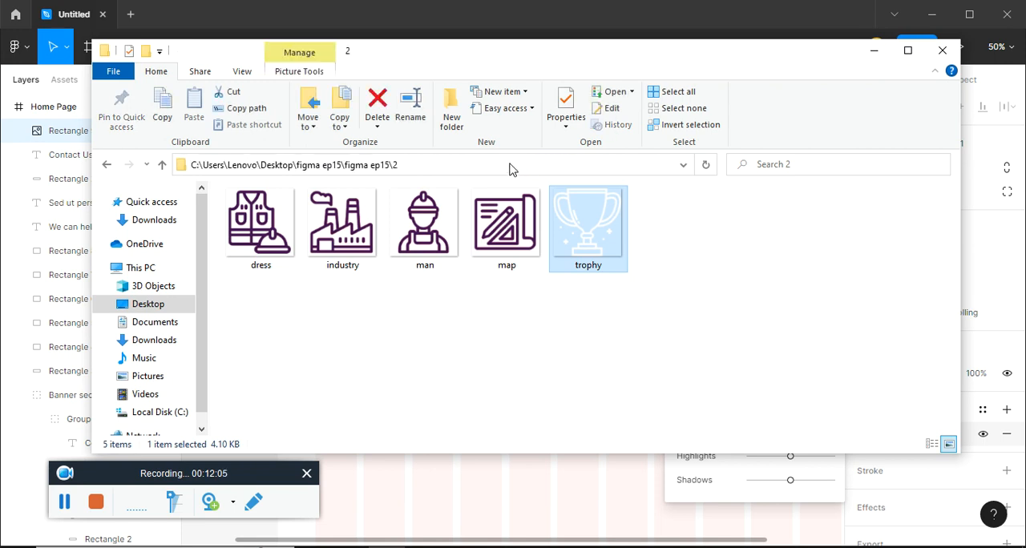
pyautogui.click(877, 54)
pyautogui.click(754, 263)
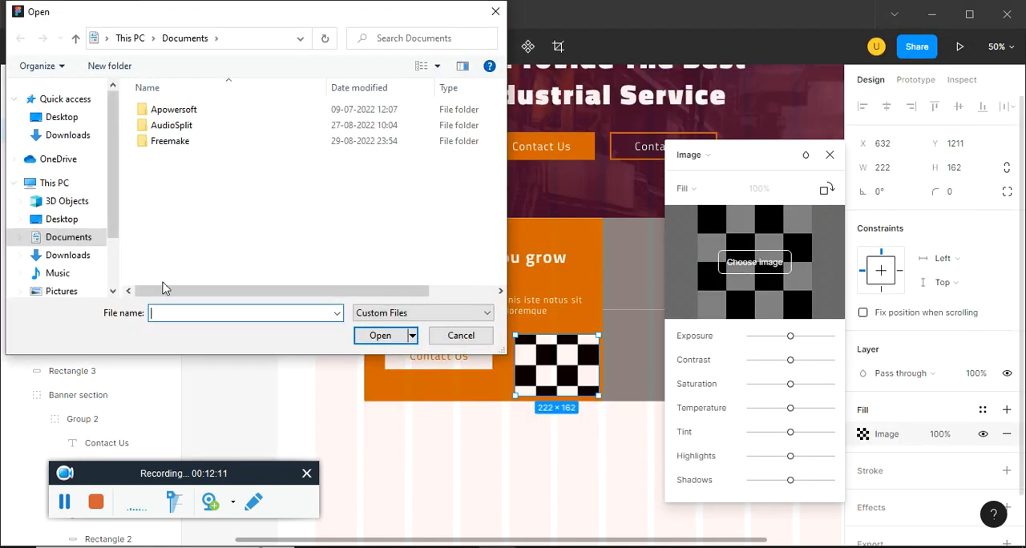
pyautogui.click(259, 43)
pyautogui.hotkey('ctrl', 'v')
pyautogui.press('Return')
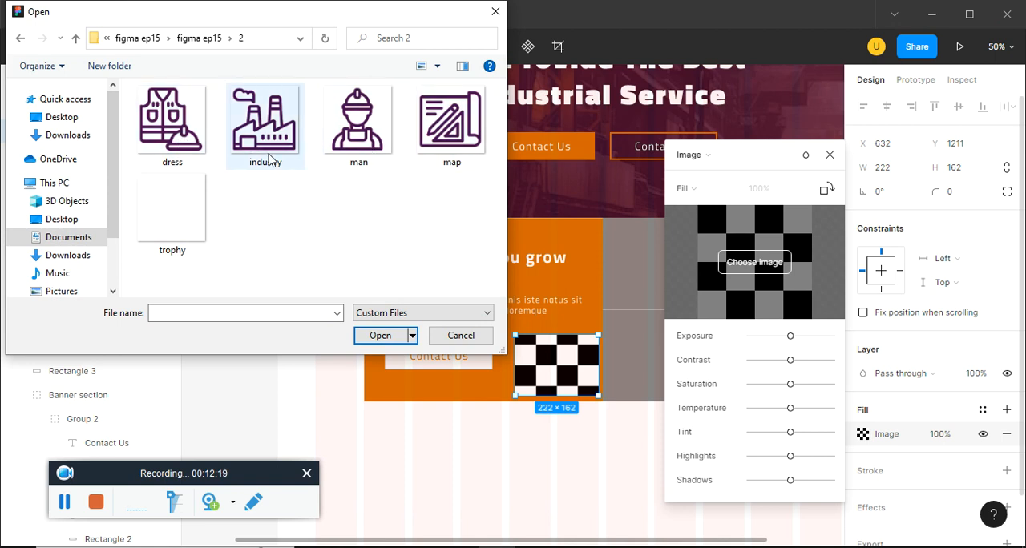
# Load the trophy picture as the rectangle's image fill and set its scaling mode to Fit
pyautogui.click(182, 228)
pyautogui.click(372, 338)
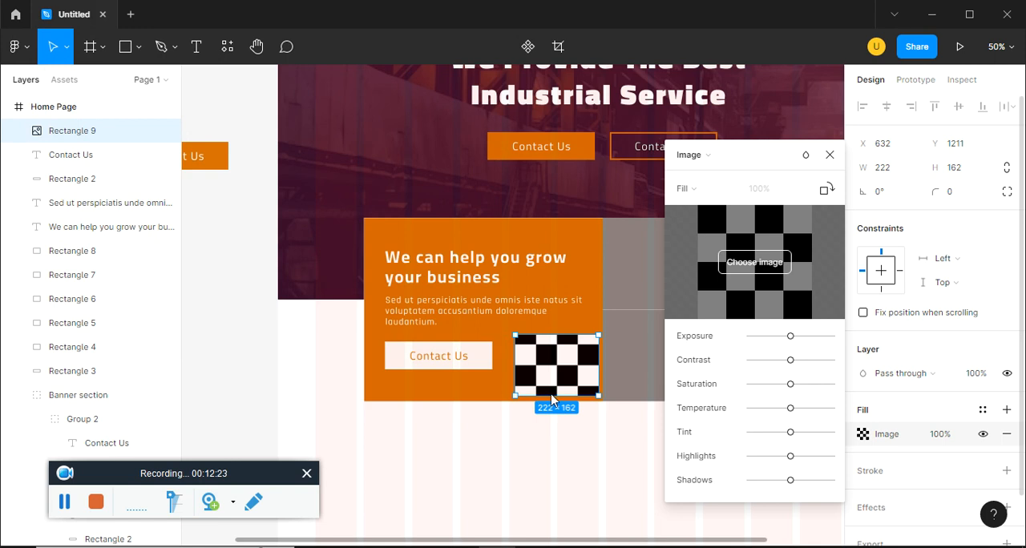
pyautogui.click(683, 197)
pyautogui.click(694, 212)
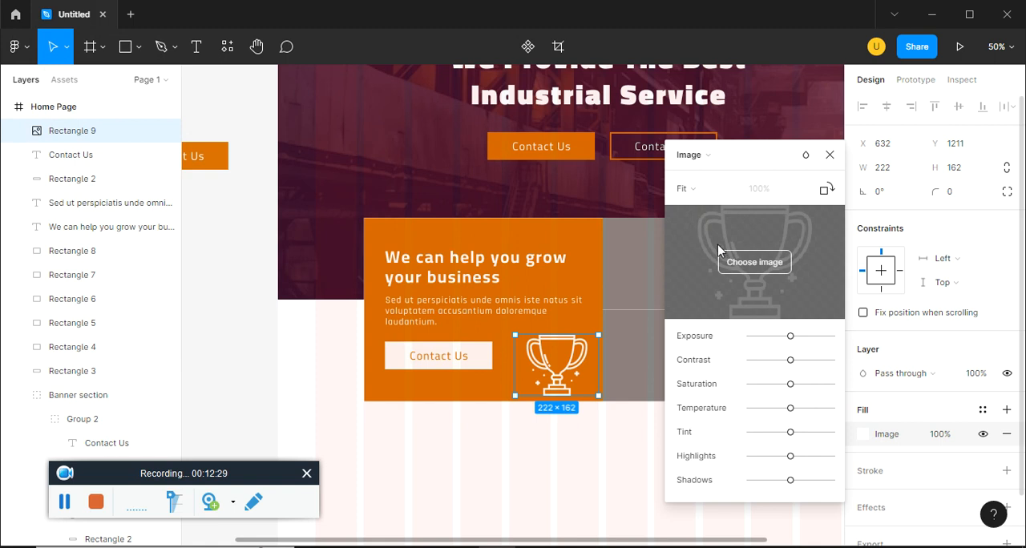
pyautogui.click(829, 154)
# Lower the opacity of the trophy's image fill to 43% and deselect it
pyautogui.click(948, 445)
pyautogui.press('Down')
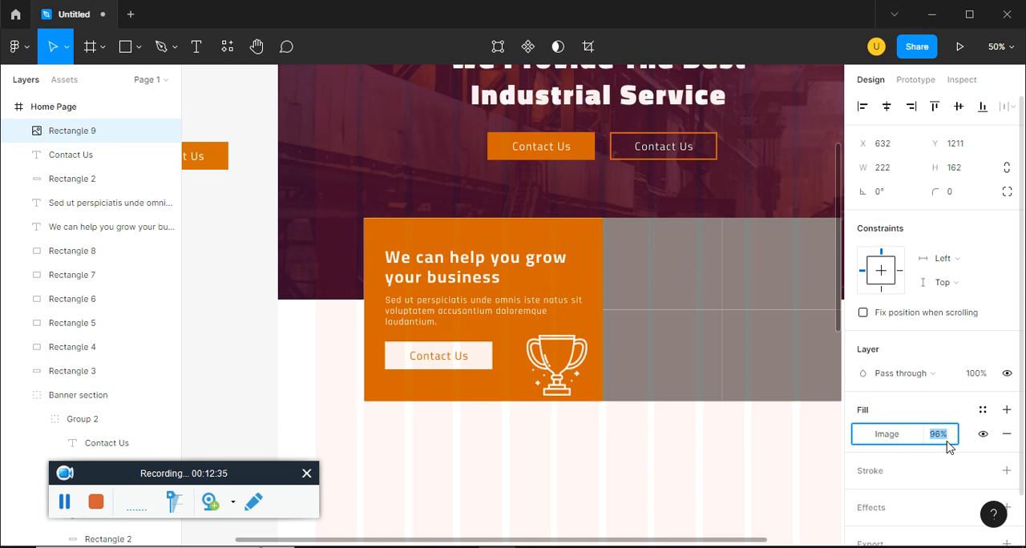
pyautogui.press('Down')
pyautogui.press('Down')
pyautogui.press('Down')
pyautogui.press('Down')
pyautogui.press('Down')
pyautogui.press('Down')
pyautogui.press('Down')
pyautogui.press('Down')
pyautogui.press('Down')
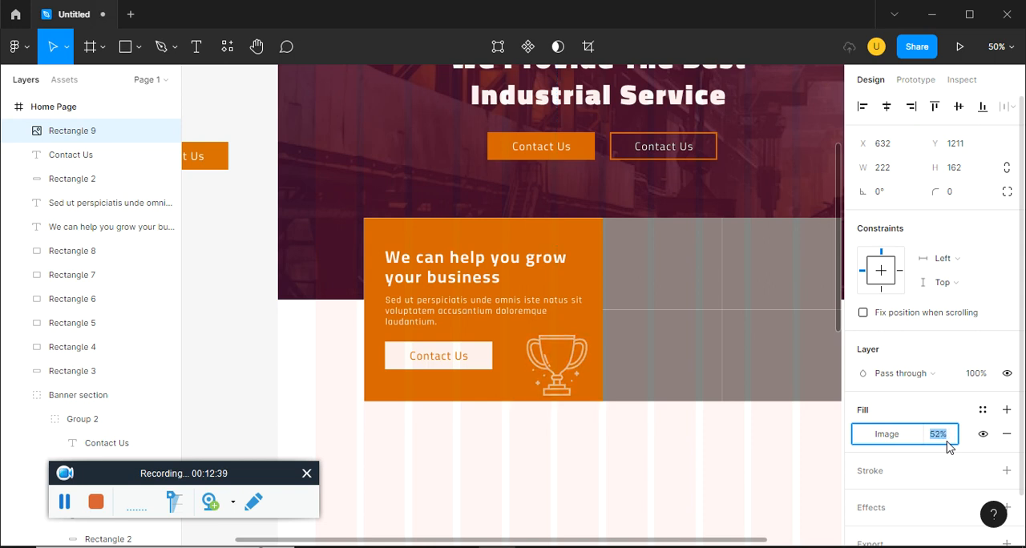
pyautogui.click(679, 446)
# Duplicate the trophy into the upper-left grey cell and shrink the copy to about 132 × 90
pyautogui.hscroll(3, 641, 452)
pyautogui.moveTo(459, 369); pyautogui.dragTo(571, 275)
pyautogui.moveTo(543, 241); pyautogui.dragTo(479, 271)
# Duplicate the business growth heading beside the small trophy, replace its text with 1201 and narrow its text box
pyautogui.click(397, 271)
pyautogui.moveTo(397, 271); pyautogui.dragTo(665, 271)
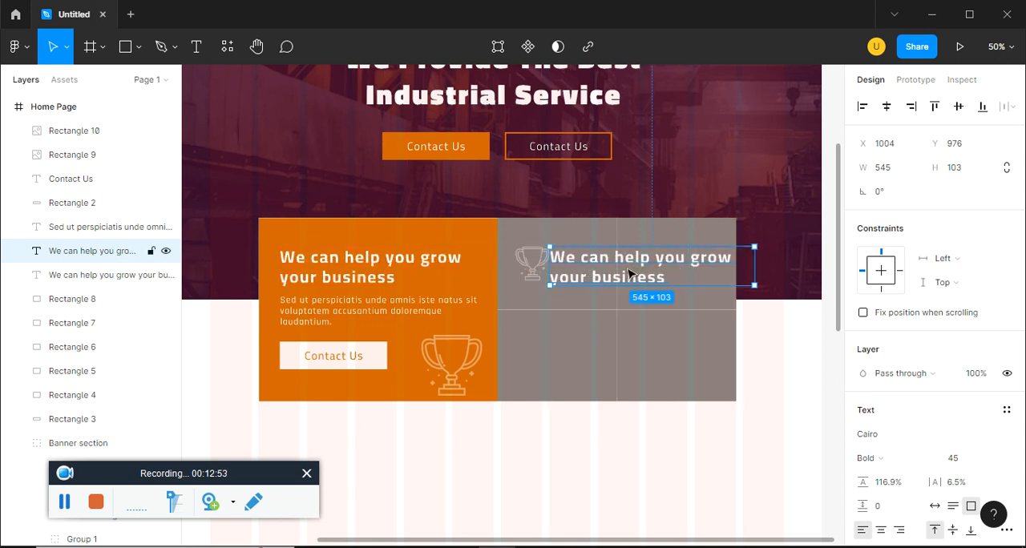
pyautogui.press('Return')
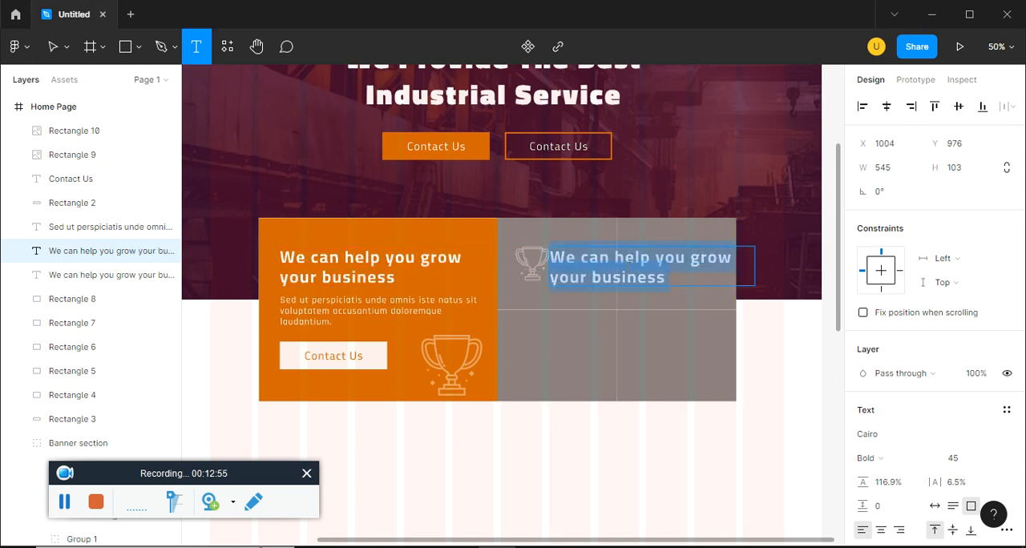
pyautogui.write('1201')
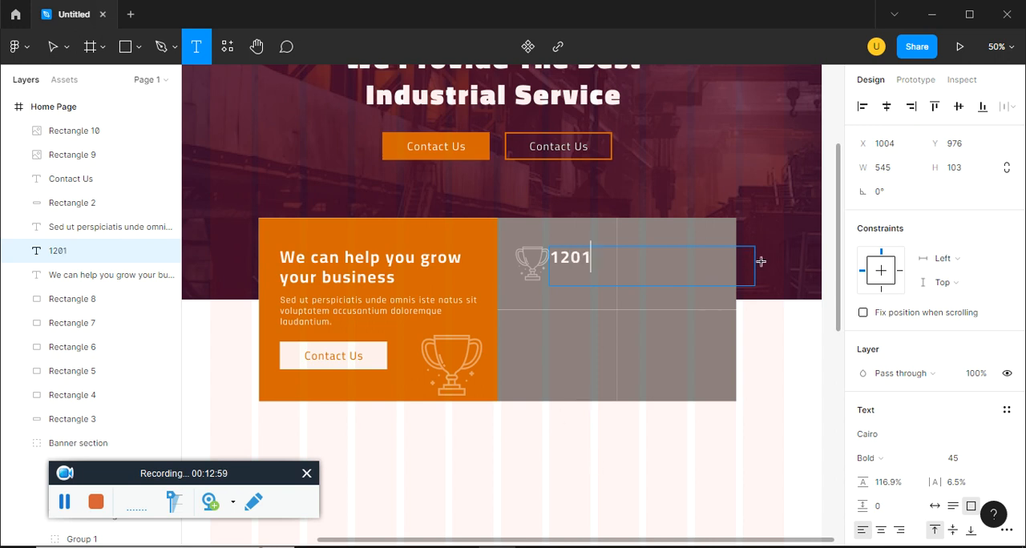
pyautogui.click(748, 388)
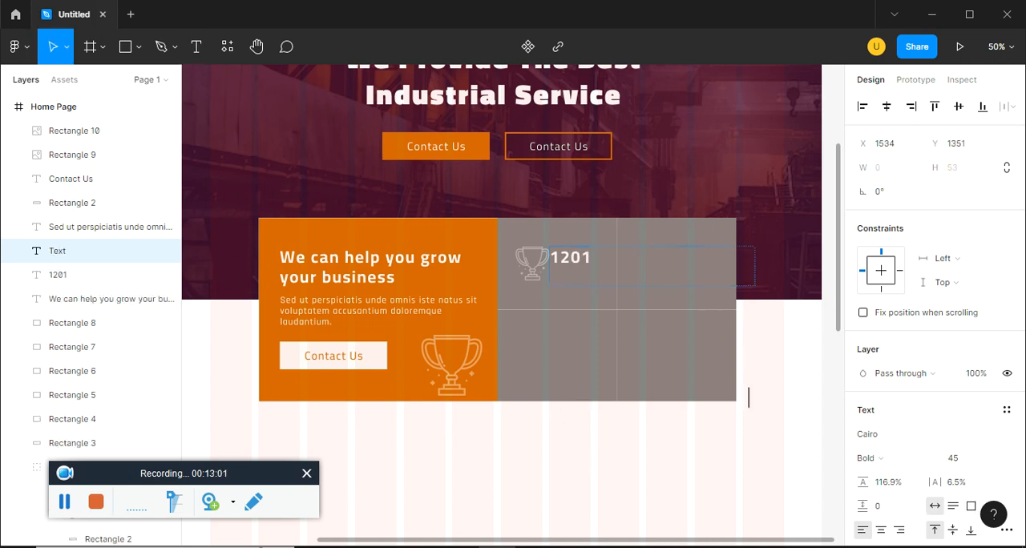
pyautogui.write('v')
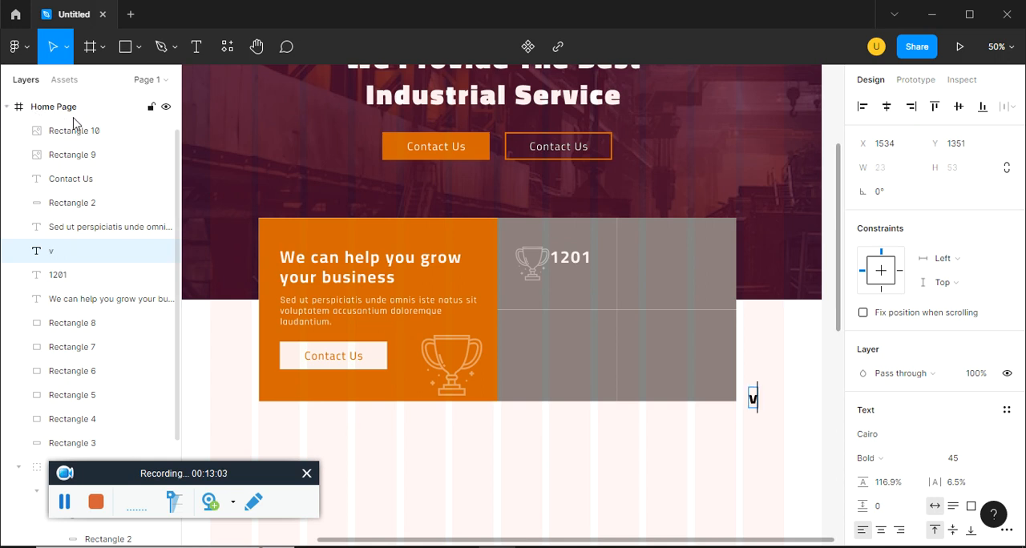
pyautogui.click(564, 257)
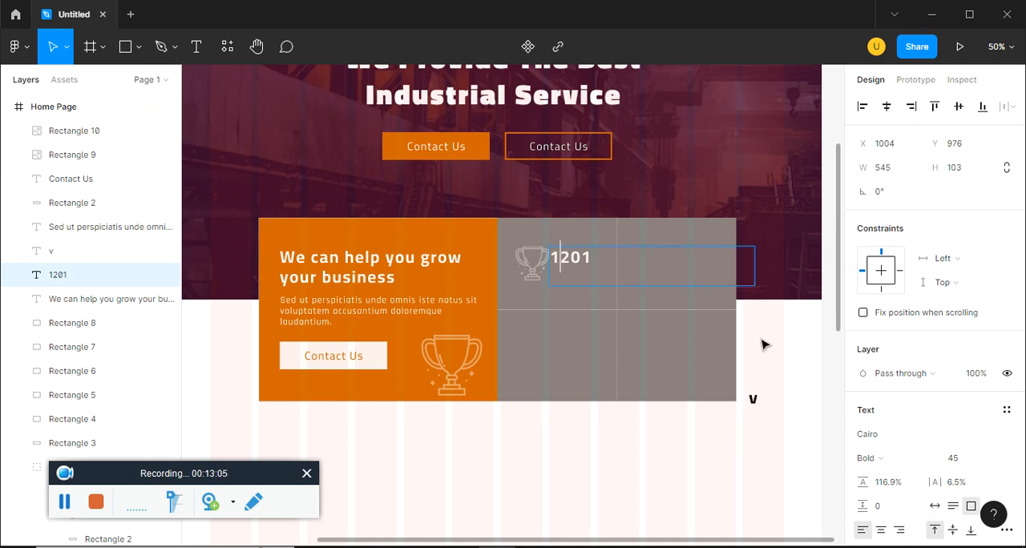
pyautogui.moveTo(755, 269); pyautogui.dragTo(585, 269)
pyautogui.click(639, 276)
# Duplicate the paragraph below 1201 and replace its text with House Construction copied from ep15.pdf
pyautogui.click(402, 310)
pyautogui.keyDown('alt'); pyautogui.moveTo(397, 310); pyautogui.dragTo(673, 283); pyautogui.keyUp('alt')
pyautogui.hotkey('alt', 'Tab')
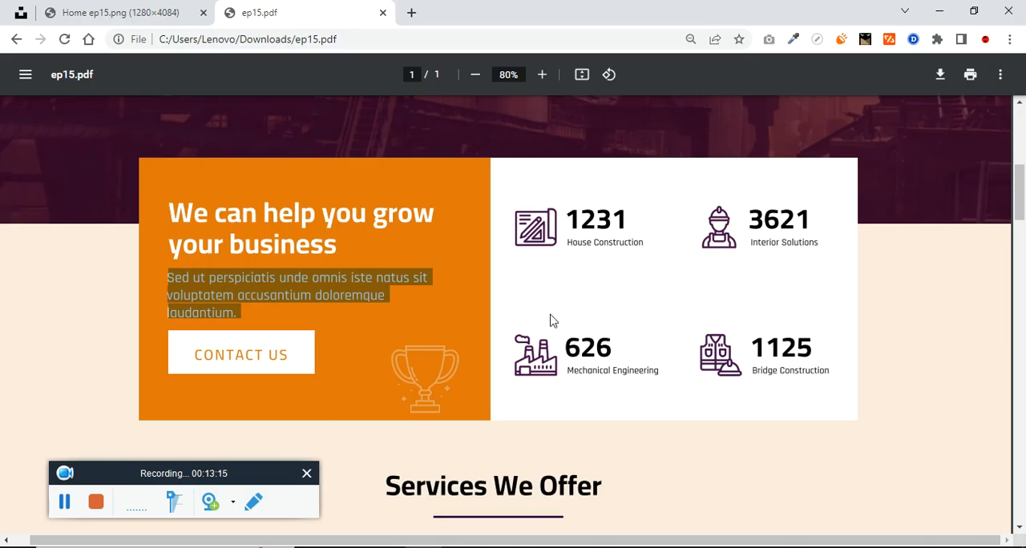
pyautogui.tripleClick(578, 244)
pyautogui.hotkey('ctrl', 'c')
pyautogui.hotkey('alt', 'Tab')
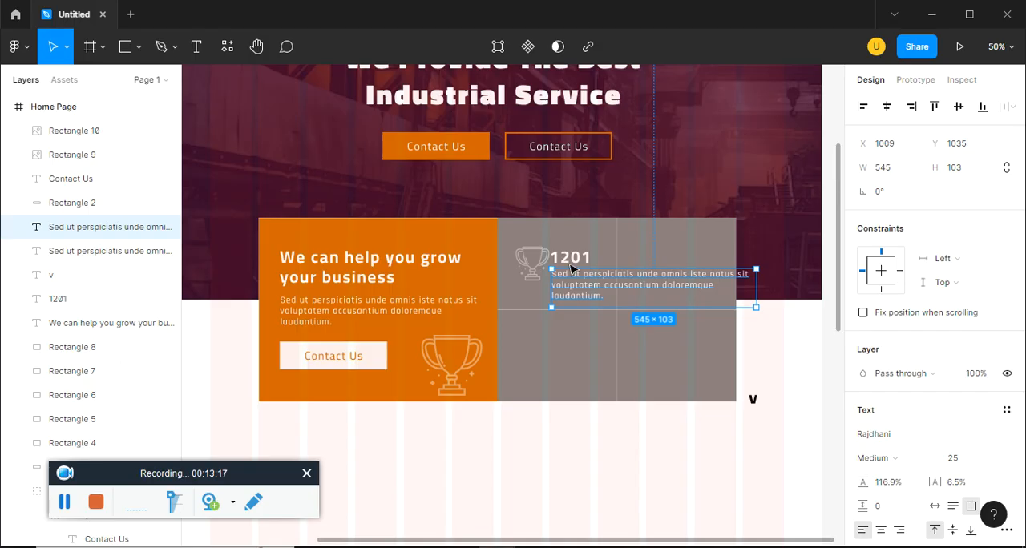
pyautogui.doubleClick(666, 315)
pyautogui.hotkey('ctrl', 'v')
pyautogui.press('Escape')
# Shrink the House Construction text box to about 232 × 37 and set its font size to 15
pyautogui.moveTo(663, 297); pyautogui.dragTo(614, 283)
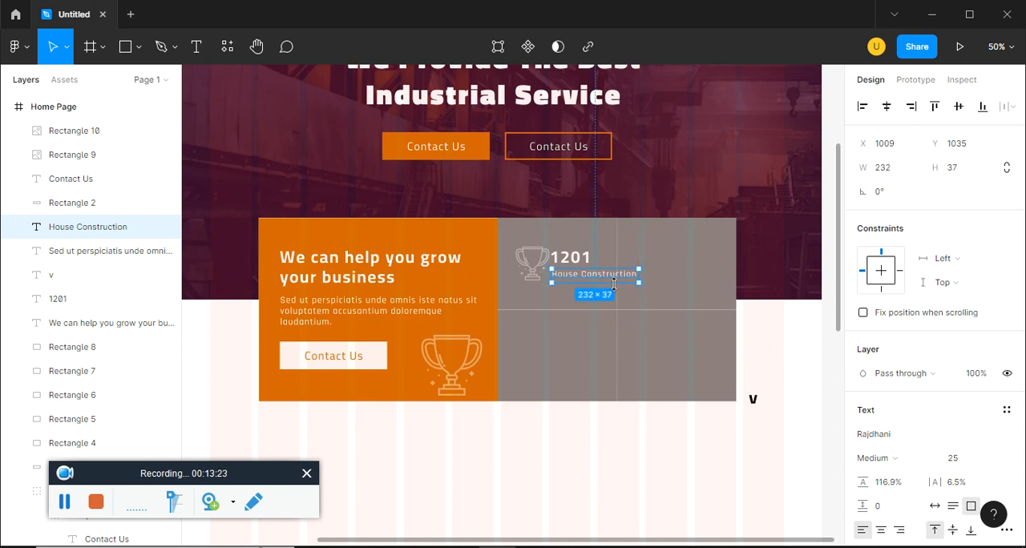
pyautogui.click(950, 459)
pyautogui.write('15')
pyautogui.press('Return')
pyautogui.hotkey('shift', '0')
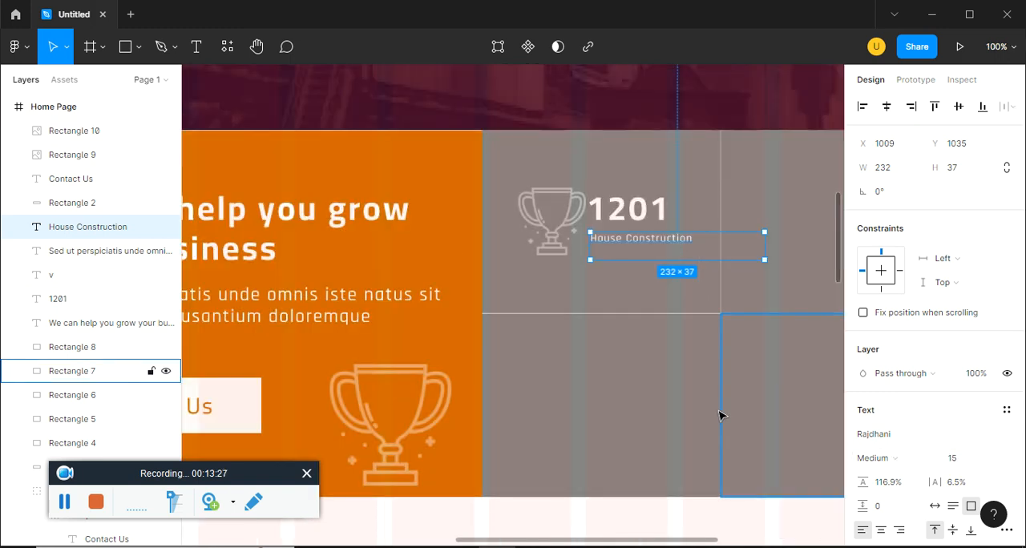
pyautogui.click(637, 406)
# Nudge the small trophy slightly away from the 1201 text and replace its image with the map picture
pyautogui.moveTo(549, 222); pyautogui.dragTo(543, 219)
pyautogui.doubleClick(544, 218)
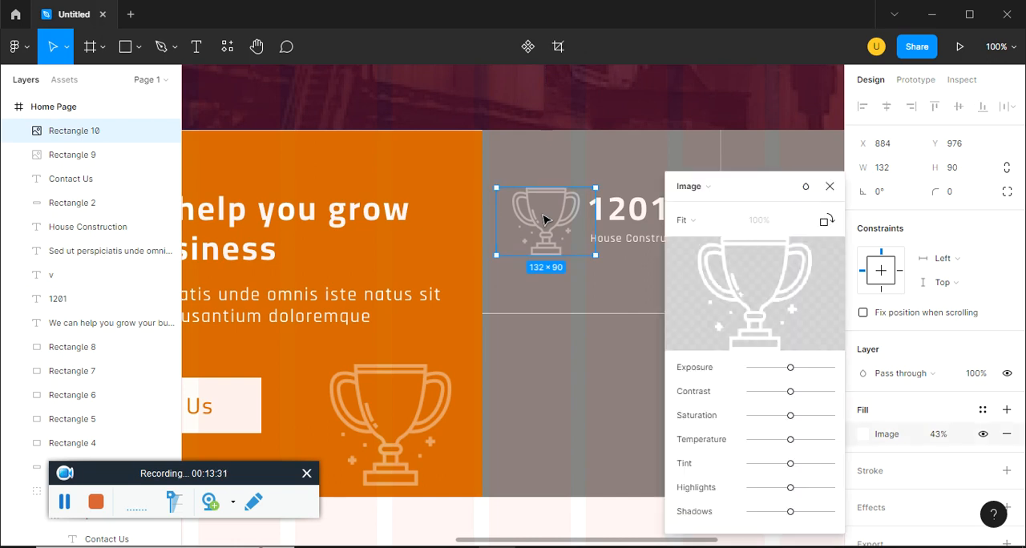
pyautogui.click(753, 294)
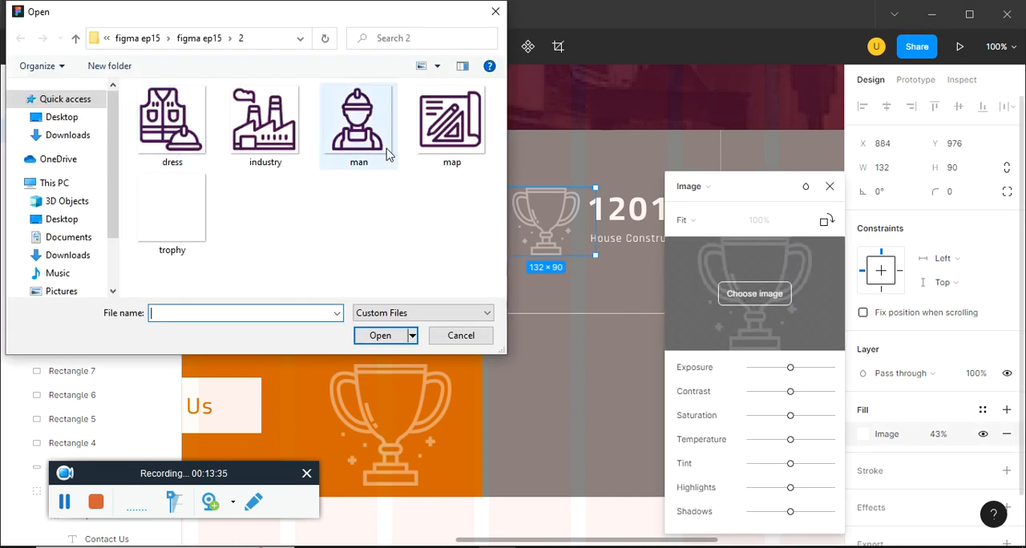
pyautogui.doubleClick(425, 157)
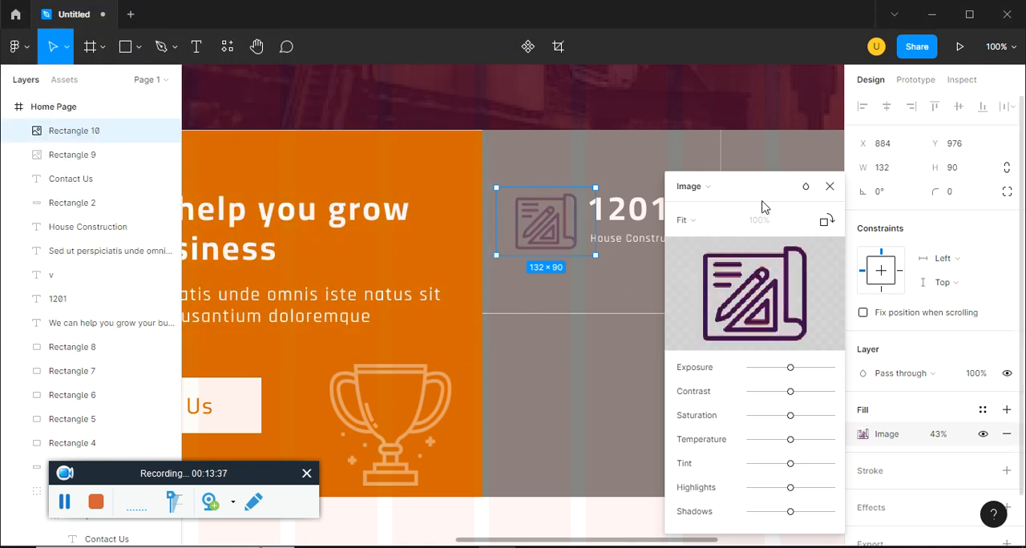
pyautogui.click(830, 187)
# Select the grey rectangle behind the House Construction item and check that cell's background in ep15.pdf
pyautogui.click(629, 297)
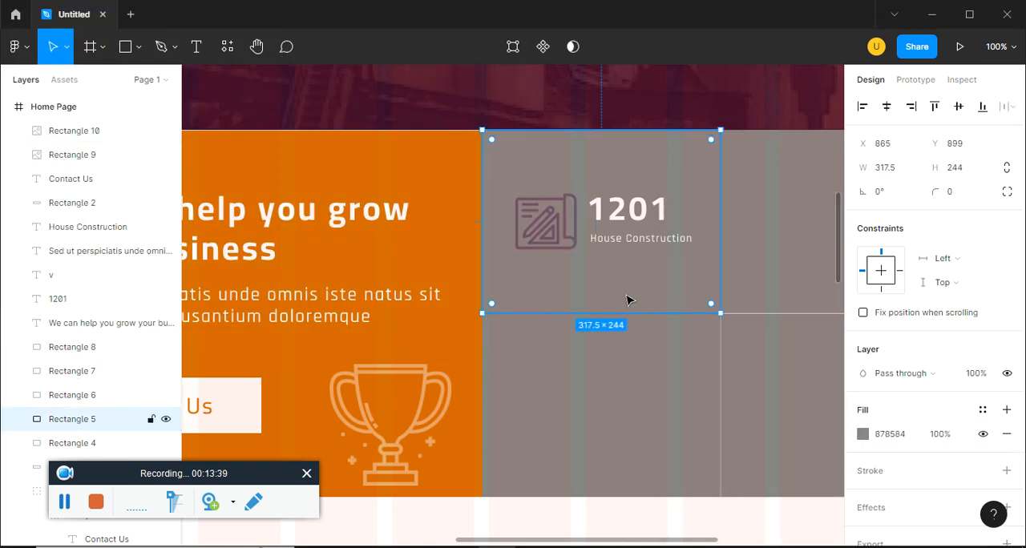
pyautogui.hotkey('alt', 'Tab')
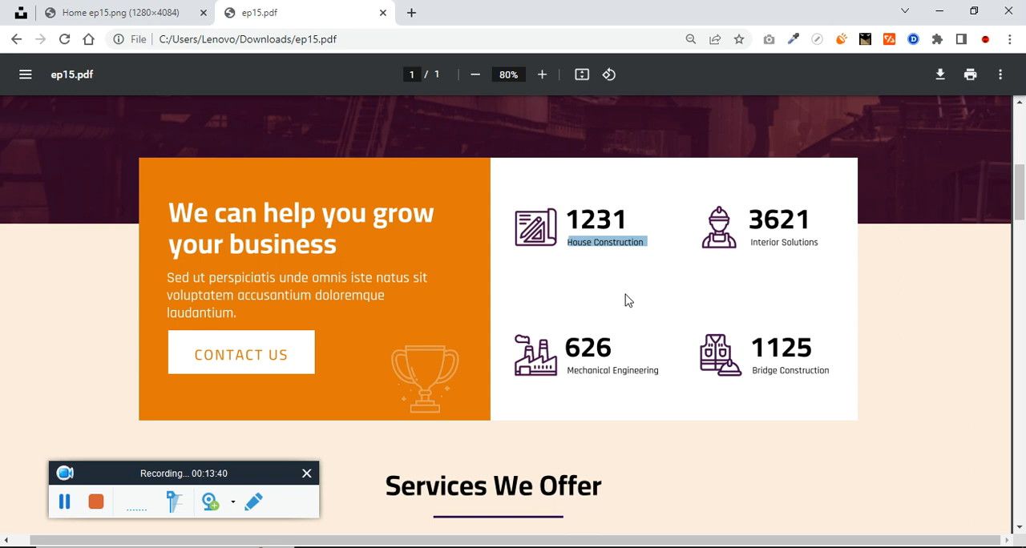
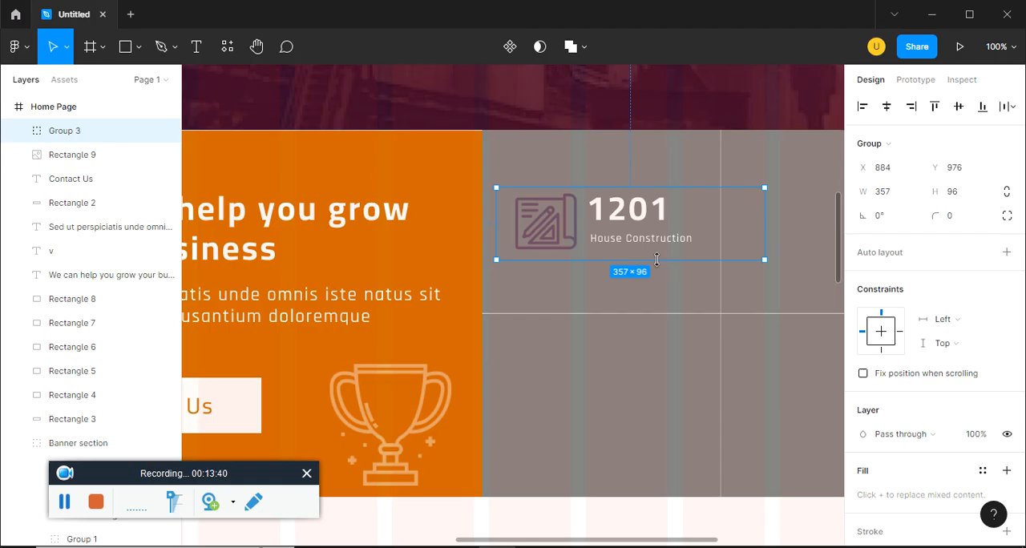
# Duplicate the 1201 House Construction item into the other three statistics cells
pyautogui.moveTo(648, 254); pyautogui.dragTo(639, 403)
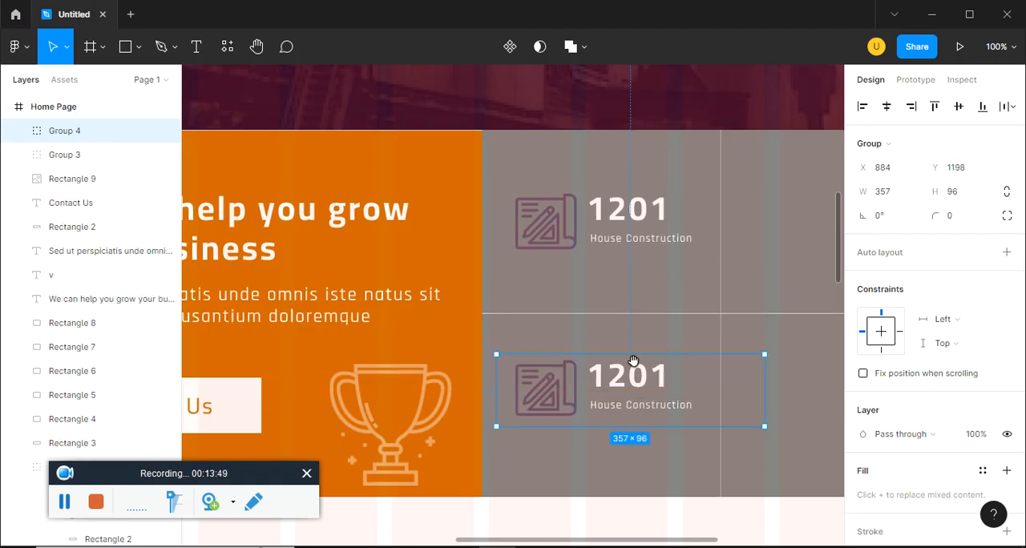
pyautogui.hscroll(5, 520, 305)
pyautogui.click(434, 212)
pyautogui.moveTo(400, 222); pyautogui.dragTo(630, 385)
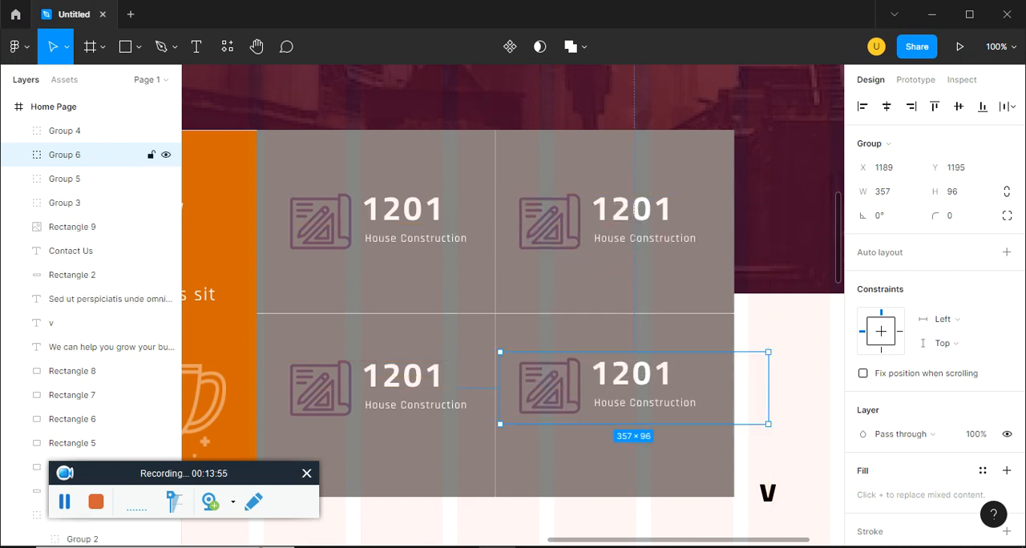
# Delete the four grey cell rectangles behind the statistics items
pyautogui.click(532, 449)
pyautogui.press('Delete')
pyautogui.click(448, 459)
pyautogui.press('Delete')
pyautogui.click(492, 300)
pyautogui.press('Delete')
pyautogui.click(586, 291)
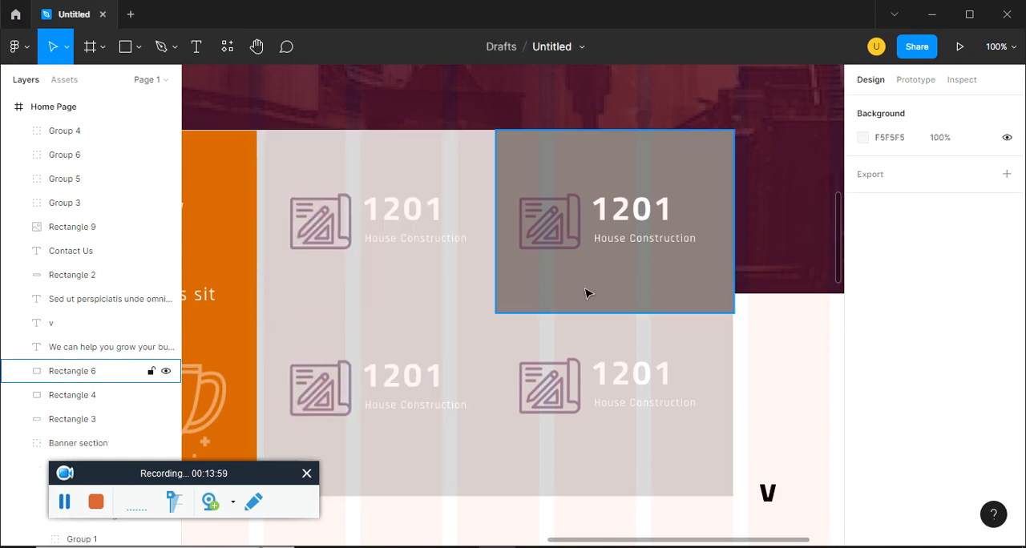
pyautogui.press('Delete')
# Set the fill of the first item's 1201 number and House Construction label to black (000000)
pyautogui.click(430, 219)
pyautogui.click(426, 220)
pyautogui.doubleClick(418, 218)
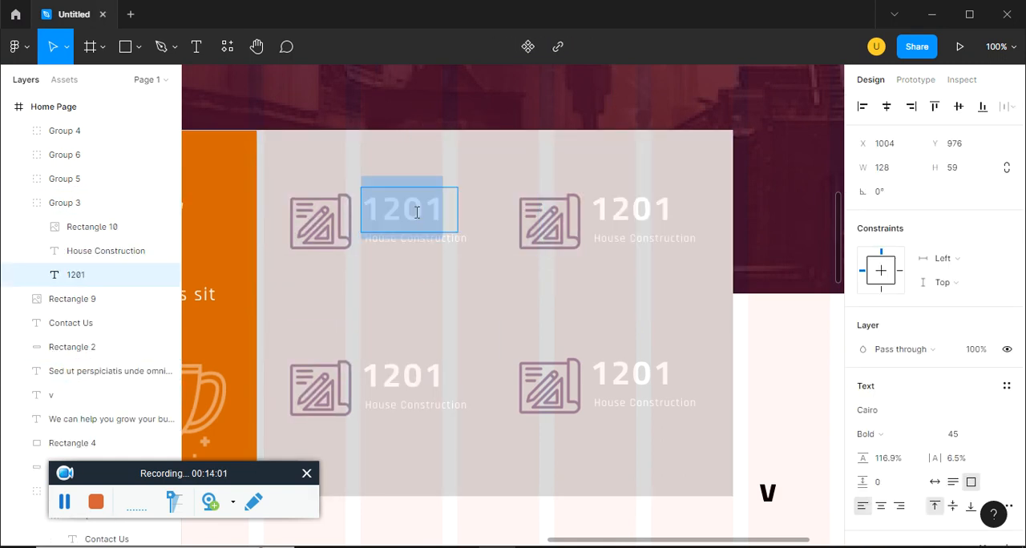
pyautogui.scroll(-3, 929, 442)
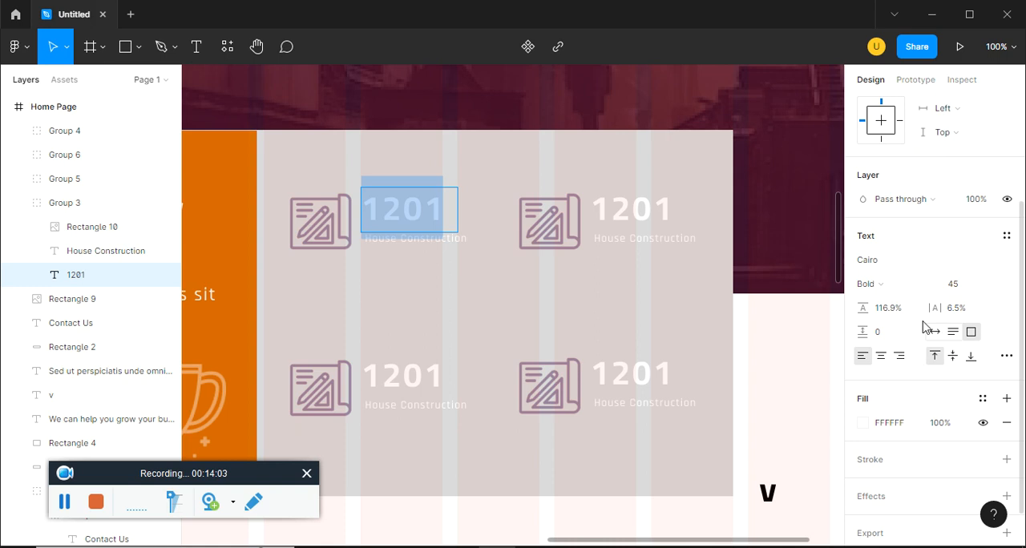
pyautogui.click(863, 423)
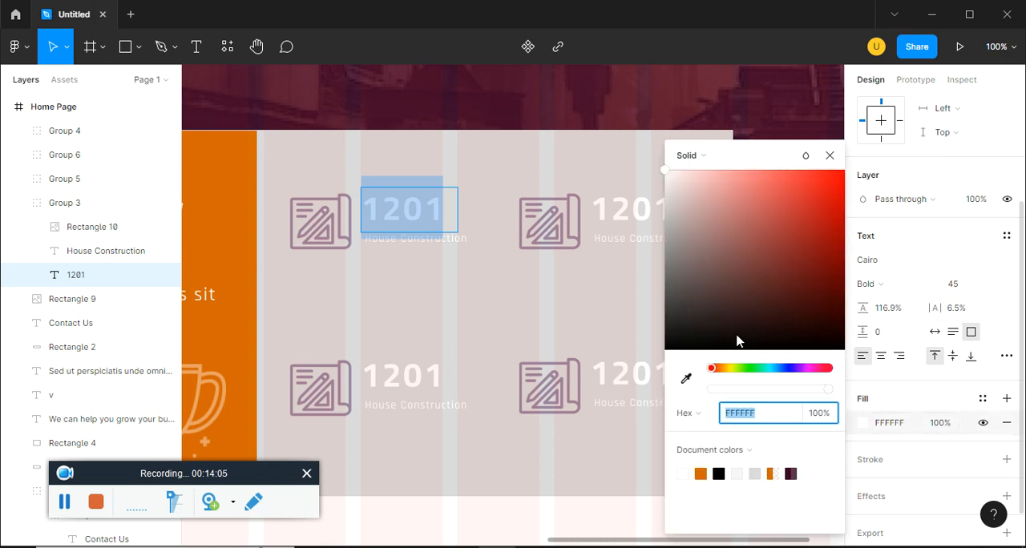
pyautogui.click(664, 348)
pyautogui.click(445, 245)
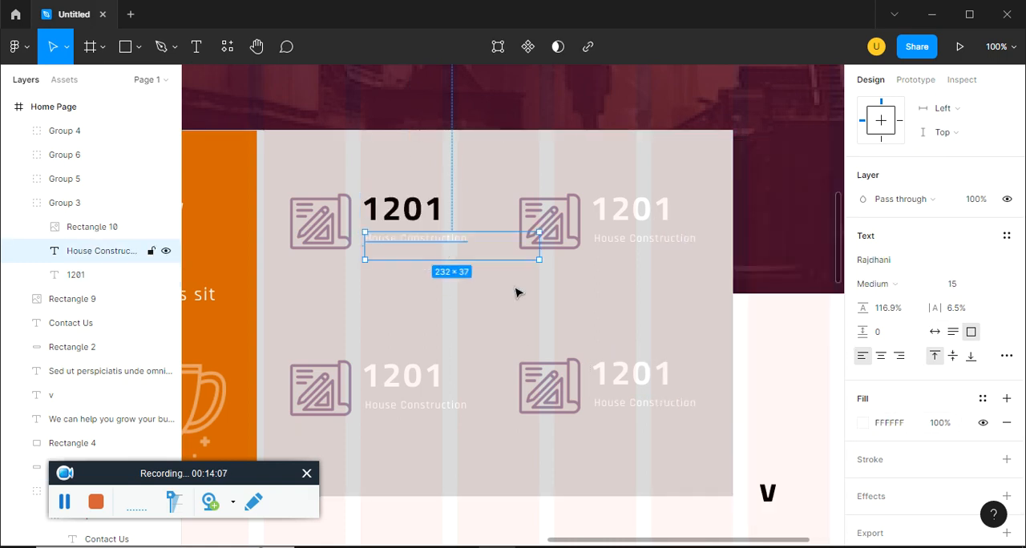
pyautogui.click(861, 423)
pyautogui.click(664, 350)
pyautogui.click(830, 156)
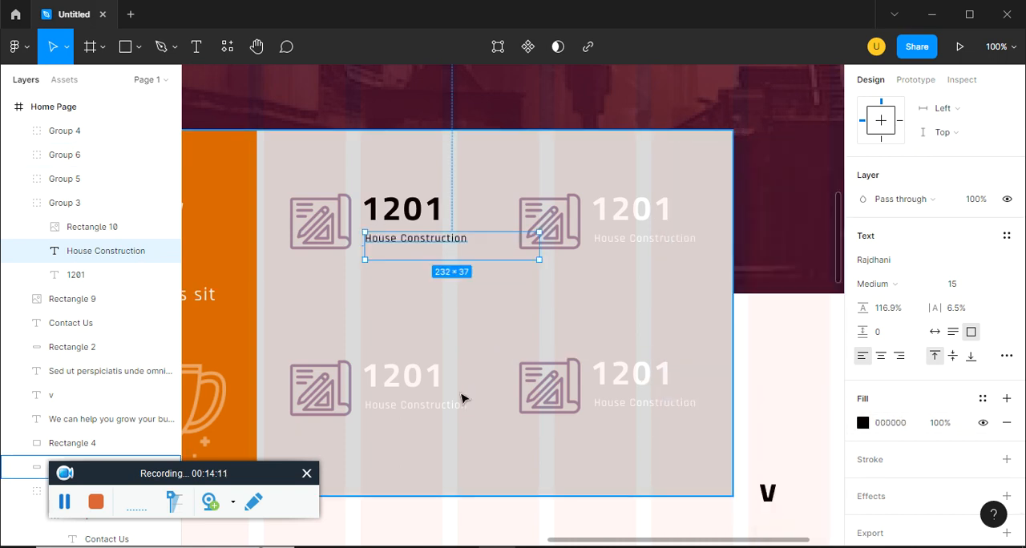
# Delete the three white-text statistics copies and duplicate the black-text 1201 item into their places
pyautogui.click(440, 382)
pyautogui.keyDown('shift'); pyautogui.click(589, 405); pyautogui.keyUp('shift')
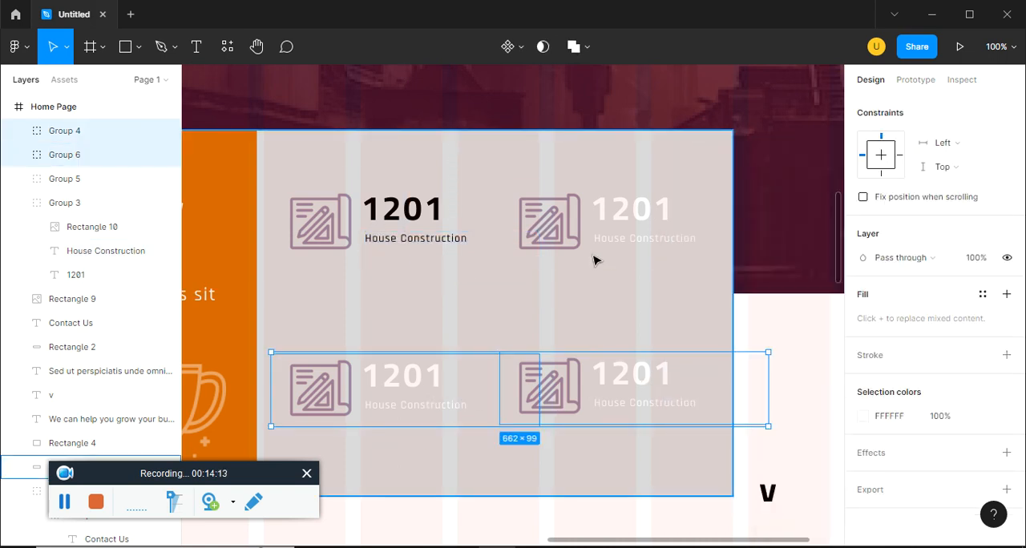
pyautogui.keyDown('shift'); pyautogui.click(595, 246); pyautogui.keyUp('shift')
pyautogui.press('Delete')
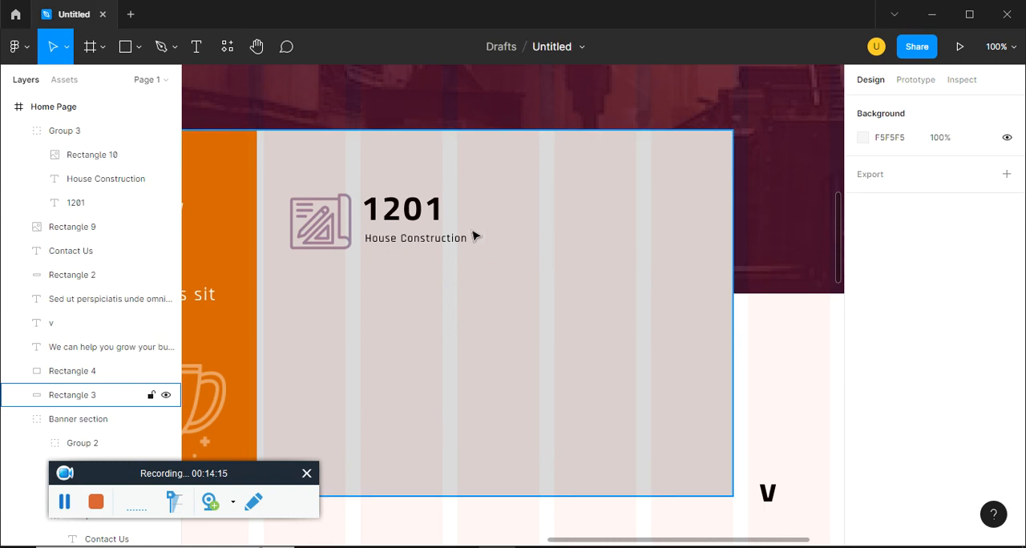
pyautogui.click(420, 223)
pyautogui.keyDown('alt'); pyautogui.moveTo(402, 214); pyautogui.dragTo(617, 228); pyautogui.keyUp('alt')
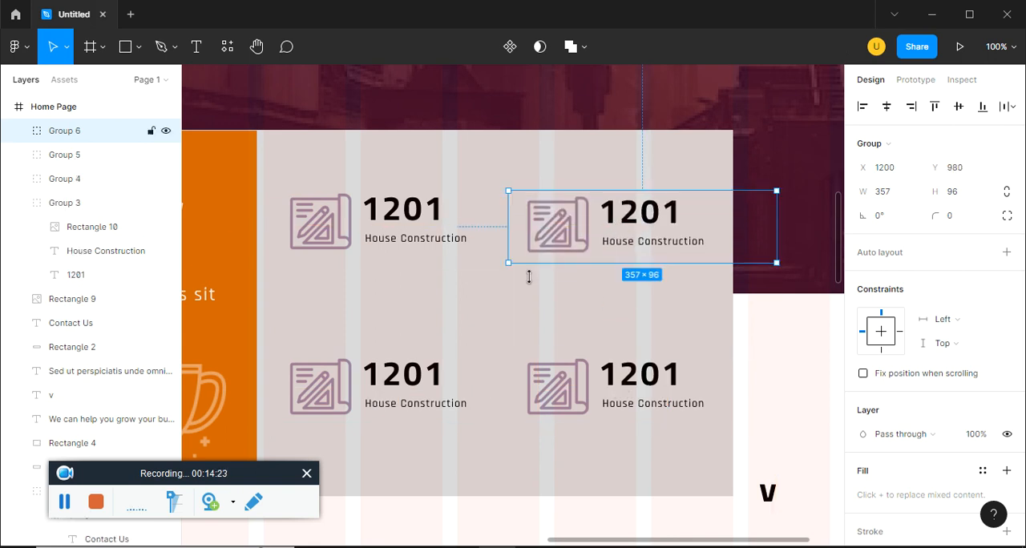
# Set the image fill opacity of the map icons in the two statistics items nearest the orange block to 100%
pyautogui.click(639, 519)
pyautogui.press('-')
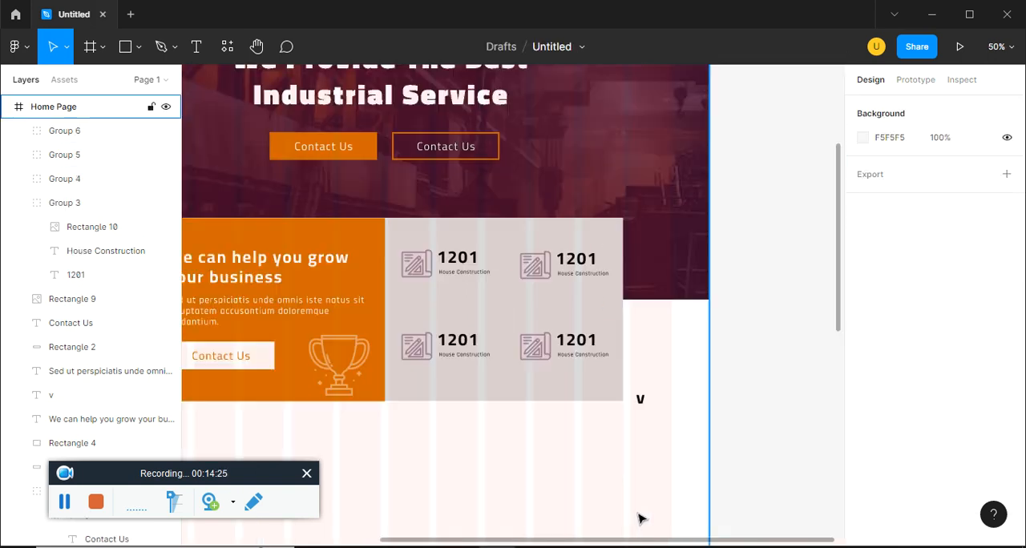
pyautogui.click(425, 350)
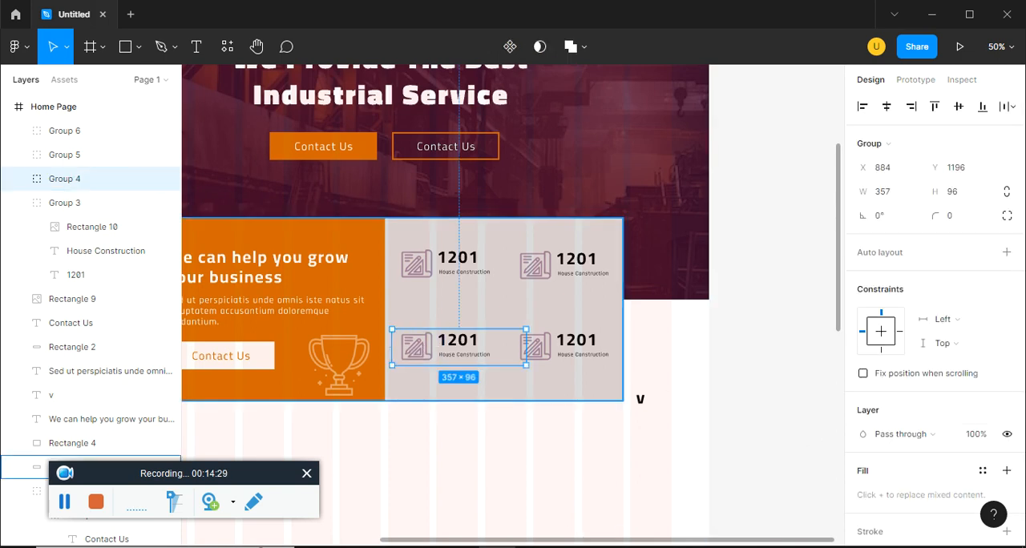
pyautogui.click(416, 345)
pyautogui.doubleClick(417, 344)
pyautogui.click(939, 411)
pyautogui.write('100')
pyautogui.press('Return')
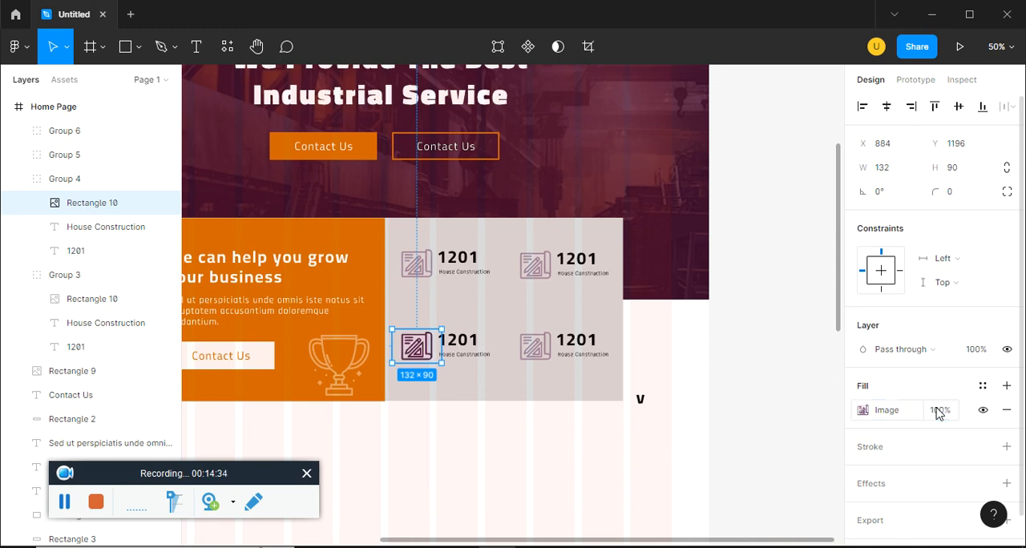
pyautogui.click(420, 270)
pyautogui.doubleClick(423, 272)
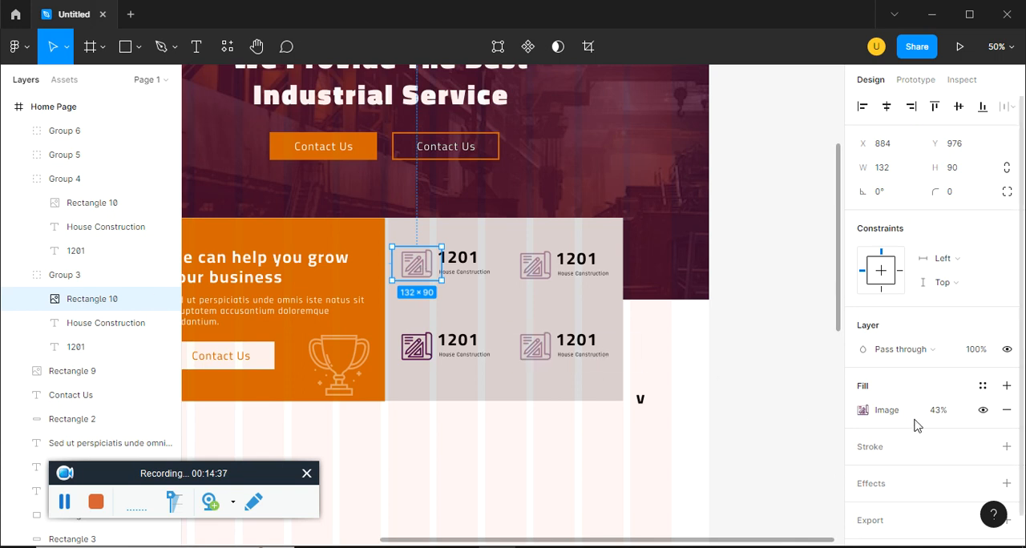
pyautogui.click(943, 416)
pyautogui.write('100')
pyautogui.press('Return')
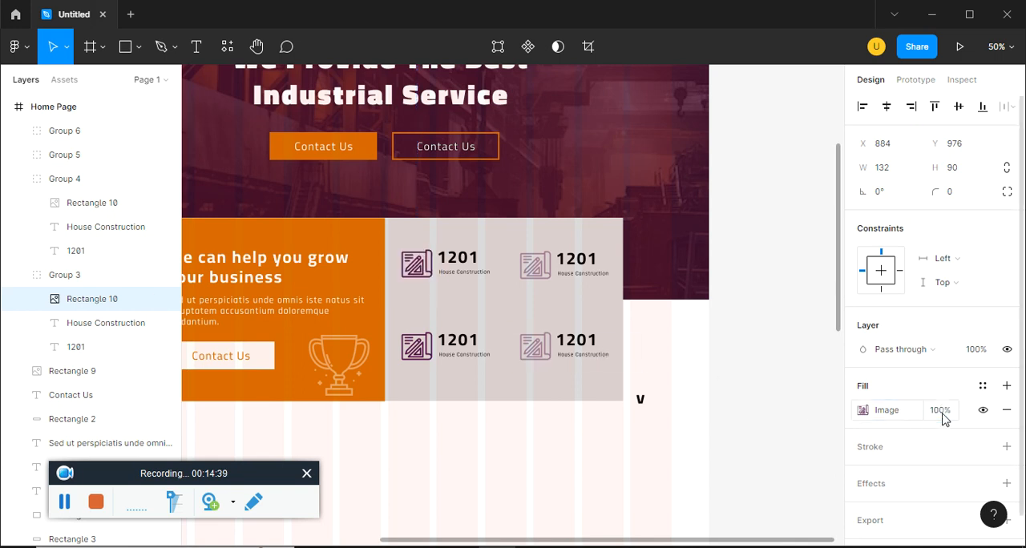
# Set the image fill opacity of the map icons in the two statistics items farthest from the orange block to 100%
pyautogui.doubleClick(535, 273)
pyautogui.click(939, 417)
pyautogui.write('1200')
pyautogui.press('Return')
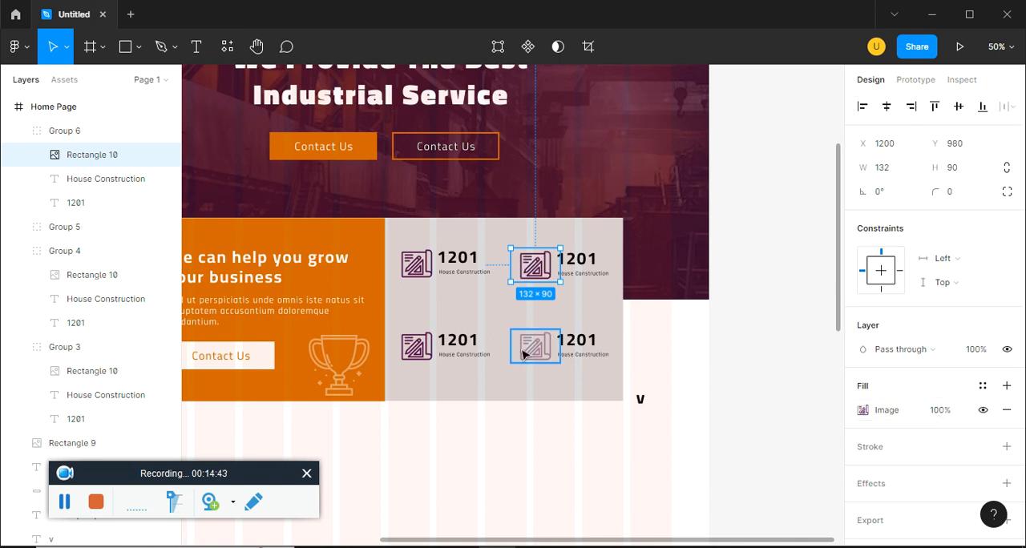
pyautogui.doubleClick(525, 352)
pyautogui.click(939, 412)
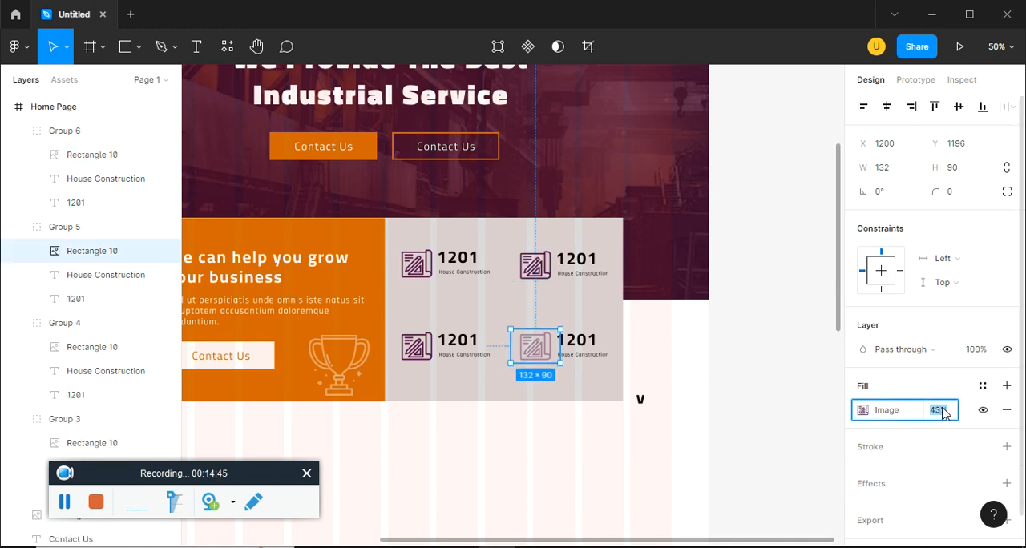
pyautogui.write('100')
pyautogui.press('Return')
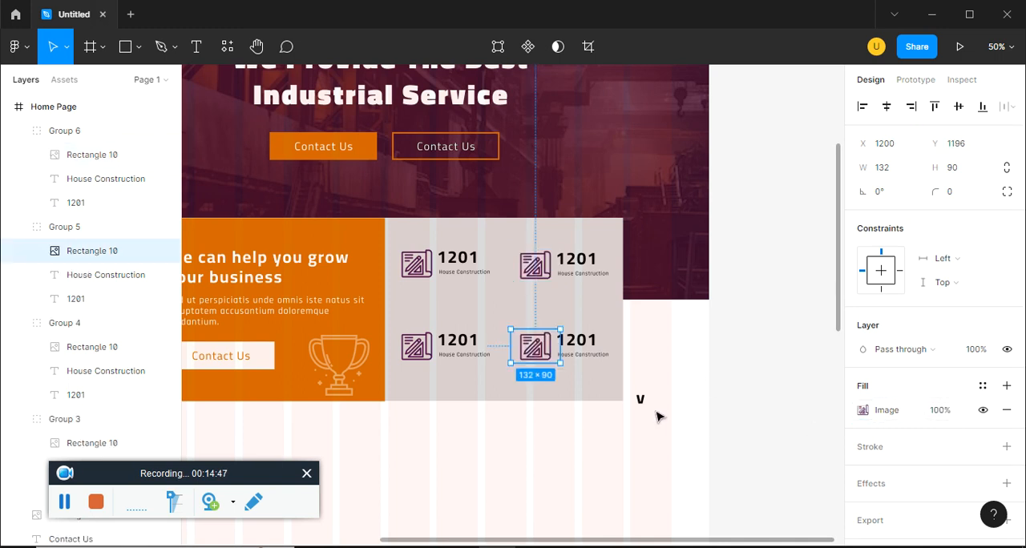
# Delete the stray "v" text beside the statistics block
pyautogui.click(655, 416)
pyautogui.click(640, 398)
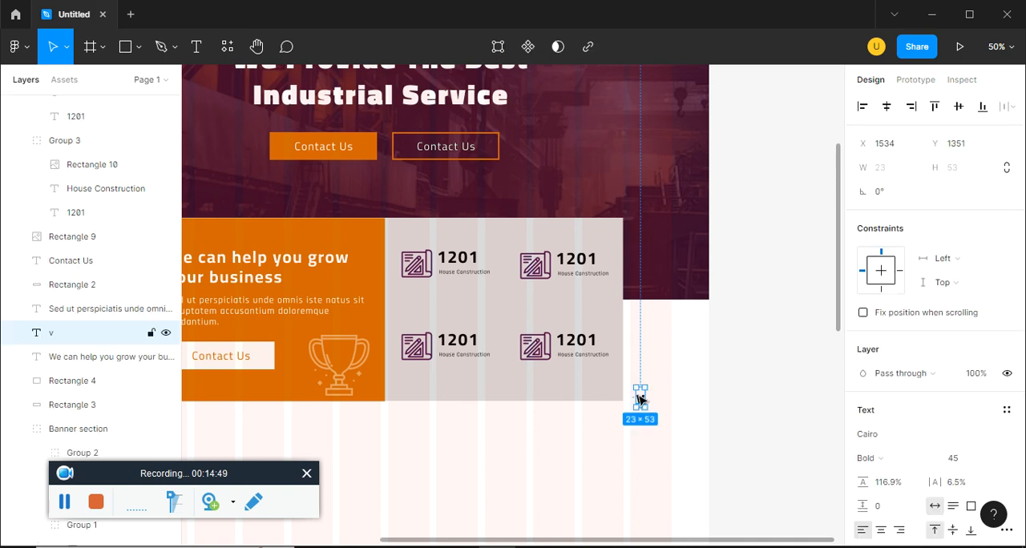
pyautogui.press('-')
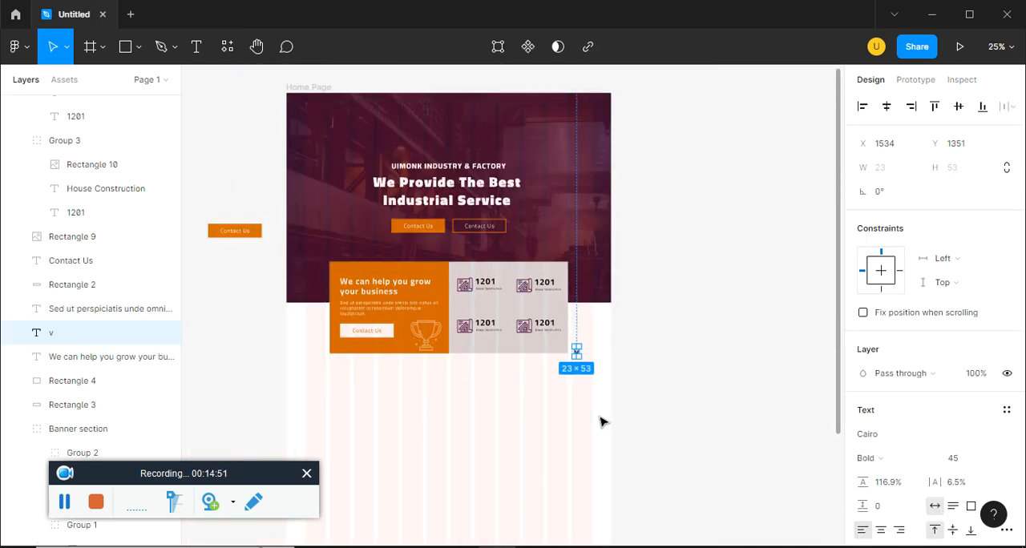
pyautogui.press('Delete')
# Set the fill of the large rectangle behind the statistics items to white (FFFFFF)
pyautogui.scroll(-1, 529, 392)
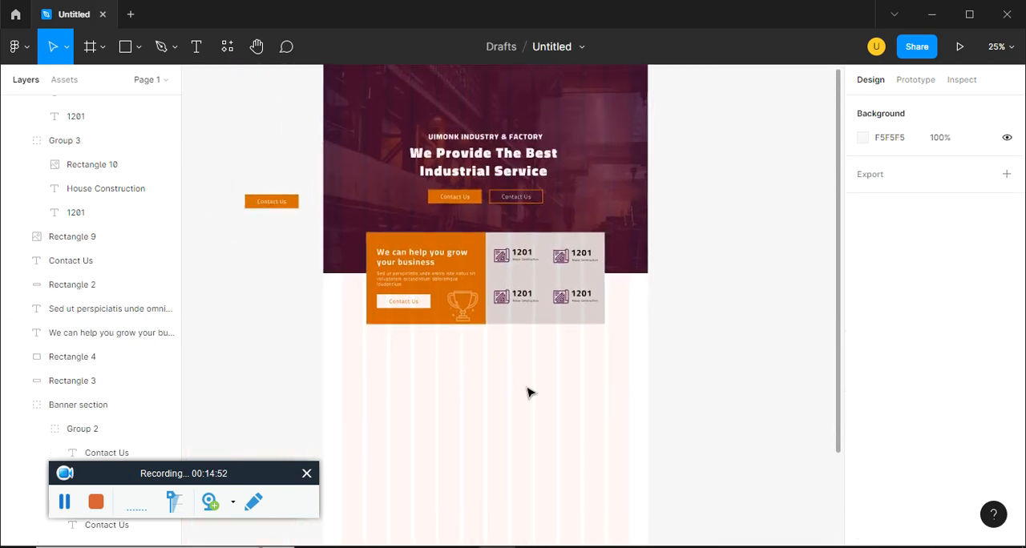
pyautogui.click(573, 317)
pyautogui.scroll(-1, 955, 417)
pyautogui.click(863, 379)
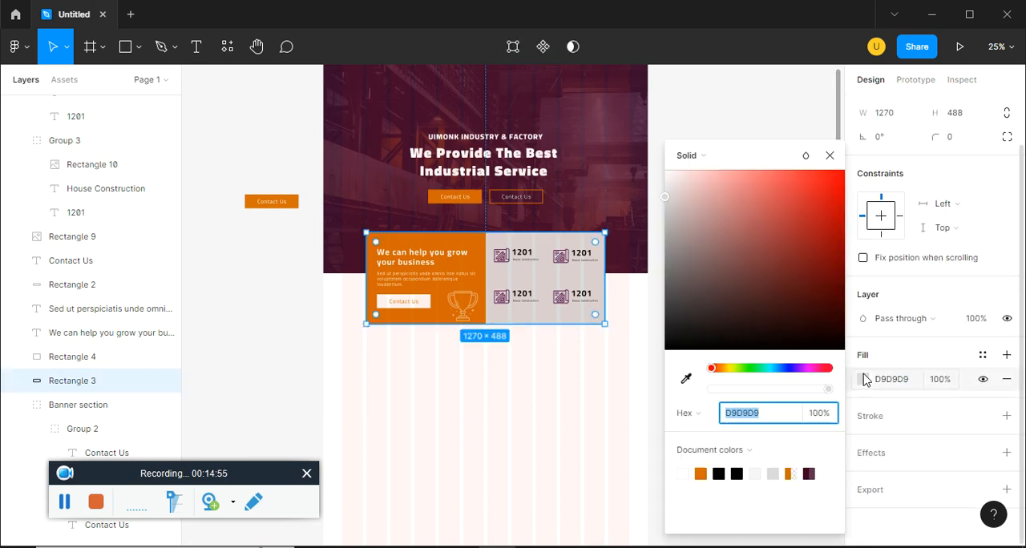
pyautogui.moveTo(767, 290); pyautogui.dragTo(646, 146)
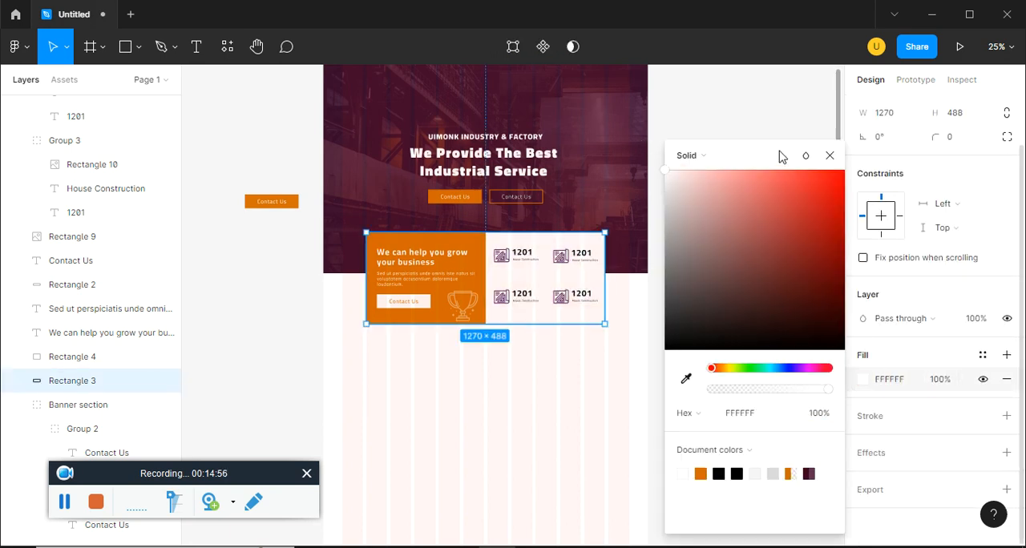
pyautogui.click(831, 156)
# Check the services section in ep15.pdf, then copy the "We can help you grow your business" heading outside the frame with fill 000000
pyautogui.hotkey('alt', 'Tab')
pyautogui.scroll(-5, 556, 403)
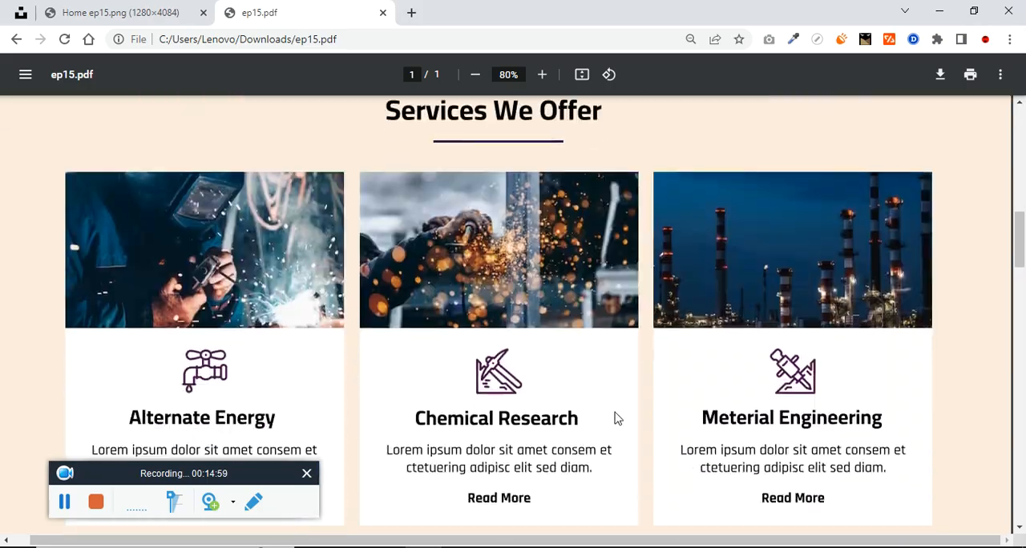
pyautogui.hotkey('alt', 'Tab')
pyautogui.moveTo(416, 262); pyautogui.dragTo(239, 308)
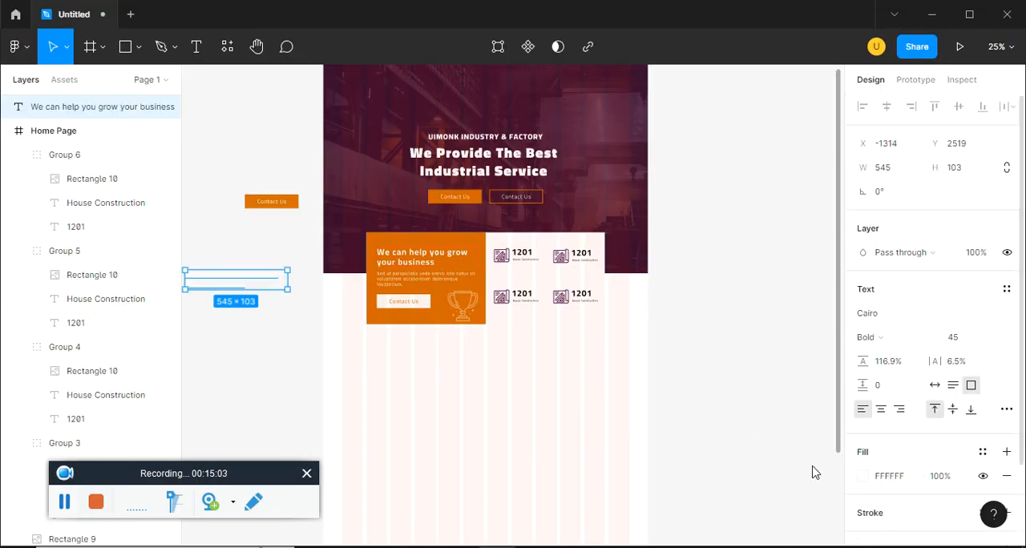
pyautogui.click(862, 476)
pyautogui.write('2B1B1B')
pyautogui.press('Return')
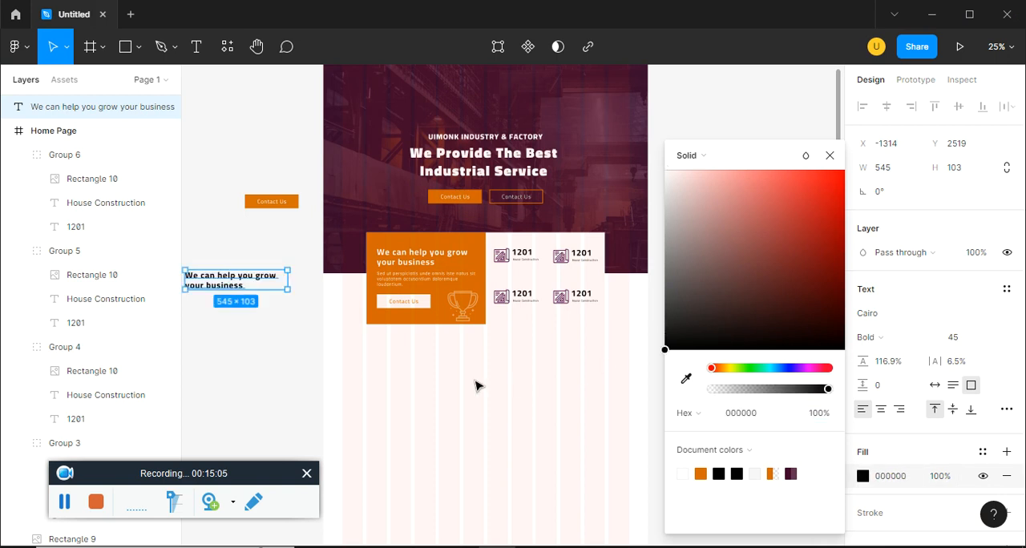
# Copy the "Sed ut perspiciatis" paragraph outside the frame below the black heading and set its fill to black
pyautogui.click(472, 383)
pyautogui.hscroll(-3, 505, 353)
pyautogui.moveTo(552, 276); pyautogui.dragTo(361, 307)
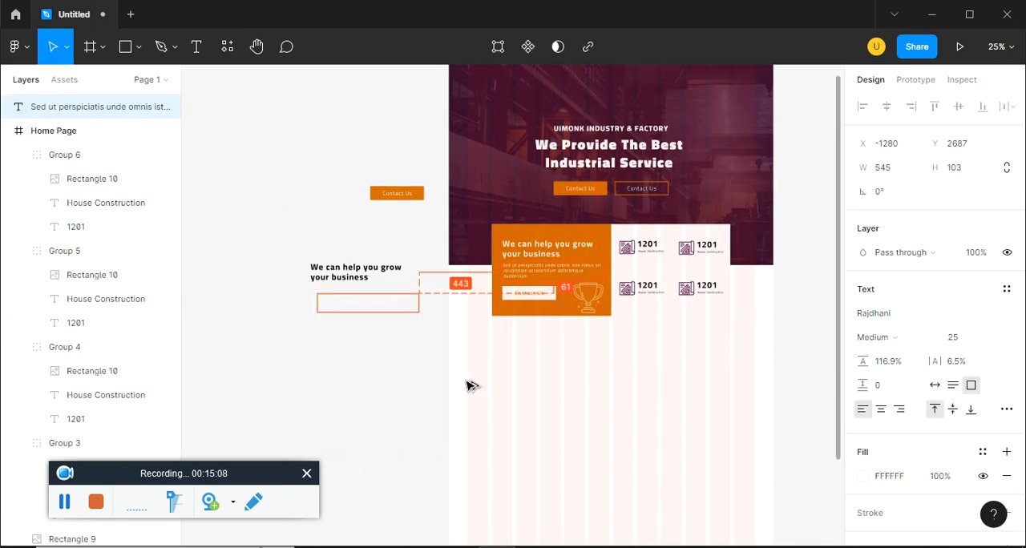
pyautogui.click(862, 476)
pyautogui.write('2B1B1B')
pyautogui.press('Return')
pyautogui.click(627, 476)
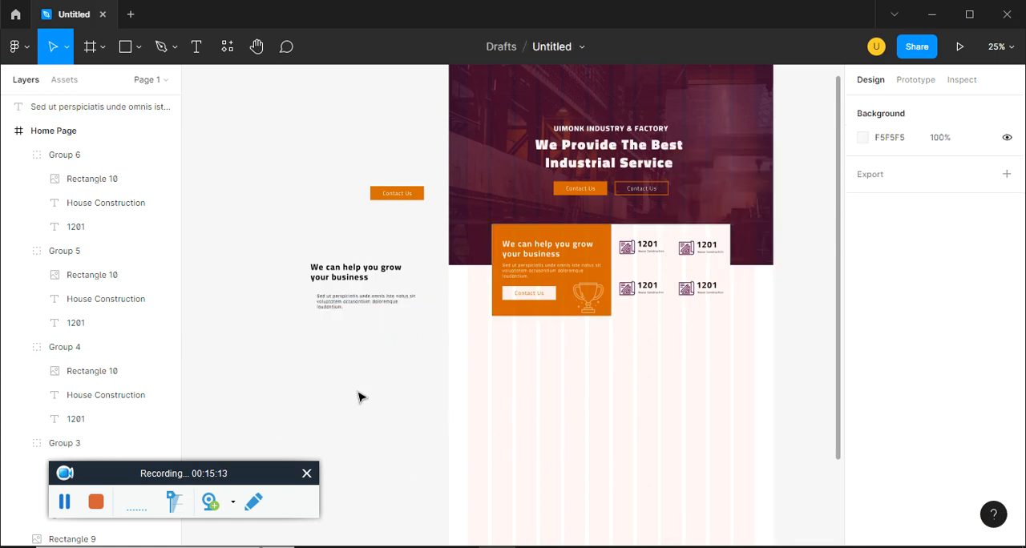
# Place a copy of the black heading inside the Home Page frame, below the orange and white block
pyautogui.moveTo(344, 279); pyautogui.dragTo(598, 365)
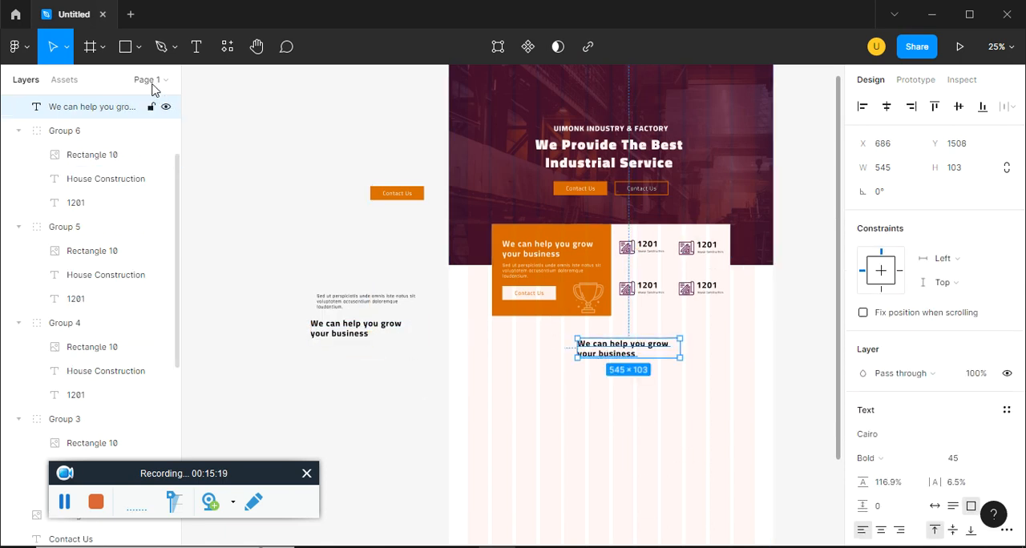
# Draw a grey rectangle outside the frame below the sample texts and set its size to 500 × 75
pyautogui.click(159, 46)
pyautogui.click(143, 52)
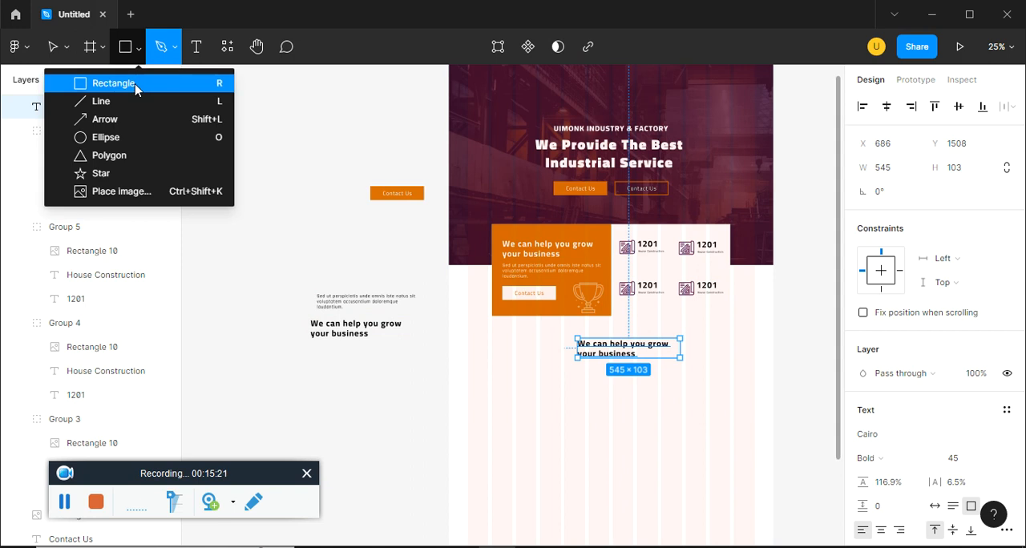
pyautogui.click(138, 84)
pyautogui.moveTo(283, 367); pyautogui.dragTo(378, 393)
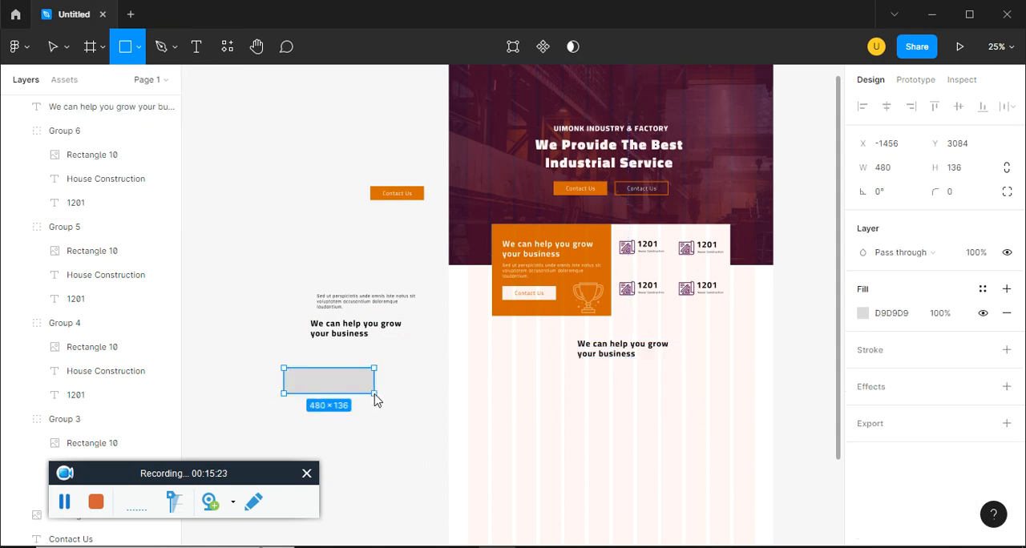
pyautogui.click(954, 170)
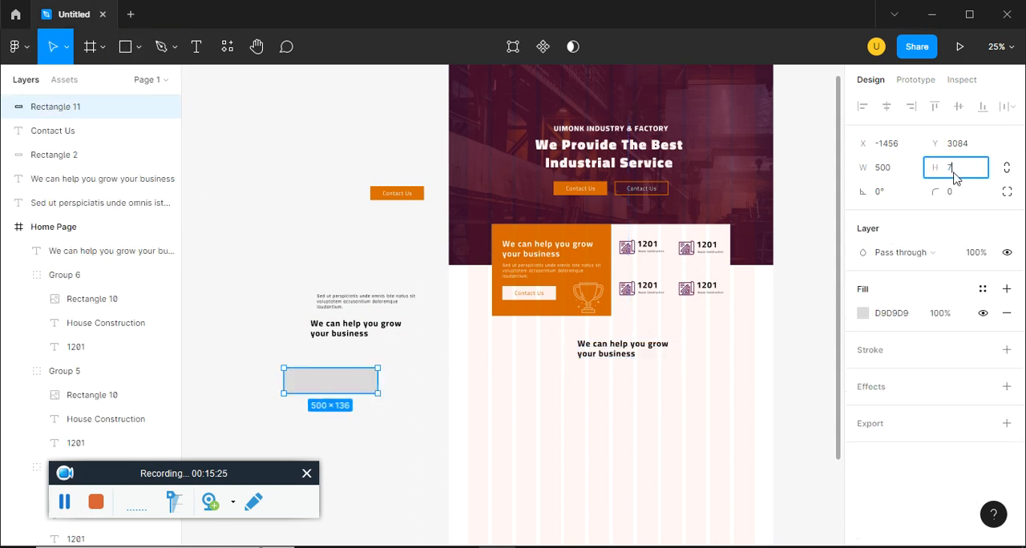
pyautogui.press('Return')
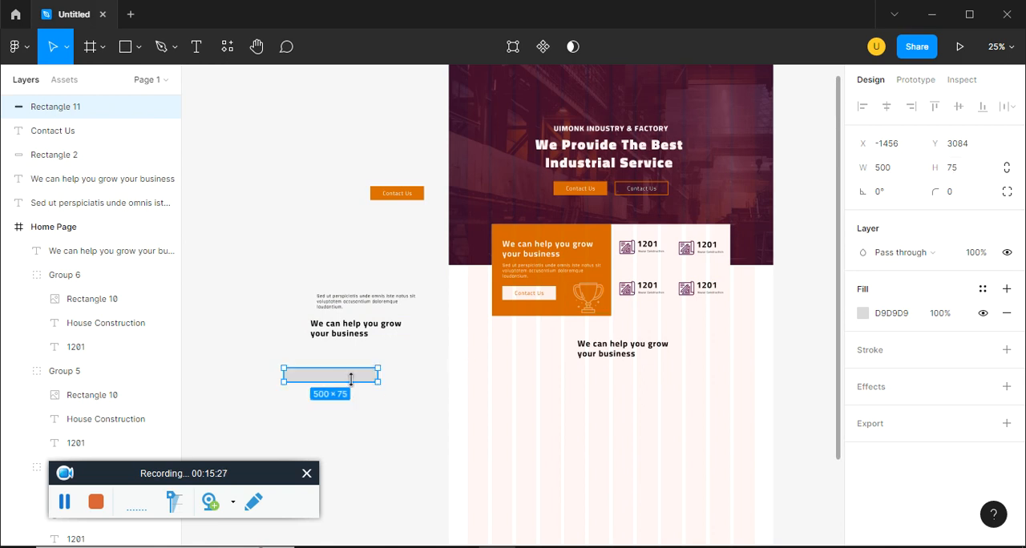
# Duplicate the 500 × 75 grey rectangle just below itself and set the copy's height to 35
pyautogui.click(363, 421)
pyautogui.moveTo(367, 376); pyautogui.dragTo(367, 401)
pyautogui.click(955, 171)
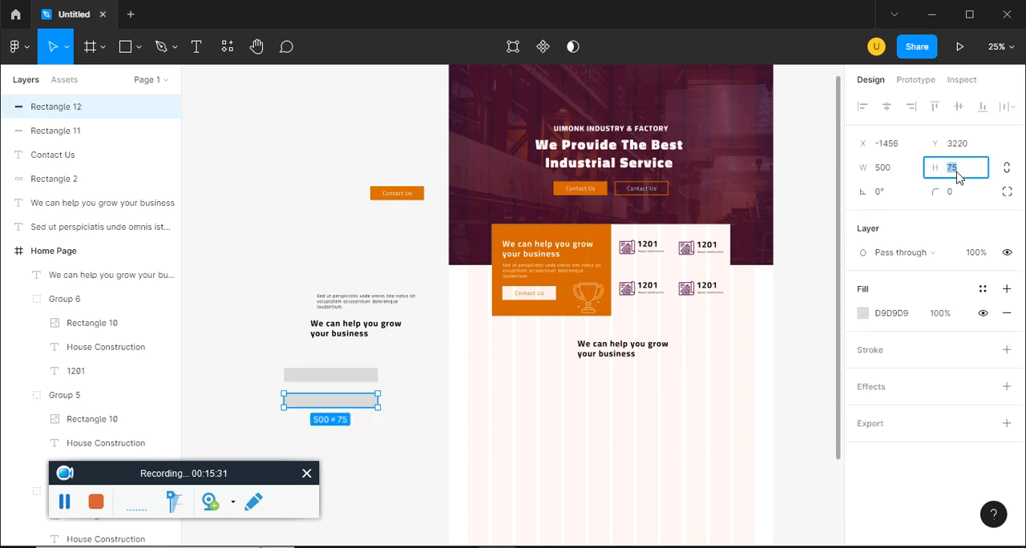
pyautogui.press('Return')
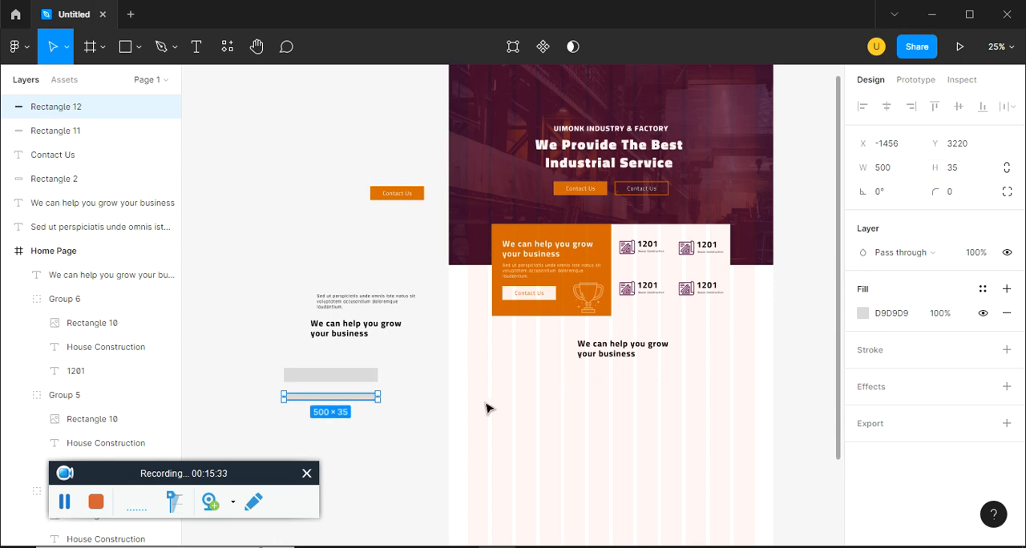
pyautogui.click(367, 405)
# Replace the Home Page copy of the black heading with the "Services We Offer" text from ep15.pdf
pyautogui.hotkey('alt', 'Tab')
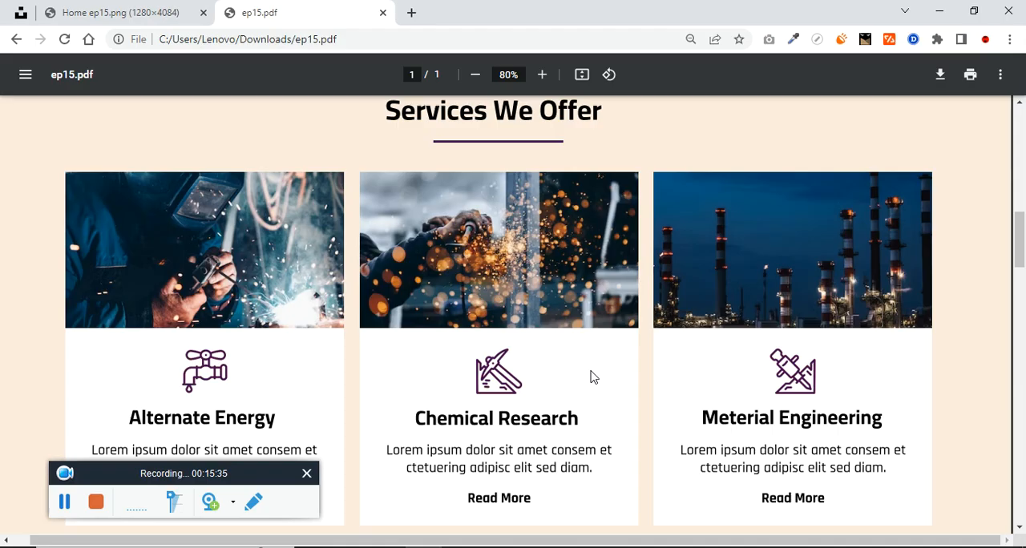
pyautogui.scroll(2, 492, 406)
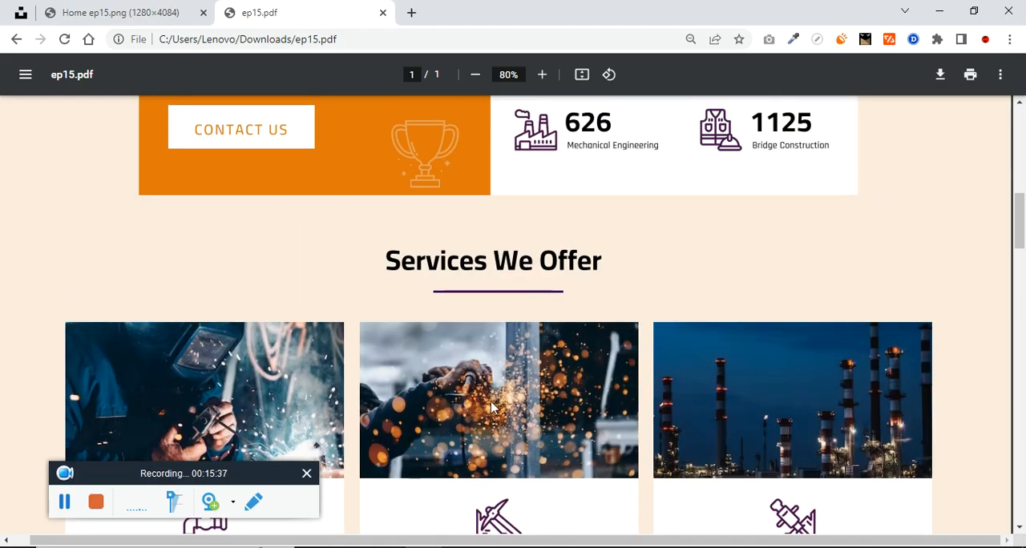
pyautogui.moveTo(396, 260); pyautogui.dragTo(605, 260)
pyautogui.hotkey('ctrl', 'c')
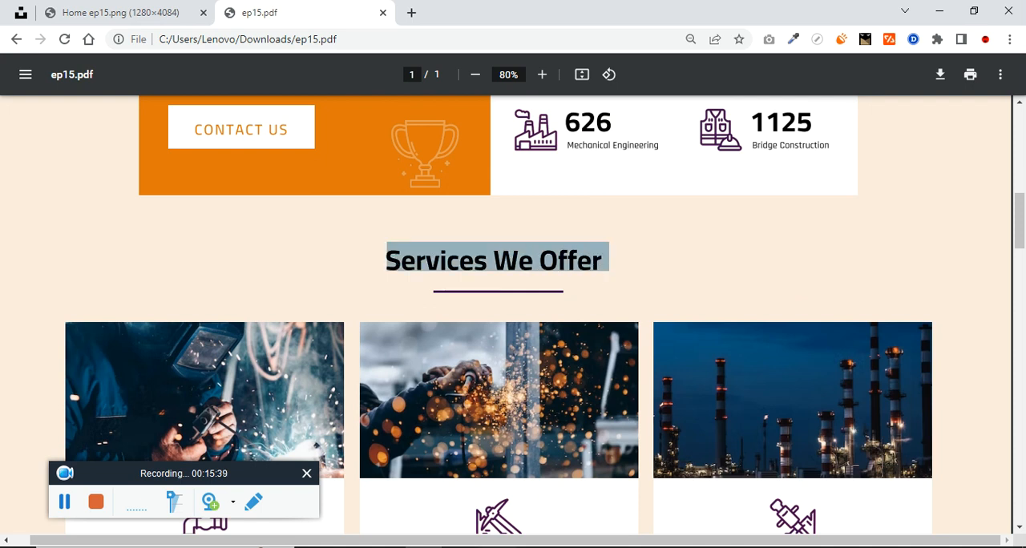
pyautogui.hotkey('alt', 'Tab')
pyautogui.click(632, 355)
pyautogui.press('Return')
pyautogui.hotkey('ctrl', 'v')
pyautogui.press('Escape')
# Resize the "Services We Offer" text box to about 427 × 65 and centre it horizontally in the frame
pyautogui.moveTo(680, 347); pyautogui.dragTo(659, 344)
pyautogui.click(651, 388)
pyautogui.click(613, 346)
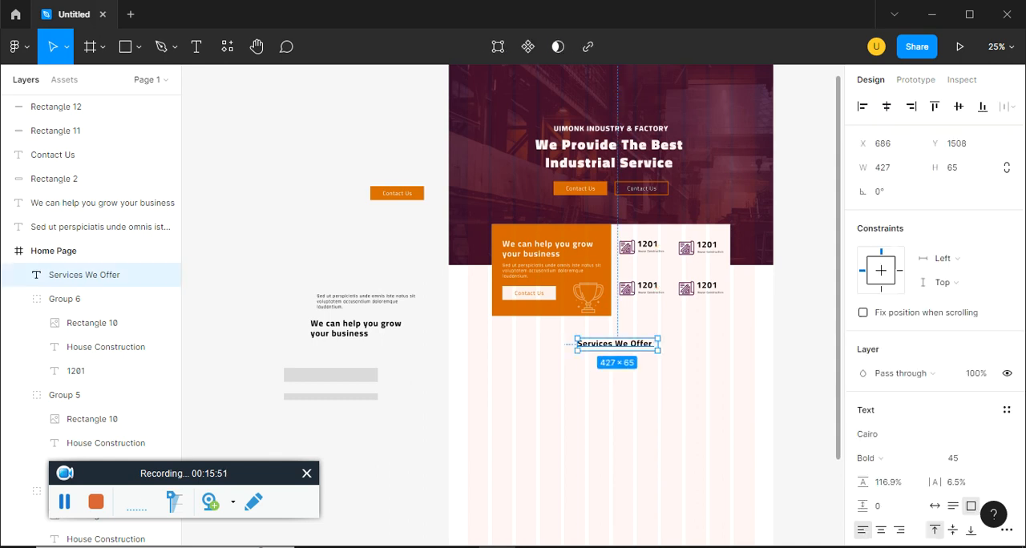
pyautogui.click(895, 107)
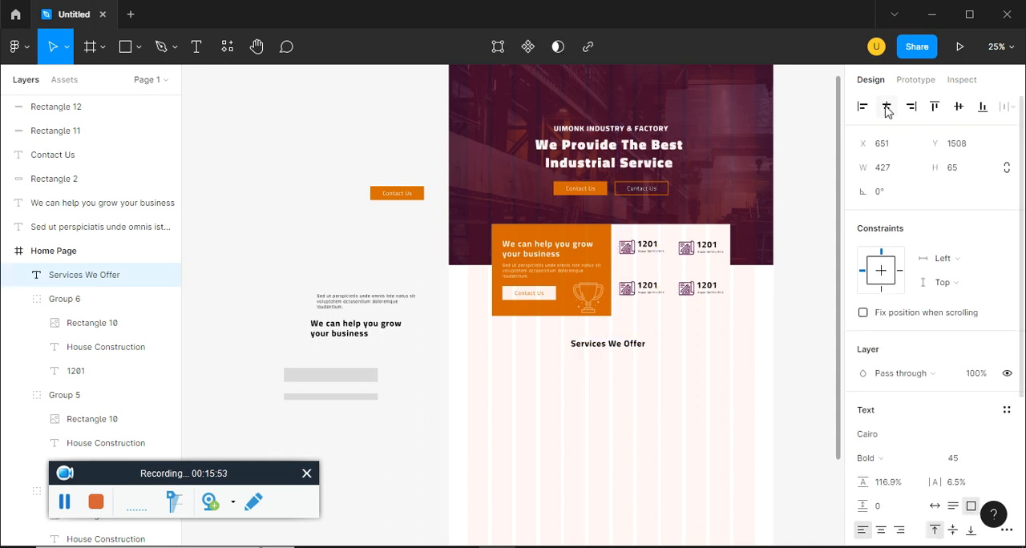
# Draw a thin underline rectangle of about 274 × 2 directly below the "Services We Offer" heading
pyautogui.click(139, 48)
pyautogui.click(128, 83)
pyautogui.hotkey('ctrl', '+')
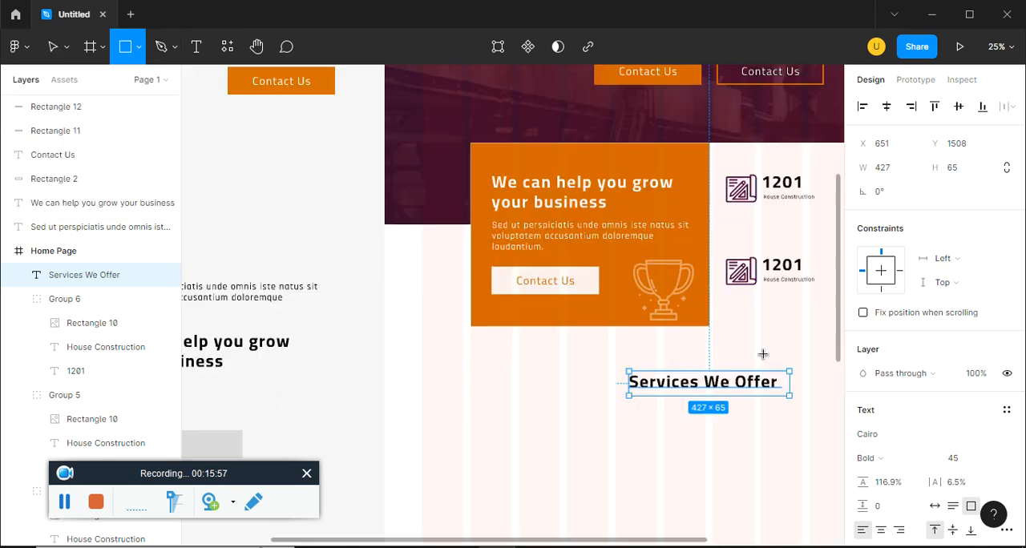
pyautogui.hotkey('ctrl', '+')
pyautogui.moveTo(725, 424); pyautogui.dragTo(470, 368)
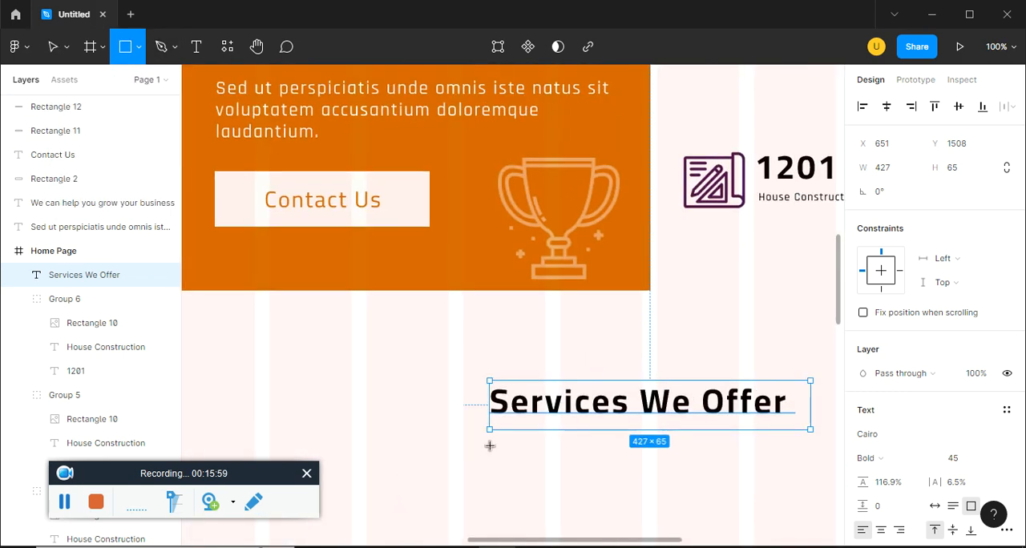
pyautogui.moveTo(490, 432); pyautogui.dragTo(695, 434)
# Fill the underline with the maroon colour 42032C copied from the boxdayout note in Notepad
pyautogui.click(862, 433)
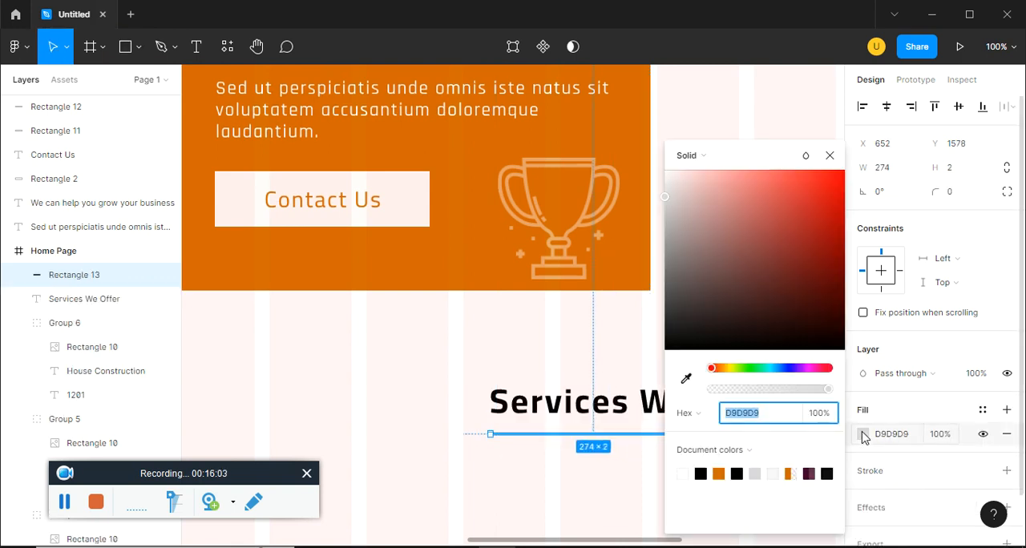
pyautogui.hotkey('alt', 'Tab')
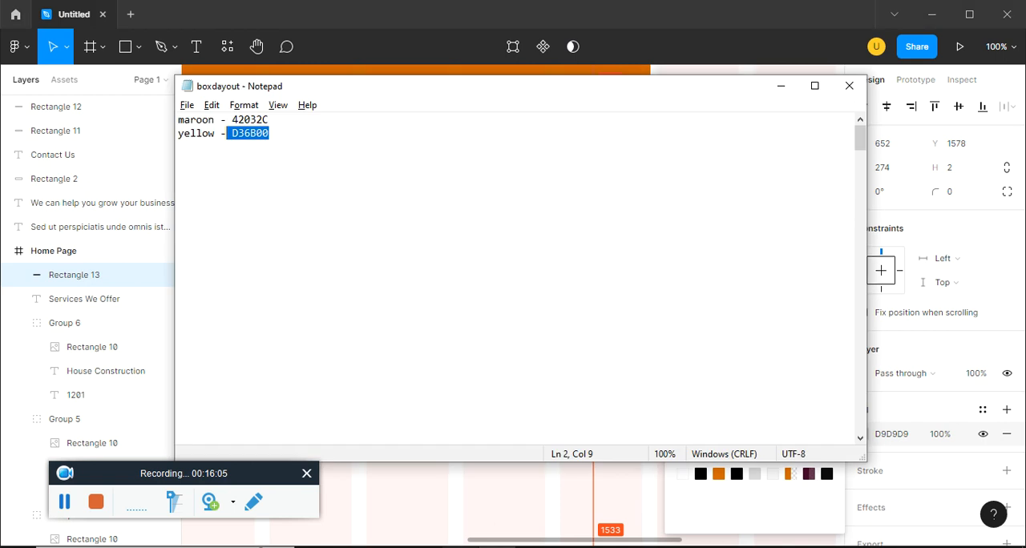
pyautogui.moveTo(269, 120); pyautogui.dragTo(231, 120)
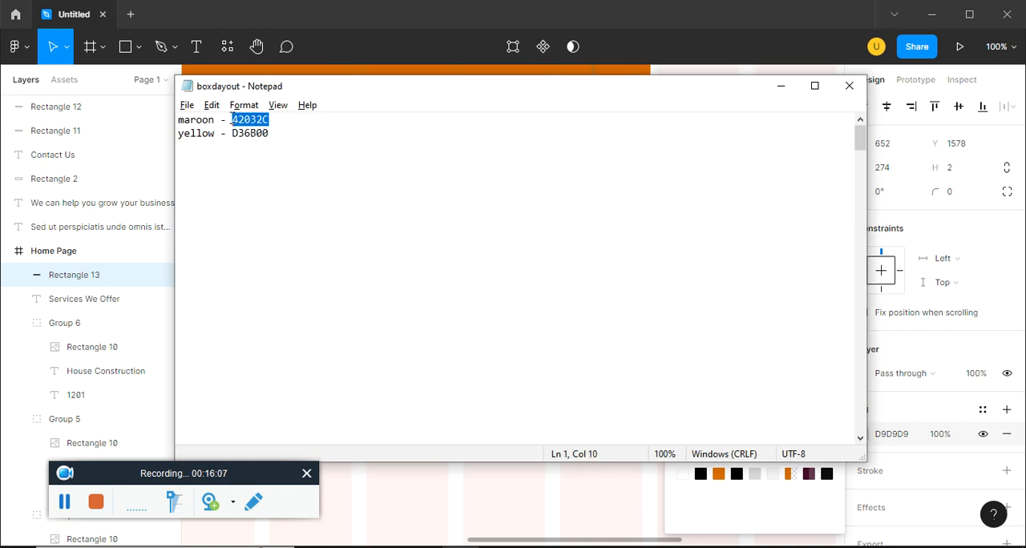
pyautogui.hotkey('ctrl', 'c')
pyautogui.hotkey('alt', 'Tab')
pyautogui.click(879, 435)
pyautogui.hotkey('ctrl', 'v')
pyautogui.press('Return')
pyautogui.click(655, 441)
pyautogui.click(657, 435)
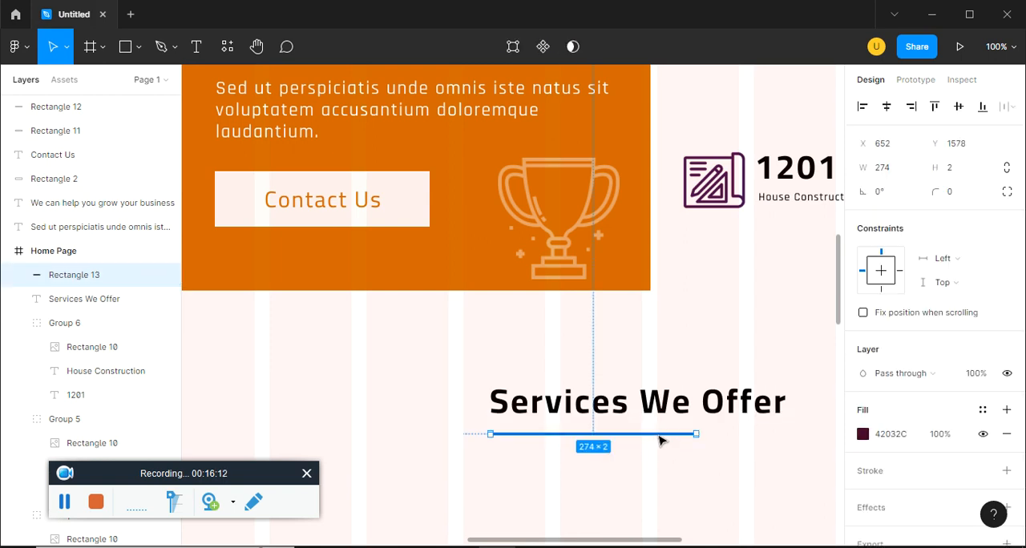
# Group the "Services We Offer" heading with its centred underline and place a copy outside the frame below the grey rectangles
pyautogui.moveTo(665, 396); pyautogui.dragTo(460, 340)
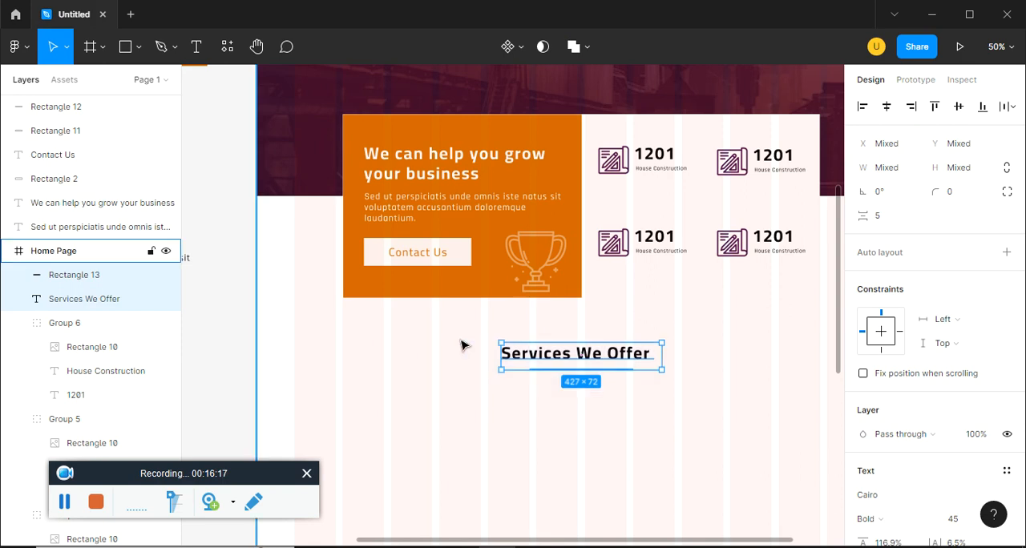
pyautogui.hotkey('ctrl', 'g')
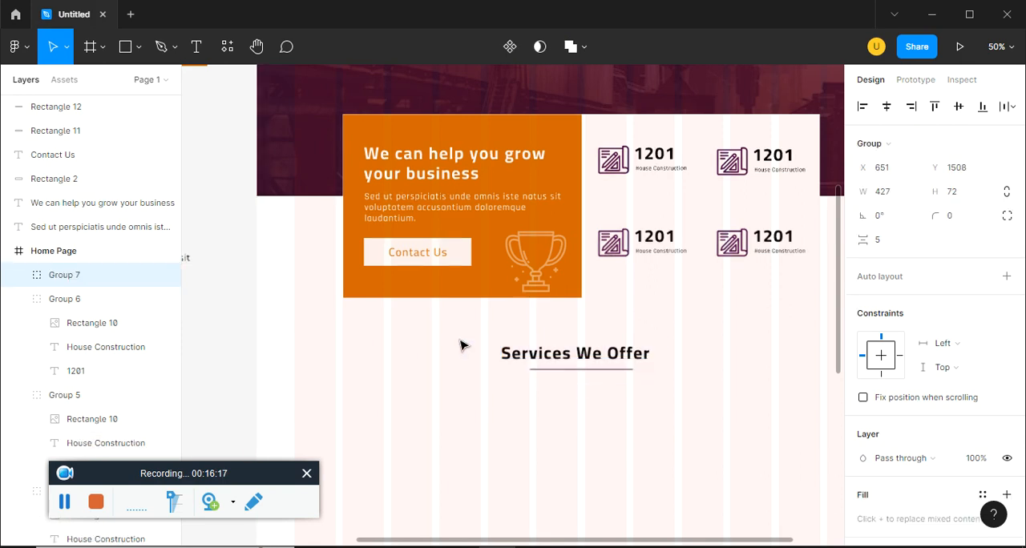
pyautogui.hotkey('ctrl', '-')
pyautogui.moveTo(553, 385); pyautogui.dragTo(644, 376)
pyautogui.moveTo(659, 321); pyautogui.dragTo(352, 415)
pyautogui.press('Escape')
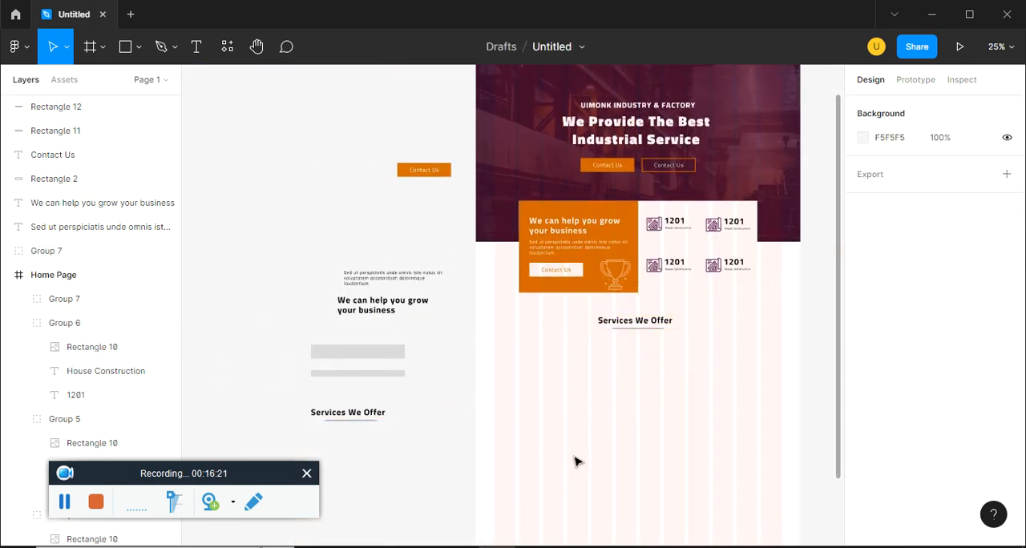
# Examine the layout of the service cards in ep15.pdf
pyautogui.hotkey('ctrl', '+')
pyautogui.moveTo(662, 424); pyautogui.dragTo(495, 393)
pyautogui.hotkey('alt', 'Tab')
pyautogui.hotkey('alt', 'Tab')
pyautogui.click(497, 547)
pyautogui.click(498, 547)
pyautogui.hotkey('alt', 'Tab')
pyautogui.scroll(-5, 396, 321)
pyautogui.hotkey('alt', 'Tab')
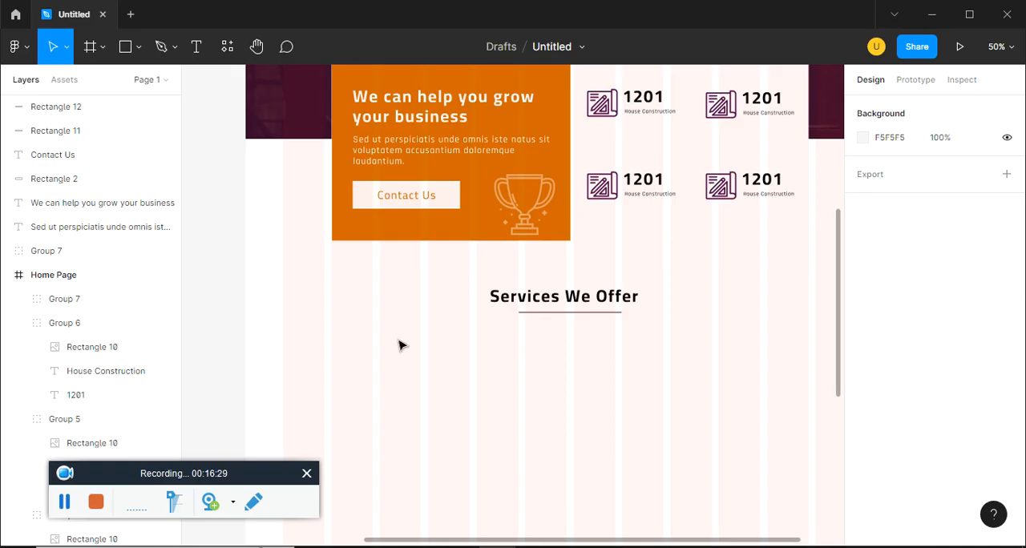
# Draw a 496 × 240 image placeholder rectangle in the Home Page frame, below the services heading at the first grid columns
pyautogui.click(138, 47)
pyautogui.click(112, 84)
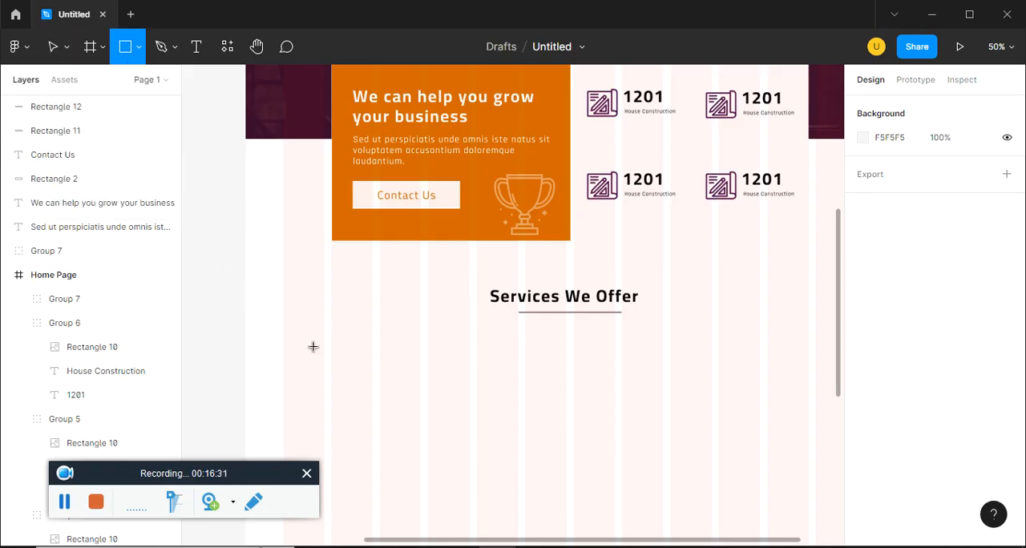
pyautogui.click(283, 326)
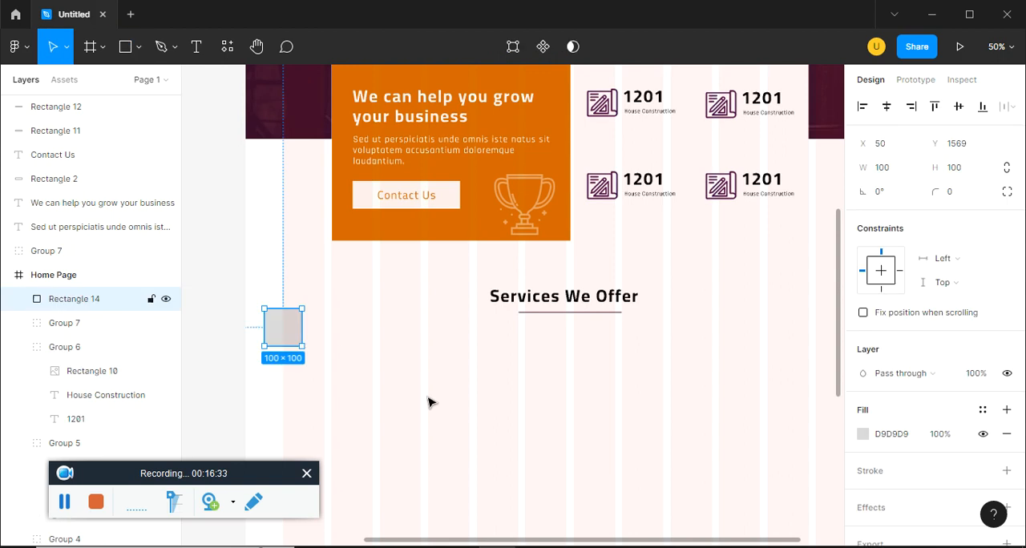
pyautogui.click(438, 408)
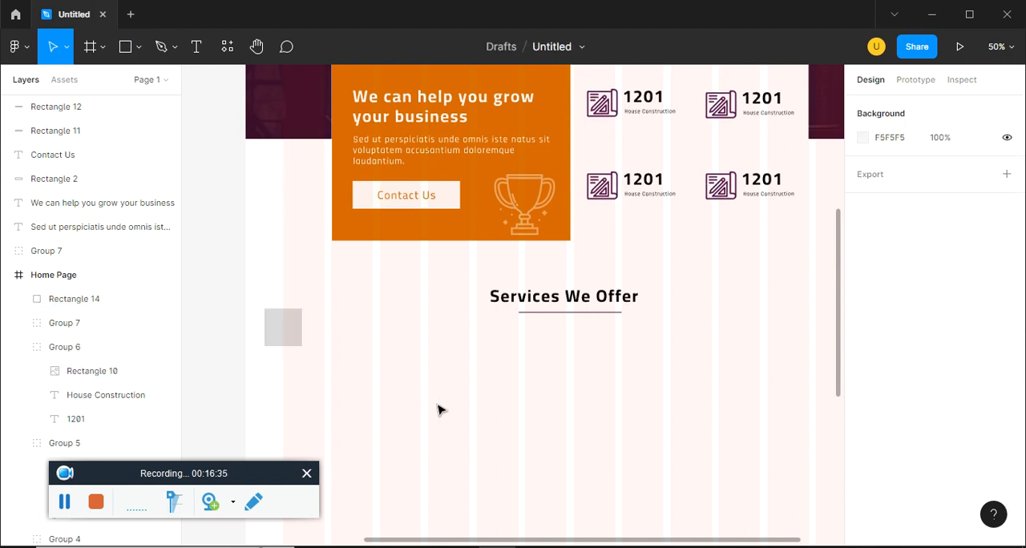
pyautogui.click(281, 335)
pyautogui.moveTo(300, 346); pyautogui.dragTo(445, 384)
pyautogui.moveTo(384, 358); pyautogui.dragTo(467, 360)
pyautogui.moveTo(432, 397); pyautogui.dragTo(459, 336)
# Duplicate the placeholder below itself and resize the copy to about 238 × 106 as the card's icon box
pyautogui.keyDown('alt'); pyautogui.moveTo(418, 299); pyautogui.dragTo(419, 392); pyautogui.keyUp('alt')
pyautogui.keyDown('alt'); pyautogui.moveTo(493, 423); pyautogui.dragTo(428, 366); pyautogui.keyUp('alt')
pyautogui.hotkey('alt', 'Tab')
pyautogui.hotkey('alt', 'Tab')
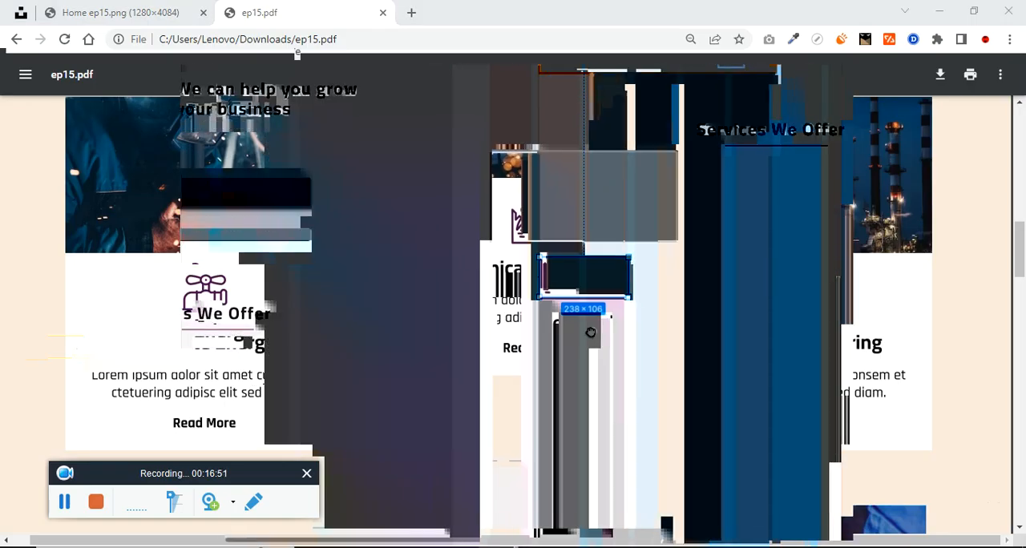
# Copy the black sample heading and paragraph into the service card, stacked below the icon box
pyautogui.click(284, 112)
pyautogui.moveTo(264, 105); pyautogui.dragTo(586, 338)
pyautogui.moveTo(363, 362); pyautogui.dragTo(525, 430)
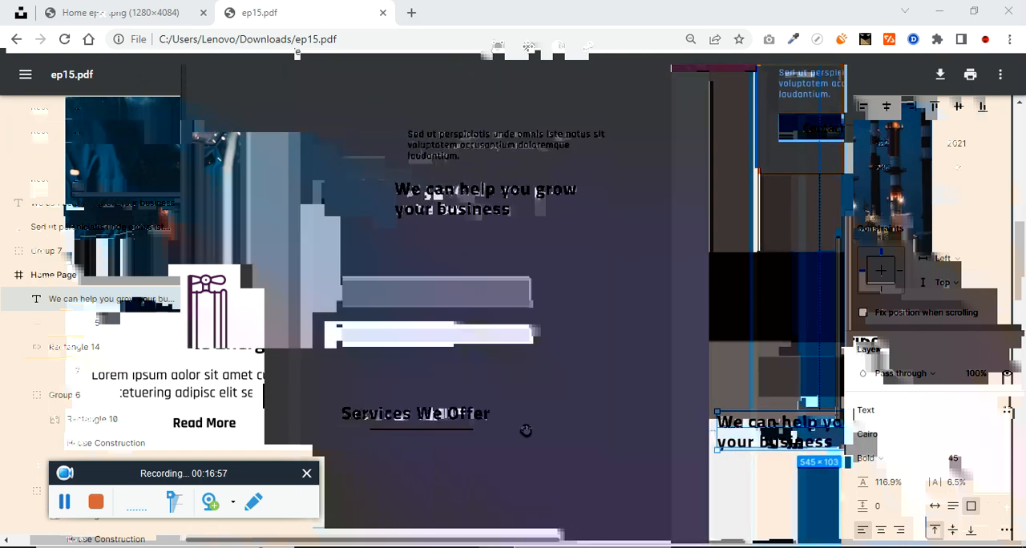
pyautogui.moveTo(474, 146); pyautogui.dragTo(789, 483)
pyautogui.moveTo(681, 446); pyautogui.dragTo(406, 368)
pyautogui.moveTo(514, 413); pyautogui.dragTo(504, 410)
pyautogui.moveTo(505, 365); pyautogui.dragTo(497, 364)
# Fill the 496 × 240 placeholder with the metal-grinding sparks photo copied from the Unsplash industry results
pyautogui.click(482, 243)
pyautogui.hotkey('alt', 'Tab')
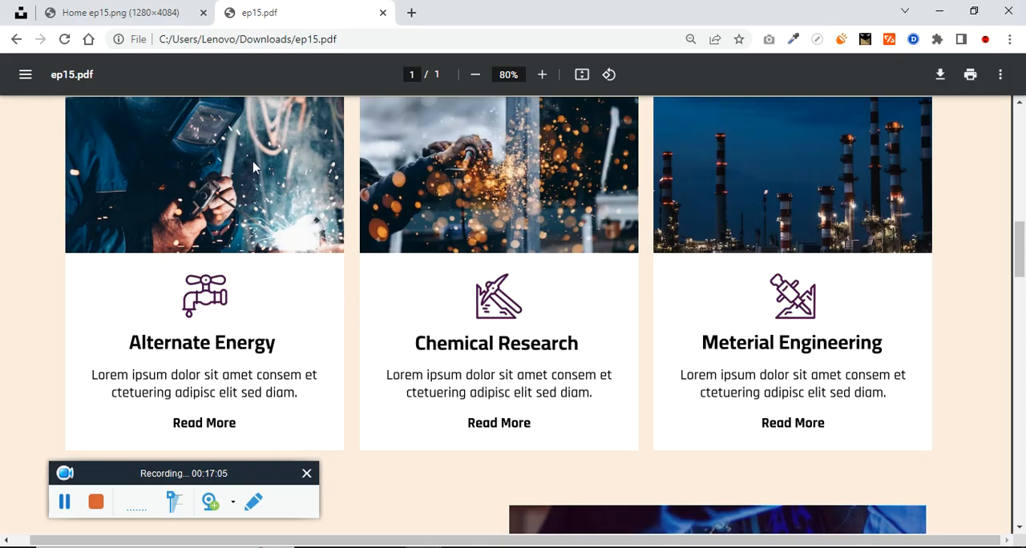
pyautogui.scroll(2, 104, 123)
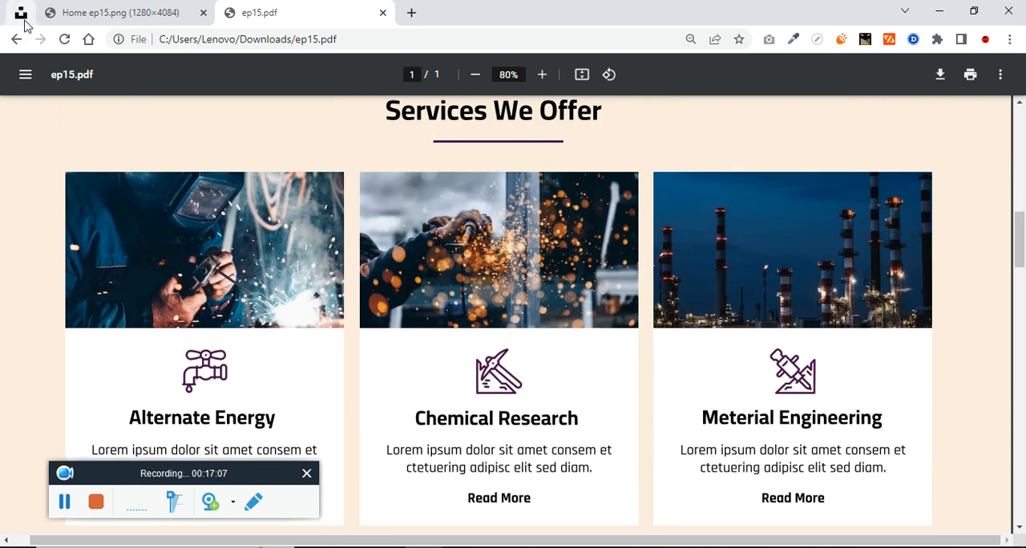
pyautogui.click(32, 16)
pyautogui.rightClick(534, 280)
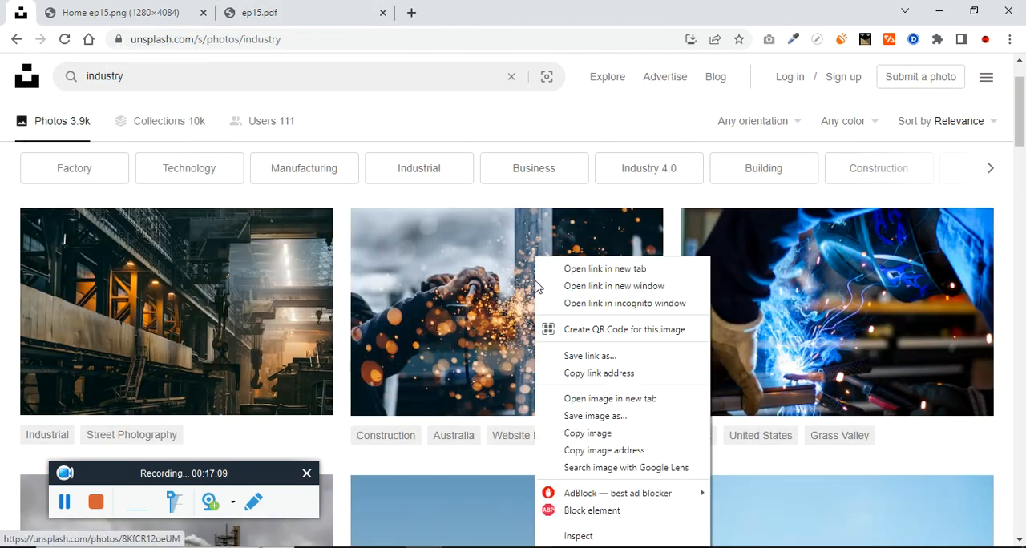
pyautogui.click(609, 433)
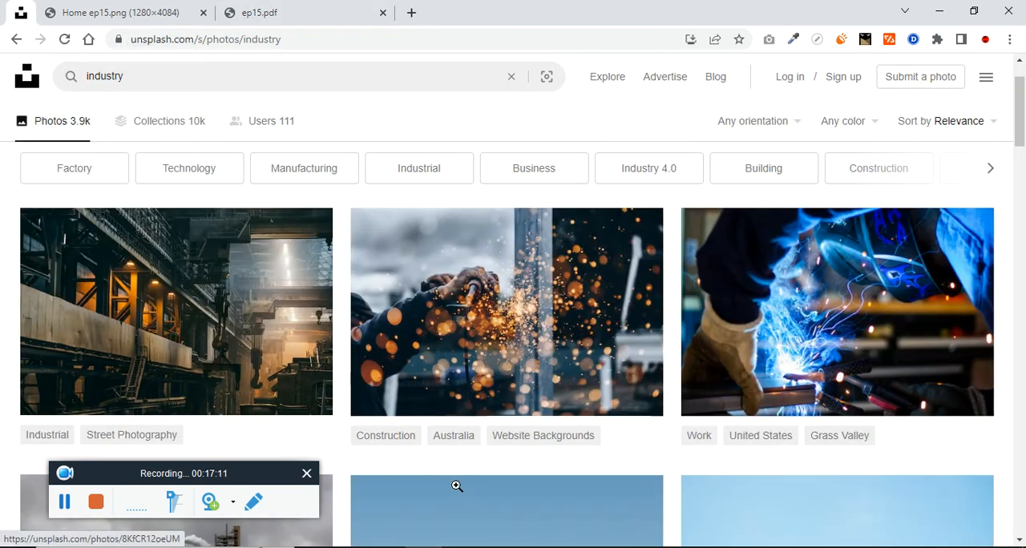
pyautogui.hotkey('alt', 'Tab')
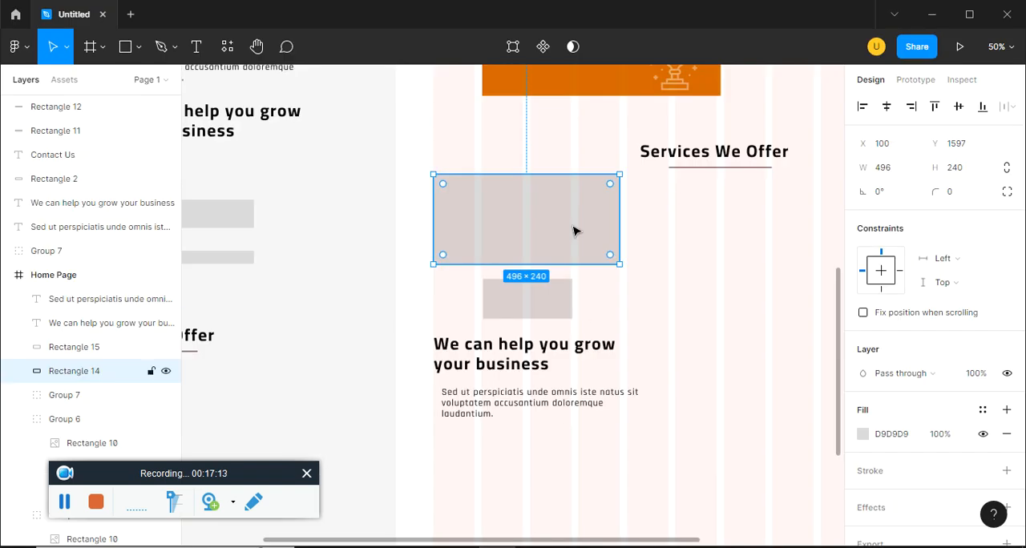
pyautogui.hotkey('ctrl', 'v')
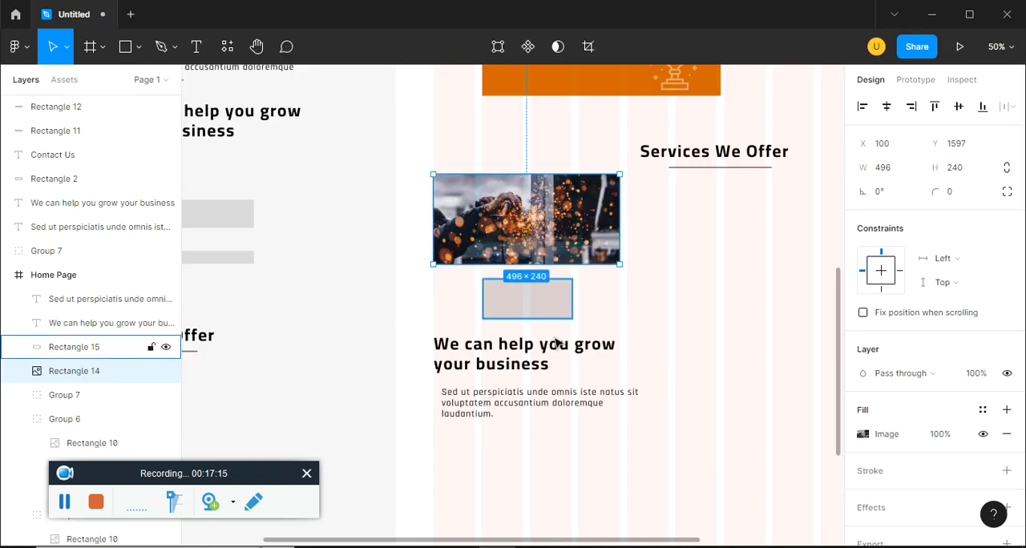
# Give the icon box an image fill using the tap icon, file 1 in folder 3 of figma ep15
pyautogui.click(560, 315)
pyautogui.click(862, 434)
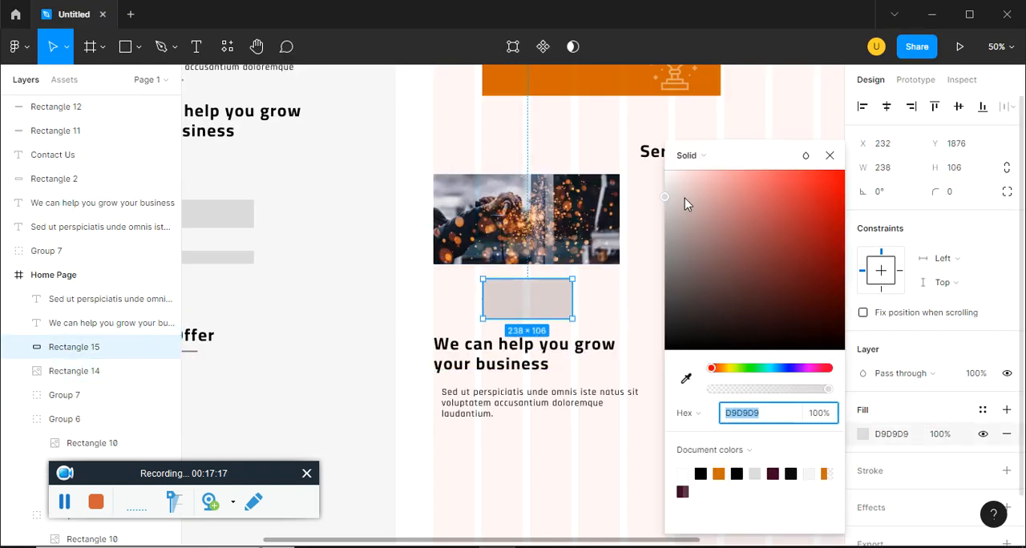
pyautogui.click(694, 161)
pyautogui.click(717, 244)
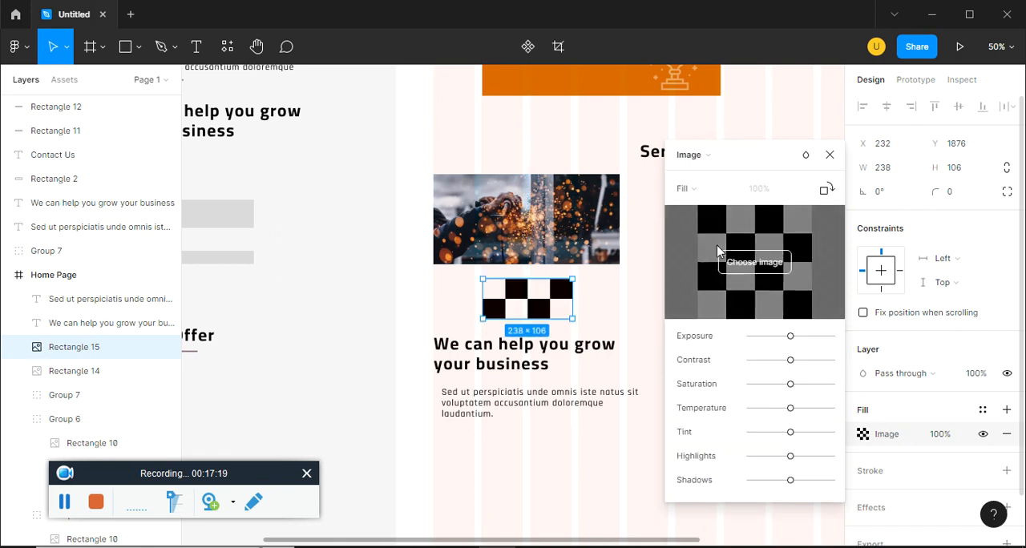
pyautogui.click(766, 269)
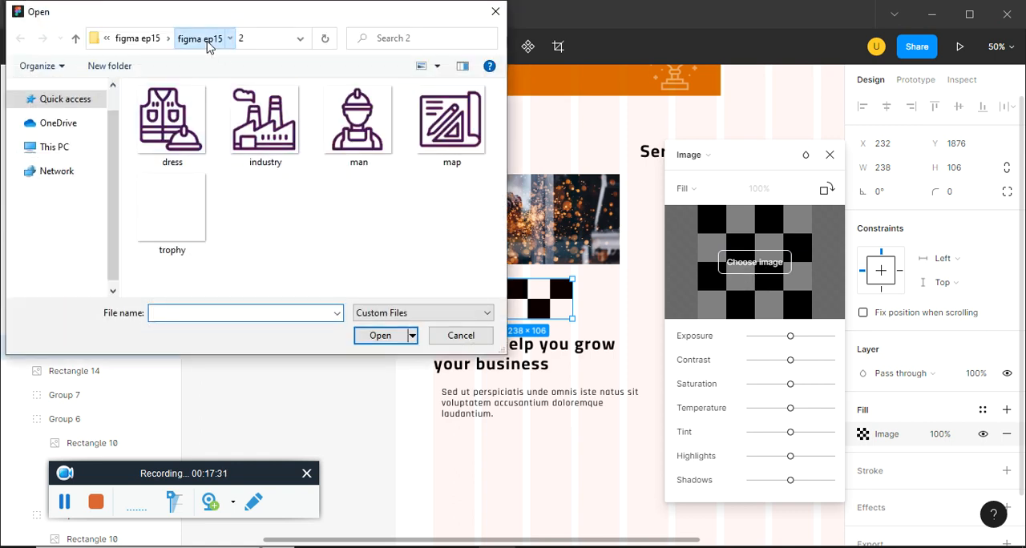
pyautogui.click(212, 42)
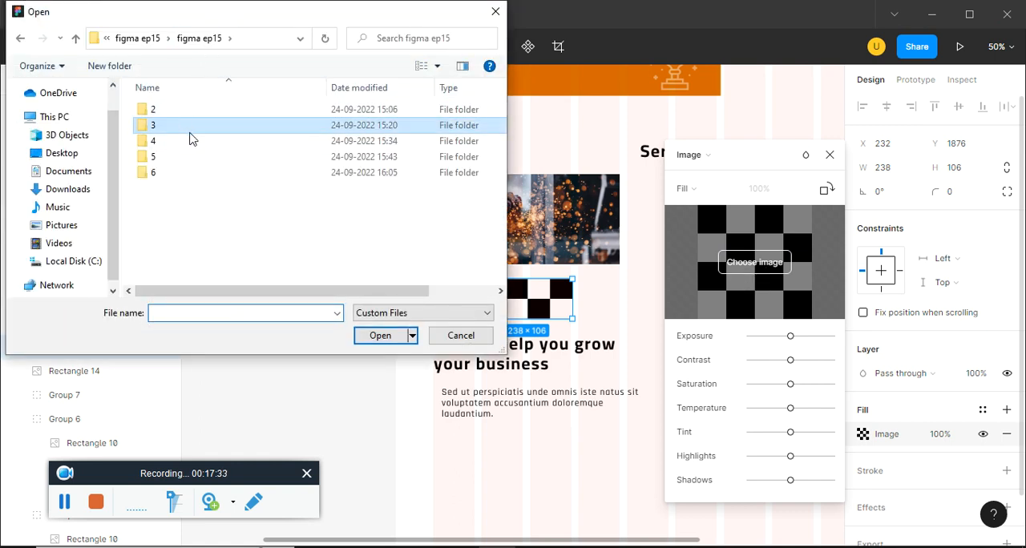
pyautogui.doubleClick(190, 139)
pyautogui.click(206, 155)
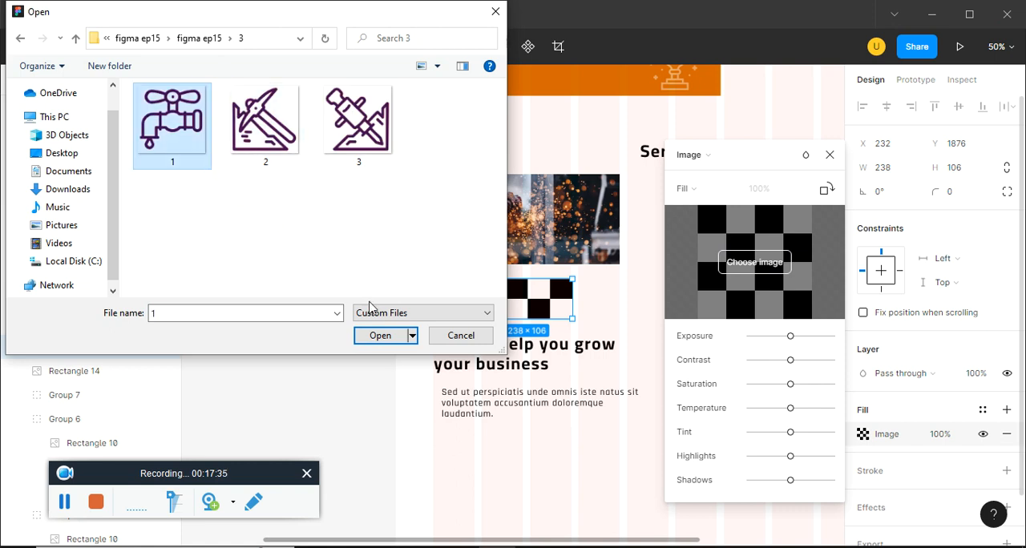
pyautogui.click(383, 340)
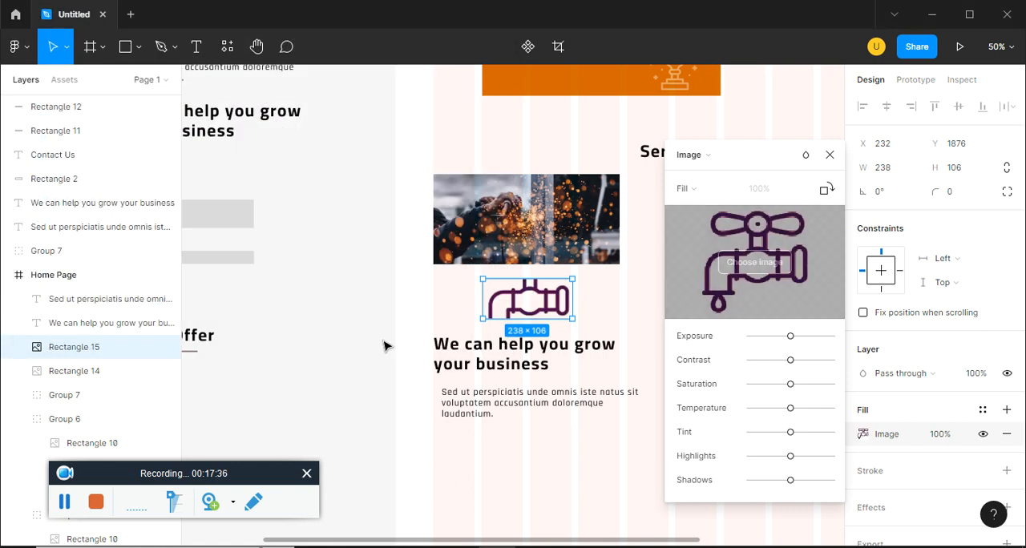
# Set the tap icon's image scaling to Fit and return to the Unsplash industry photos in the browser
pyautogui.click(695, 193)
pyautogui.click(710, 211)
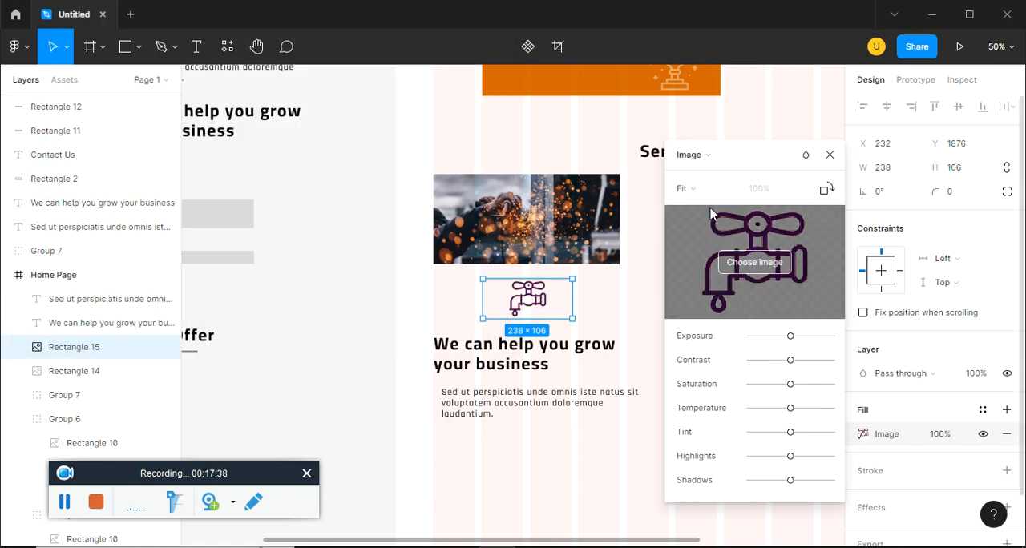
pyautogui.click(830, 154)
pyautogui.hotkey('alt', 'Tab')
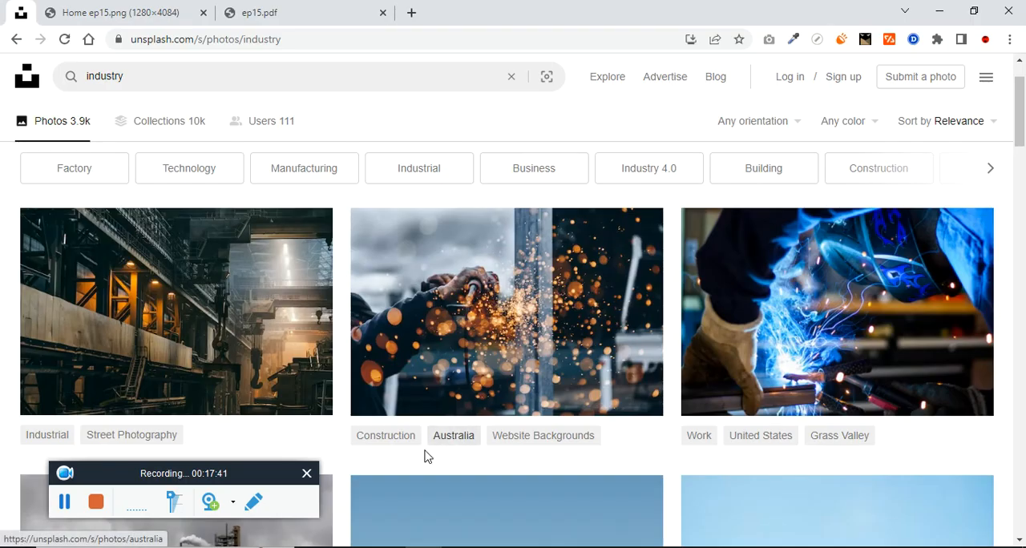
# Change the card's heading to Alternate Energy, following ep15.pdf, and position it centered below the tap icon
pyautogui.click(156, 7)
pyautogui.click(307, 14)
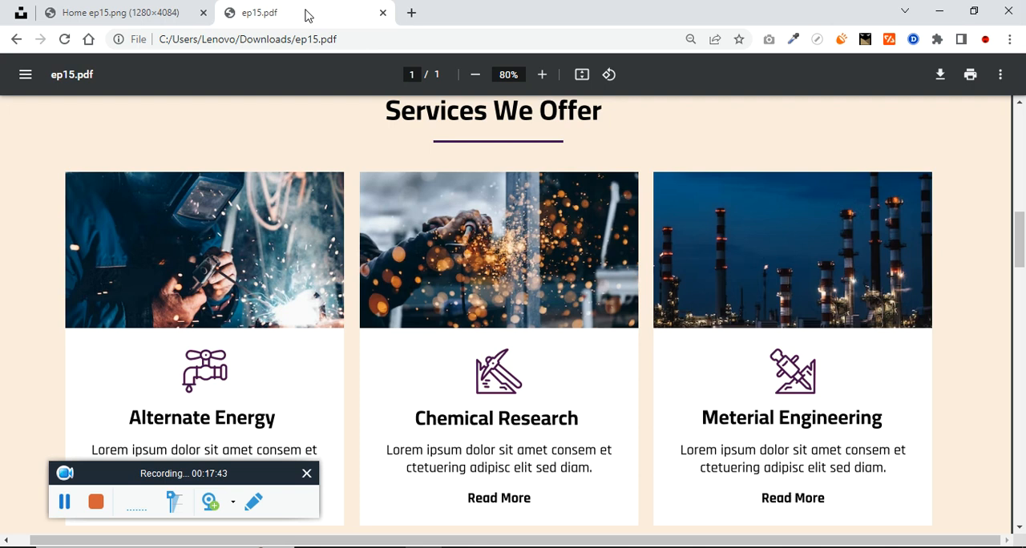
pyautogui.hotkey('alt', 'Tab')
pyautogui.moveTo(591, 350); pyautogui.dragTo(561, 339)
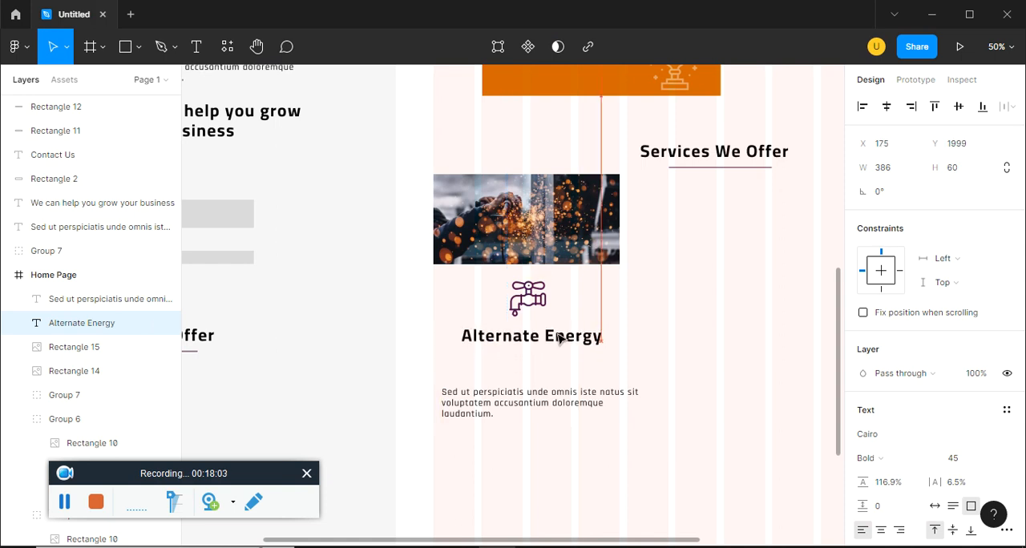
# Replace the card's sample paragraph with the Lorem ipsum description copied from the Alternate Energy card in ep15.pdf
pyautogui.hotkey('alt', 'Tab')
pyautogui.moveTo(91, 375); pyautogui.dragTo(273, 391)
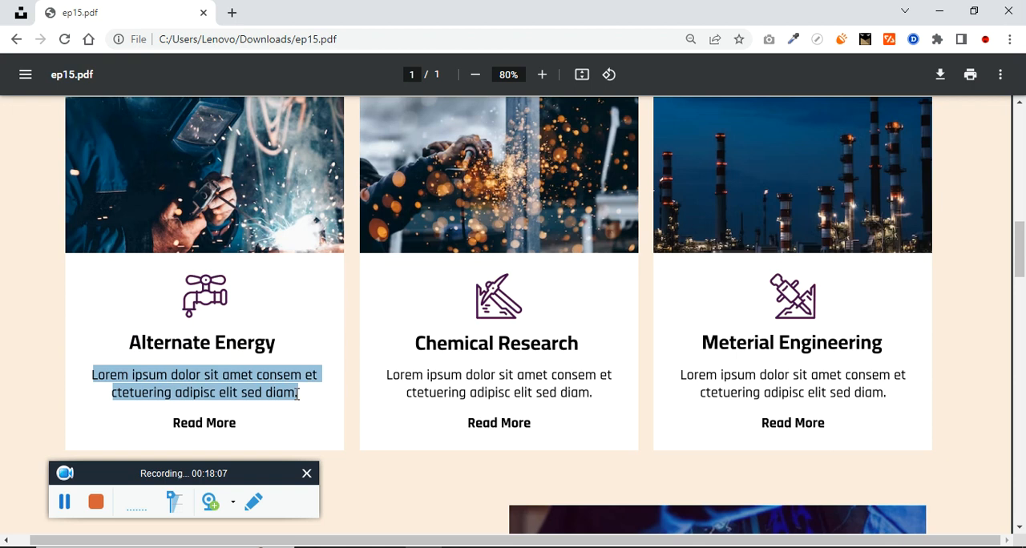
pyautogui.hotkey('ctrl', 'c')
pyautogui.hotkey('alt', 'Tab')
pyautogui.doubleClick(563, 408)
pyautogui.hotkey('ctrl', 'v')
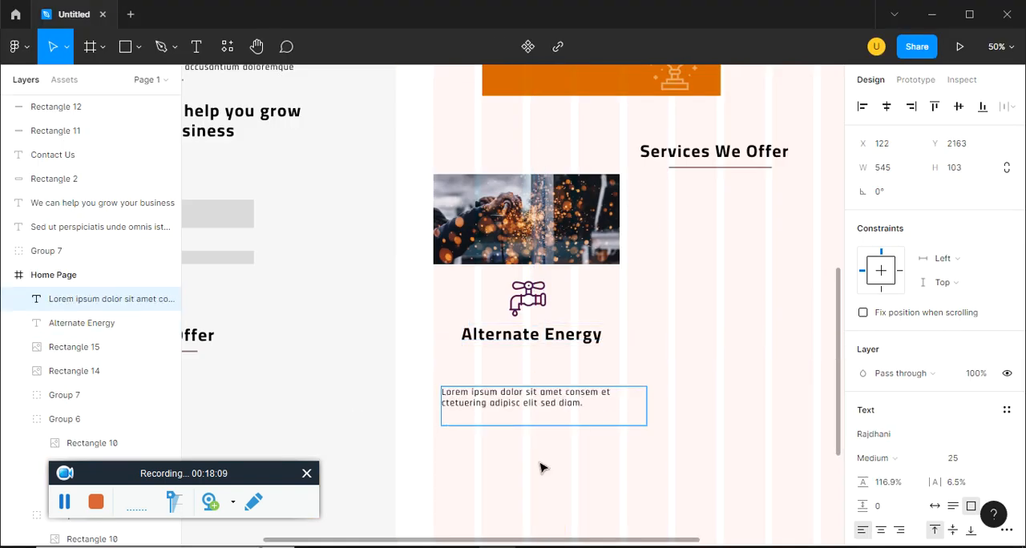
pyautogui.press('Escape')
# Shorten the description's text box, center its text, and move it directly beneath the Alternate Energy heading
pyautogui.moveTo(577, 419); pyautogui.dragTo(579, 412)
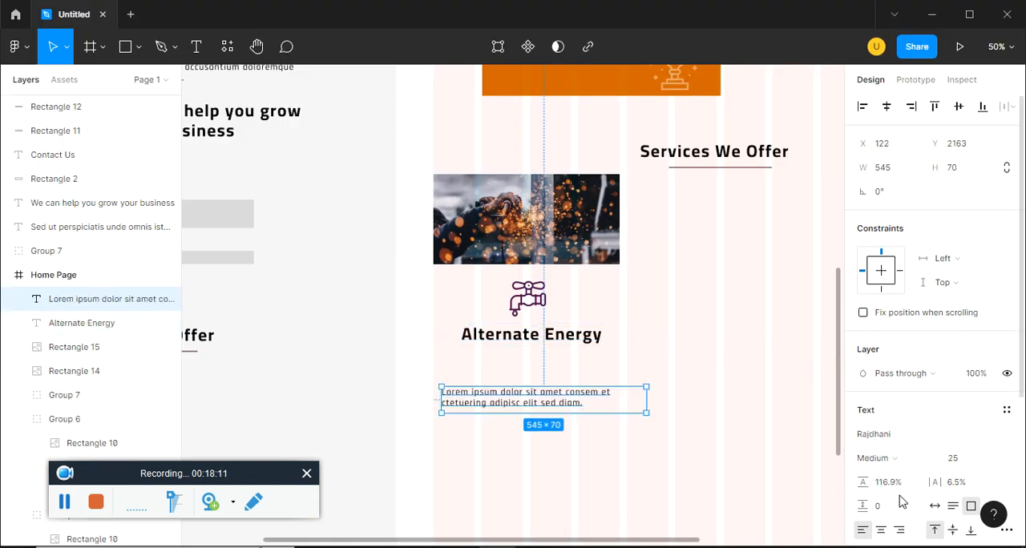
pyautogui.click(880, 530)
pyautogui.moveTo(539, 386); pyautogui.dragTo(538, 380)
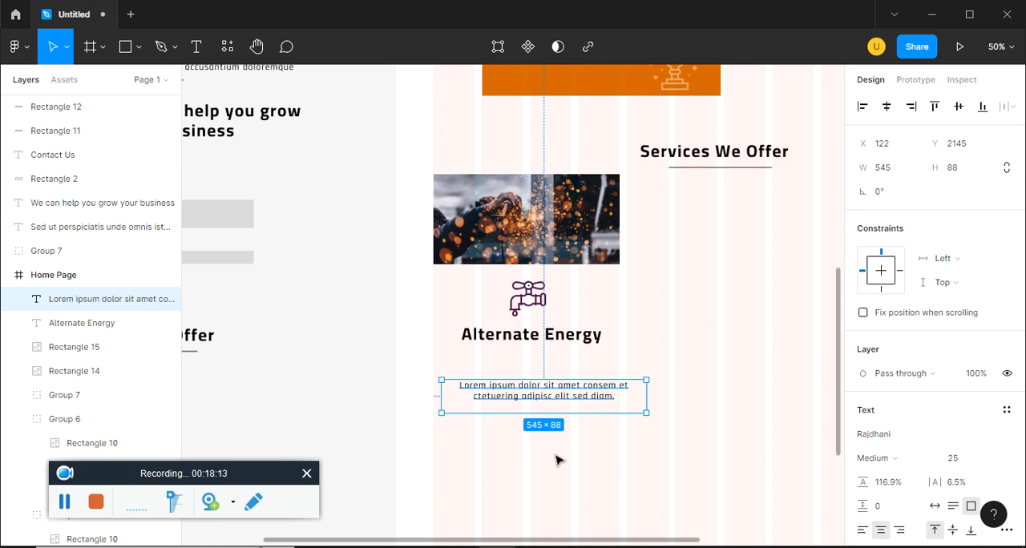
pyautogui.click(582, 421)
pyautogui.click(584, 399)
pyautogui.moveTo(583, 413); pyautogui.dragTo(561, 400)
# Place a copy of the centered description text below the paragraph and change its wording to Read More
pyautogui.click(561, 425)
pyautogui.doubleClick(632, 389)
pyautogui.write('ead More')
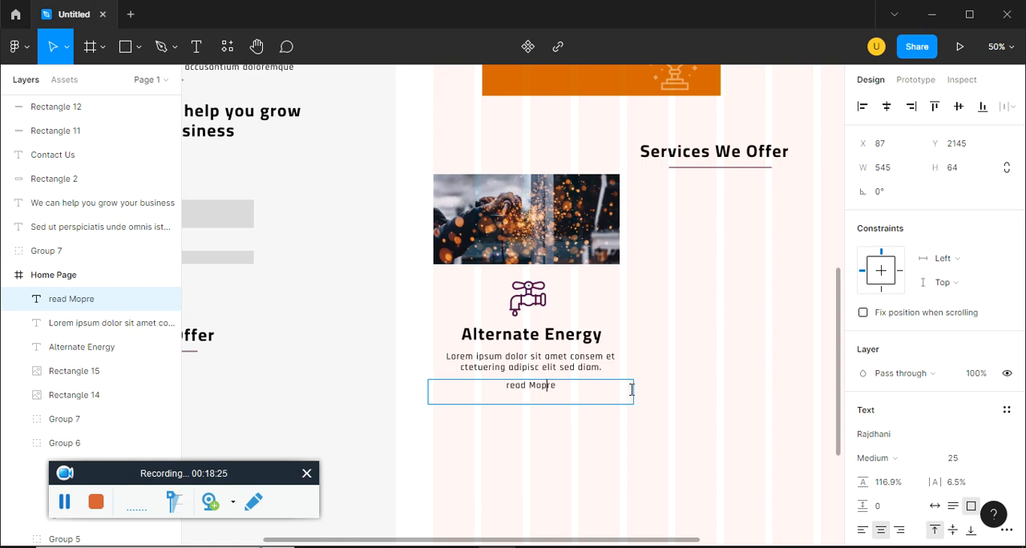
pyautogui.press('BackSpace')
pyautogui.write('R')
pyautogui.press('Escape')
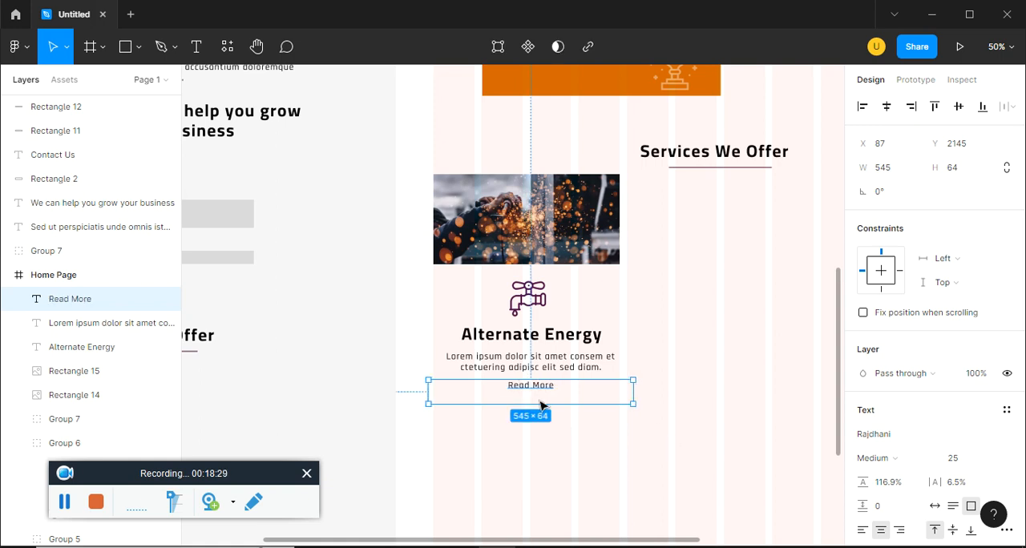
# Shrink the Read More text box to 178 × 36, center it in the card, and make the text Bold
pyautogui.moveTo(535, 403)
pyautogui.mouseDown()
pyautogui.moveTo(538, 394)
pyautogui.moveTo(629, 394)
pyautogui.moveTo(446, 385)
pyautogui.moveTo(533, 393)
pyautogui.mouseUp()
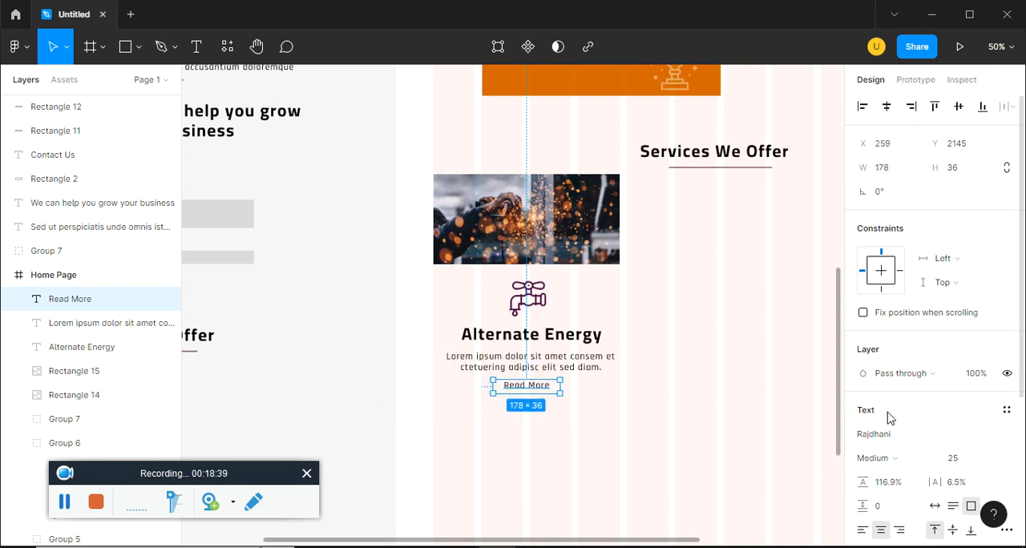
pyautogui.click(886, 470)
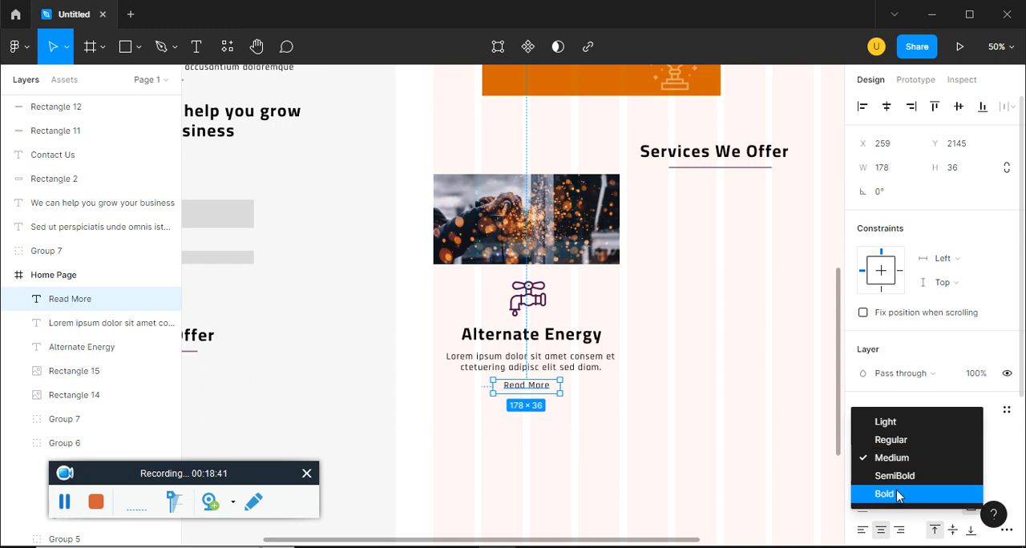
pyautogui.click(898, 492)
pyautogui.click(649, 474)
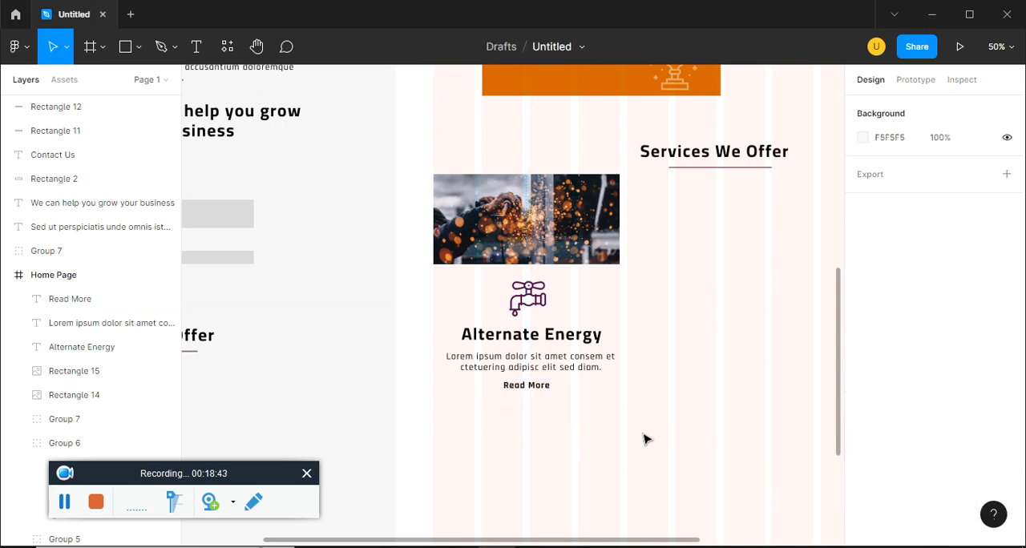
# Draw a 496 × 331 rectangle directly below the card photo and send it behind the icon and texts
pyautogui.click(139, 46)
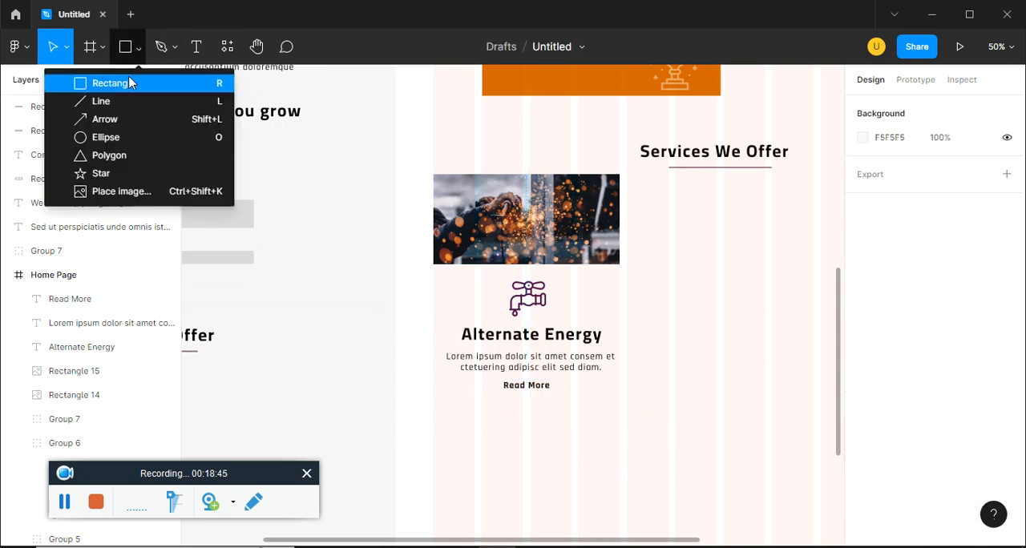
pyautogui.click(128, 78)
pyautogui.moveTo(432, 264); pyautogui.dragTo(618, 389)
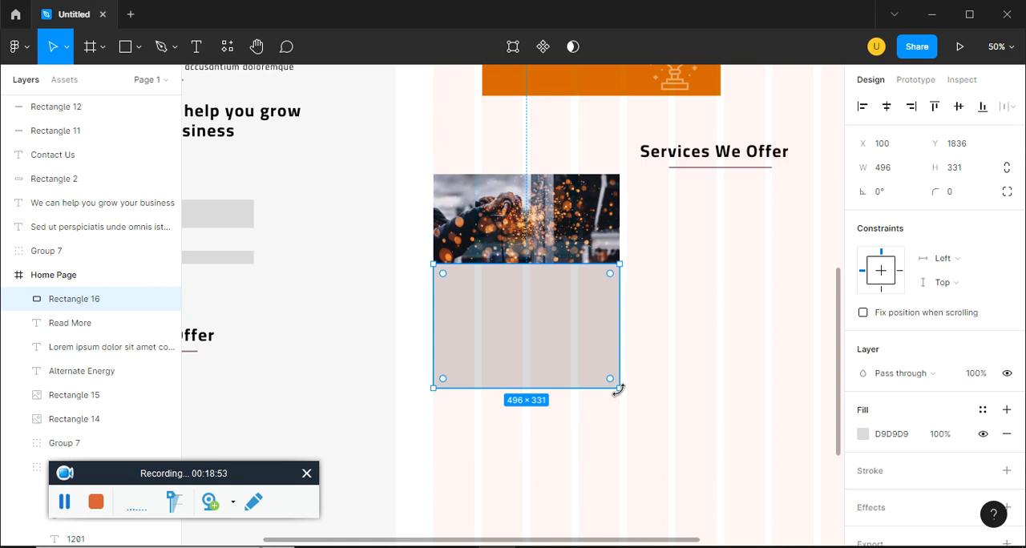
pyautogui.hotkey('ctrl', '[')
pyautogui.hotkey('ctrl', '[')
pyautogui.hotkey('ctrl', '[')
pyautogui.hotkey('ctrl', '[')
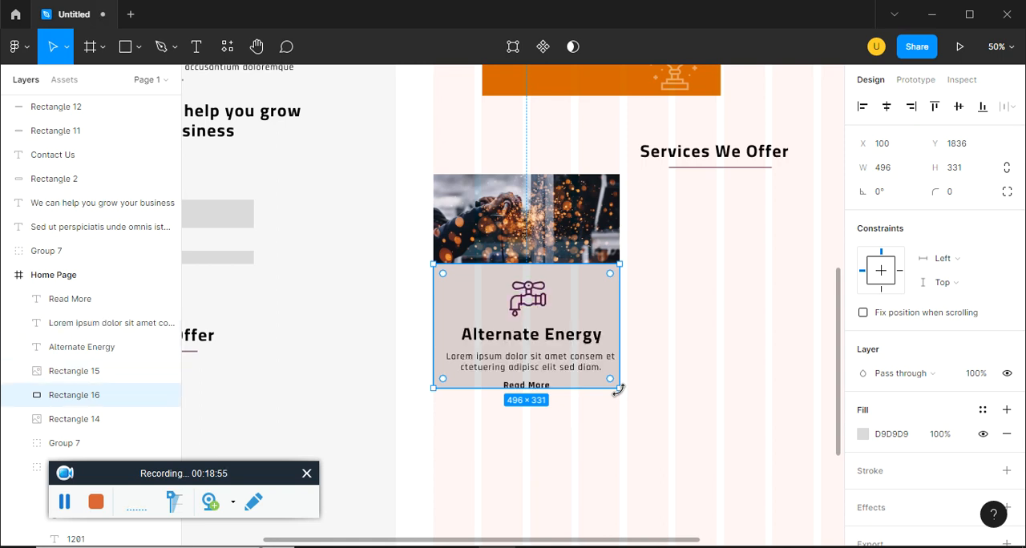
# Extend the card's background rectangle to 496 × 373 and compare the card with the Services We Offer section in ep15.pdf
pyautogui.moveTo(593, 391); pyautogui.dragTo(591, 404)
pyautogui.click(862, 434)
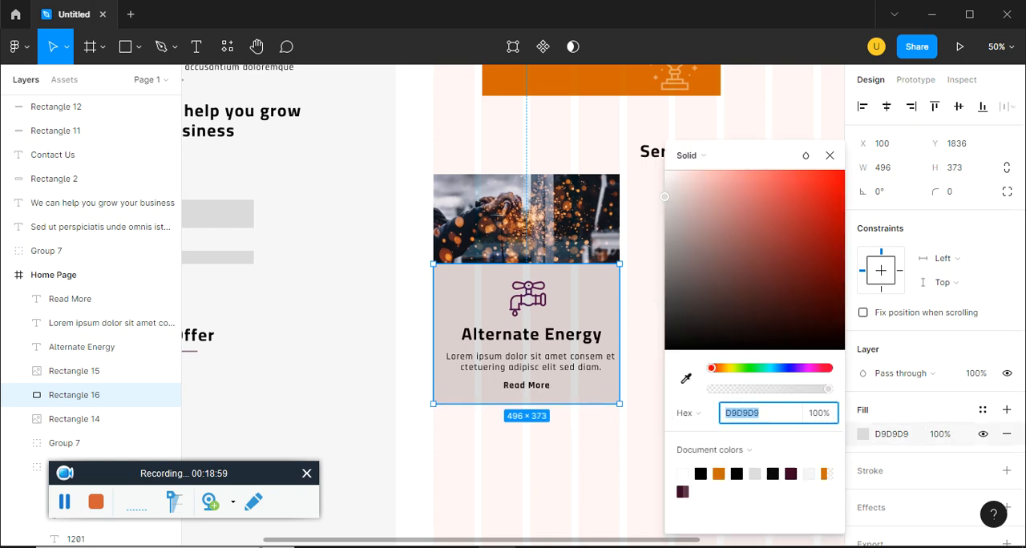
pyautogui.click(545, 458)
pyautogui.hotkey('alt', 'Tab')
pyautogui.scroll(2, 36, 235)
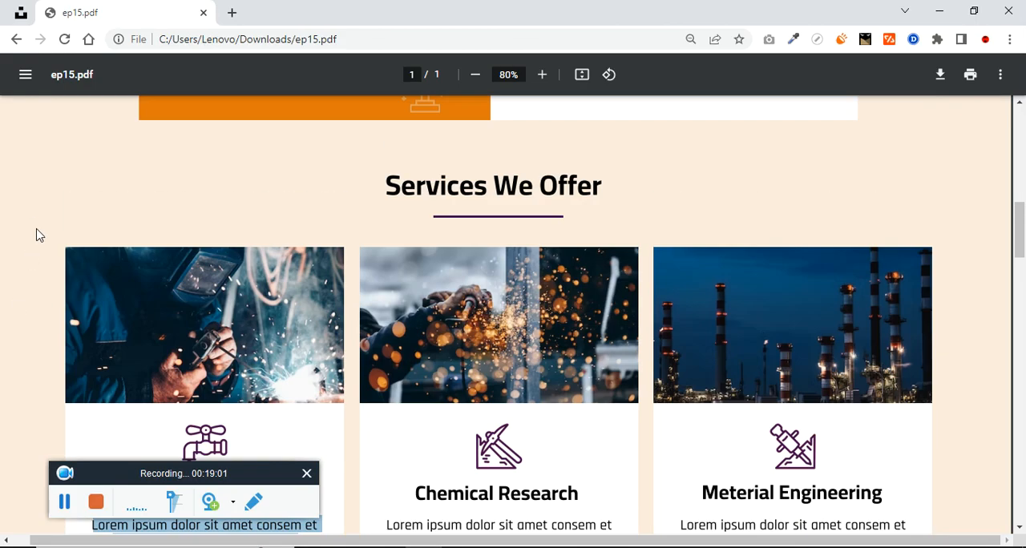
pyautogui.hotkey('alt', 'Tab')
# Move the card's background, icon and texts down together and stretch the photo's lower edge to meet them
pyautogui.click(573, 243)
pyautogui.moveTo(645, 471); pyautogui.dragTo(394, 286)
pyautogui.hotkey('shift', 'Down')
pyautogui.hotkey('shift', 'Down')
pyautogui.hotkey('shift', 'Down')
pyautogui.hotkey('shift', 'Down')
pyautogui.hotkey('shift', 'Down')
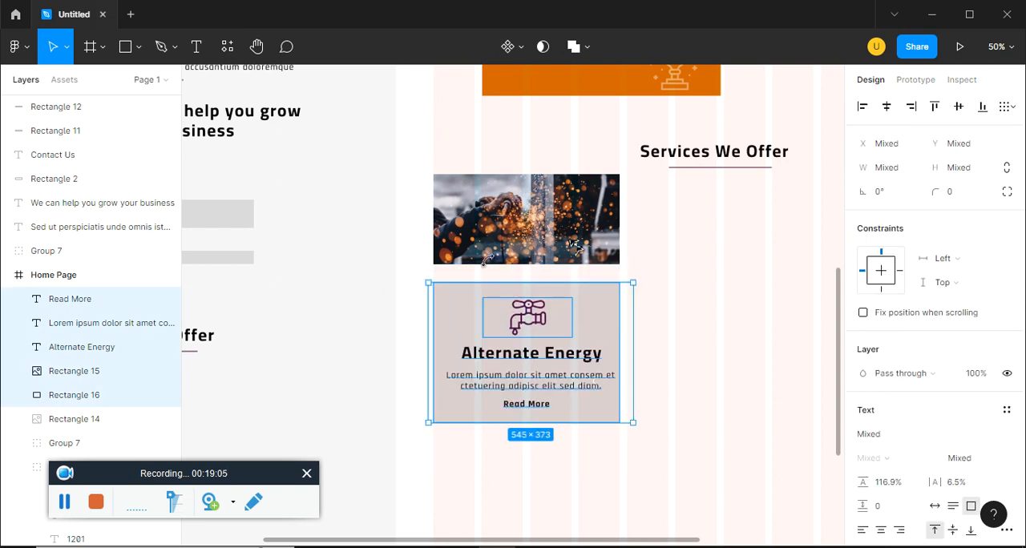
pyautogui.click(538, 264)
pyautogui.moveTo(533, 260); pyautogui.dragTo(533, 283)
# Shift the card's lower contents down again and extend the photo to meet them, making the card 712 px tall
pyautogui.click(671, 476)
pyautogui.moveTo(672, 476); pyautogui.dragTo(401, 300)
pyautogui.hotkey('shift', 'Down')
pyautogui.hotkey('shift', 'Down')
pyautogui.hotkey('shift', 'Down')
pyautogui.hotkey('shift', 'Down')
pyautogui.hotkey('shift', 'Down')
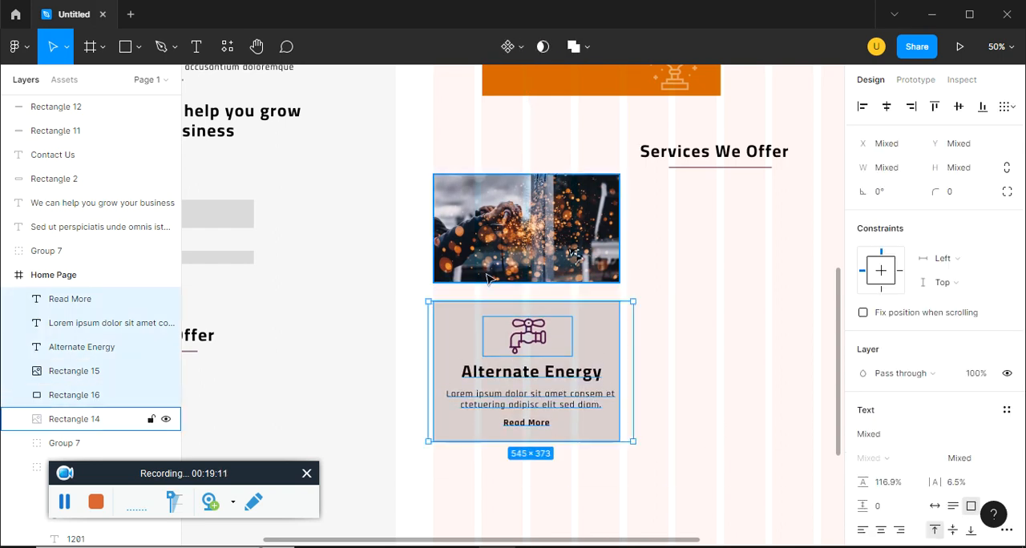
pyautogui.click(517, 273)
pyautogui.moveTo(519, 283); pyautogui.dragTo(520, 301)
# Try to duplicate the service card twice in a row with wide gaps between the cards
pyautogui.moveTo(630, 479); pyautogui.dragTo(423, 182)
pyautogui.moveTo(597, 271); pyautogui.dragTo(705, 271)
pyautogui.keyDown('ctrl'); pyautogui.scroll(-5, 705, 271); pyautogui.keyUp('ctrl')
pyautogui.hotkey('ctrl', 'd')
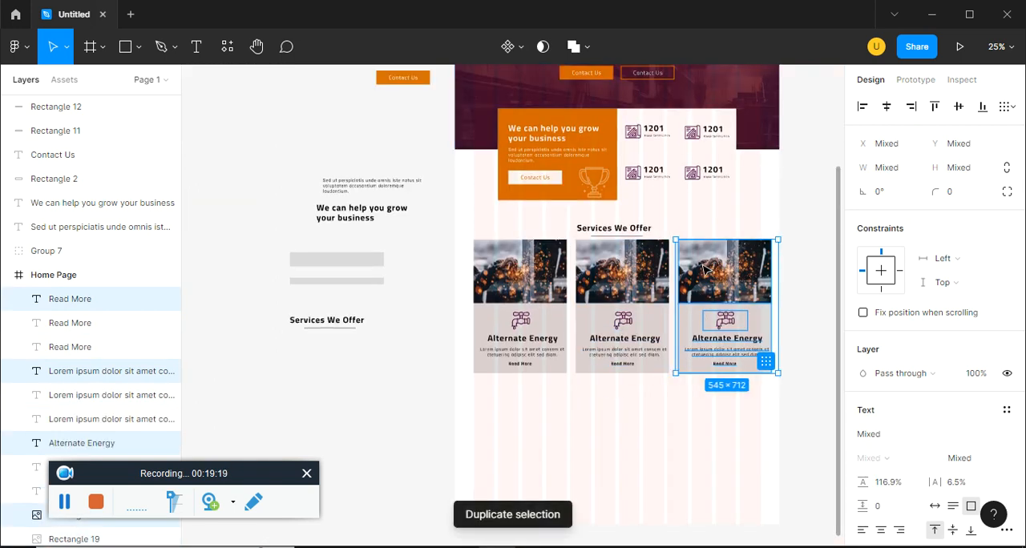
pyautogui.click(746, 469)
pyautogui.hotkey('ctrl', 'z')
pyautogui.hotkey('ctrl', 'z')
pyautogui.hotkey('ctrl', 'z')
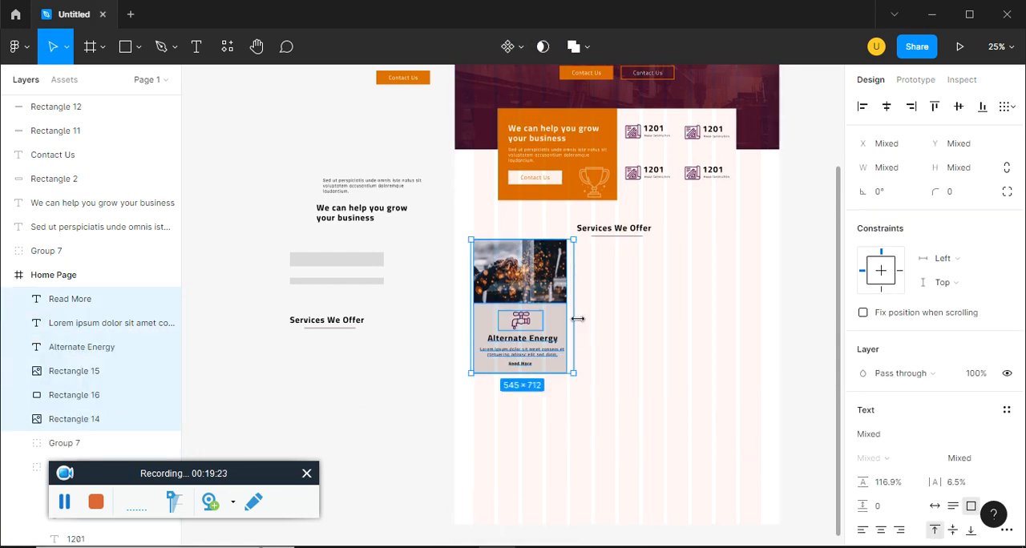
# Try to narrow the whole service card selection to 509 px
pyautogui.hotkey('ctrl', '+')
pyautogui.moveTo(629, 306); pyautogui.dragTo(626, 308)
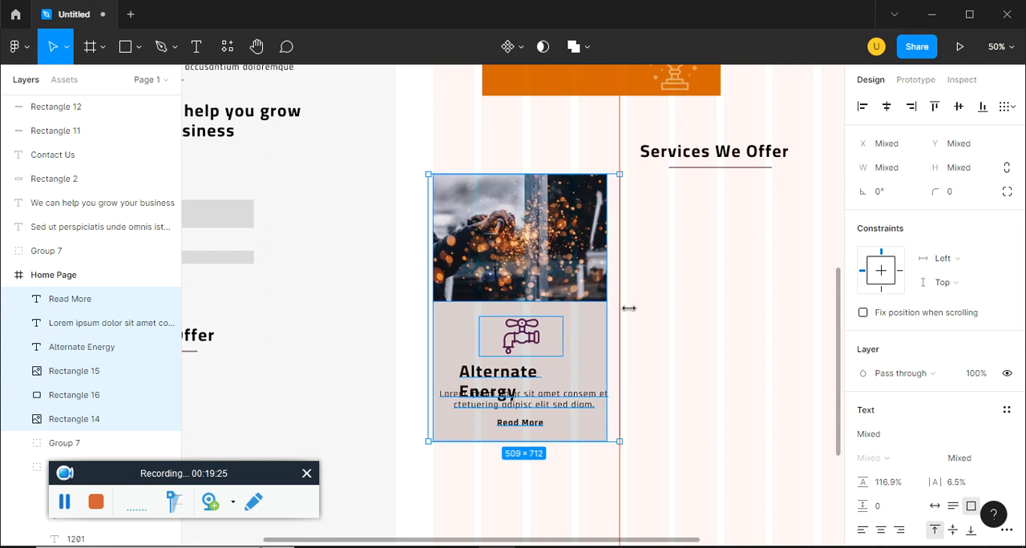
pyautogui.hotkey('ctrl', 'z')
# Duplicate the complete service card twice to form a row of three cards with narrow, equal gaps
pyautogui.moveTo(636, 487); pyautogui.dragTo(403, 193)
pyautogui.moveTo(480, 252); pyautogui.dragTo(675, 261)
pyautogui.press('-')
pyautogui.hotkey('ctrl', 'd')
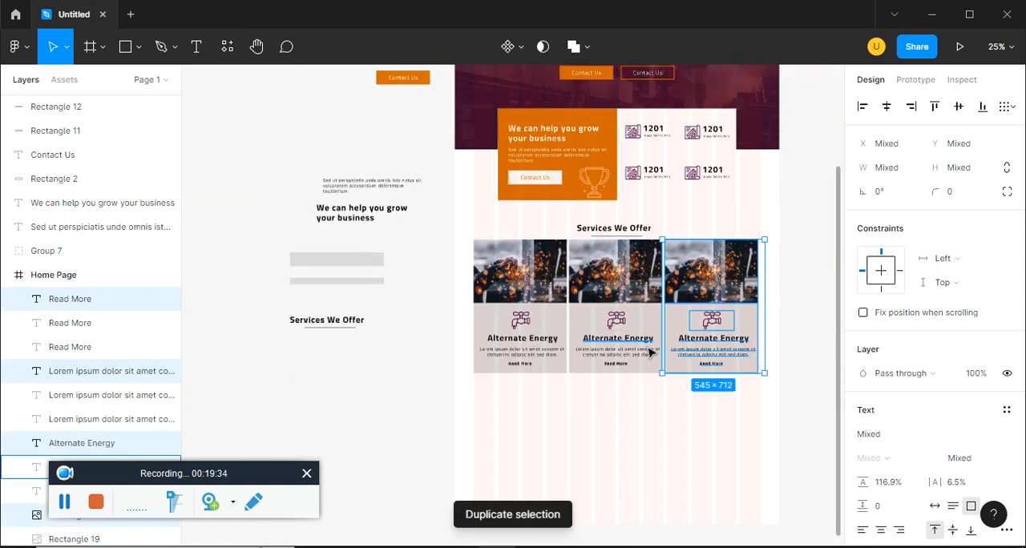
pyautogui.click(623, 433)
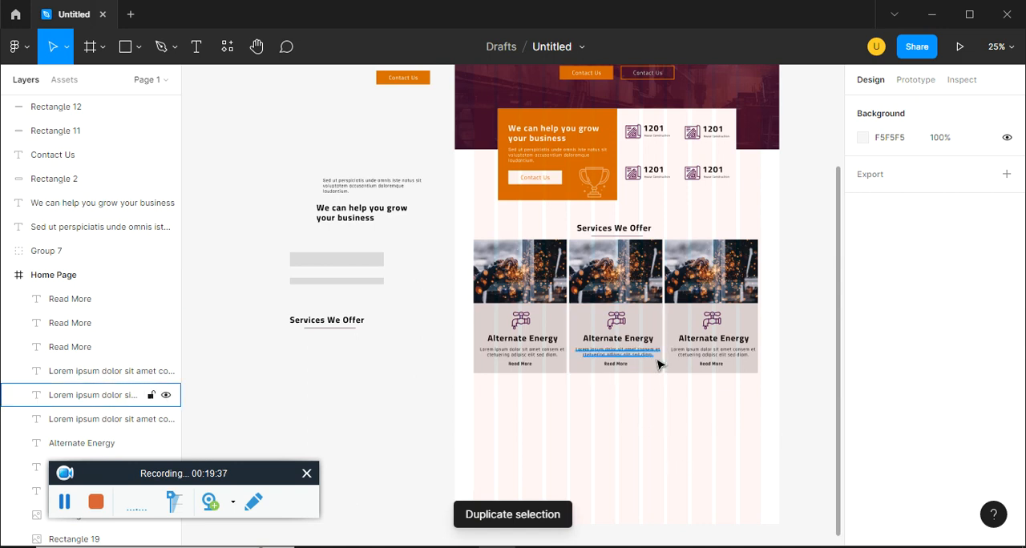
# Check the service cards in ep15.pdf and recolor both grey spacer rectangles outside the Home Page frame to red FF0101
pyautogui.hotkey('alt', 'Tab')
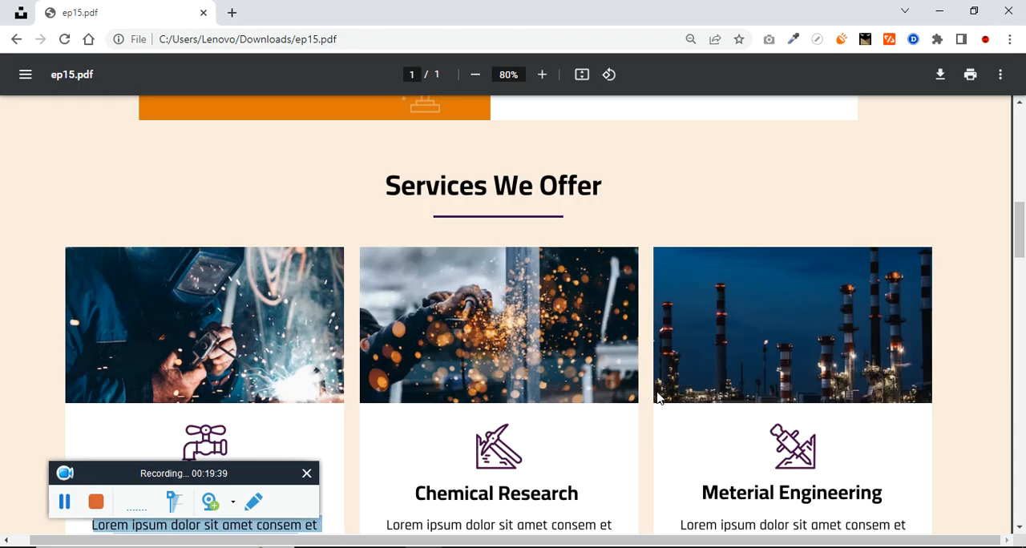
pyautogui.scroll(-5, 565, 373)
pyautogui.hotkey('alt', 'Tab')
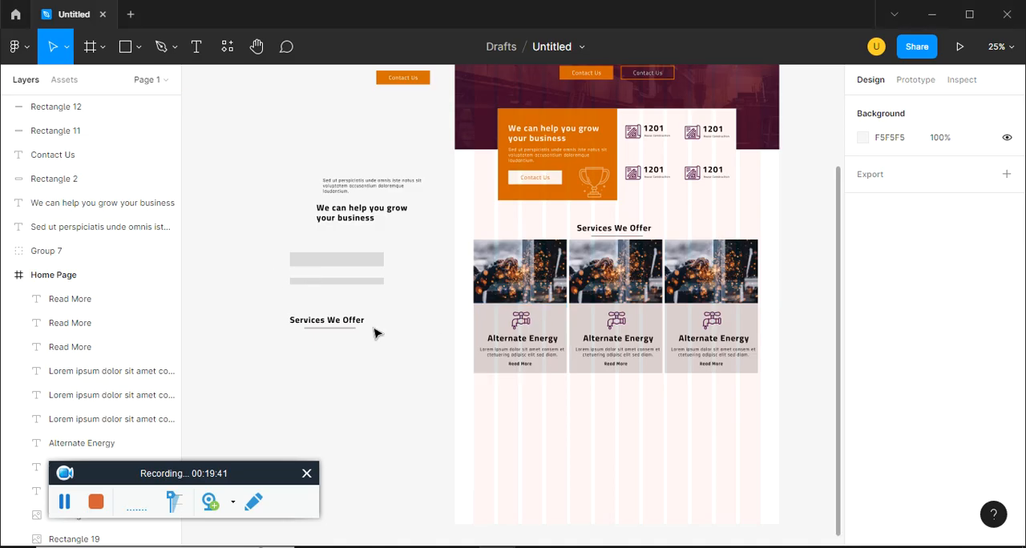
pyautogui.moveTo(408, 209); pyautogui.dragTo(470, 199)
pyautogui.scroll(-1, 440, 317)
pyautogui.click(389, 197)
pyautogui.keyDown('shift'); pyautogui.click(390, 219); pyautogui.keyUp('shift')
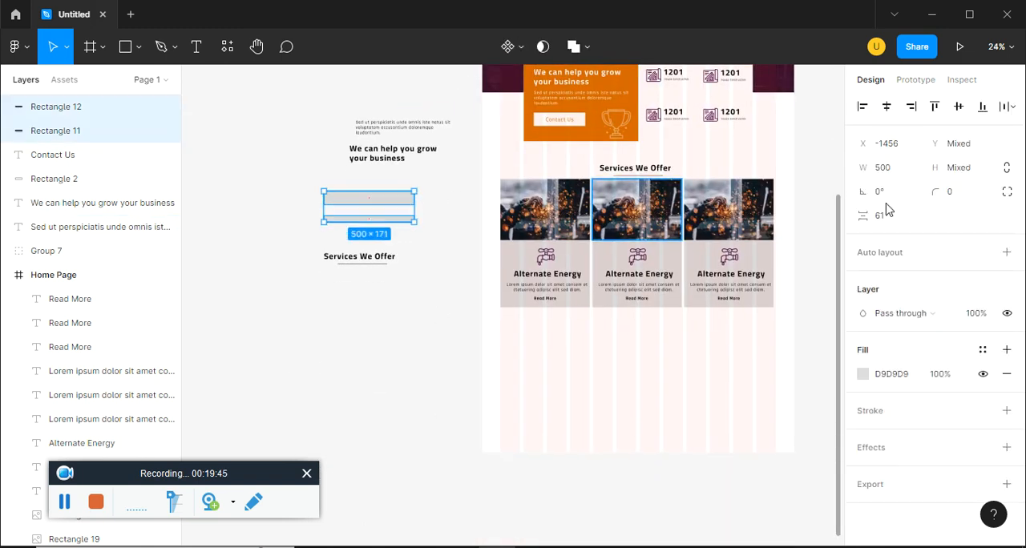
pyautogui.click(863, 373)
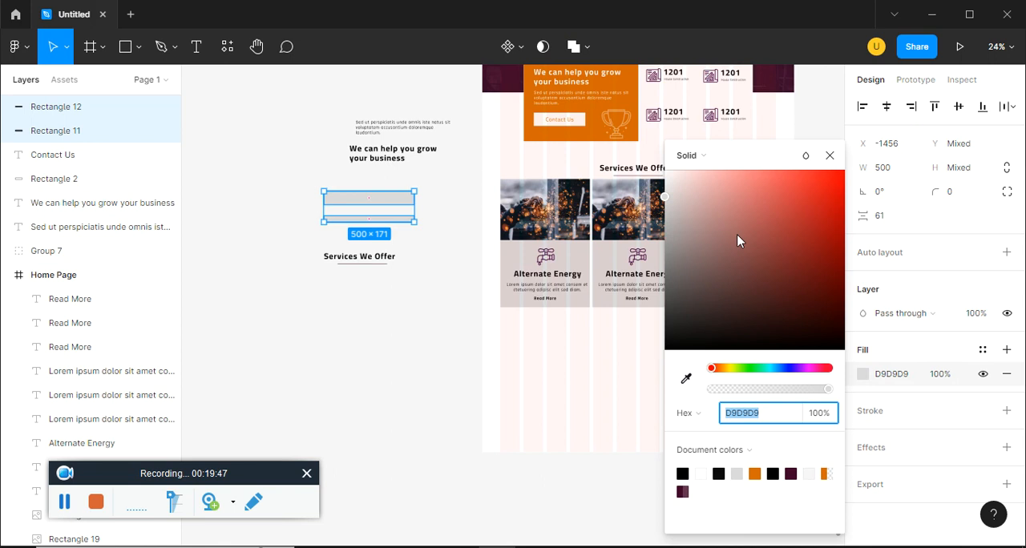
pyautogui.click(841, 170)
pyautogui.click(390, 329)
# Place the 500 × 75 red spacer below the orange block and move the Services We Offer heading and cards up to it
pyautogui.click(376, 198)
pyautogui.moveTo(376, 198); pyautogui.dragTo(643, 149)
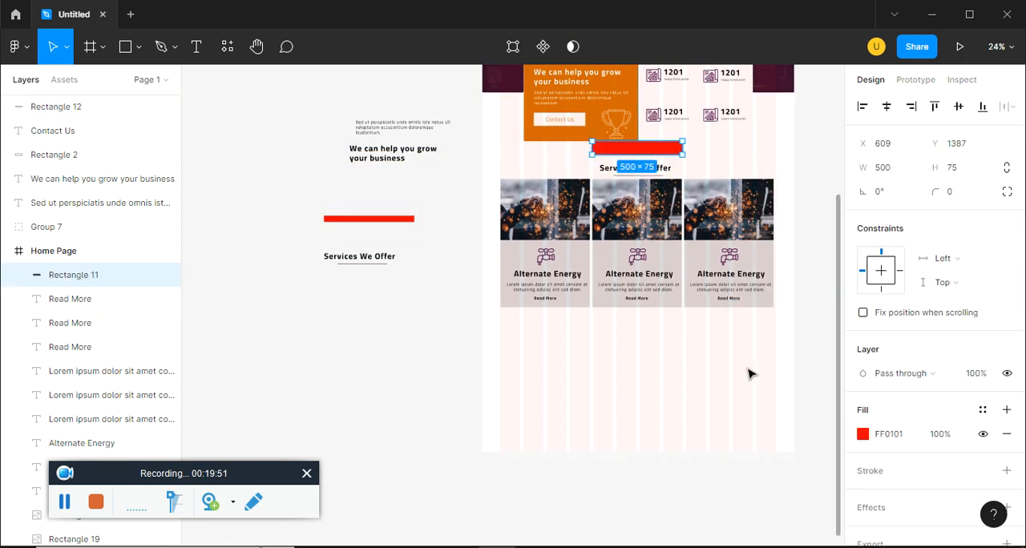
pyautogui.moveTo(748, 367); pyautogui.dragTo(540, 166)
pyautogui.hotkey('shift', 'Up')
pyautogui.hotkey('shift', 'Up')
pyautogui.hotkey('shift', 'Up')
pyautogui.hotkey('shift', 'Up')
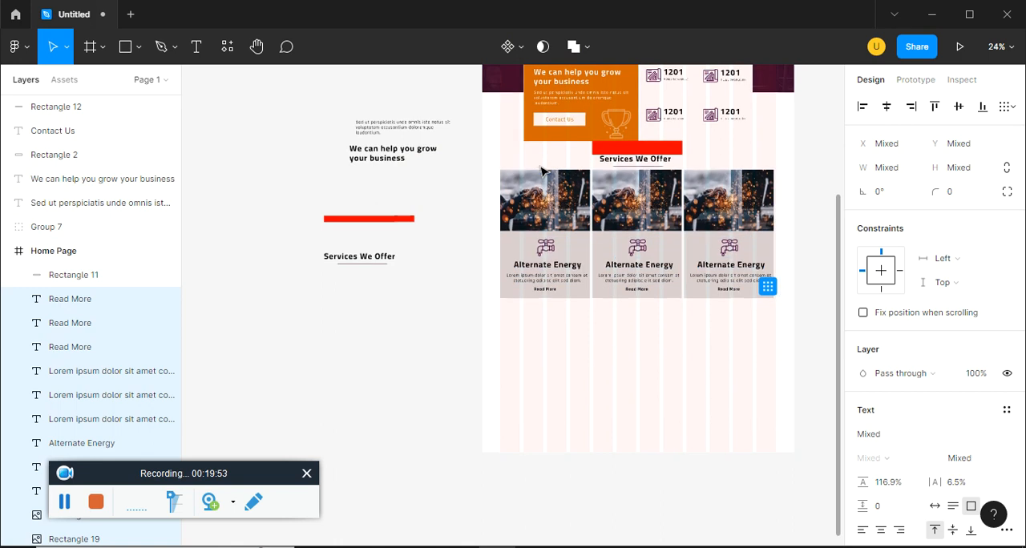
# Move the three service cards down and fit the thin red spacer between the heading's underline and the cards
pyautogui.click(410, 219)
pyautogui.click(676, 339)
pyautogui.moveTo(770, 376); pyautogui.dragTo(537, 194)
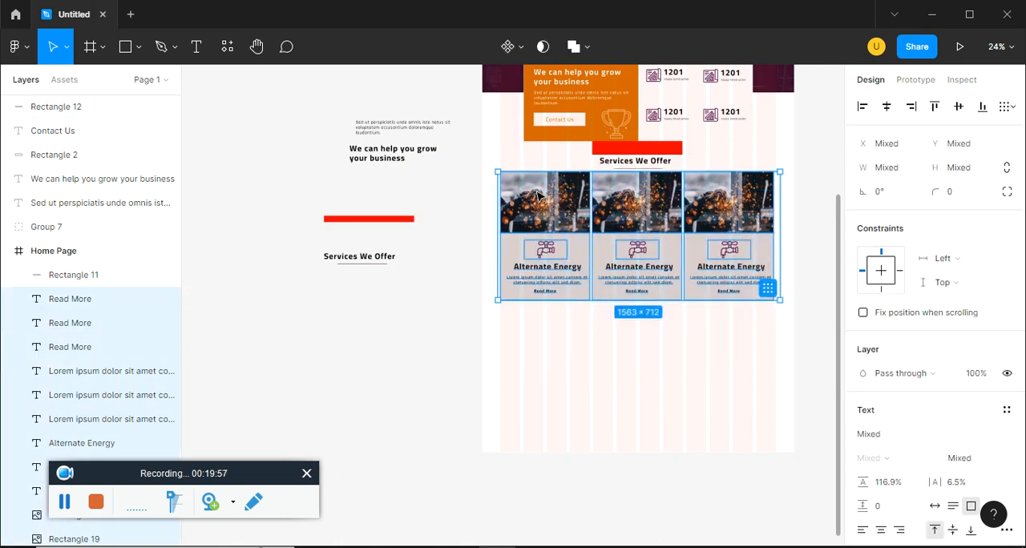
pyautogui.hotkey('shift', 'Down')
pyautogui.hotkey('shift', 'Down')
pyautogui.hotkey('shift', 'Down')
pyautogui.click(405, 227)
pyautogui.moveTo(369, 219); pyautogui.dragTo(673, 181)
# Move the 500 × 75 red spacer directly below the service cards and the thin spacer back outside the frame
pyautogui.click(654, 152)
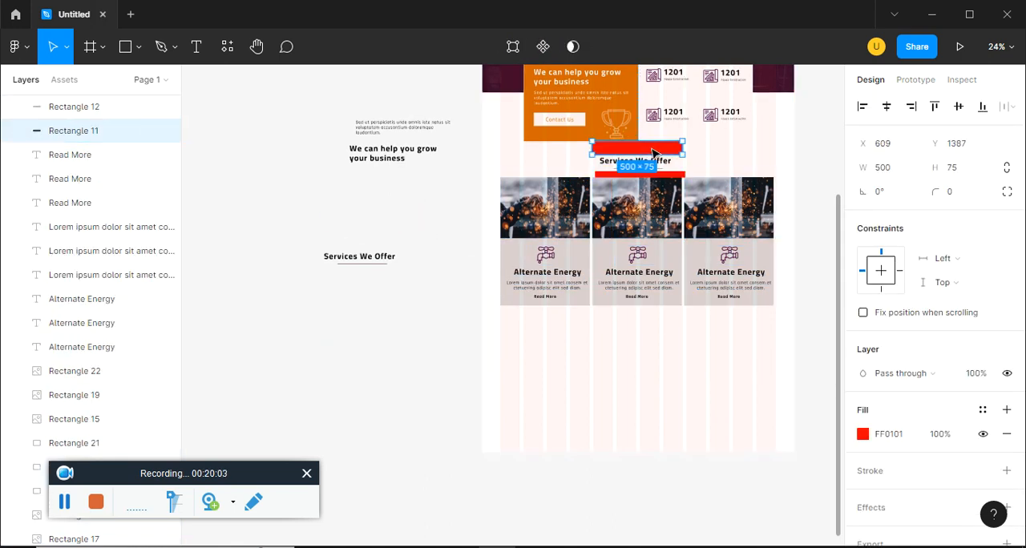
pyautogui.click(465, 196)
pyautogui.moveTo(630, 150); pyautogui.dragTo(629, 318)
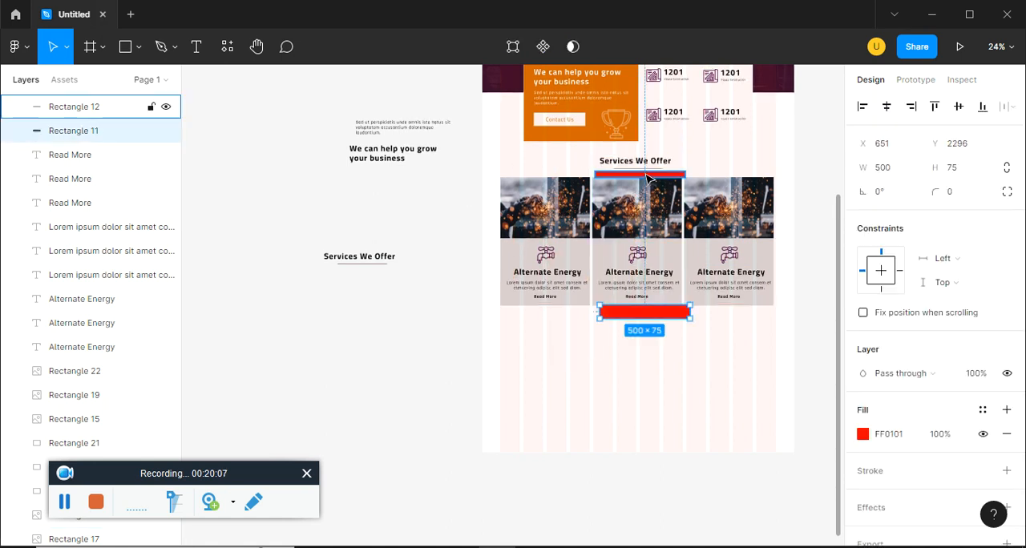
pyautogui.click(74, 107)
pyautogui.moveTo(440, 192); pyautogui.dragTo(401, 194)
pyautogui.click(603, 385)
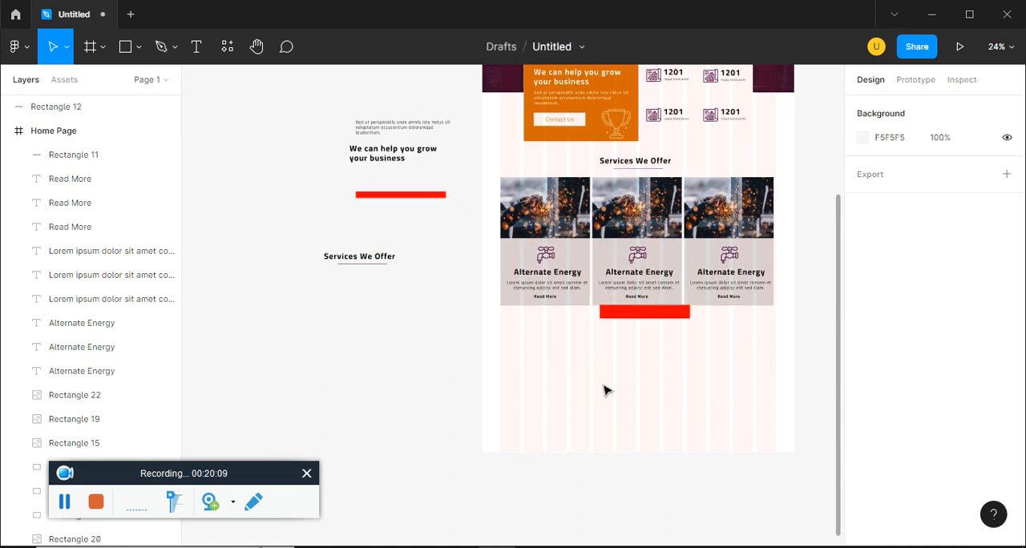
# Review the About Our Company section in ep15.pdf and copy the black sample heading and paragraph below the service cards
pyautogui.hotkey('alt', 'Tab')
pyautogui.scroll(-1, 459, 369)
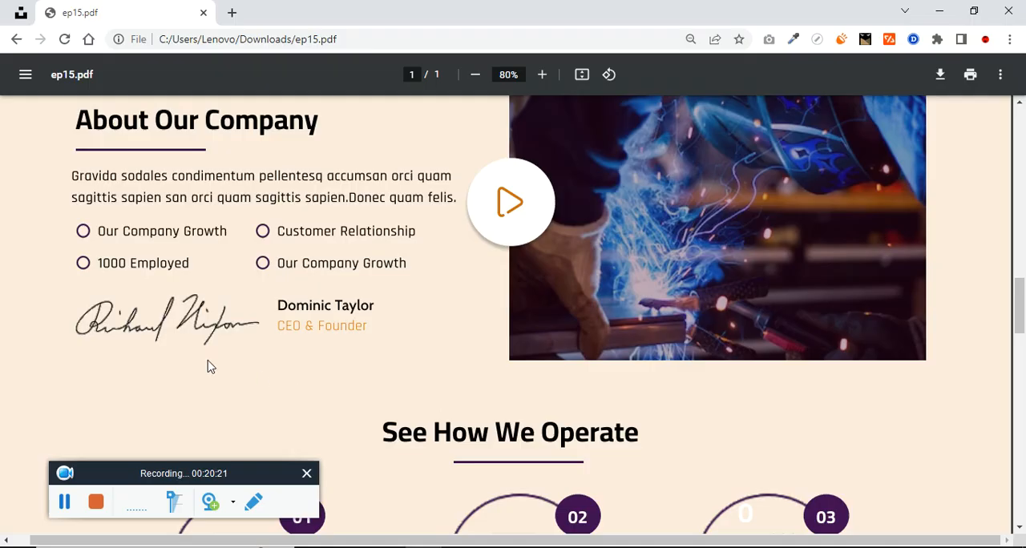
pyautogui.hotkey('alt', 'Tab')
pyautogui.hotkey('ctrl', '+')
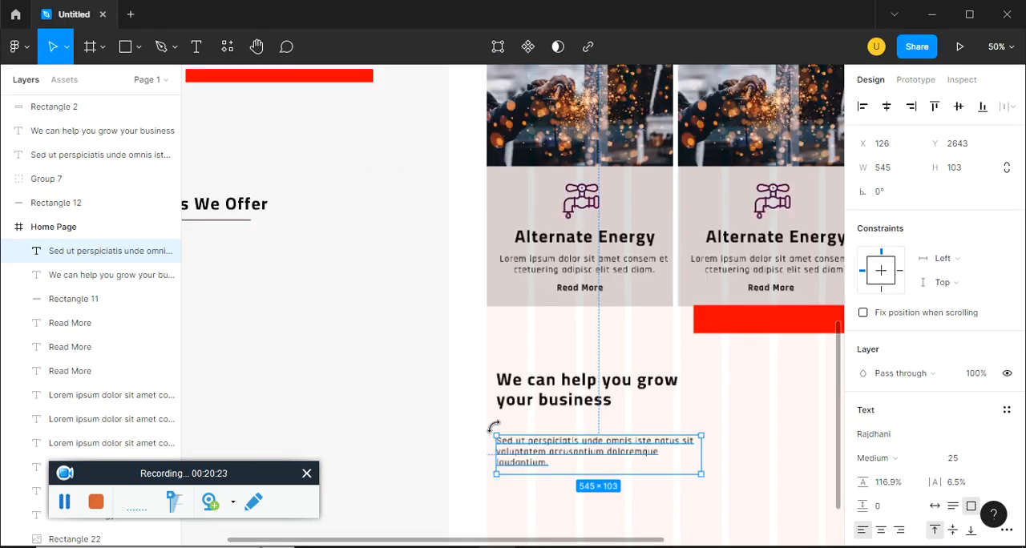
# Move the sample paragraph up beneath its heading below the service cards and draw a 903 × 472 rectangle beside the text
pyautogui.moveTo(557, 442); pyautogui.dragTo(513, 421)
pyautogui.hotkey('ctrl', '-')
pyautogui.press('space')
pyautogui.hotkey('alt', 'Tab')
pyautogui.hotkey('alt', 'Tab')
pyautogui.click(140, 46)
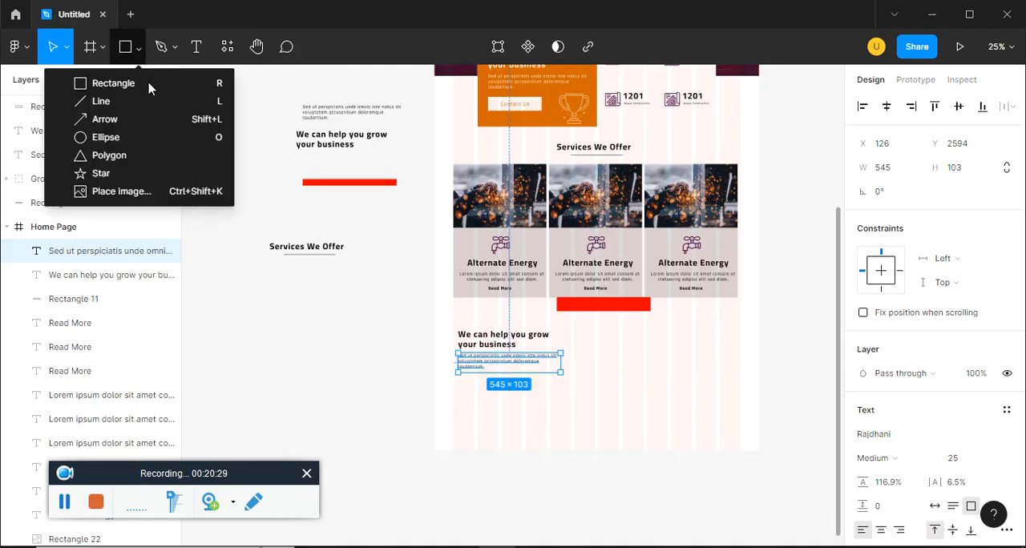
pyautogui.click(149, 87)
pyautogui.moveTo(569, 326); pyautogui.dragTo(740, 418)
# Change the new rectangle's fill type to Image and browse the figma ep15 folder for a photo
pyautogui.hotkey('alt', 'Tab')
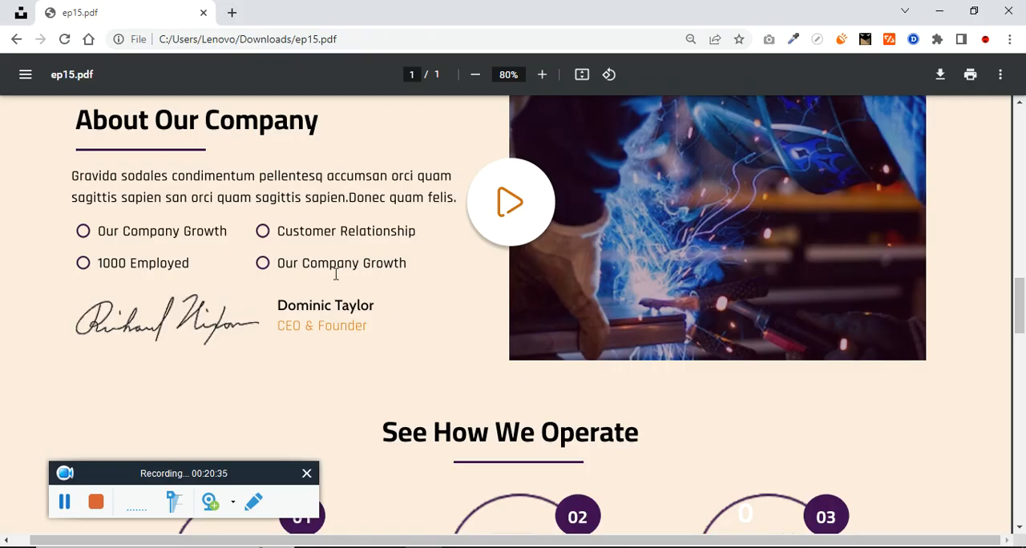
pyautogui.hotkey('alt', 'Tab')
pyautogui.click(867, 436)
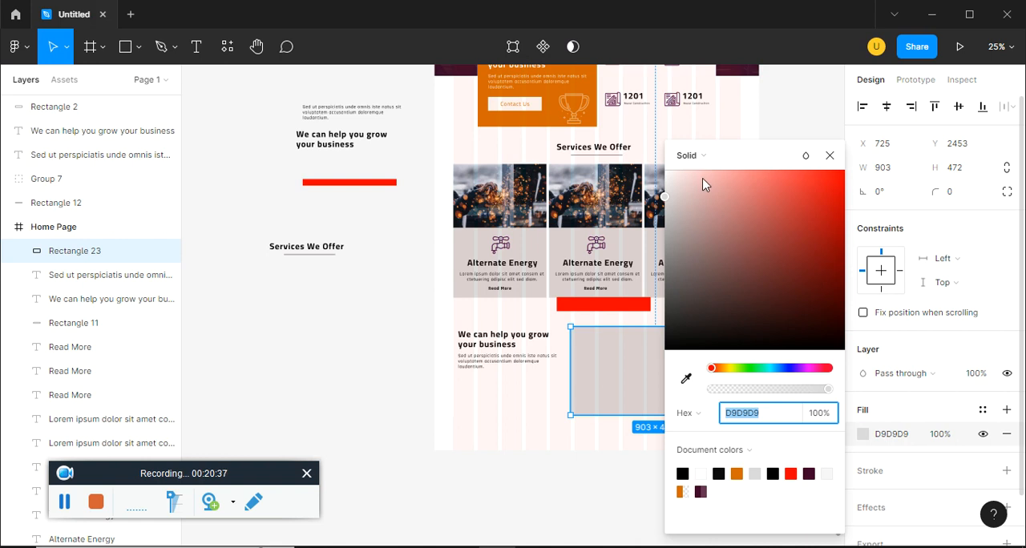
pyautogui.click(689, 156)
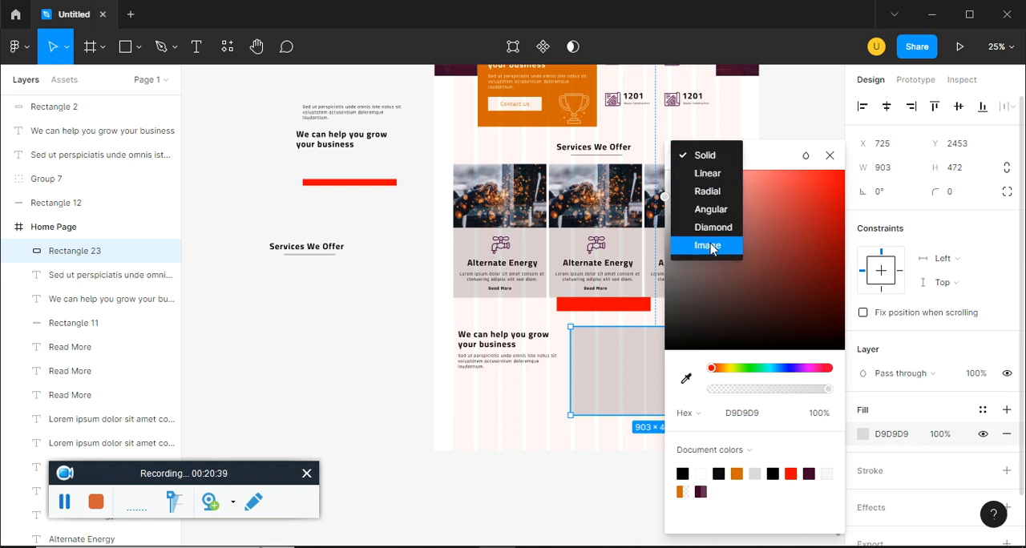
pyautogui.click(708, 246)
pyautogui.click(729, 270)
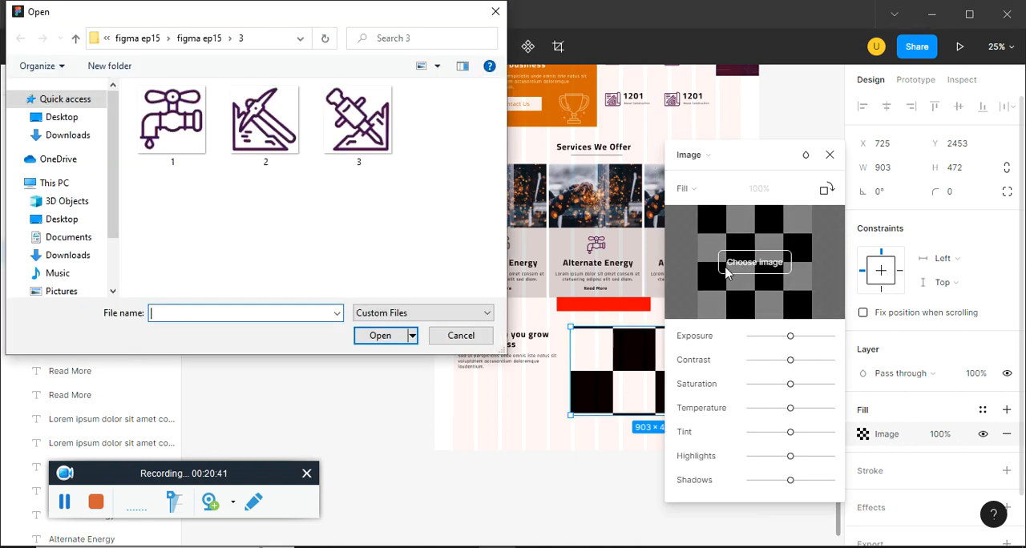
pyautogui.click(199, 38)
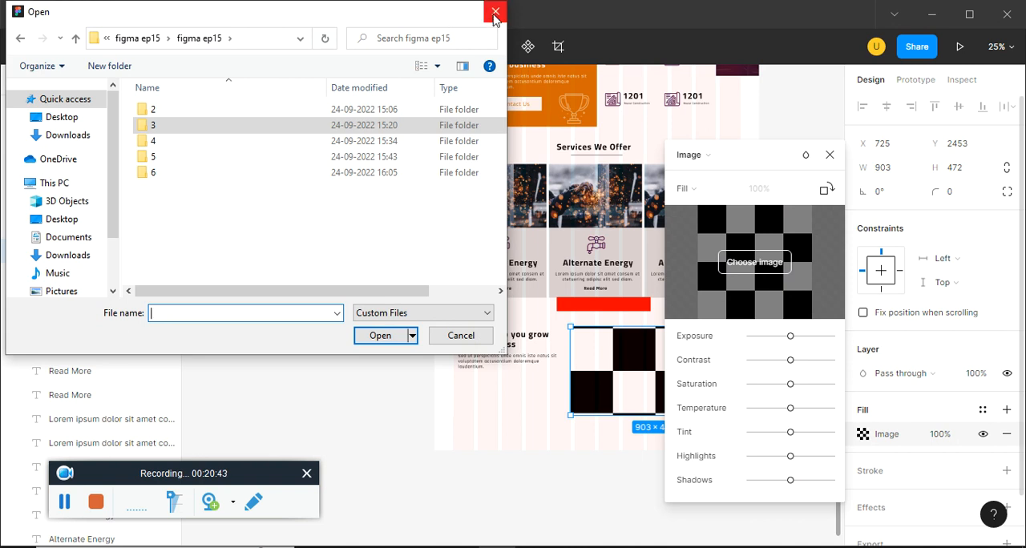
pyautogui.click(495, 11)
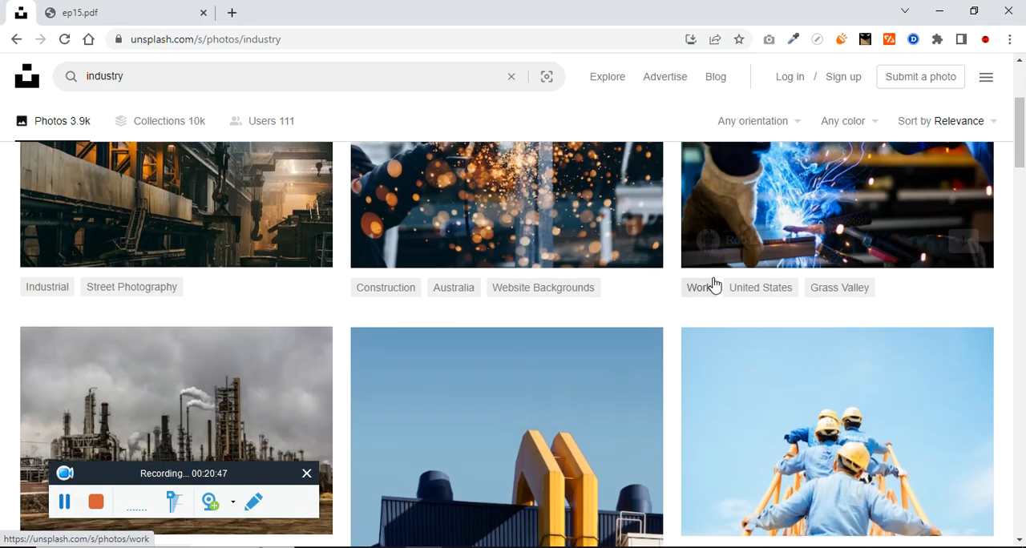
# Copy the blue welding photo from the Unsplash industry results and paste it into the 903 × 472 rectangle in Figma
pyautogui.scroll(1, 712, 283)
pyautogui.rightClick(801, 253)
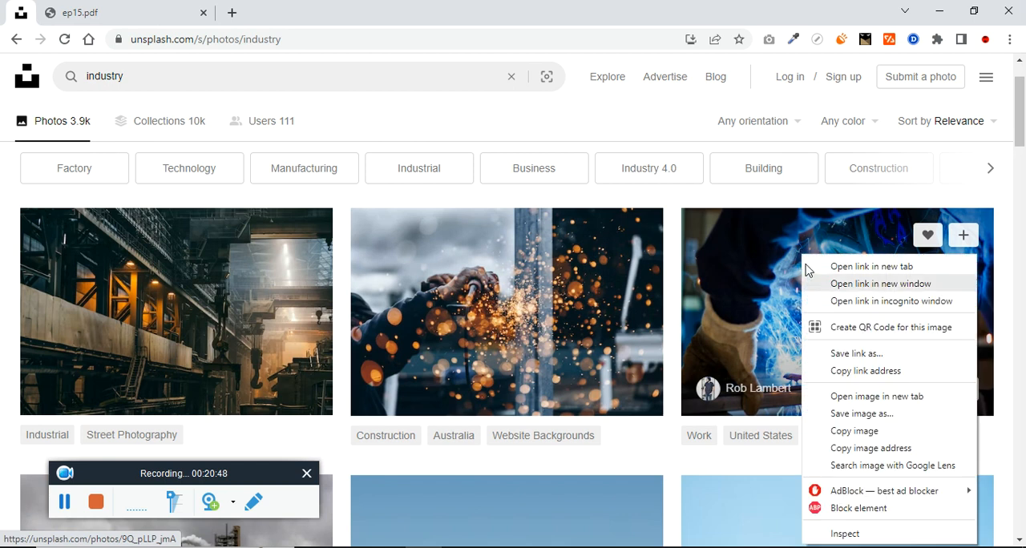
pyautogui.click(846, 428)
pyautogui.click(481, 547)
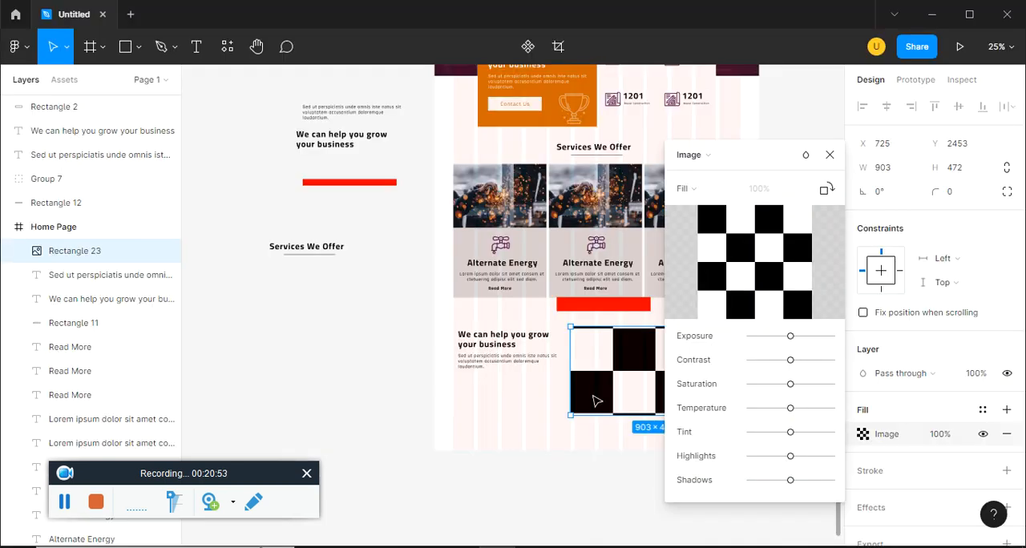
pyautogui.click(830, 154)
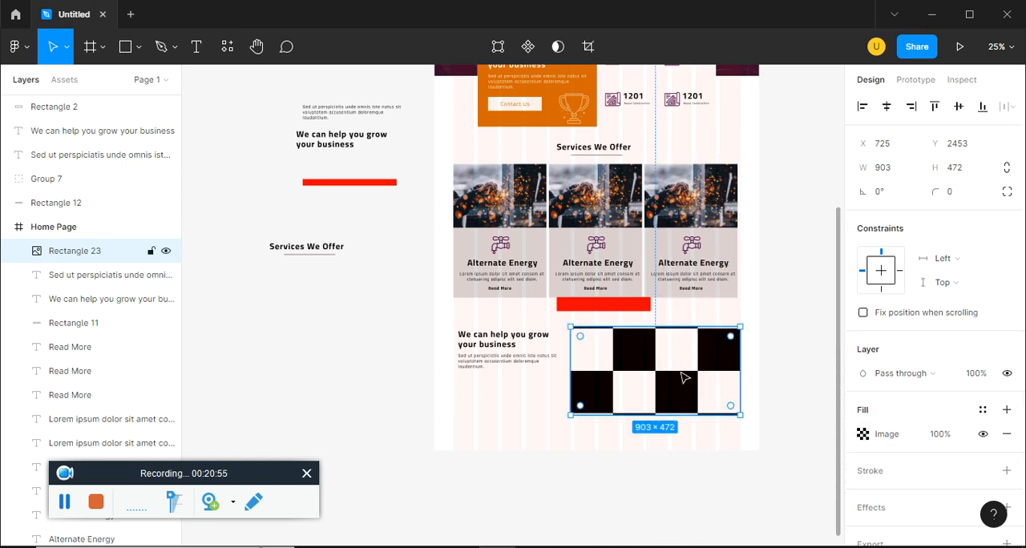
pyautogui.click(521, 392)
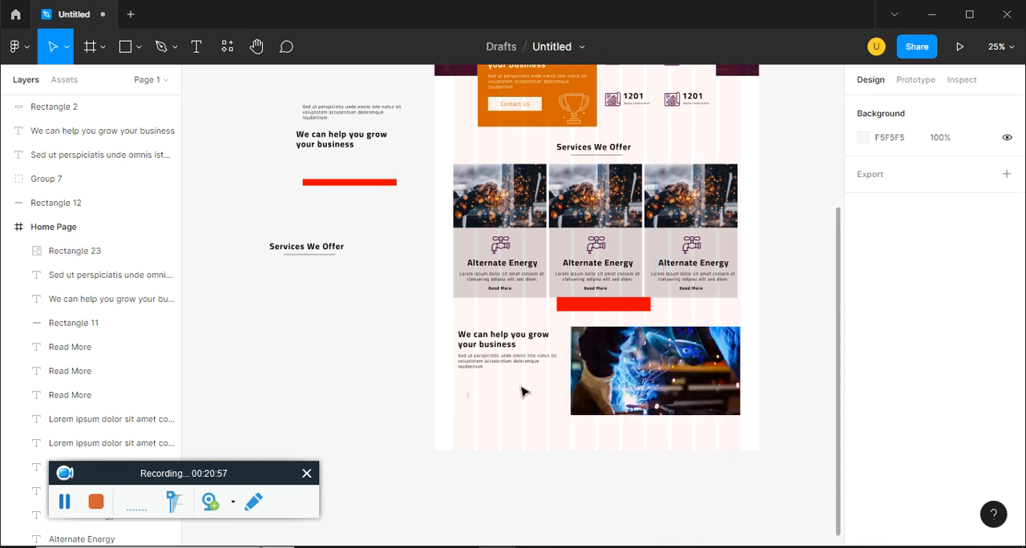
# Check the About Our Company section in ep15.pdf and delete the "We can help you grow your business" heading beside the welding photo
pyautogui.scroll(3, 521, 392)
pyautogui.hotkey('alt', 'Tab')
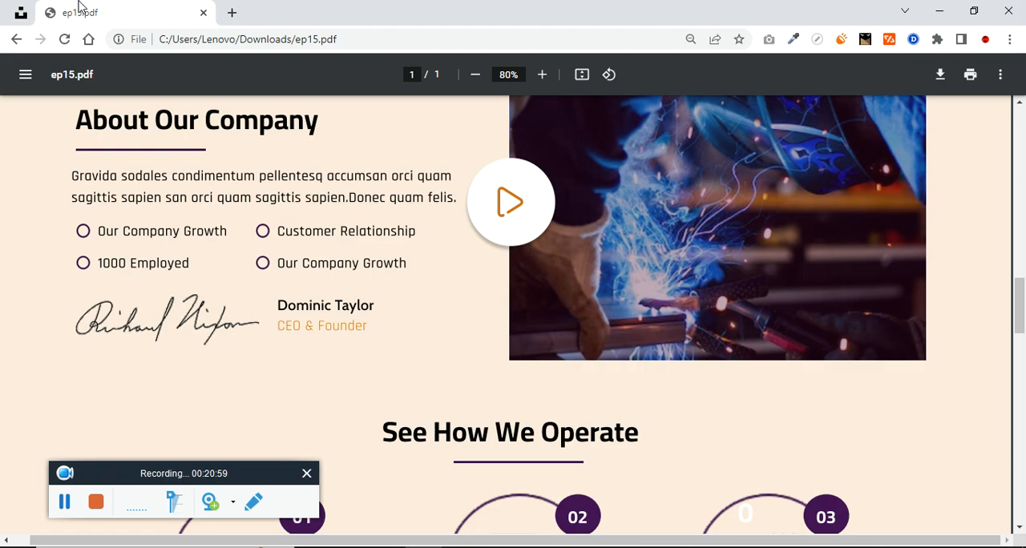
pyautogui.hotkey('alt', 'Tab')
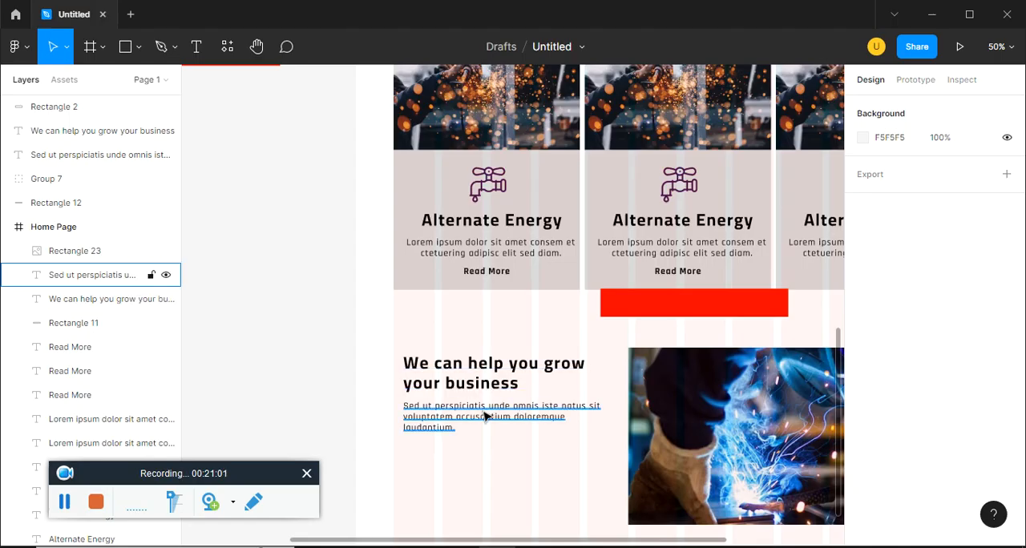
pyautogui.click(486, 411)
pyautogui.scroll(-3, 475, 411)
pyautogui.click(519, 344)
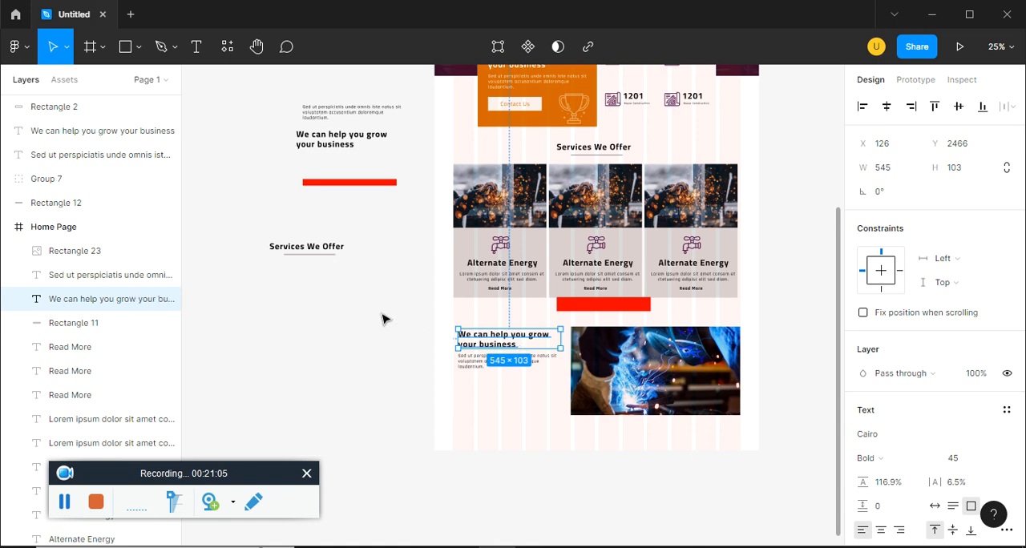
pyautogui.press('Delete')
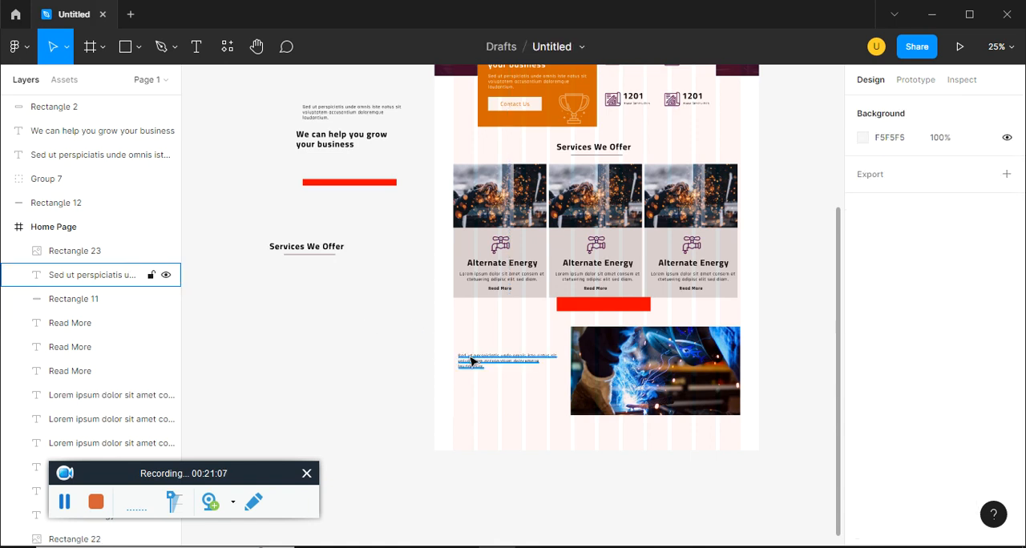
# Duplicate the spare Services We Offer heading group into the frame above the sample paragraph, at X 126 and Y 2478
pyautogui.scroll(1, 355, 252)
pyautogui.click(271, 273)
pyautogui.moveTo(313, 278); pyautogui.dragTo(502, 370)
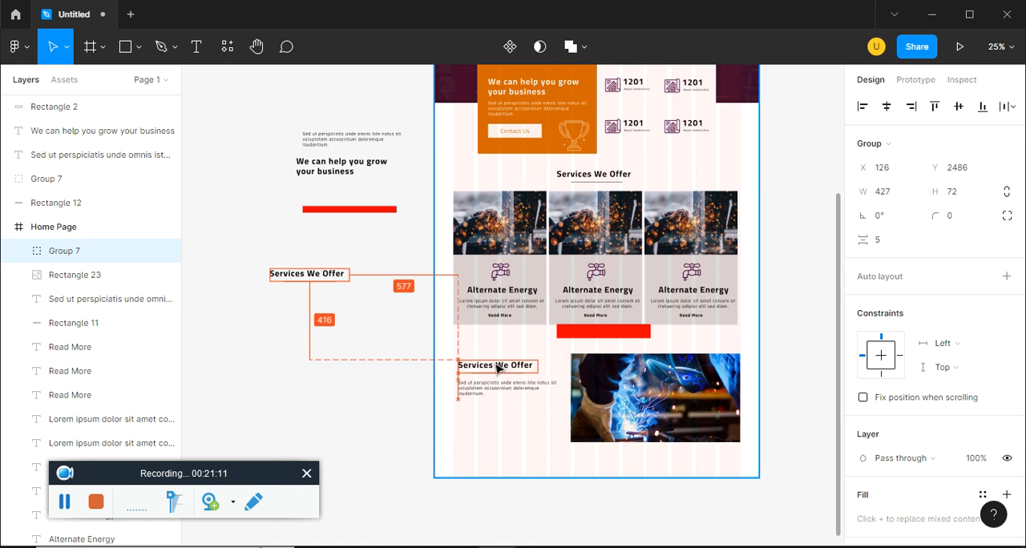
pyautogui.hotkey('shift', '0')
pyautogui.moveTo(567, 419); pyautogui.dragTo(637, 204)
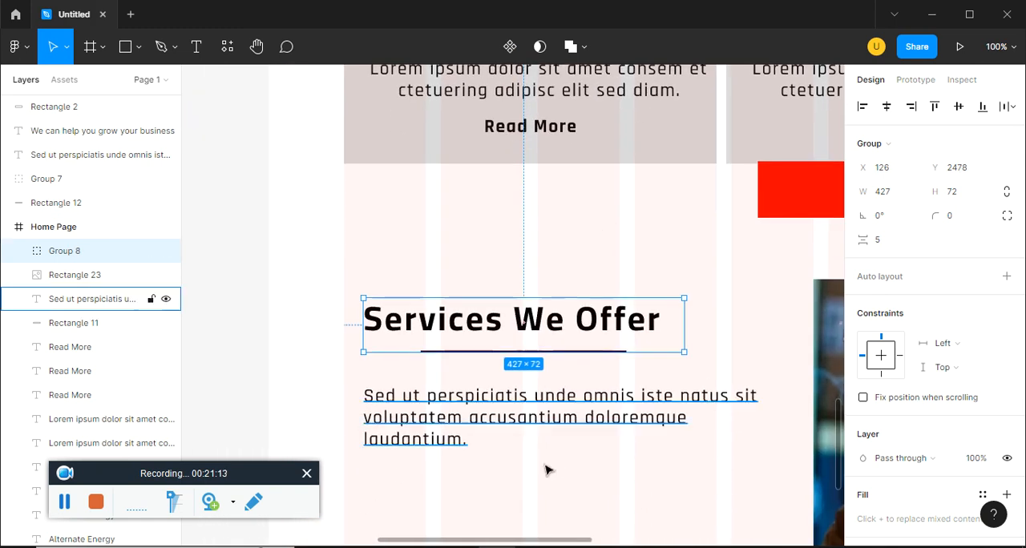
pyautogui.click(547, 473)
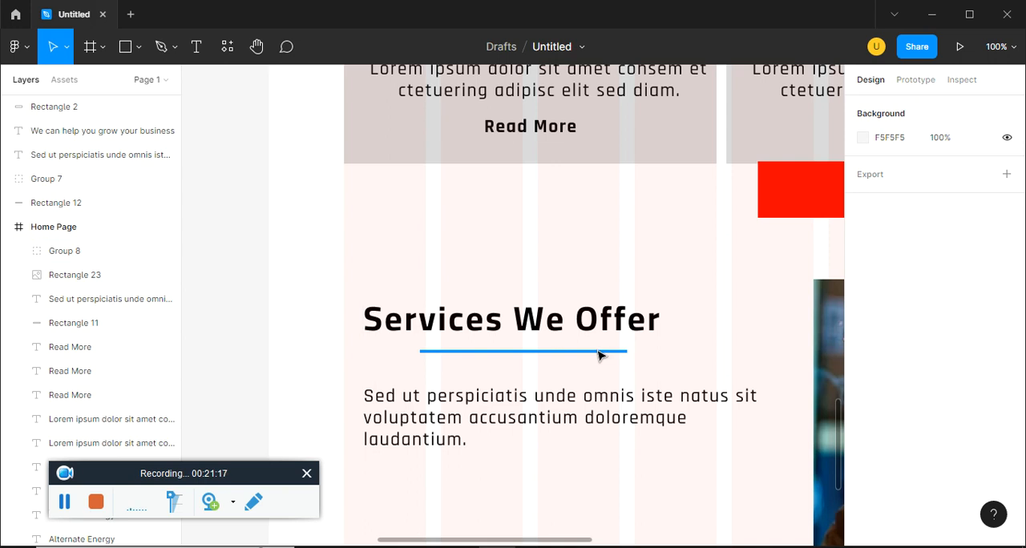
# Shift the copied heading's underline toward the start of its text, to X 131
pyautogui.keyDown('ctrl'); pyautogui.click(597, 352); pyautogui.keyUp('ctrl')
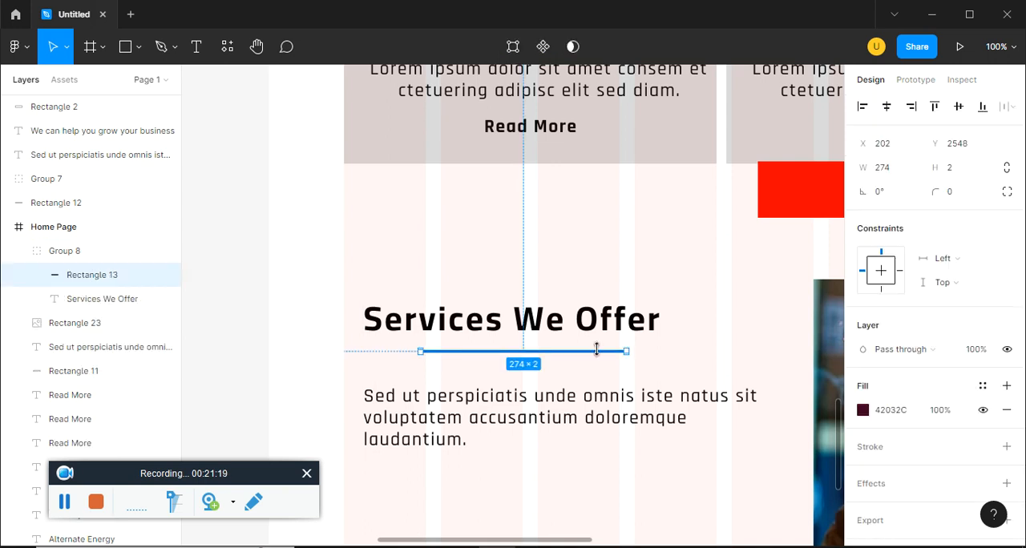
pyautogui.hotkey('shift', 'Left')
pyautogui.hotkey('shift', 'Left')
pyautogui.hotkey('shift', 'Left')
pyautogui.hotkey('shift', 'Left')
pyautogui.hotkey('shift', 'Left')
pyautogui.hotkey('shift', 'Left')
pyautogui.hotkey('shift', 'Left')
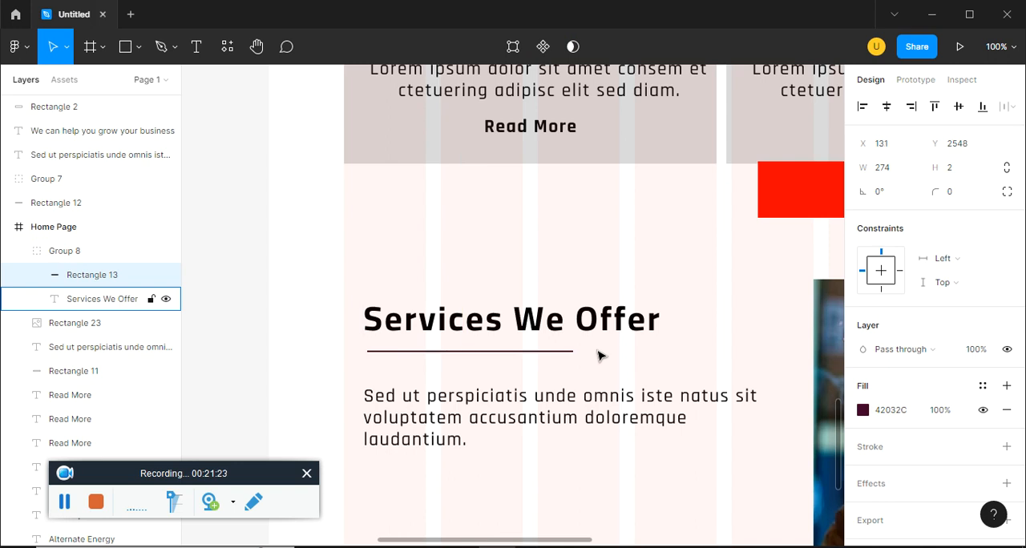
# Shrink the sample paragraph's text box to a height of 94 and move it up to Y 2574
pyautogui.click(593, 399)
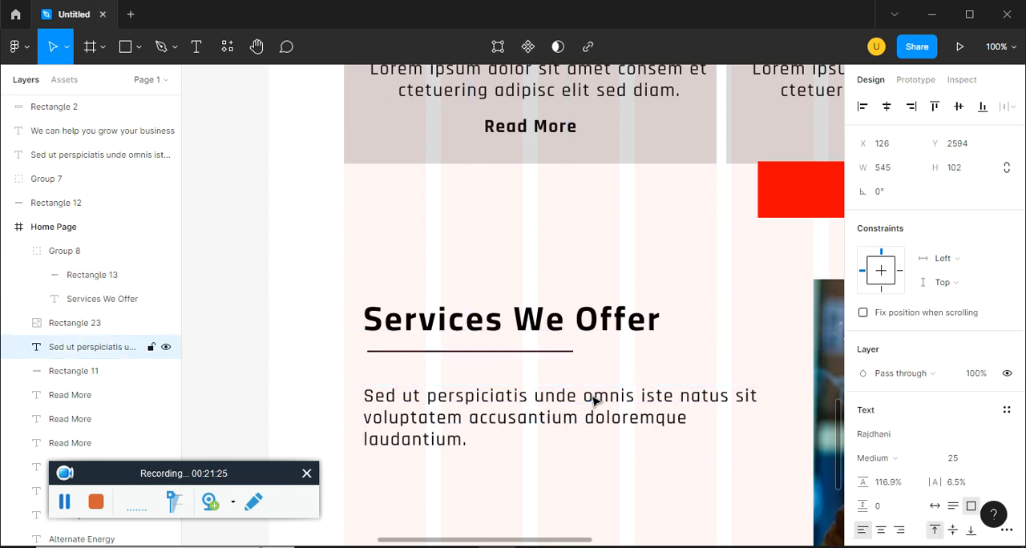
pyautogui.hotkey('ctrl', 'Up')
pyautogui.hotkey('ctrl', 'Up')
pyautogui.hotkey('ctrl', 'Up')
pyautogui.hotkey('ctrl', 'Up')
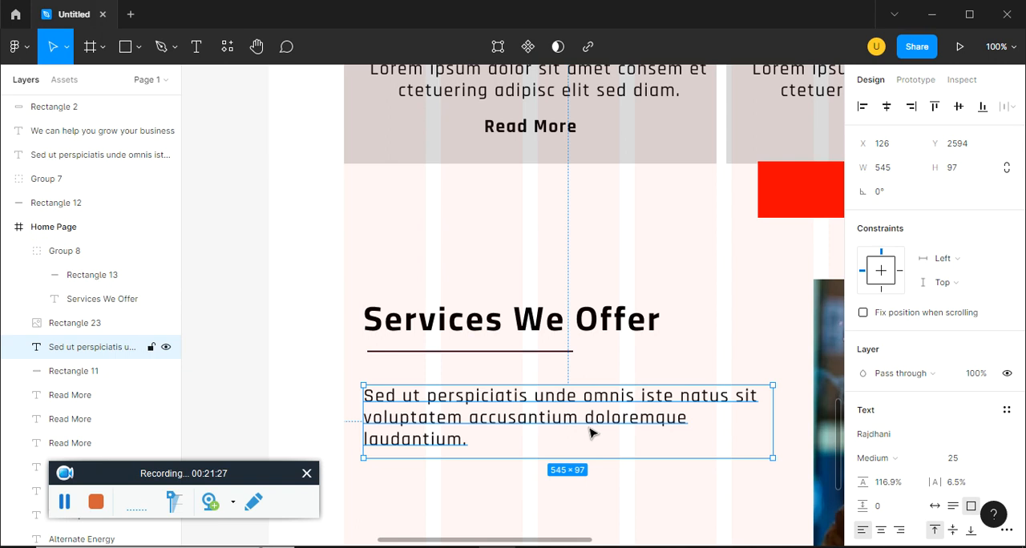
pyautogui.hotkey('shift', 'Up')
pyautogui.hotkey('shift', 'Up')
# Duplicate the paragraph directly below itself and replace the copy's text with "Our Company Growth" from ep15.pdf
pyautogui.hotkey('alt', 'Tab')
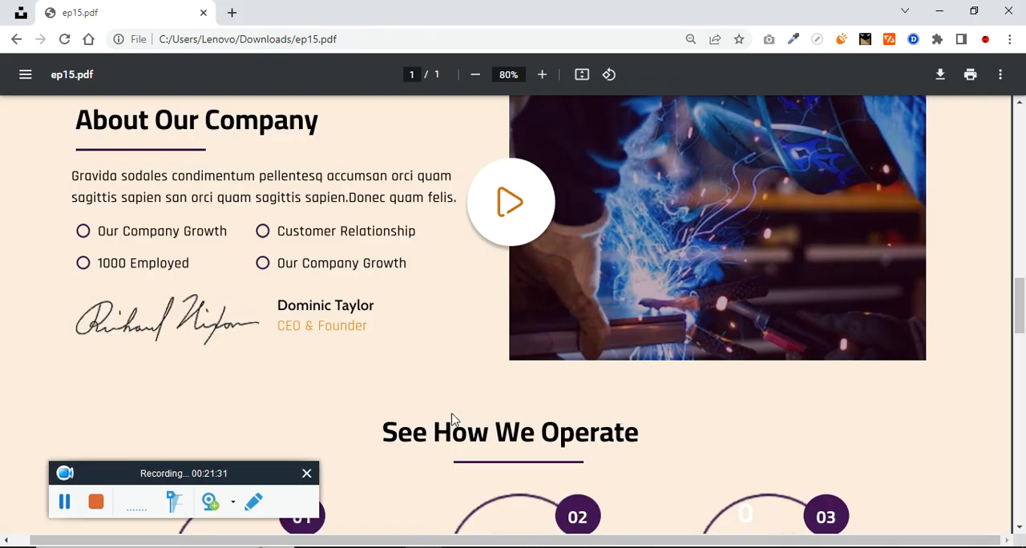
pyautogui.hotkey('alt', 'Tab')
pyautogui.moveTo(490, 412); pyautogui.dragTo(486, 496)
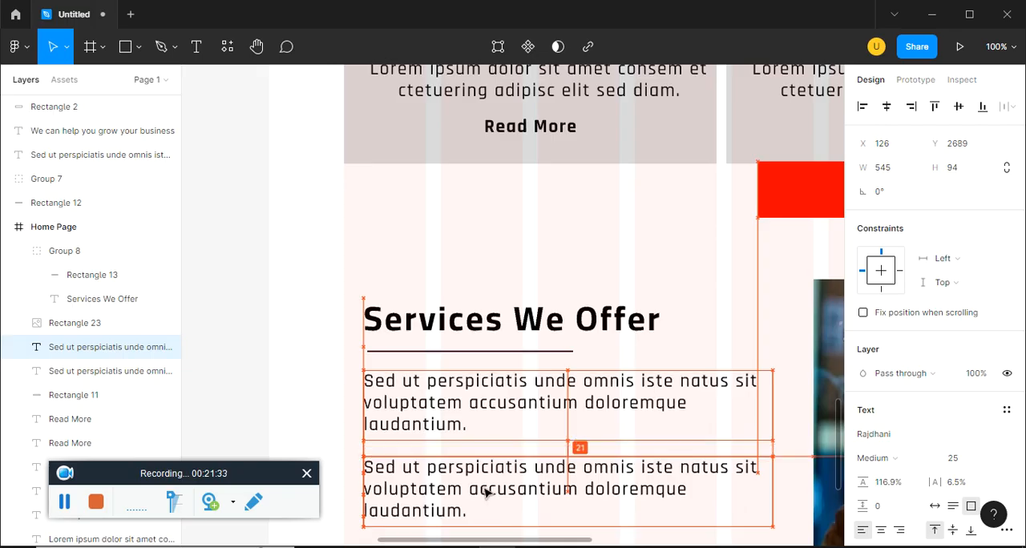
pyautogui.hotkey('alt', 'Tab')
pyautogui.moveTo(102, 228); pyautogui.dragTo(218, 228)
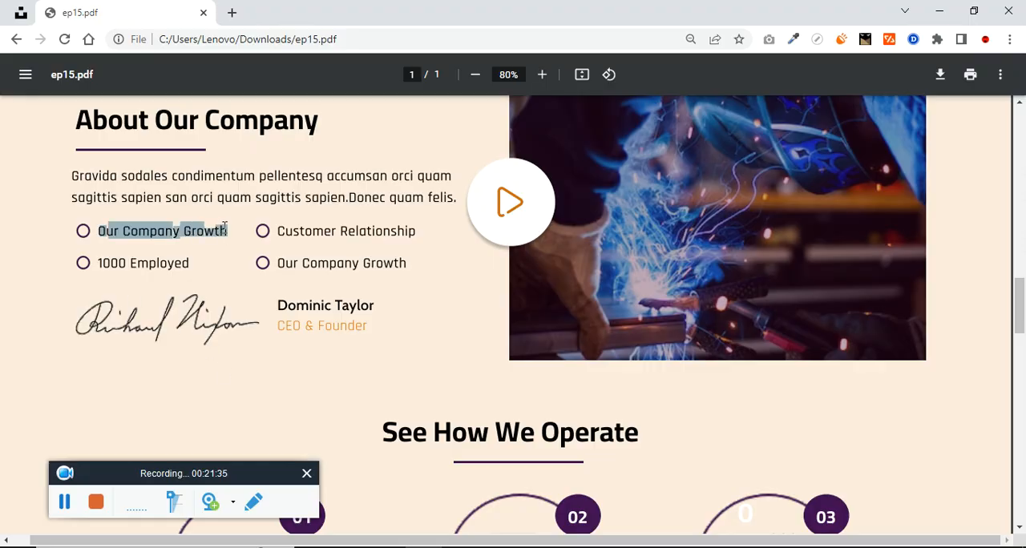
pyautogui.hotkey('alt', 'Tab')
pyautogui.doubleClick(512, 486)
pyautogui.write('Our Company Growth')
pyautogui.click(609, 449)
pyautogui.scroll(-4, 607, 465)
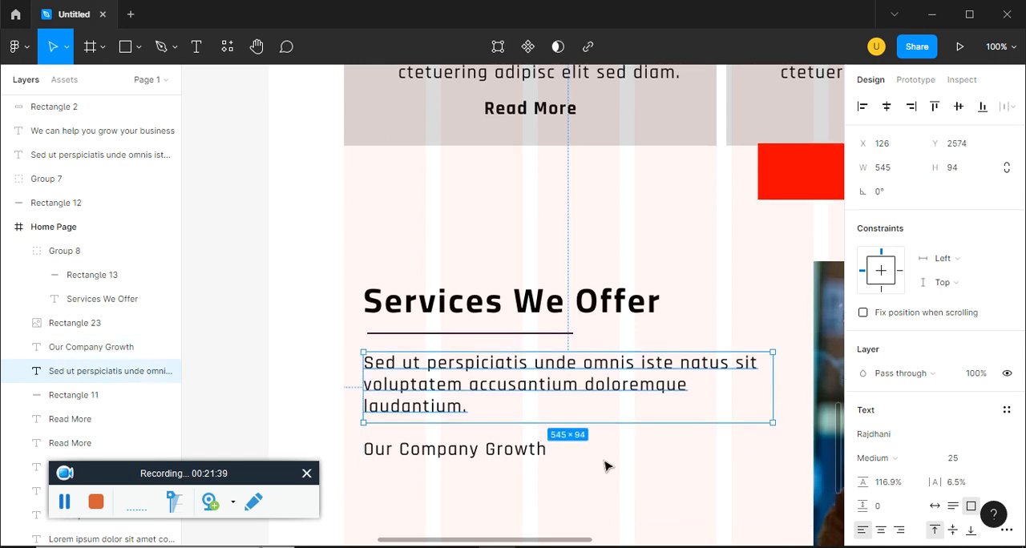
# Shrink the Our Company Growth text box to 247 × 38 and shift it horizontally to X 170
pyautogui.click(517, 320)
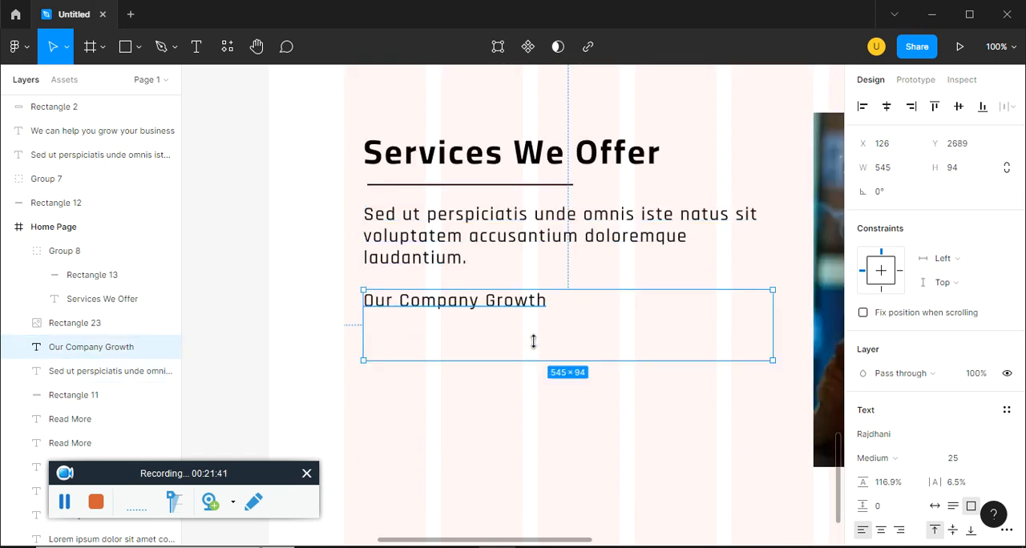
pyautogui.moveTo(533, 341); pyautogui.dragTo(533, 298)
pyautogui.moveTo(773, 304); pyautogui.dragTo(549, 298)
pyautogui.moveTo(449, 307); pyautogui.dragTo(483, 305)
# Draw a 39 × 43 rectangle in the space before the Our Company Growth text as the bullet placeholder
pyautogui.click(138, 48)
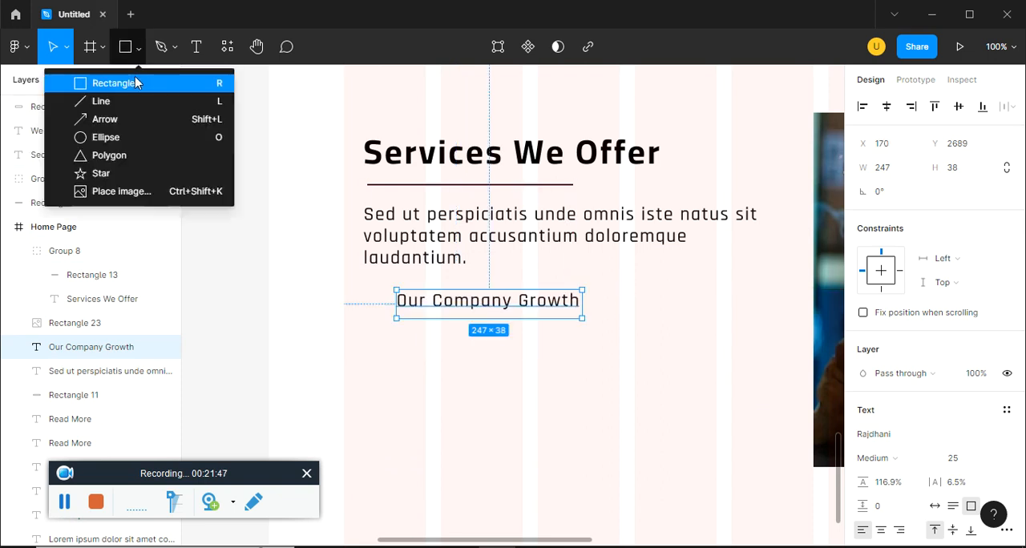
pyautogui.click(137, 83)
pyautogui.moveTo(363, 286); pyautogui.dragTo(395, 321)
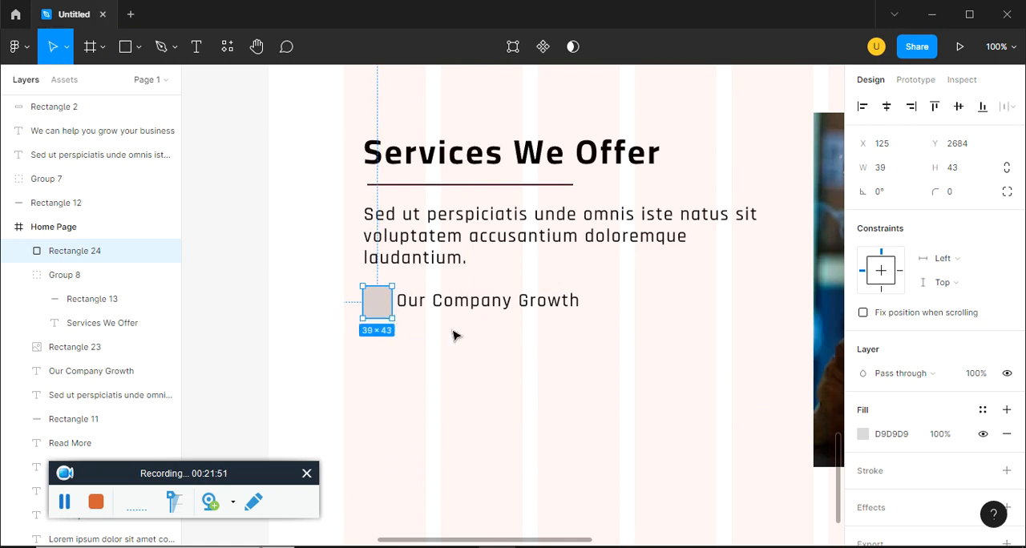
# Fill the small bullet rectangle with the zero image from folder 4 of figma ep15
pyautogui.click(863, 434)
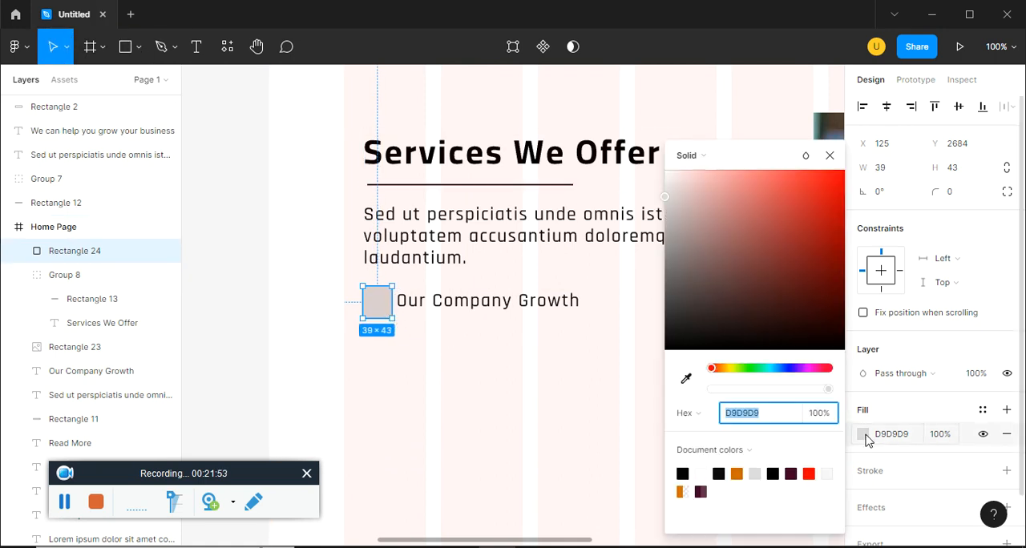
pyautogui.click(691, 155)
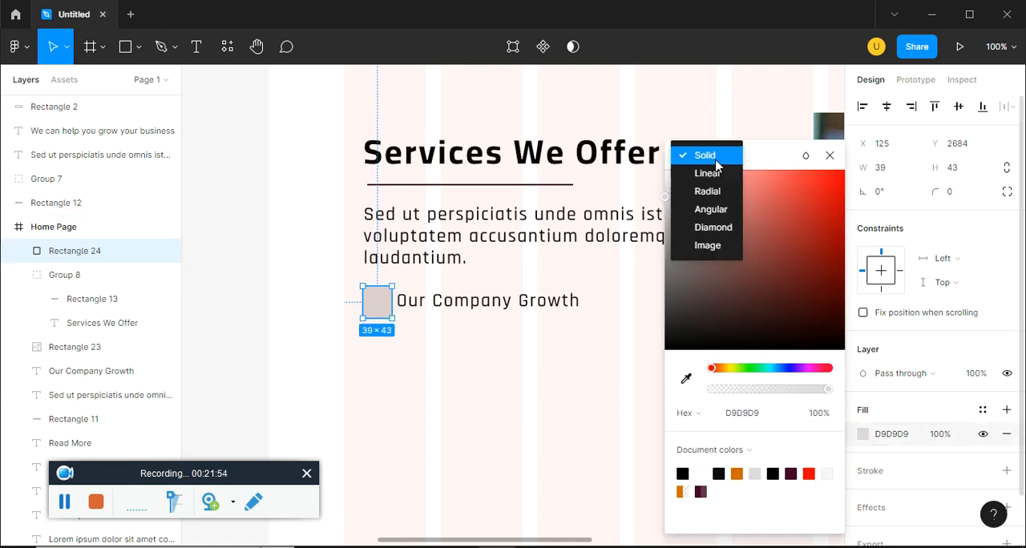
pyautogui.click(718, 253)
pyautogui.click(765, 270)
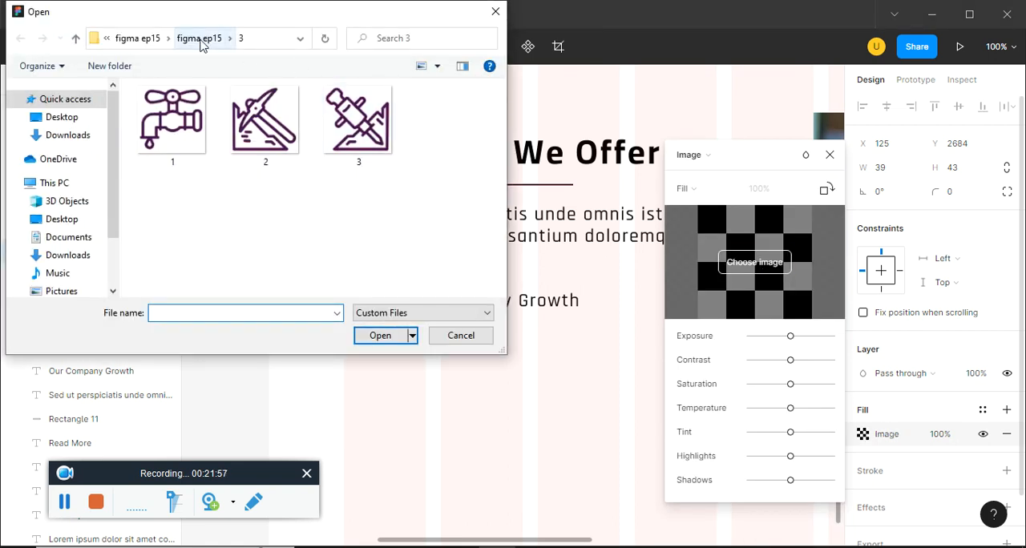
pyautogui.click(199, 39)
pyautogui.click(175, 144)
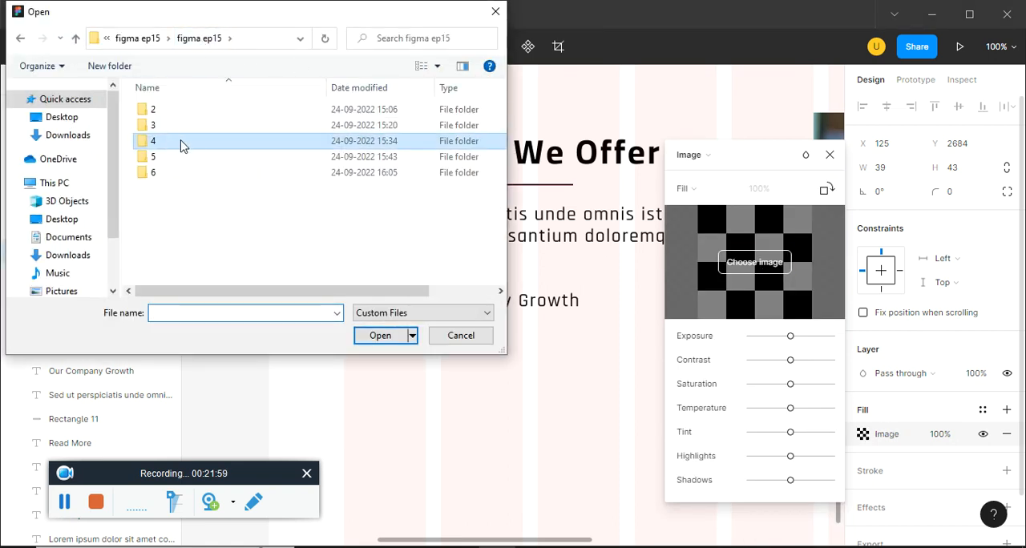
pyautogui.doubleClick(177, 145)
pyautogui.click(359, 164)
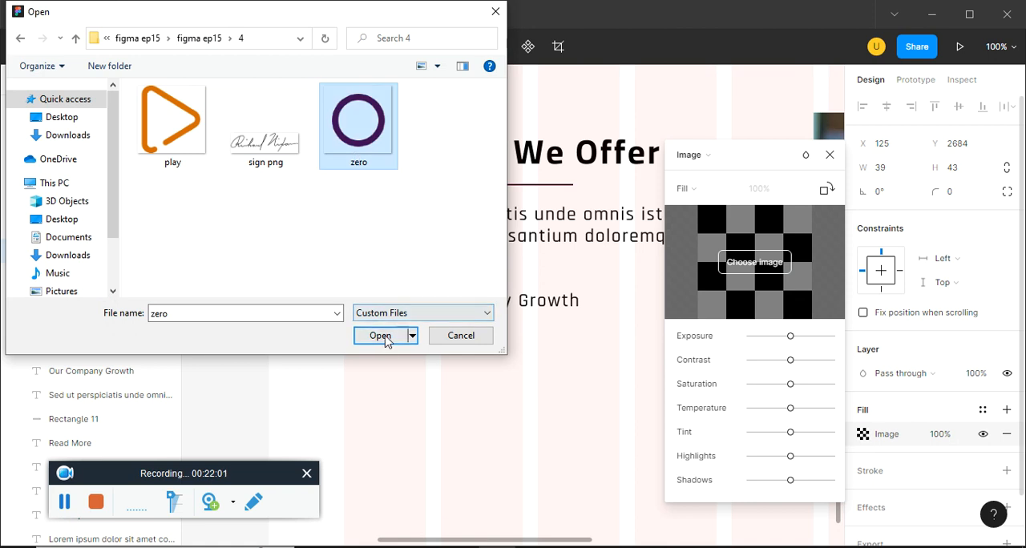
pyautogui.click(383, 336)
pyautogui.click(829, 155)
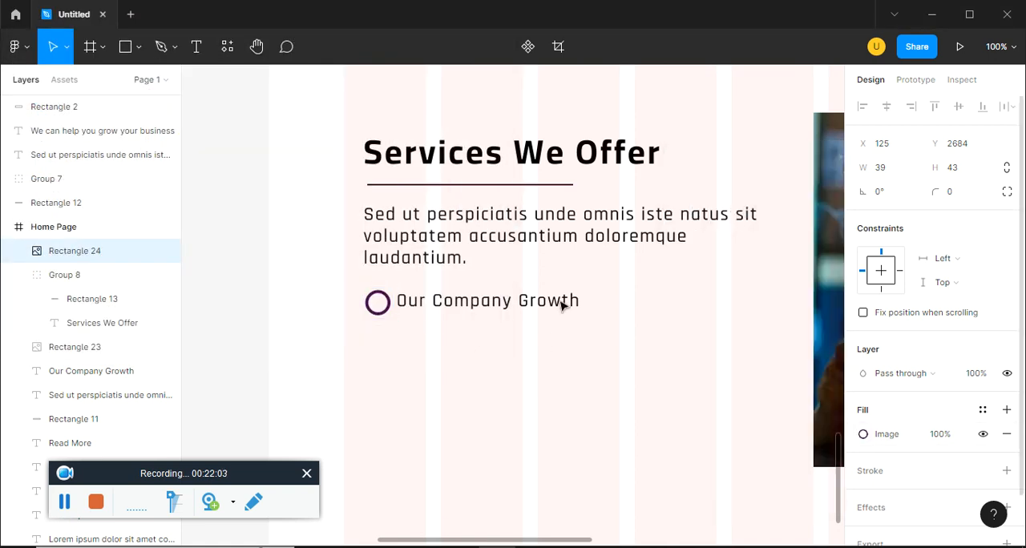
# Shrink the circle bullet before Our Company Growth to 31 × 34 and shift the text slightly closer to it
pyautogui.click(529, 360)
pyautogui.click(378, 301)
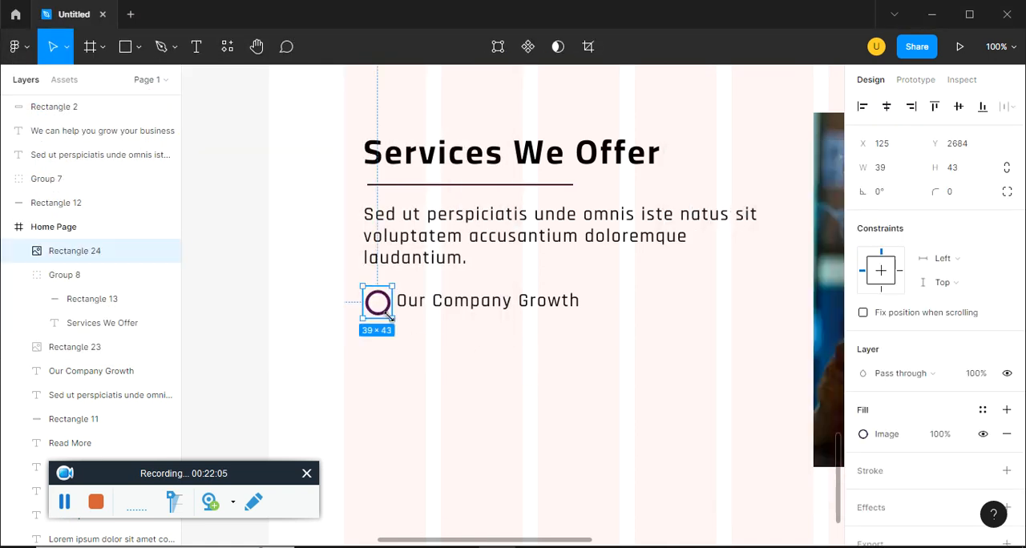
pyautogui.moveTo(387, 312); pyautogui.dragTo(386, 310)
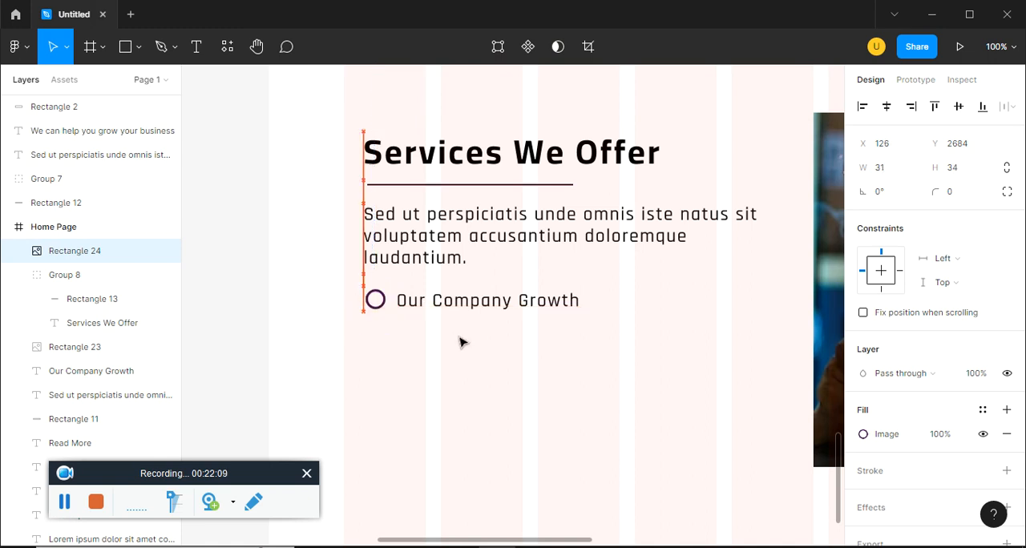
pyautogui.click(486, 309)
pyautogui.moveTo(486, 309); pyautogui.dragTo(482, 309)
# Duplicate the Our Company Growth bullet item below itself, then copy both items alongside to form a two-by-two grid
pyautogui.moveTo(544, 365); pyautogui.dragTo(335, 286)
pyautogui.keyDown('alt'); pyautogui.moveTo(442, 303); pyautogui.dragTo(444, 347); pyautogui.keyUp('alt')
pyautogui.moveTo(569, 407); pyautogui.dragTo(331, 283)
pyautogui.keyDown('alt'); pyautogui.moveTo(564, 312); pyautogui.dragTo(676, 321); pyautogui.keyUp('alt')
pyautogui.click(602, 440)
# Narrow the welding photo from its text-side edge to 860 × 472
pyautogui.hotkey('ctrl', '-')
pyautogui.hscroll(4, 602, 440)
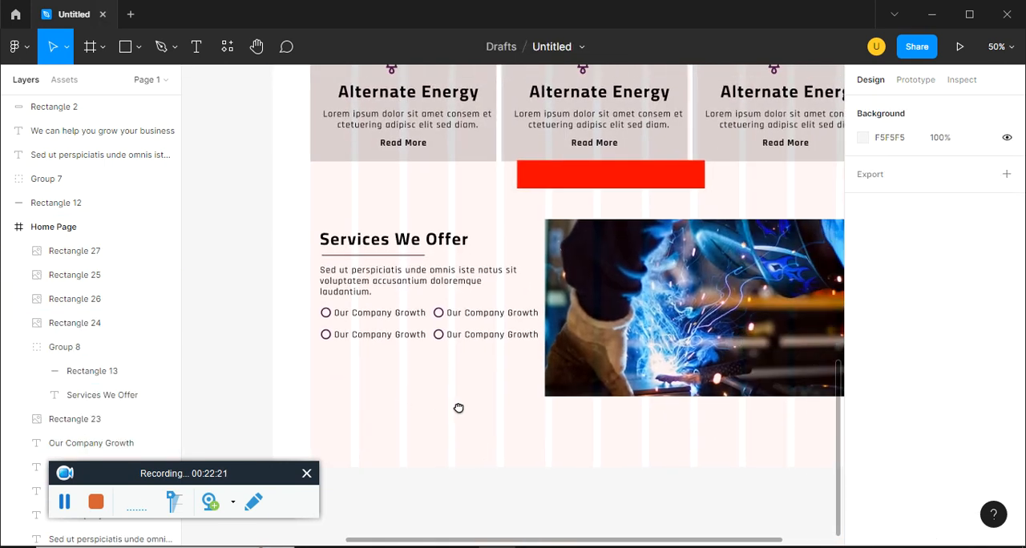
pyautogui.click(88, 419)
pyautogui.moveTo(527, 310); pyautogui.dragTo(543, 310)
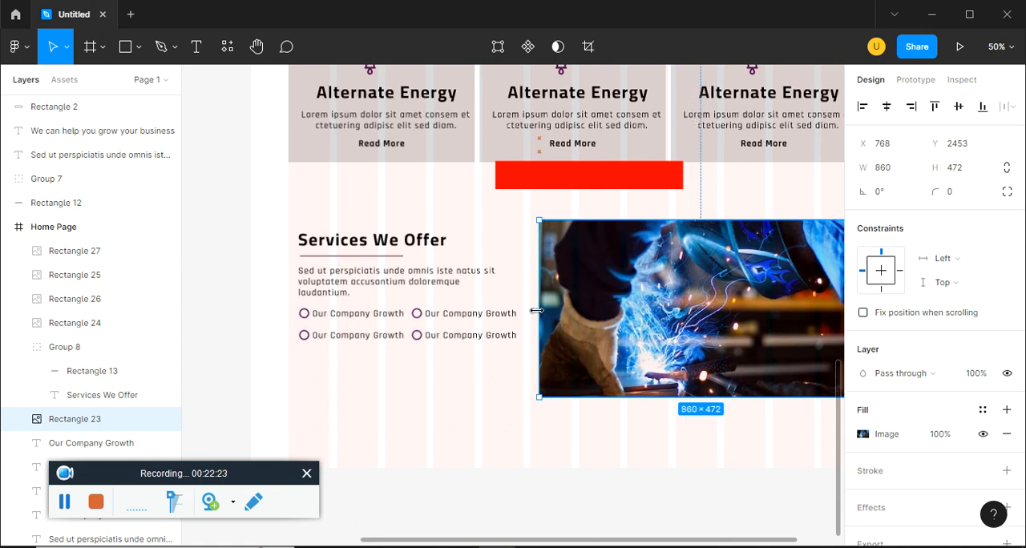
# Shift the Services We Offer heading, paragraph and all bullet items down together beside the welding photo
pyautogui.click(497, 387)
pyautogui.moveTo(521, 380); pyautogui.dragTo(256, 222)
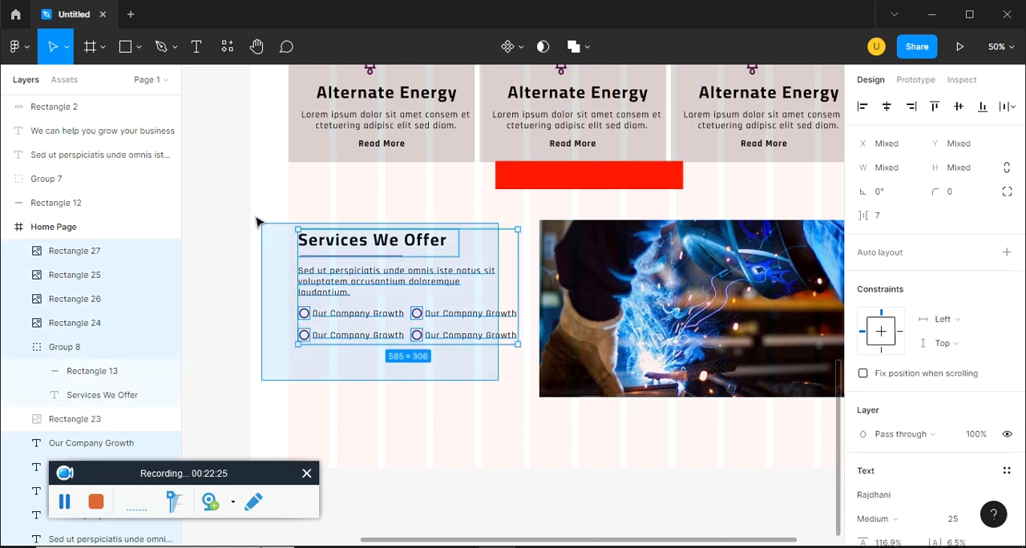
pyautogui.hotkey('shift', 'Down')
pyautogui.hotkey('shift', 'Down')
pyautogui.hotkey('shift', 'Down')
pyautogui.hotkey('shift', 'Down')
pyautogui.hotkey('shift', 'Down')
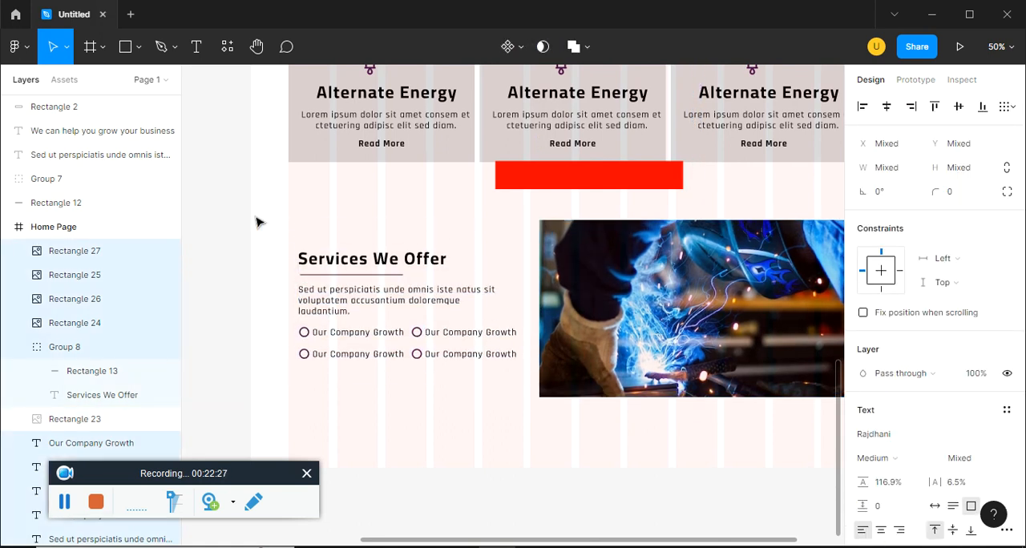
# Narrow the welding photo from its text-side edge to 832 × 472, starting at X 796
pyautogui.click(551, 272)
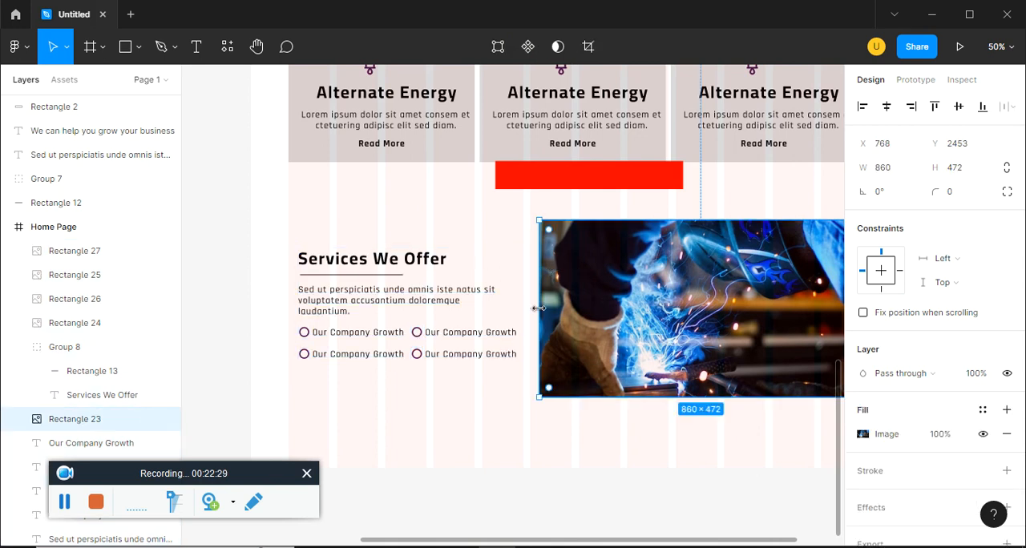
pyautogui.moveTo(540, 308); pyautogui.dragTo(549, 309)
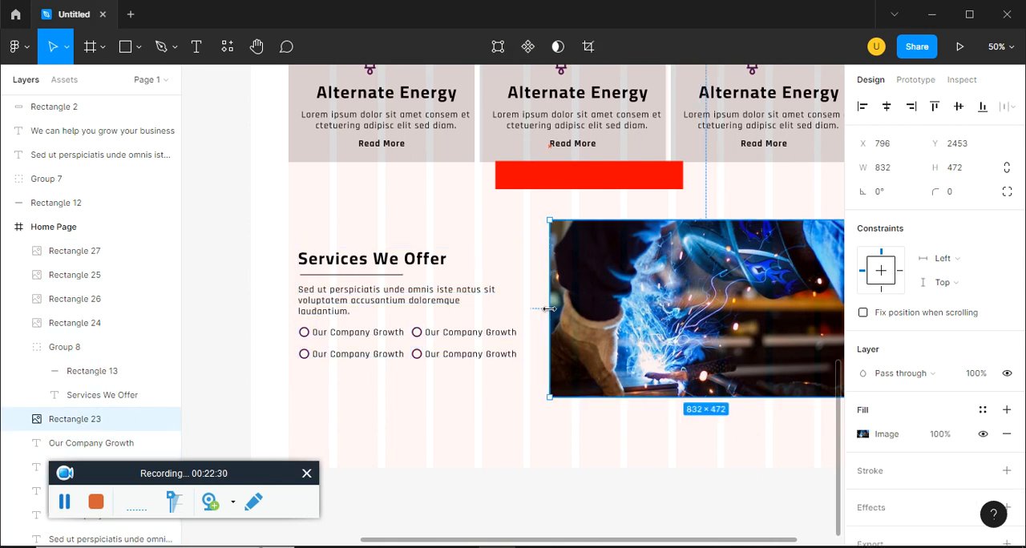
# Draw an ellipse centred on the welding photo's text-side edge and size it to about 182 × 168
pyautogui.click(141, 48)
pyautogui.click(120, 137)
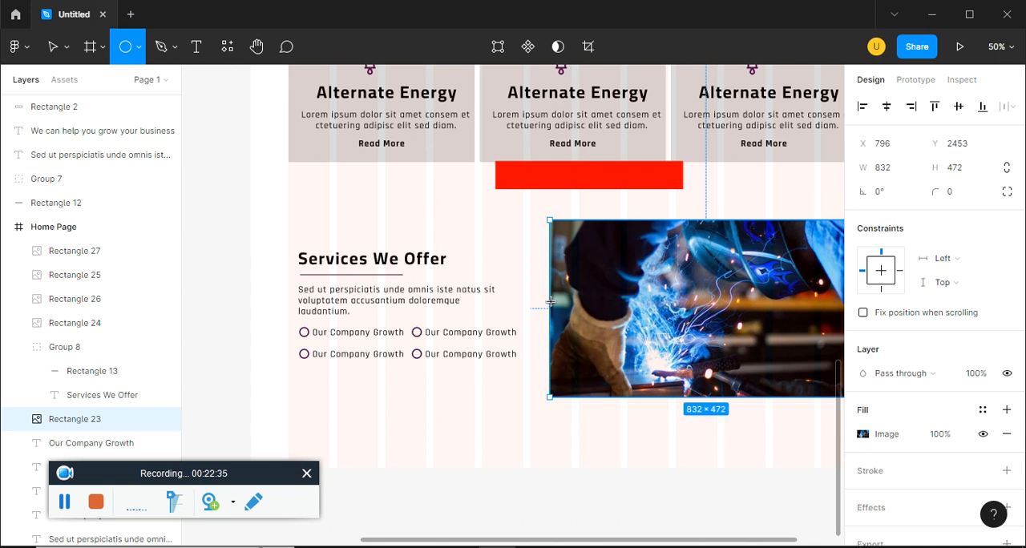
pyautogui.moveTo(551, 302); pyautogui.dragTo(581, 332)
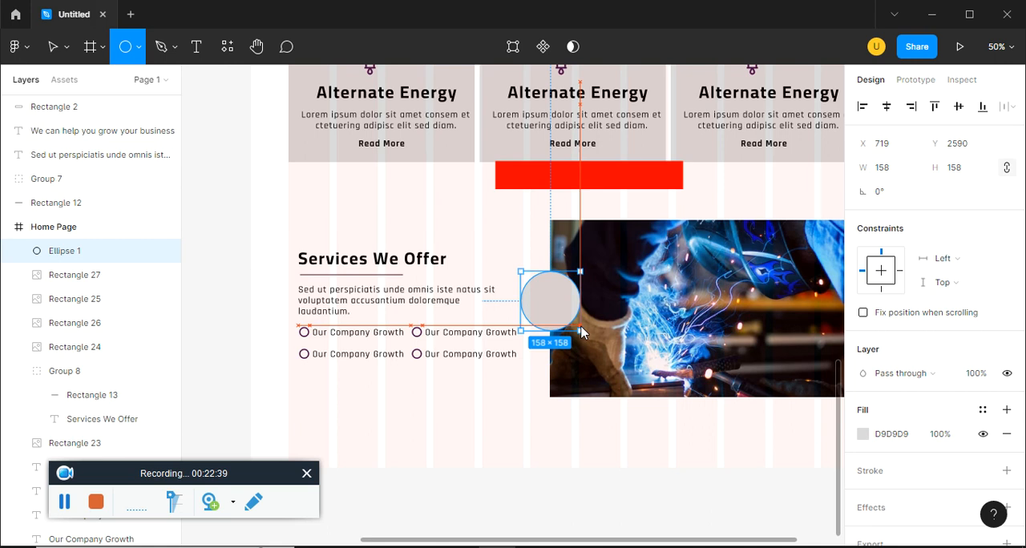
pyautogui.moveTo(581, 332); pyautogui.dragTo(580, 327)
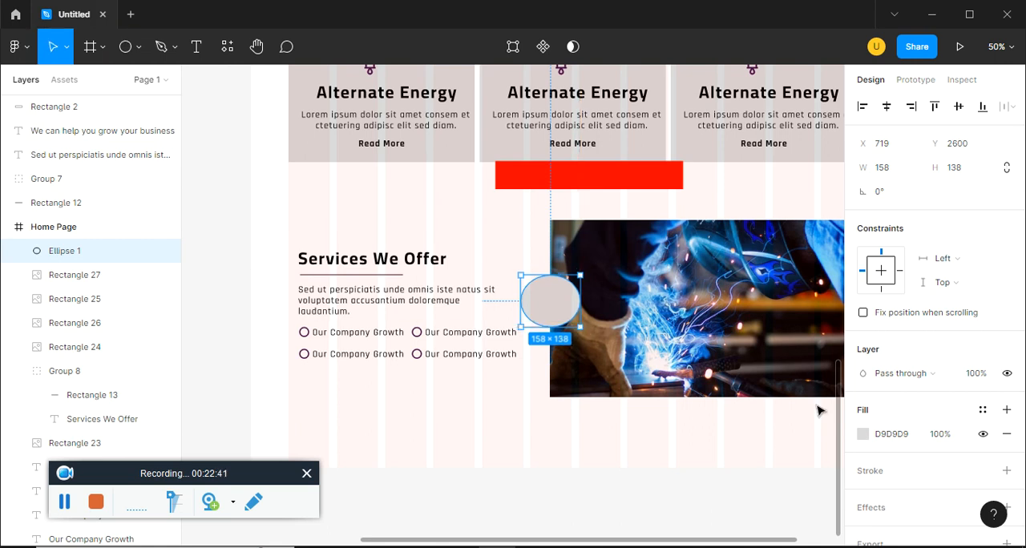
pyautogui.moveTo(580, 327); pyautogui.dragTo(559, 313)
# Change the ellipse's solid fill to white, FFFFFF
pyautogui.click(862, 434)
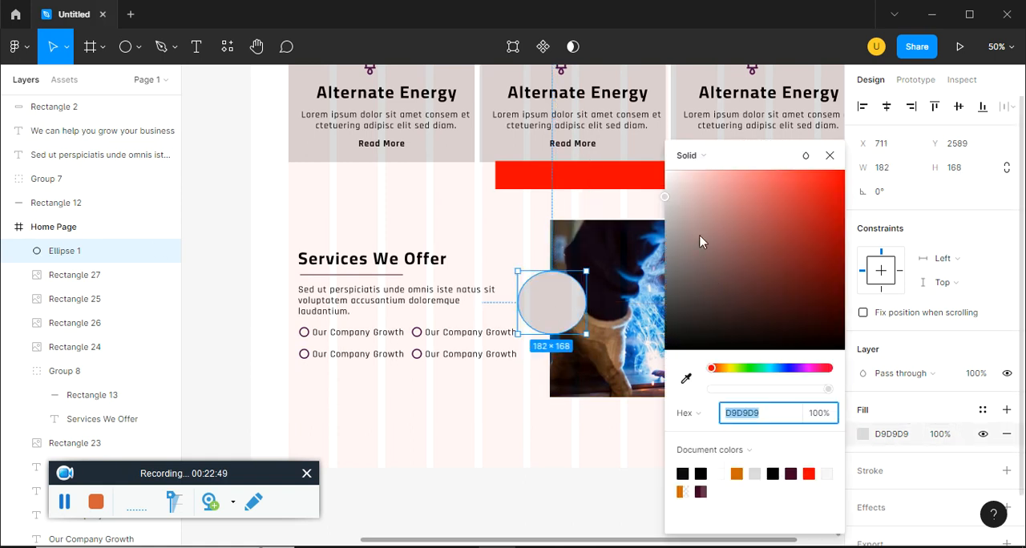
pyautogui.moveTo(665, 196); pyautogui.dragTo(648, 178)
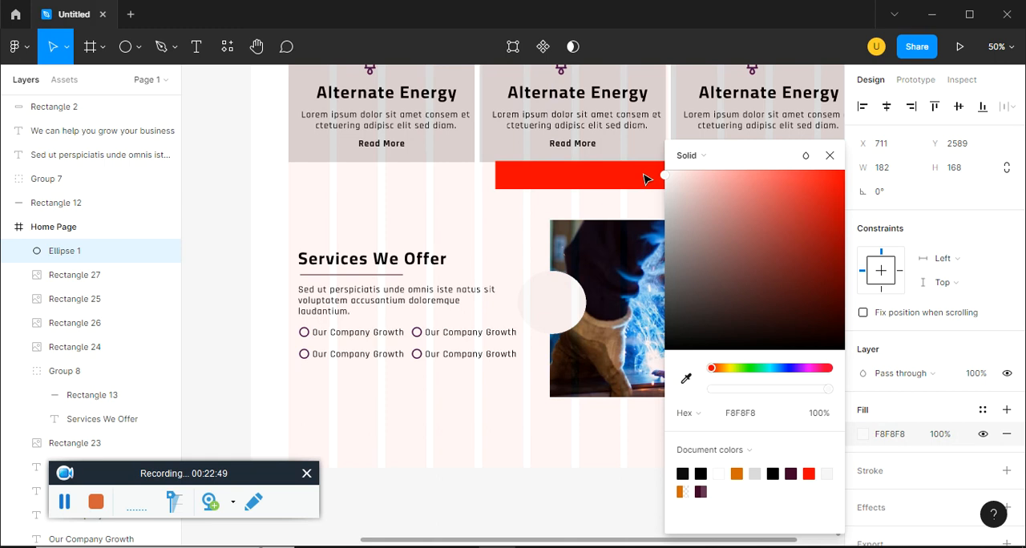
pyautogui.moveTo(647, 177); pyautogui.dragTo(641, 167)
# Draw a rectangle about 97 × 69 inside the white ellipse and align their centres horizontally and vertically
pyautogui.press('r')
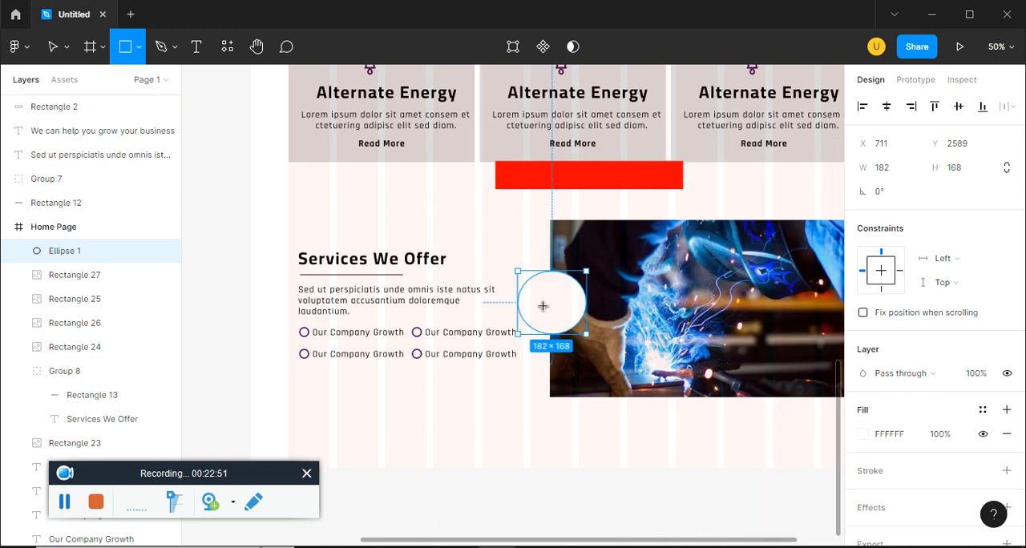
pyautogui.moveTo(530, 288); pyautogui.dragTo(567, 314)
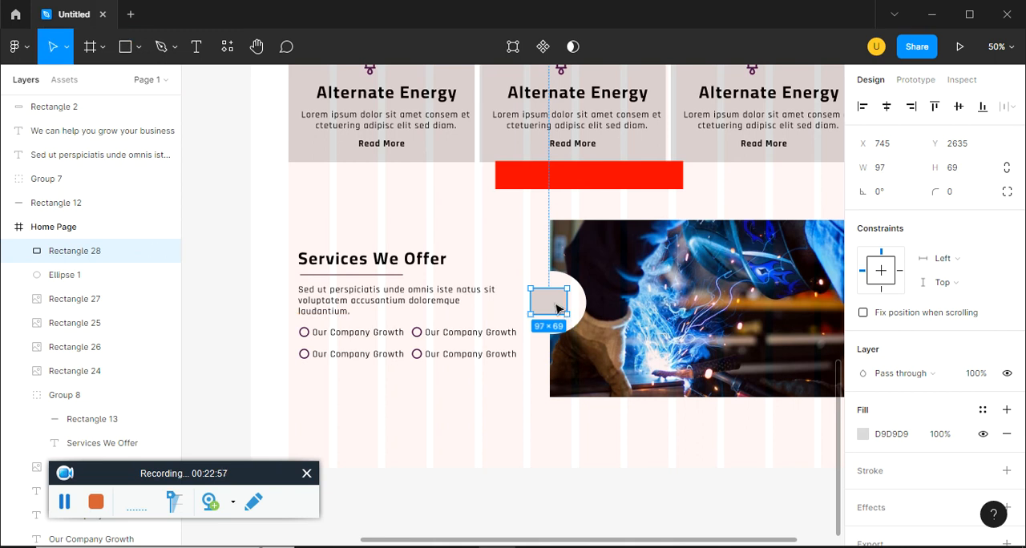
pyautogui.hotkey('ctrl', '+')
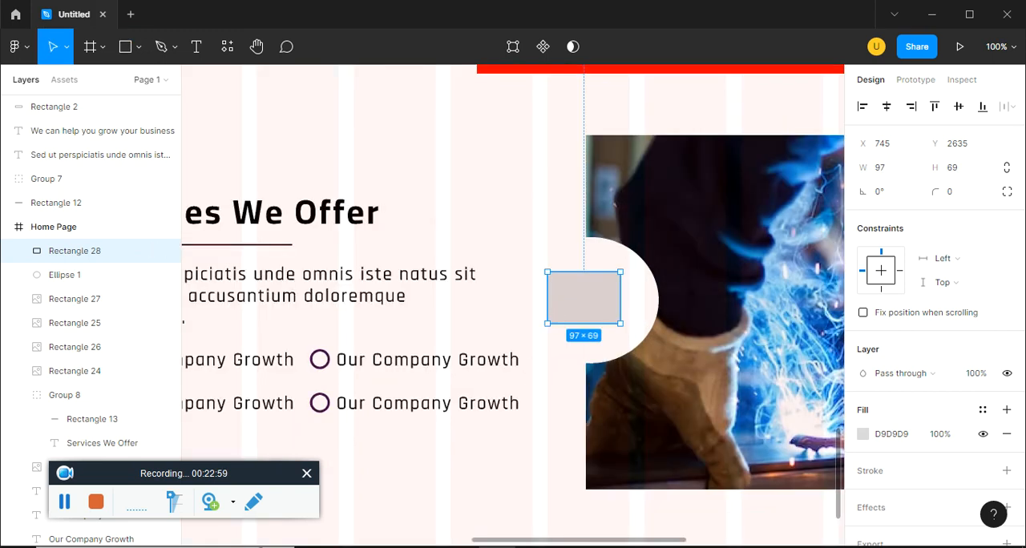
pyautogui.moveTo(522, 369); pyautogui.dragTo(431, 364)
pyautogui.click(536, 317)
pyautogui.keyDown('shift'); pyautogui.click(514, 298); pyautogui.keyUp('shift')
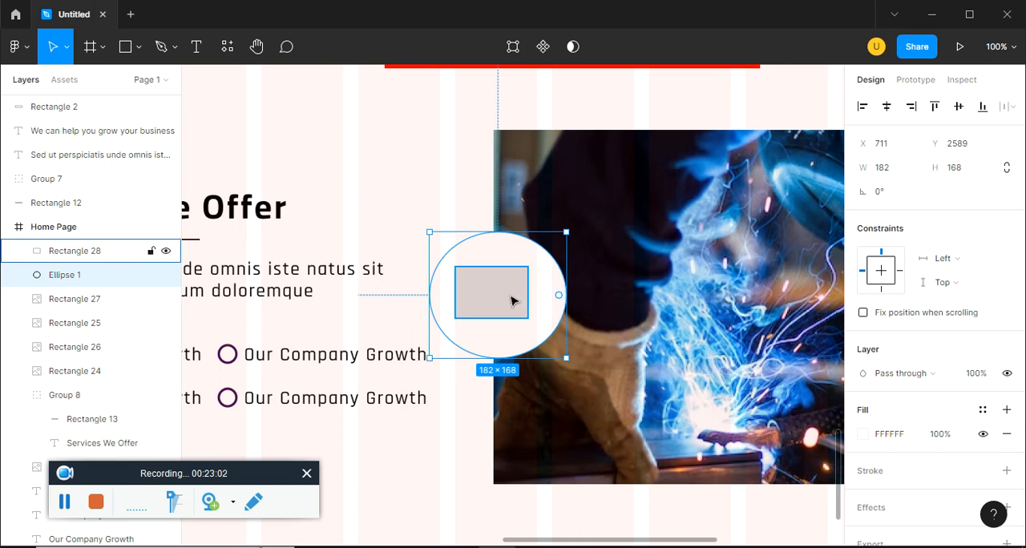
pyautogui.click(886, 109)
pyautogui.click(959, 107)
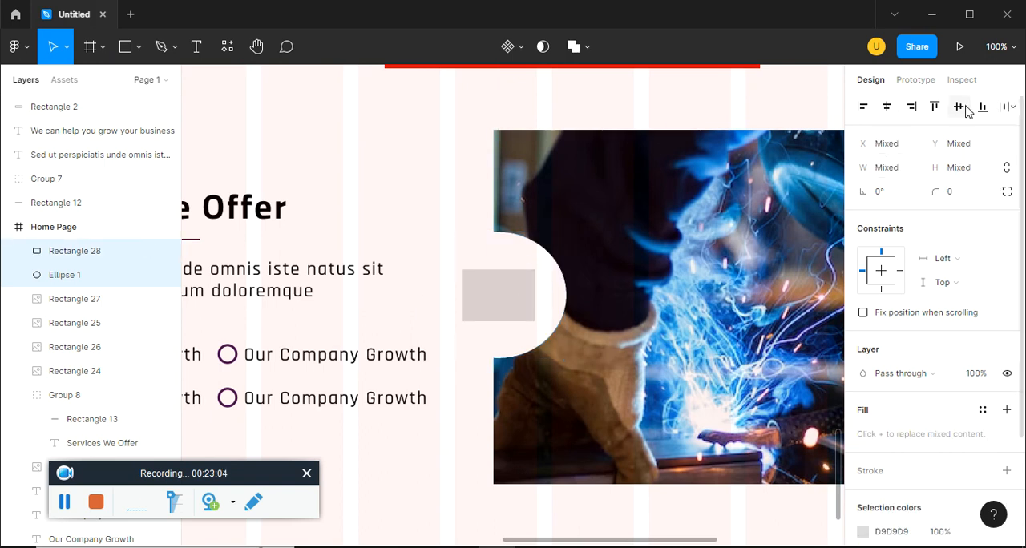
# Fill the rectangle inside the ellipse with the play image from folder 4 of figma ep15
pyautogui.click(499, 303)
pyautogui.doubleClick(498, 300)
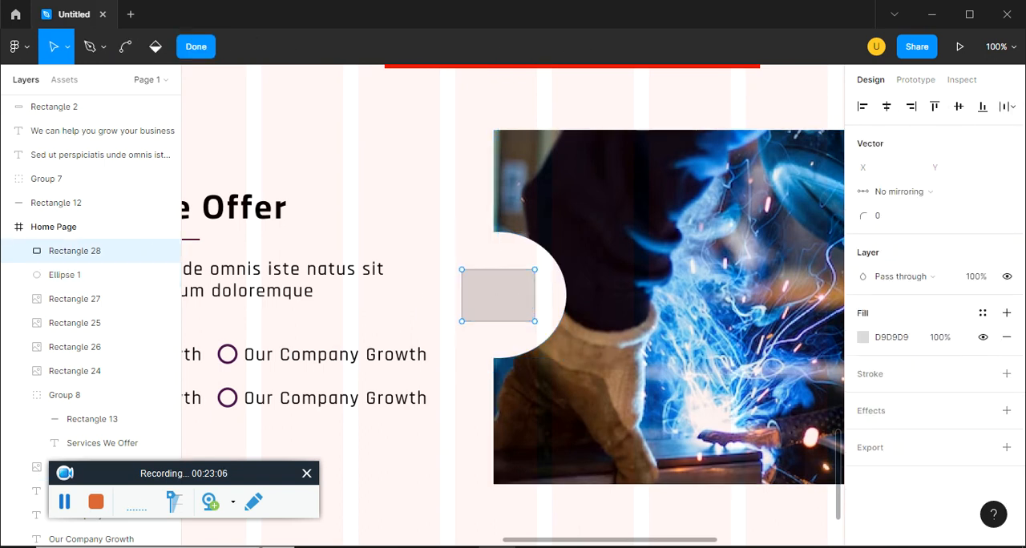
pyautogui.click(863, 337)
pyautogui.click(703, 158)
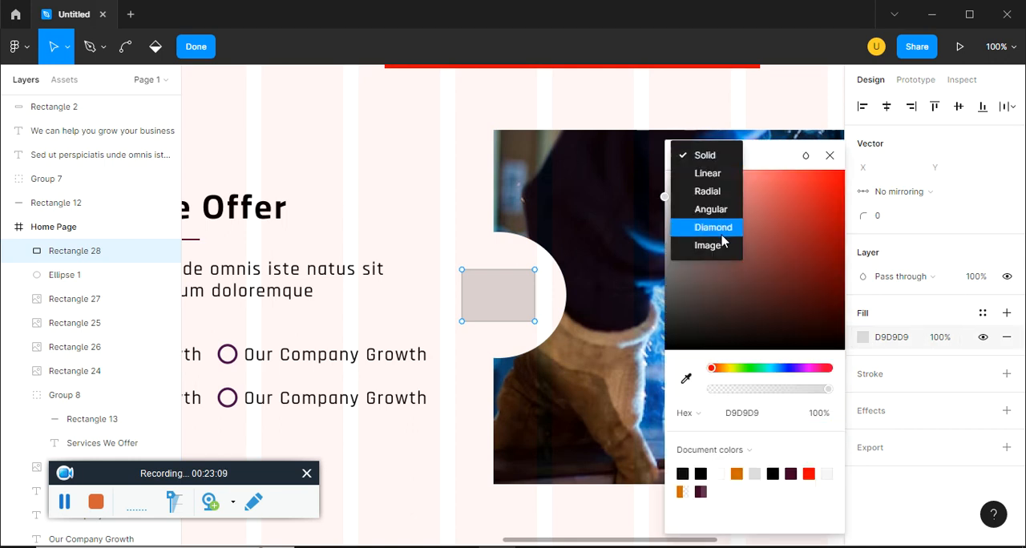
pyautogui.click(721, 247)
pyautogui.click(742, 265)
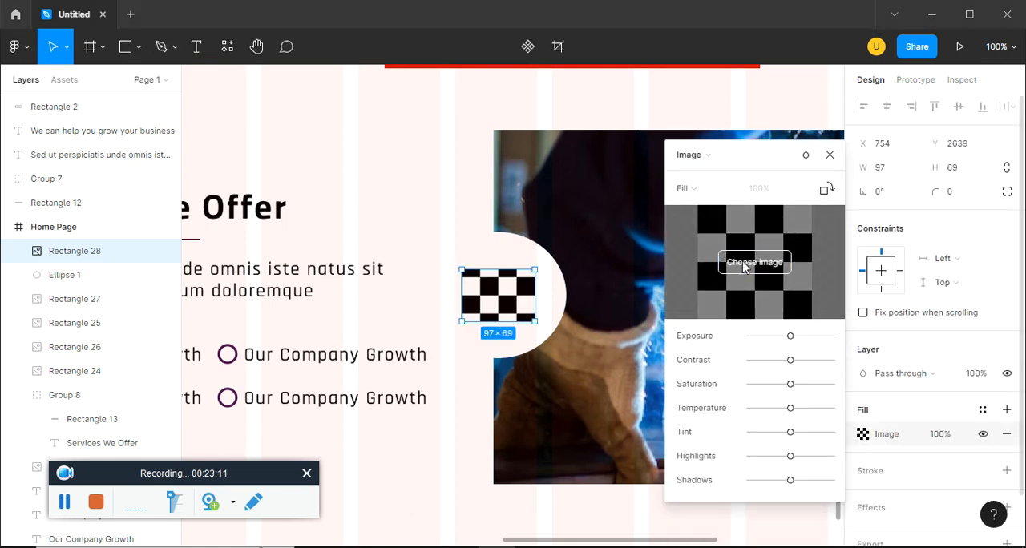
pyautogui.doubleClick(173, 142)
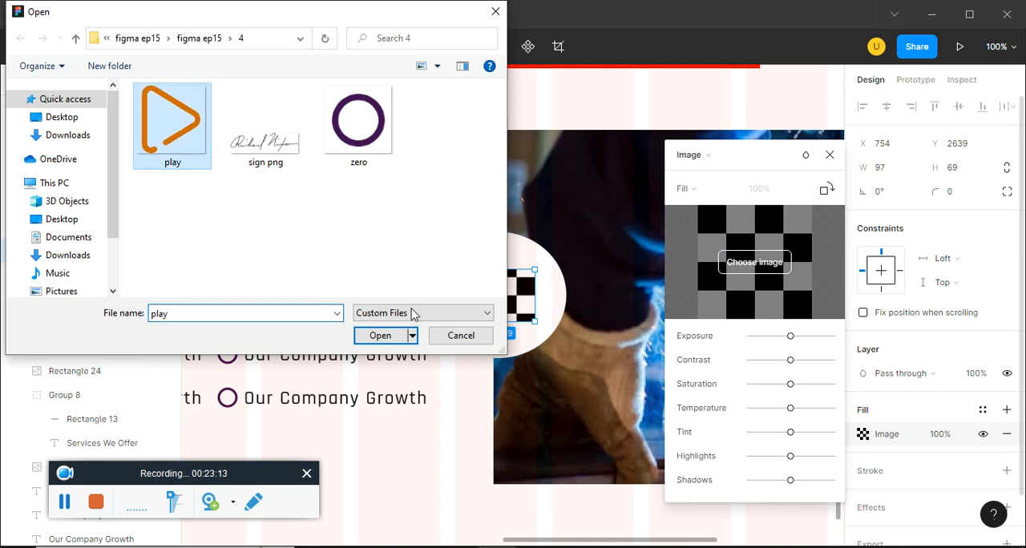
pyautogui.click(829, 155)
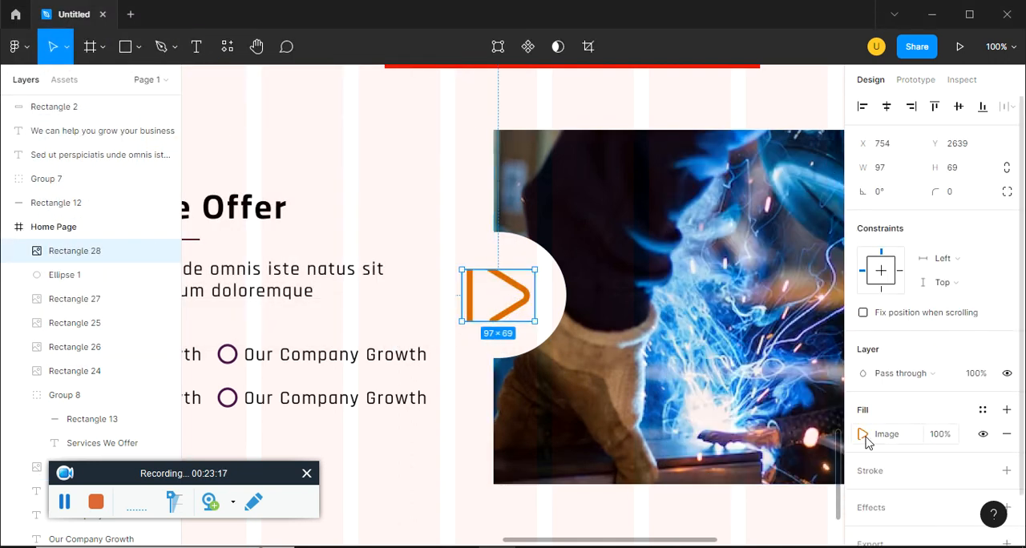
# Set the play icon's image fill mode to Fit
pyautogui.click(864, 435)
pyautogui.click(705, 221)
pyautogui.click(701, 238)
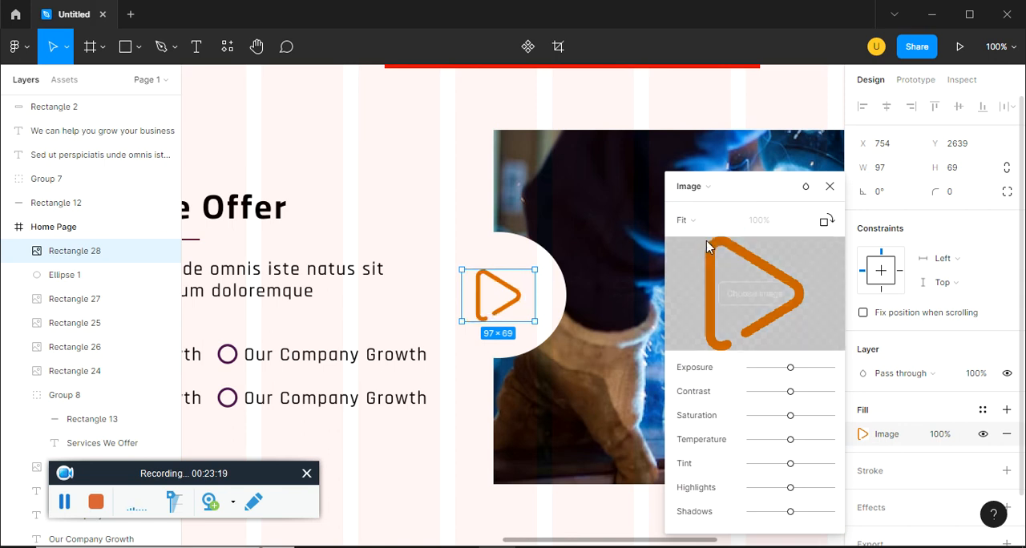
pyautogui.click(830, 186)
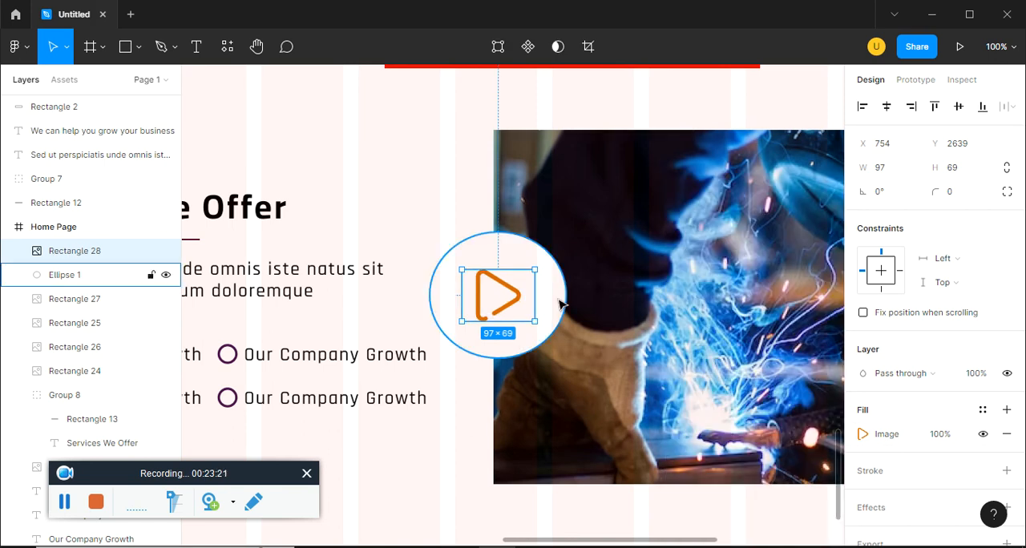
# Add a drop shadow effect to the white ellipse behind the play icon
pyautogui.click(104, 275)
pyautogui.scroll(-1, 921, 470)
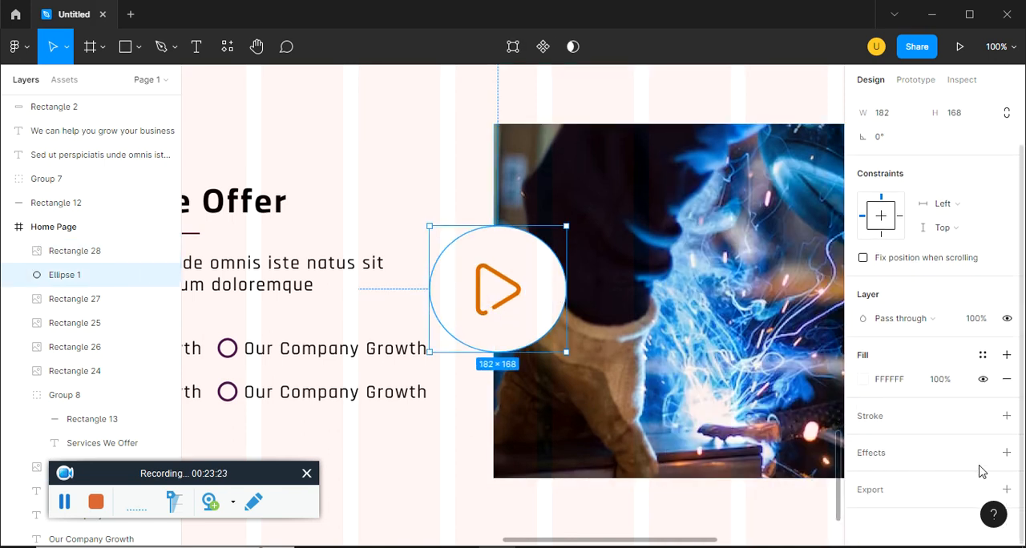
pyautogui.click(1006, 453)
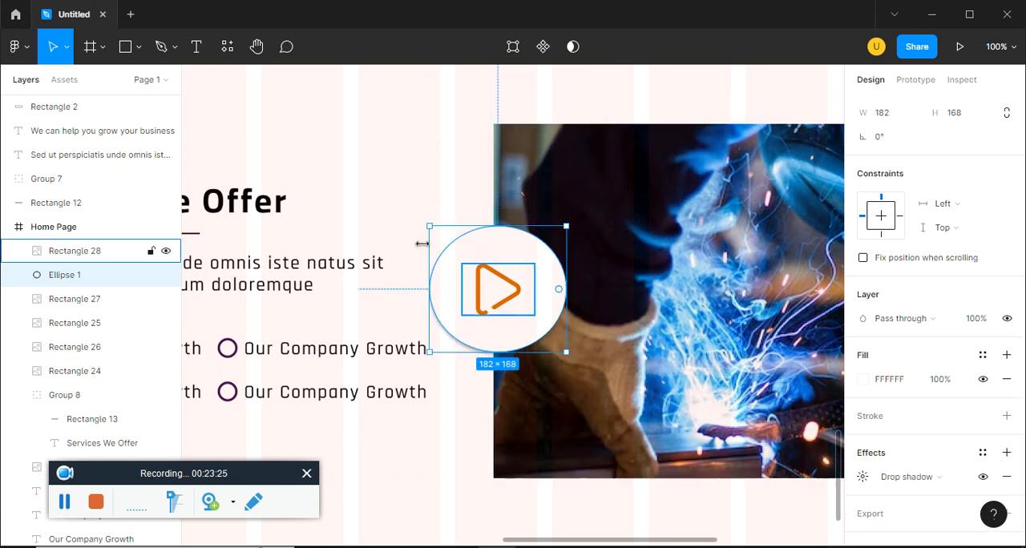
pyautogui.click(429, 430)
pyautogui.hotkey('ctrl', '-')
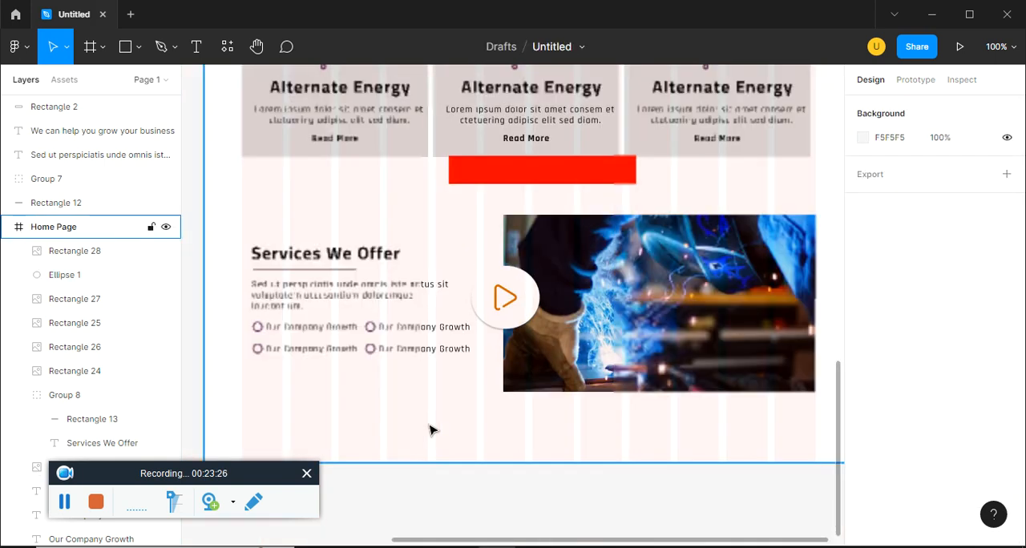
pyautogui.moveTo(430, 426); pyautogui.dragTo(445, 432)
# Move the Services We Offer heading, paragraph and bullet items back up to their earlier height
pyautogui.hotkey('alt', 'Tab')
pyautogui.hotkey('alt', 'Tab')
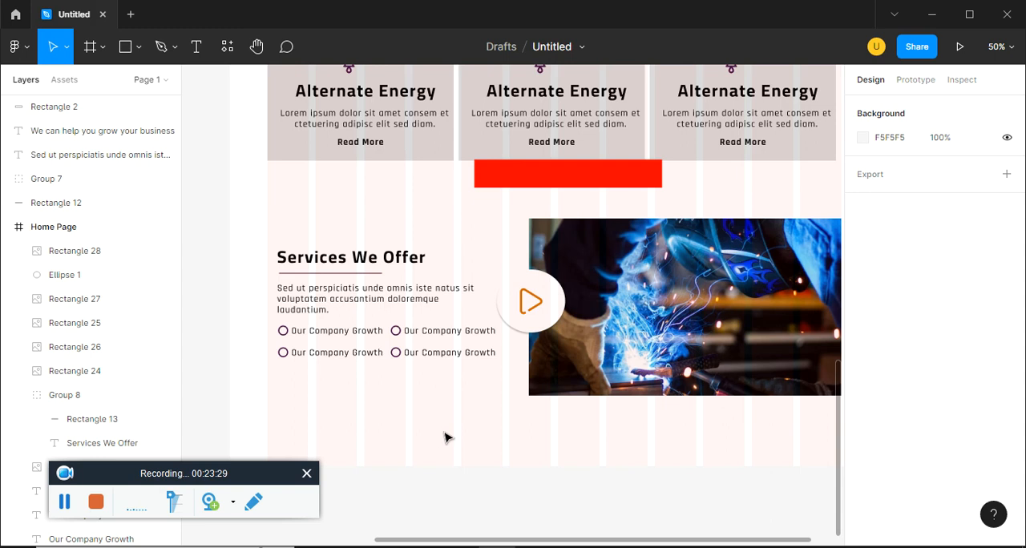
pyautogui.moveTo(470, 402); pyautogui.dragTo(271, 236)
pyautogui.hotkey('shift', 'Up')
pyautogui.hotkey('shift', 'Up')
pyautogui.hotkey('shift', 'Up')
pyautogui.hotkey('shift', 'Up')
pyautogui.hotkey('shift', 'Up')
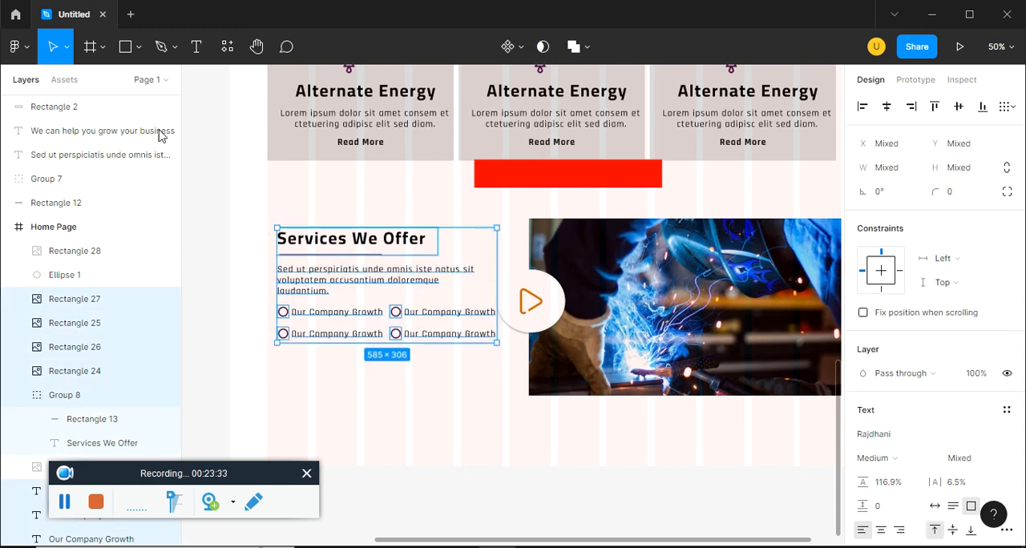
# Draw a rectangle about 311 × 94 directly below the bullet items, starting at X 126, as the signature placeholder
pyautogui.click(138, 46)
pyautogui.click(128, 80)
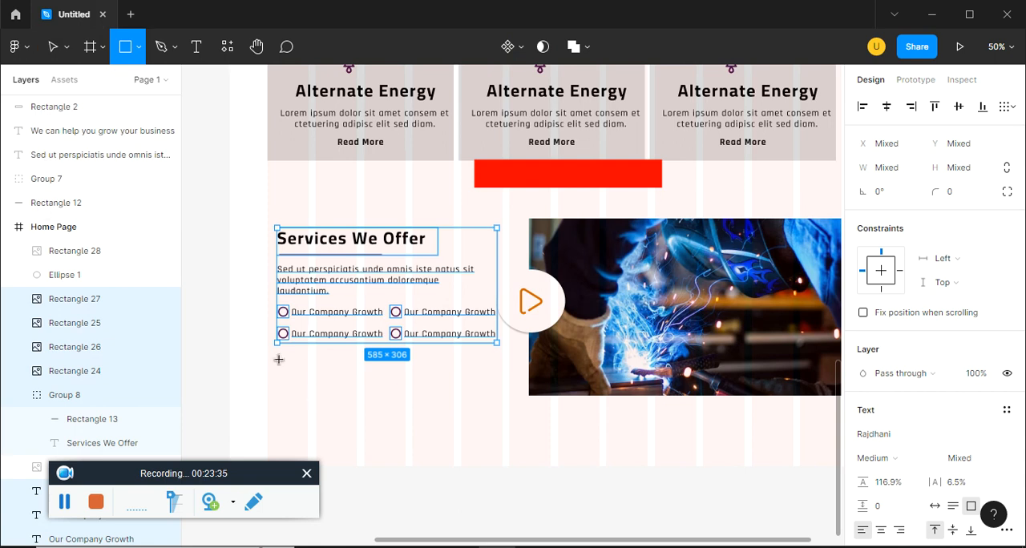
pyautogui.moveTo(277, 351)
pyautogui.mouseDown()
pyautogui.moveTo(370, 441)
pyautogui.moveTo(393, 386)
pyautogui.mouseUp()
# Fill the rectangle below the bullets with the "sign png" image from folder 4 of figma ep15
pyautogui.click(863, 433)
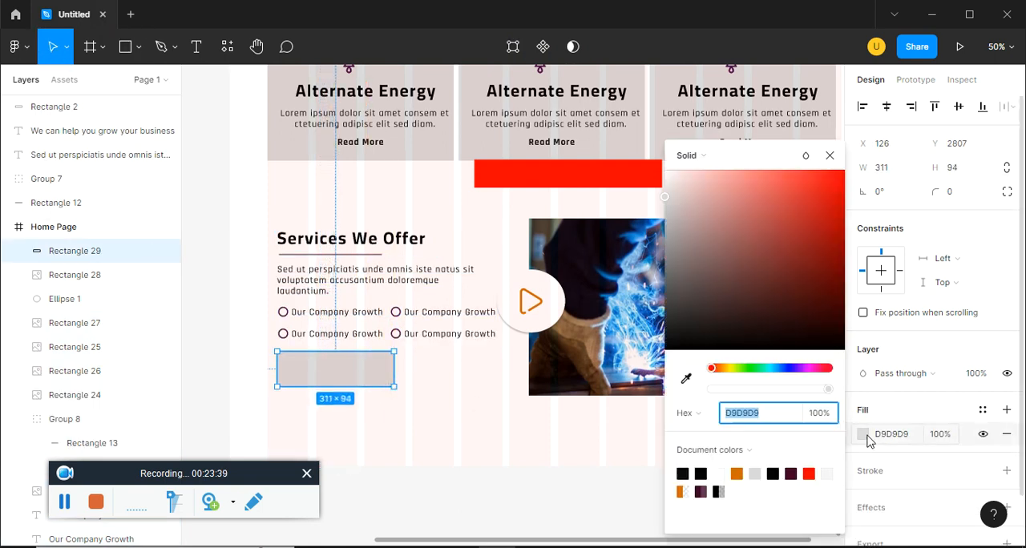
pyautogui.click(688, 155)
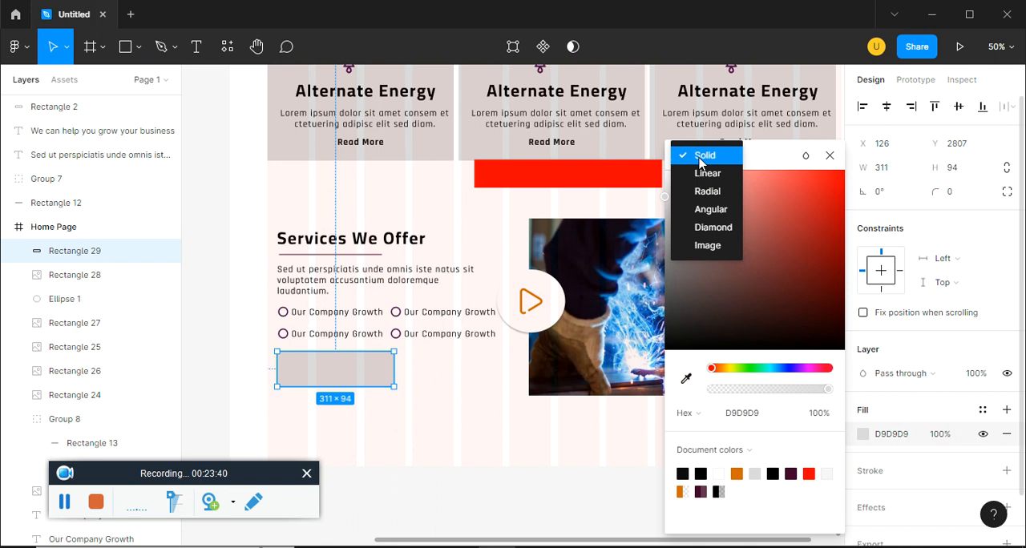
pyautogui.click(705, 248)
pyautogui.click(754, 262)
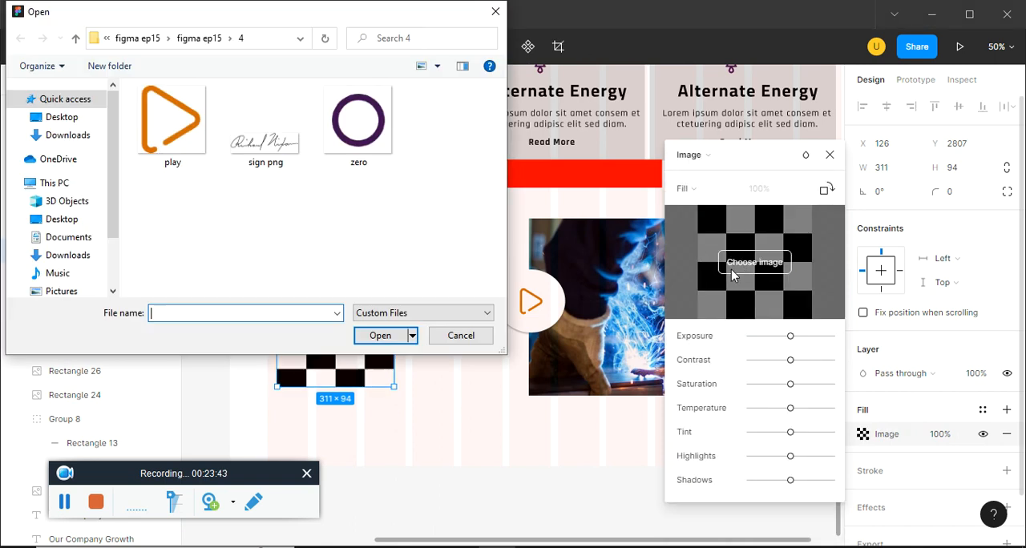
pyautogui.doubleClick(280, 156)
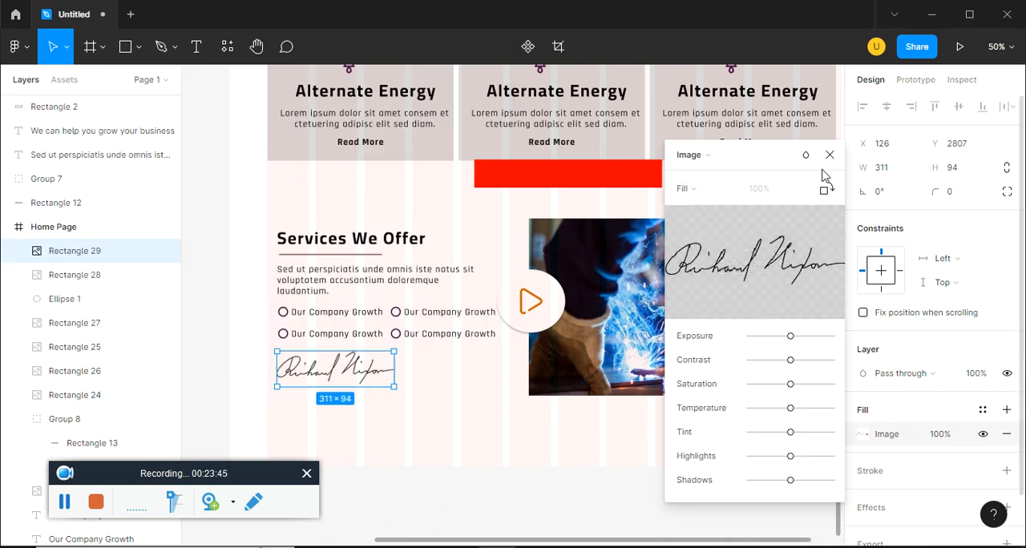
# Set the signature image's scaling mode to Fit and deselect it
pyautogui.click(682, 188)
pyautogui.click(693, 203)
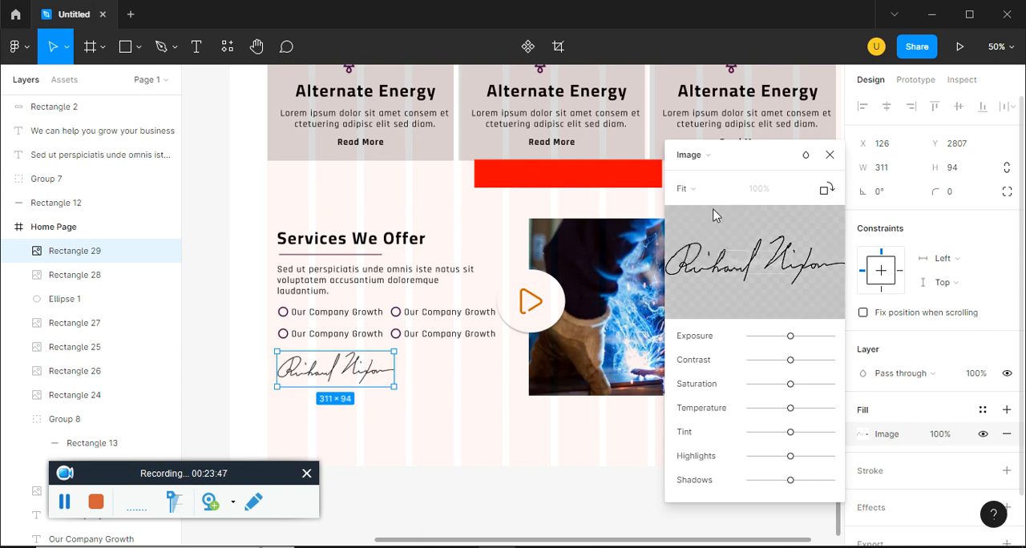
pyautogui.click(829, 155)
pyautogui.click(458, 385)
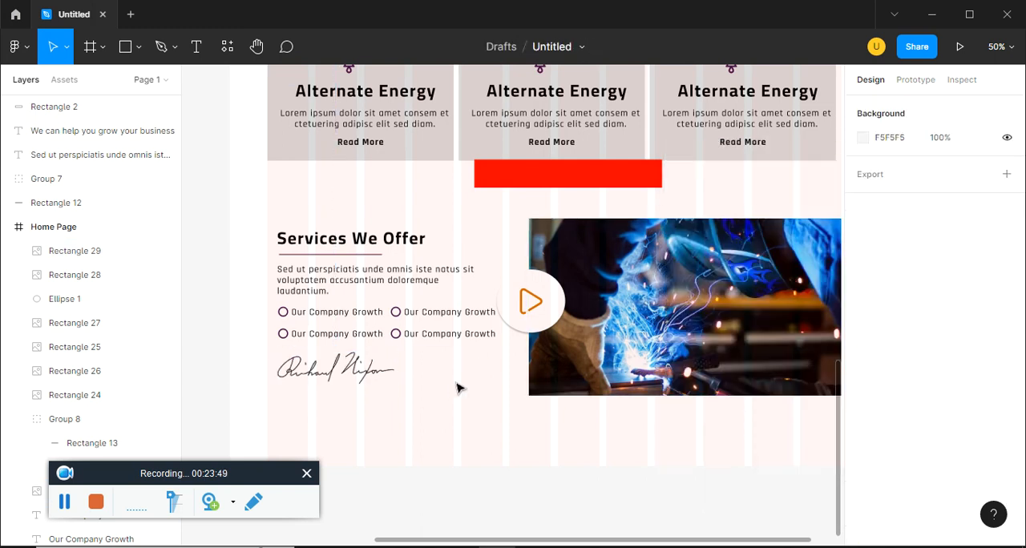
# Examine the See How We Operate section in ep15.pdf, including its heading, numbered circles, icons and captions
pyautogui.hotkey('alt', 'Tab')
pyautogui.hotkey('alt', 'Tab')
pyautogui.hotkey('alt', 'Tab')
pyautogui.hotkey('alt', 'Tab')
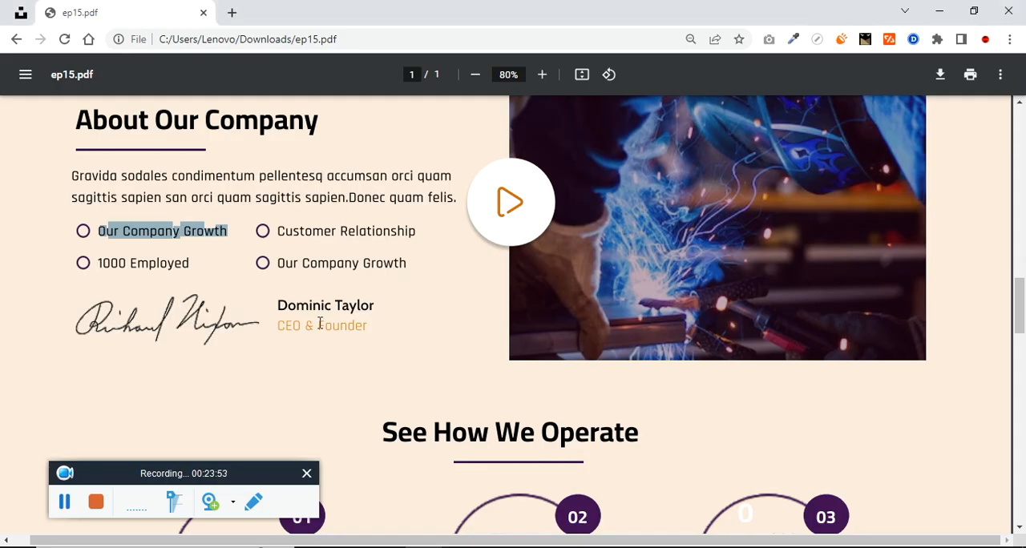
pyautogui.scroll(-1, 364, 357)
pyautogui.scroll(-5, 525, 393)
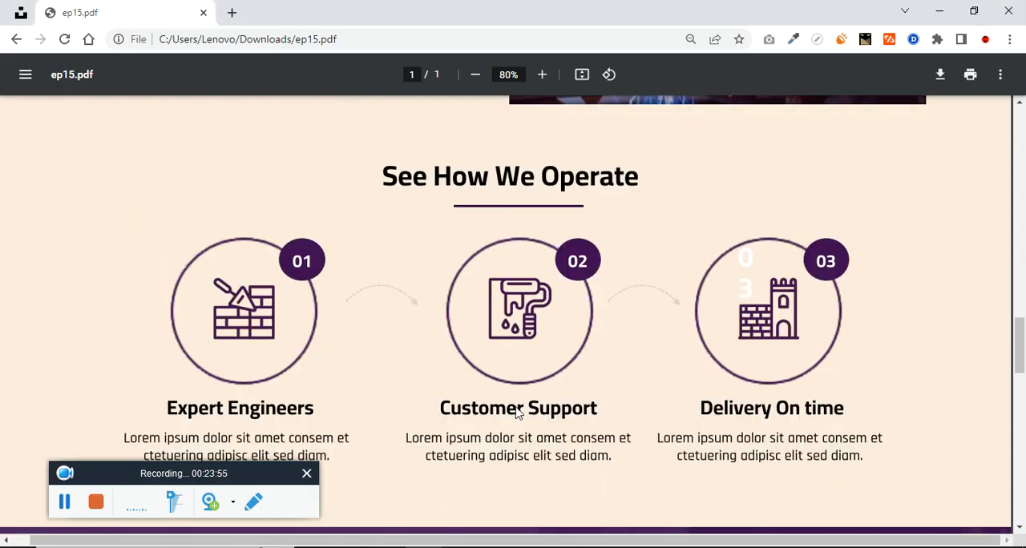
pyautogui.scroll(2, 435, 277)
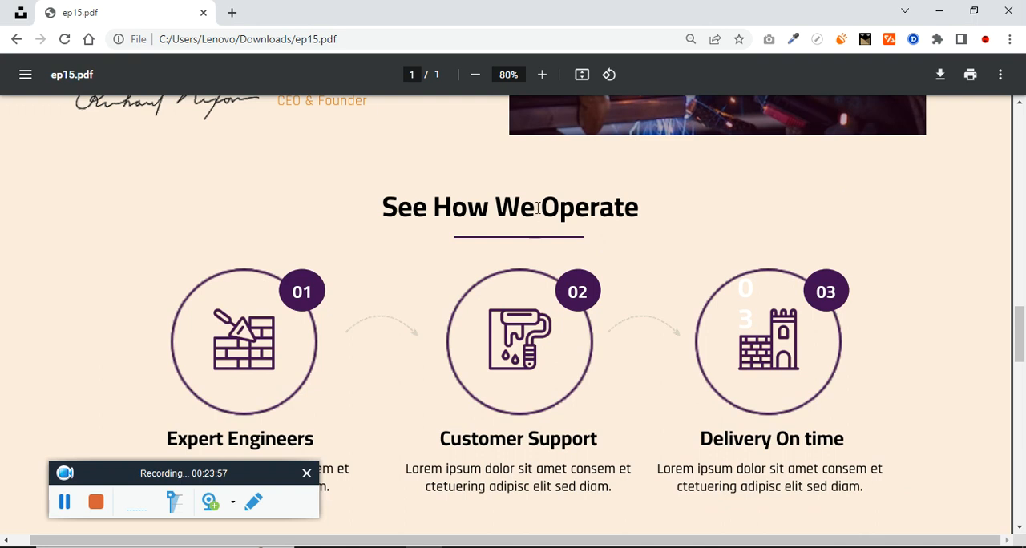
pyautogui.scroll(-1, 498, 251)
pyautogui.hotkey('alt', 'Tab')
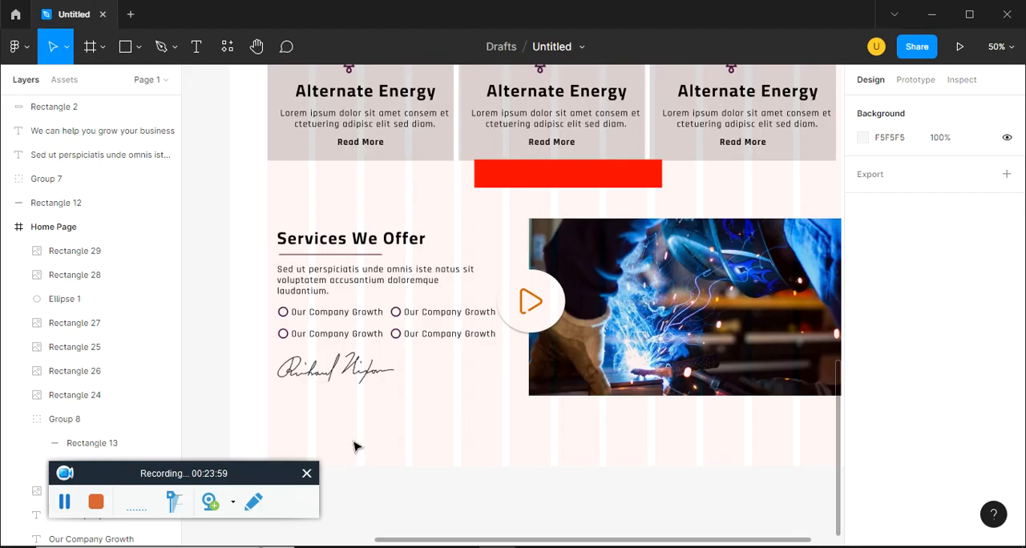
pyautogui.scroll(-1, 441, 411)
pyautogui.scroll(-1, 441, 410)
pyautogui.hotkey('alt', 'Tab')
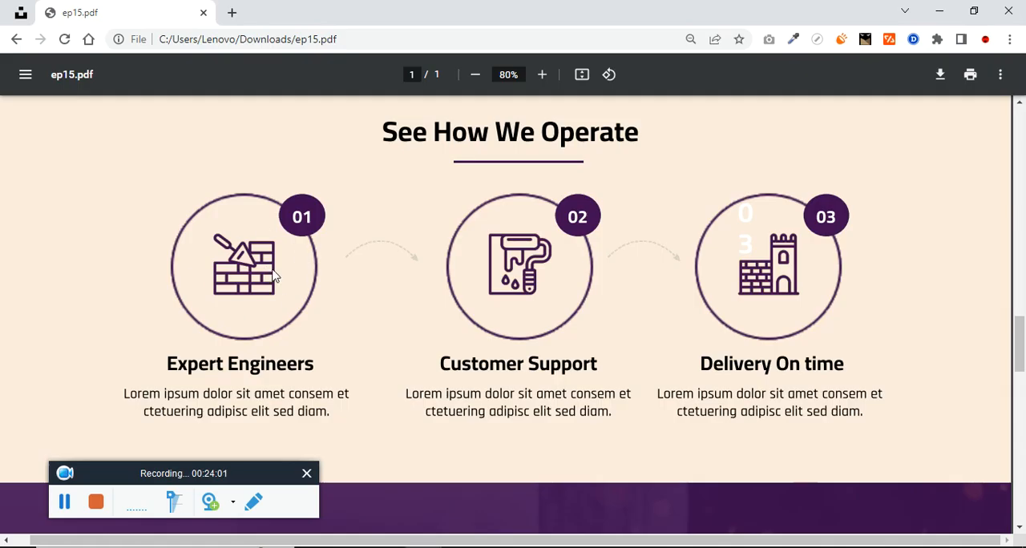
pyautogui.hotkey('alt', 'Tab')
# Extend the Home Page frame downward to a height of about 4393 to make room for the next section
pyautogui.scroll(-1, 479, 297)
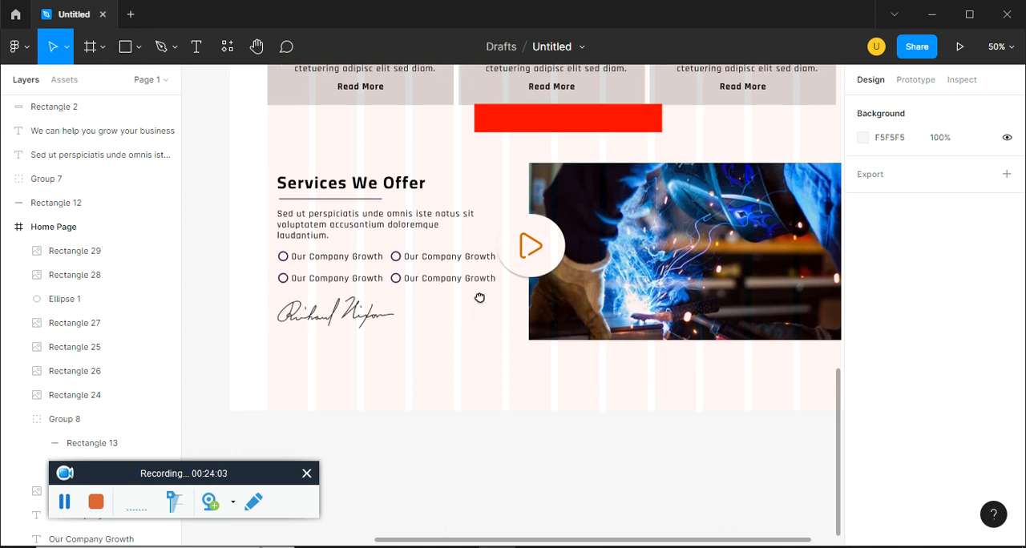
pyautogui.scroll(-3, 479, 297)
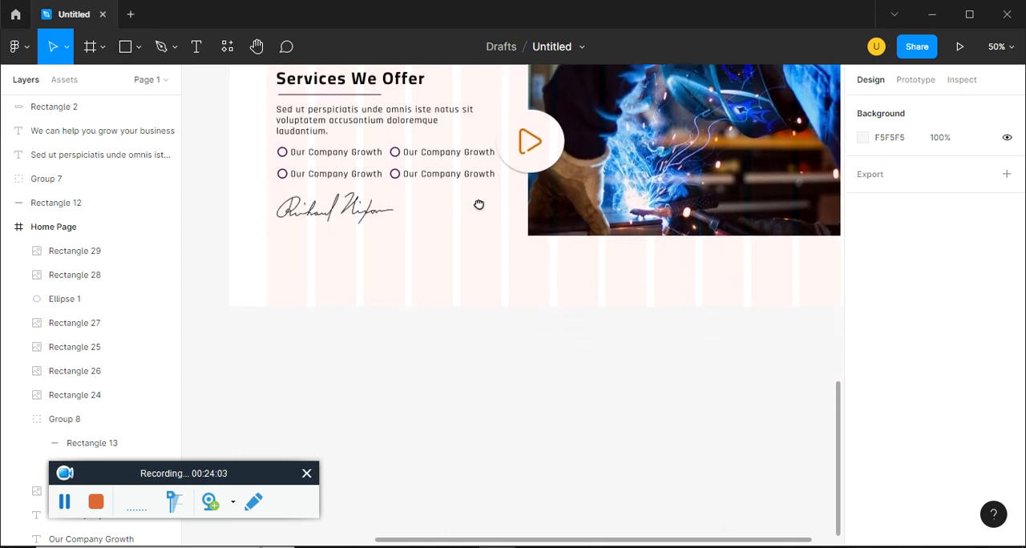
pyautogui.click(55, 239)
pyautogui.moveTo(612, 306); pyautogui.dragTo(604, 547)
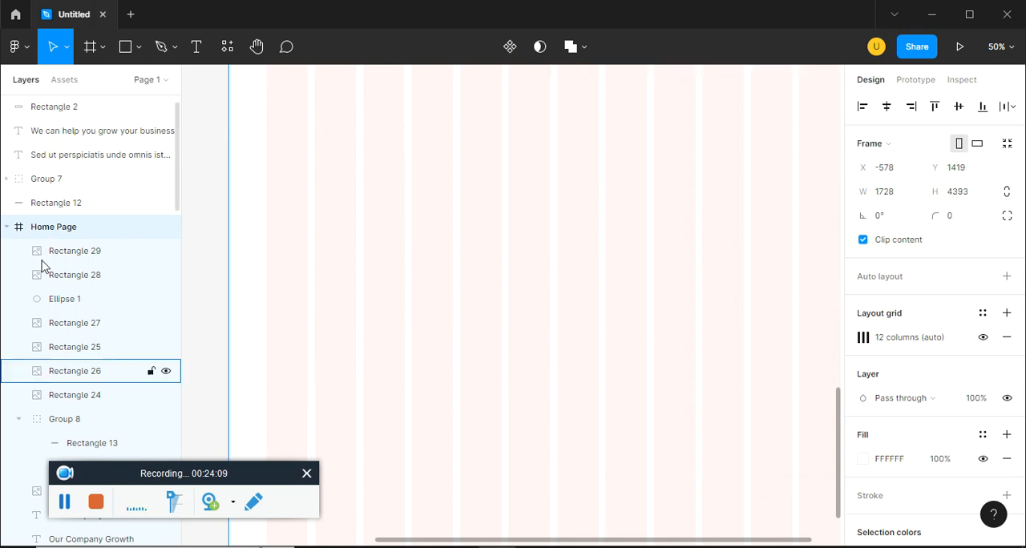
pyautogui.scroll(3, 435, 325)
# Draw a rectangle about 488 × 390 below the signature at X 100, Y 3051, as the first circle's placeholder
pyautogui.hotkey('alt', 'Tab')
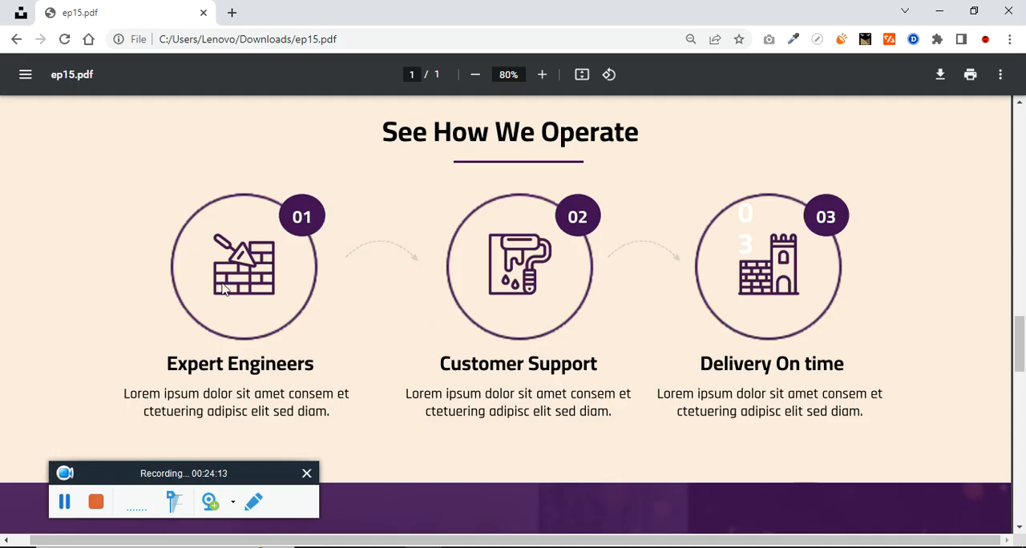
pyautogui.hotkey('alt', 'Tab')
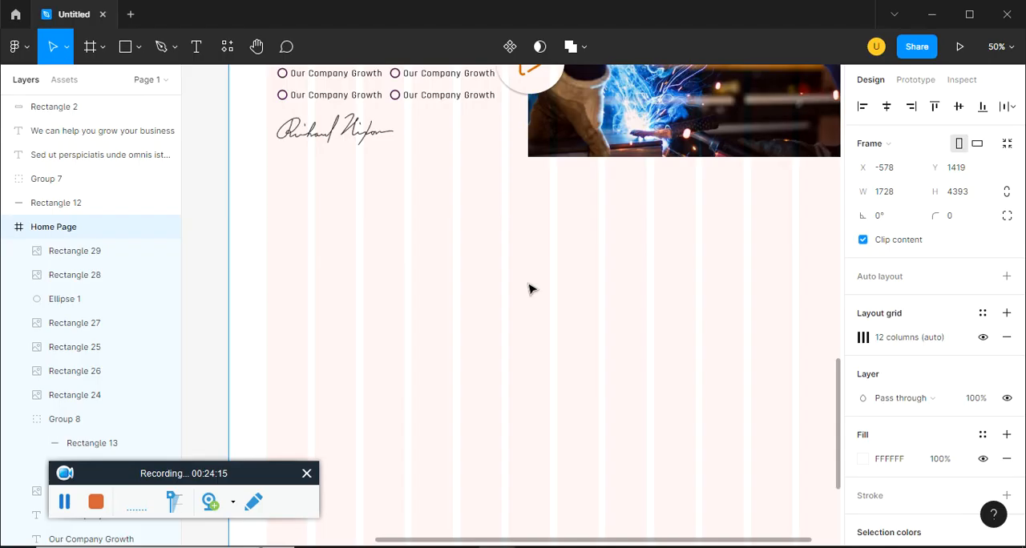
pyautogui.moveTo(739, 279); pyautogui.dragTo(725, 255)
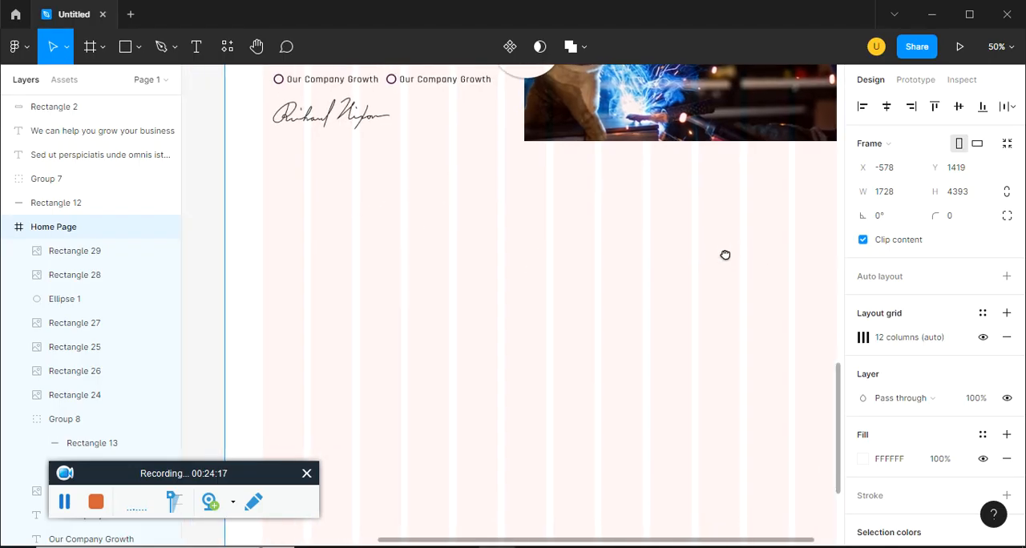
pyautogui.click(140, 48)
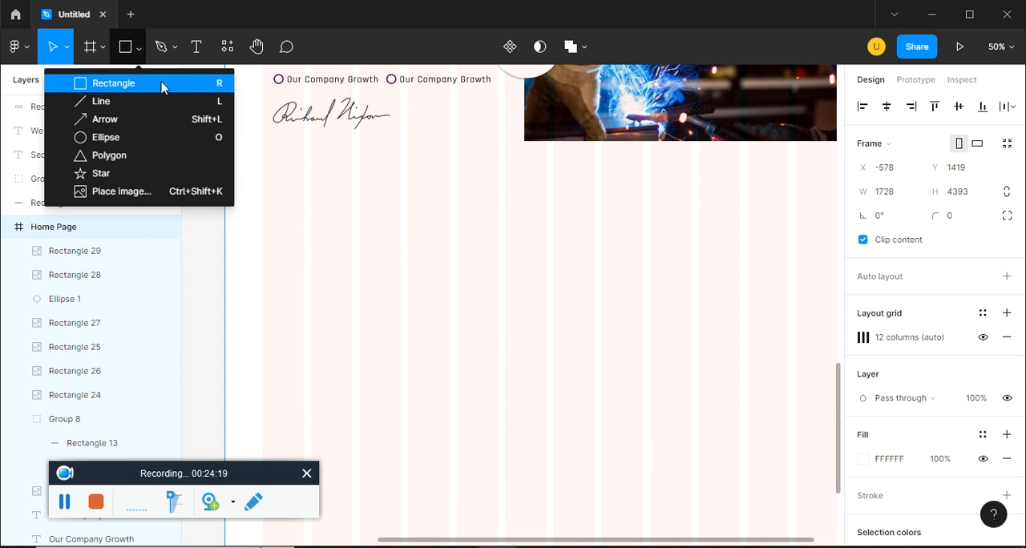
pyautogui.click(160, 82)
pyautogui.moveTo(263, 189)
pyautogui.mouseDown()
pyautogui.moveTo(380, 266)
pyautogui.moveTo(448, 336)
pyautogui.mouseUp()
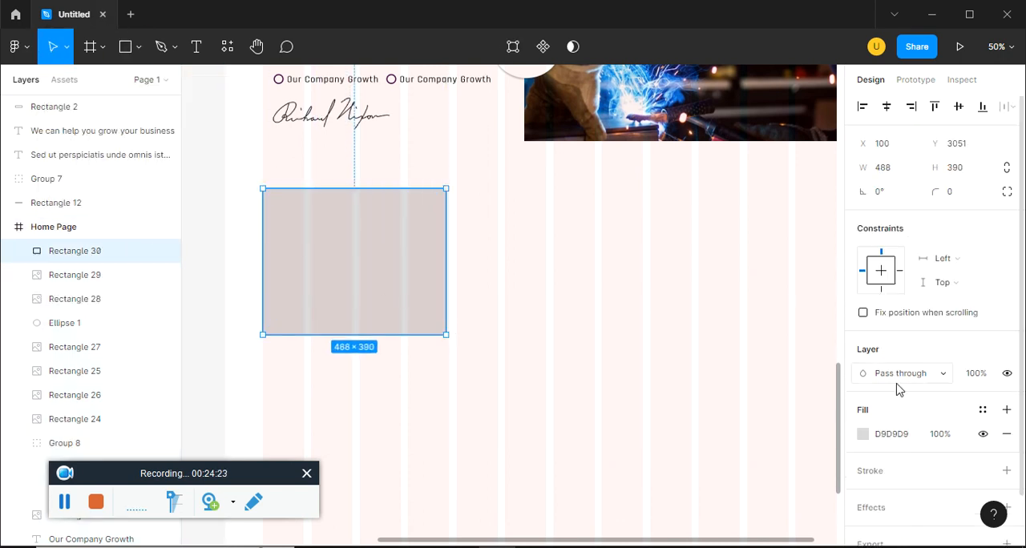
# Fill the 488 × 390 rectangle with the circle picture "image" from folder 5 of figma ep15
pyautogui.click(863, 435)
pyautogui.click(709, 163)
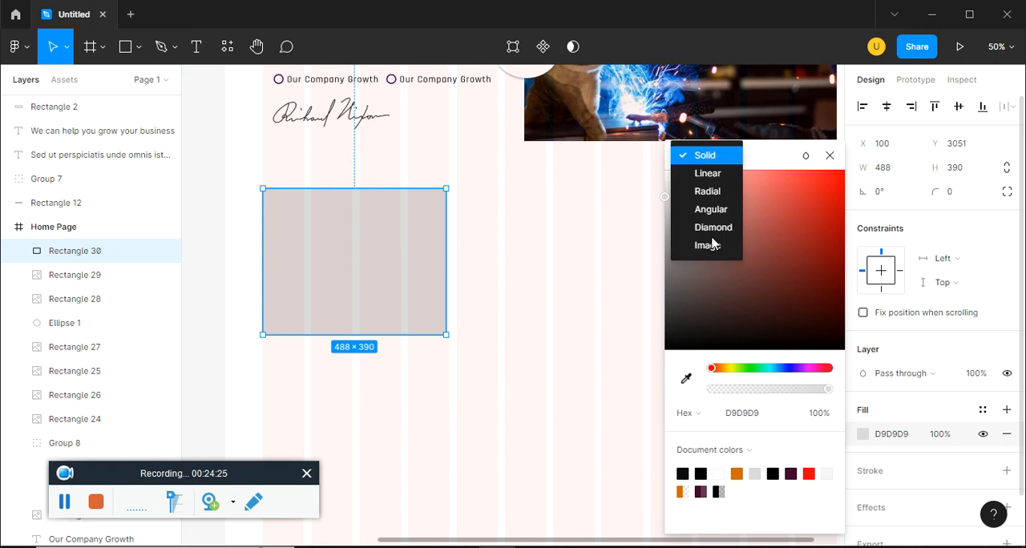
pyautogui.click(707, 246)
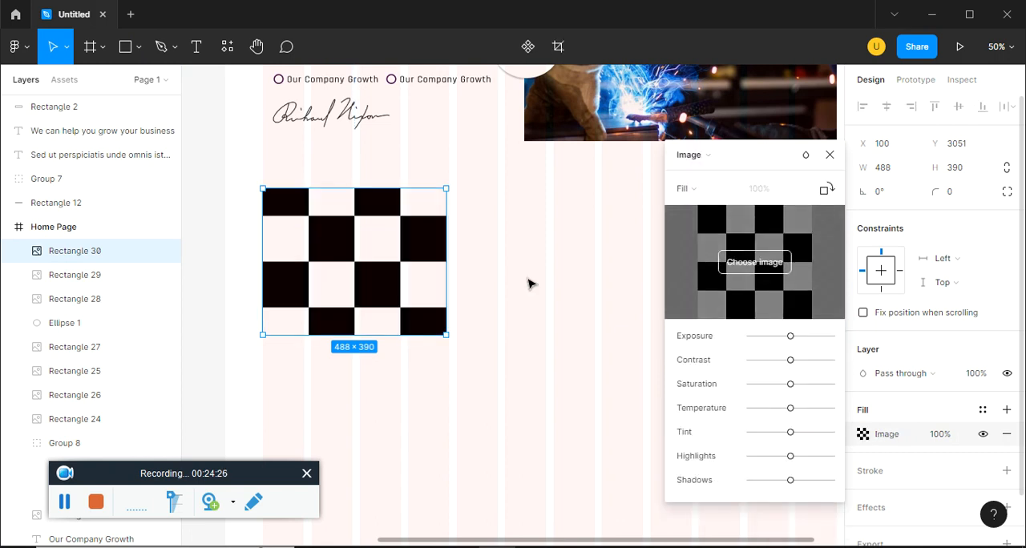
pyautogui.click(776, 266)
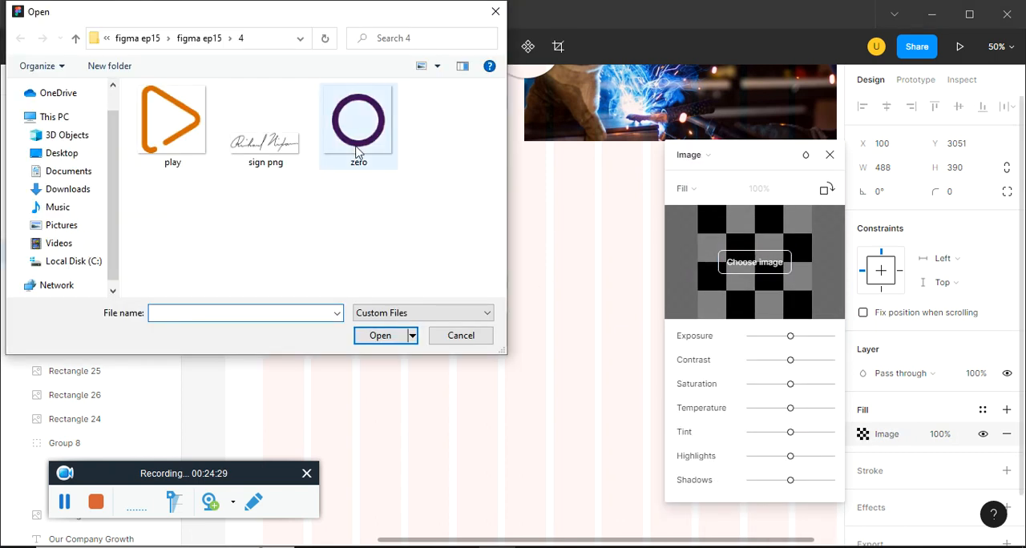
pyautogui.click(200, 37)
pyautogui.click(169, 157)
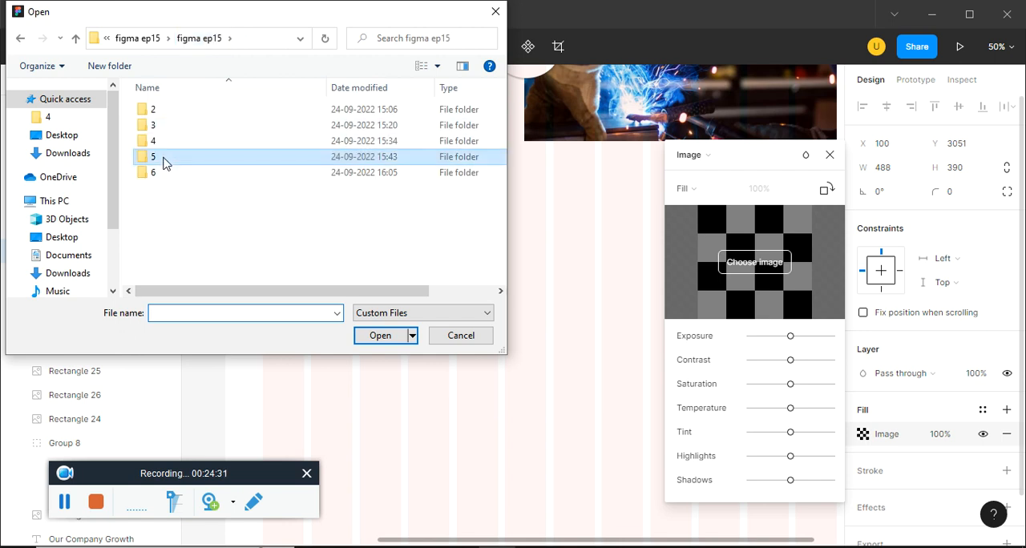
pyautogui.doubleClick(202, 159)
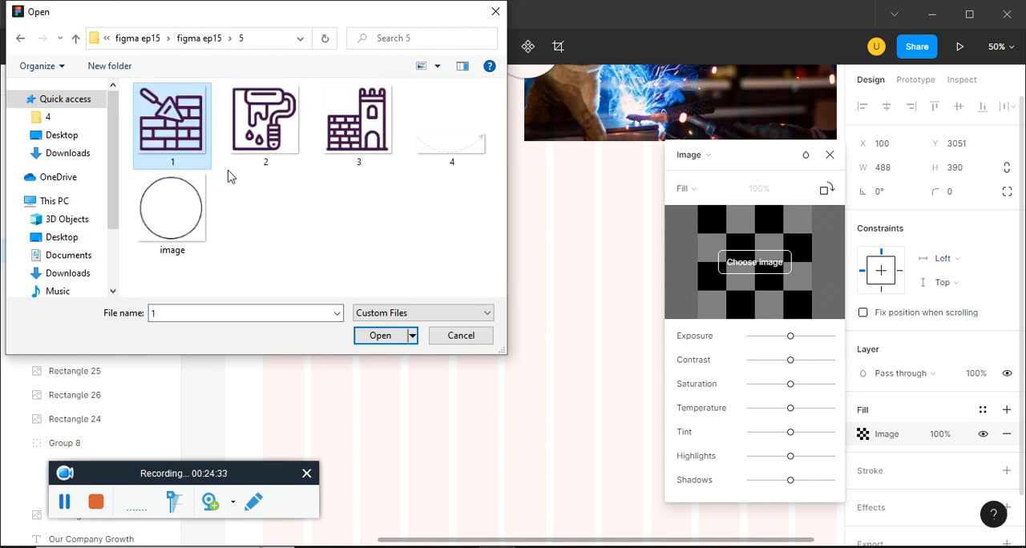
pyautogui.click(202, 210)
pyautogui.click(401, 337)
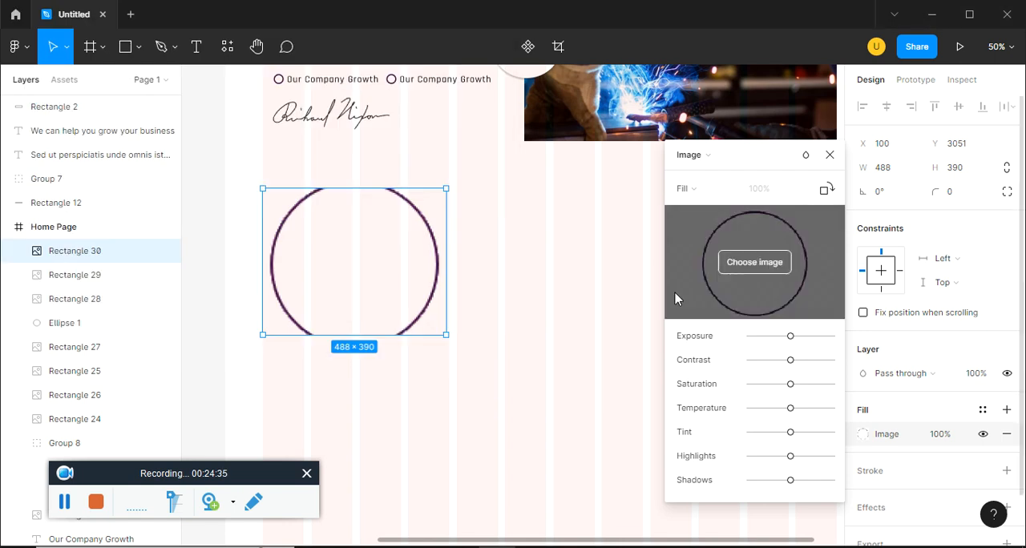
# Set the circle image's scaling mode to Fit so the whole ring is shown
pyautogui.click(688, 190)
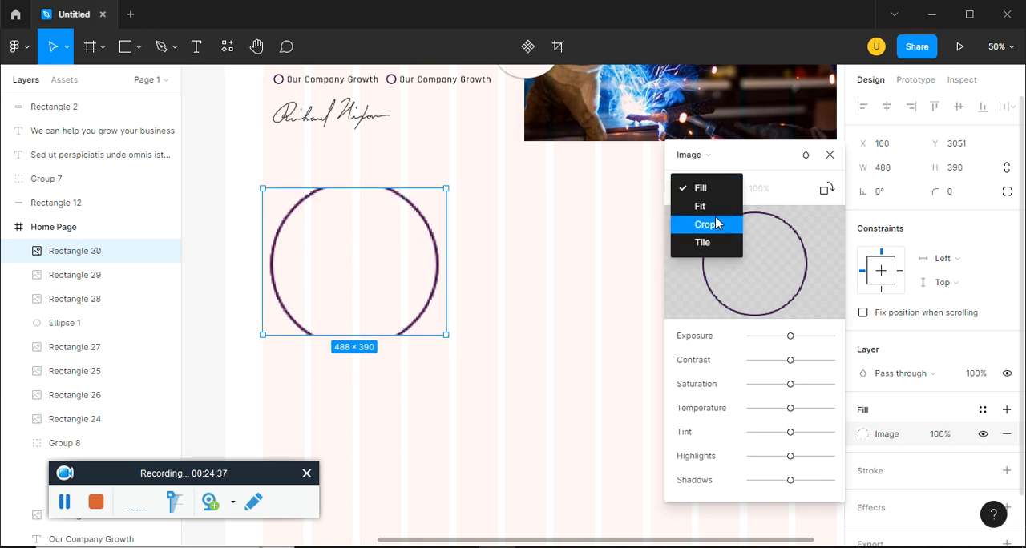
pyautogui.click(701, 205)
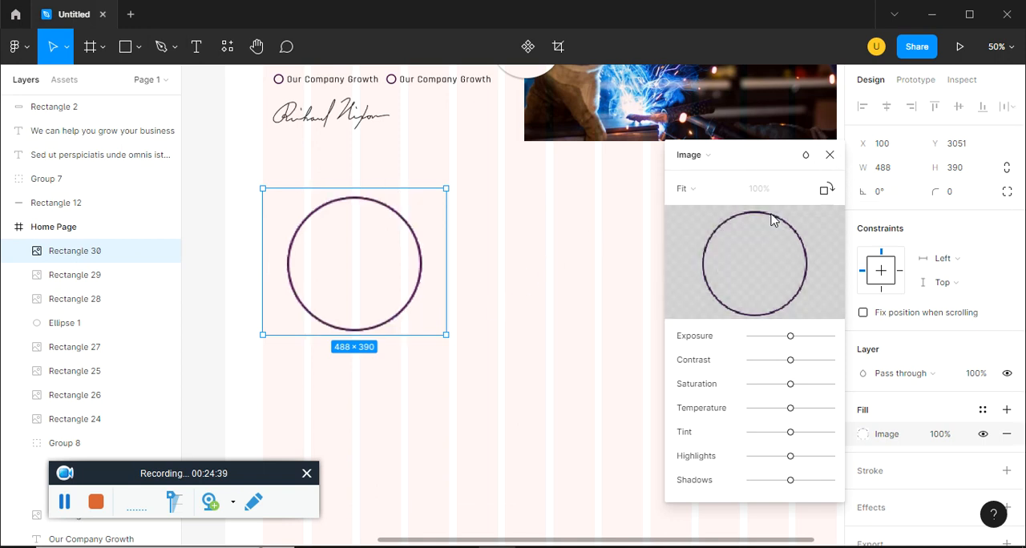
pyautogui.click(830, 155)
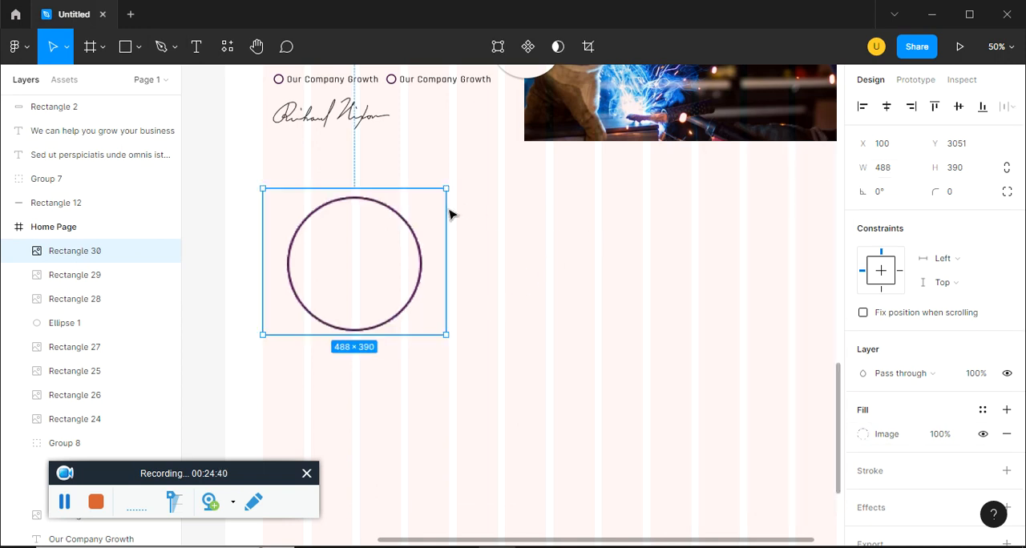
# Draw a rectangle about 139 × 122 in the centre of the circle as the icon placeholder
pyautogui.click(138, 46)
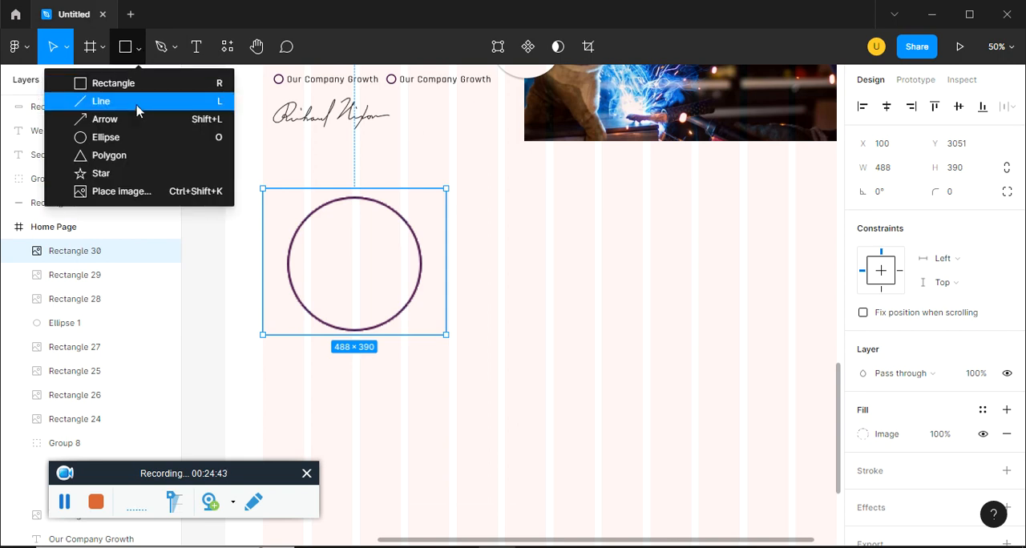
pyautogui.click(146, 84)
pyautogui.moveTo(327, 243); pyautogui.dragTo(380, 287)
# Fill the small rectangle inside the circle with brick-wall image "1" from folder 5, scaled to Fit
pyautogui.click(862, 434)
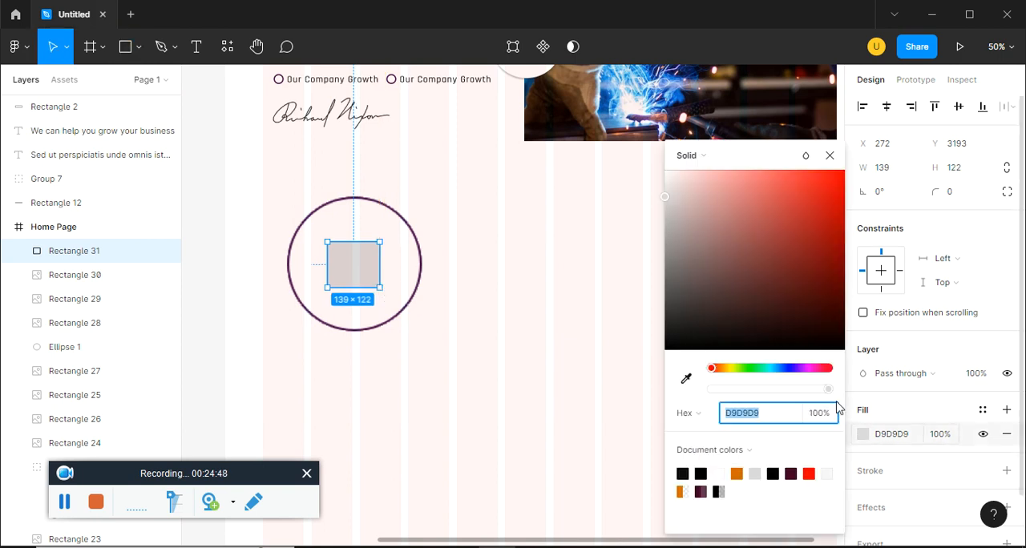
pyautogui.click(701, 156)
pyautogui.click(723, 255)
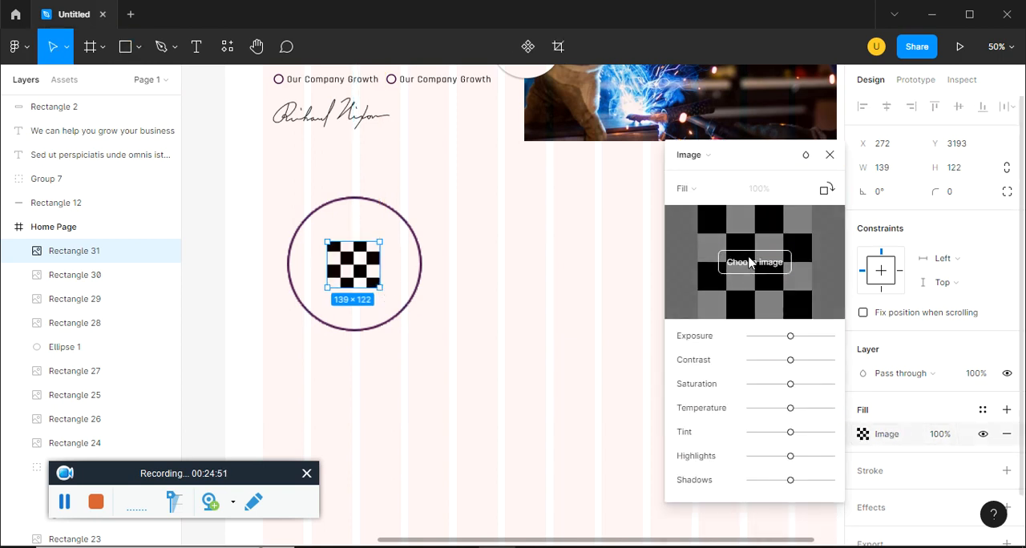
pyautogui.click(749, 262)
pyautogui.doubleClick(193, 149)
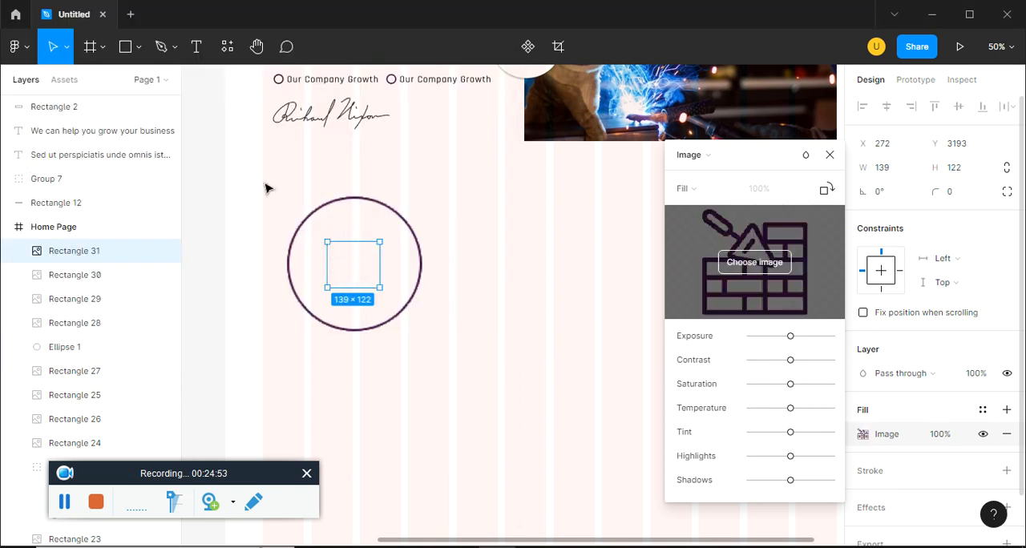
pyautogui.click(681, 188)
pyautogui.click(708, 211)
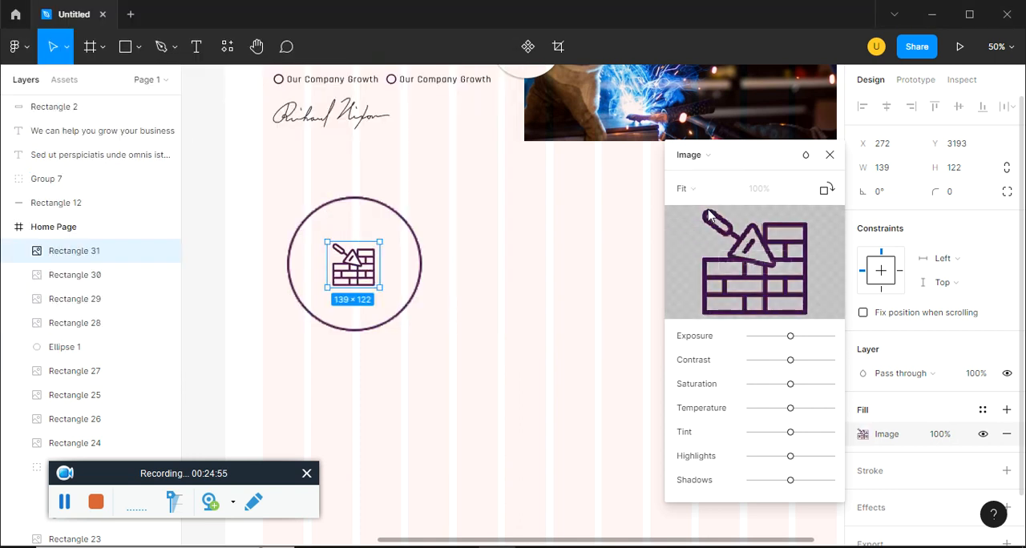
pyautogui.click(830, 156)
pyautogui.click(564, 344)
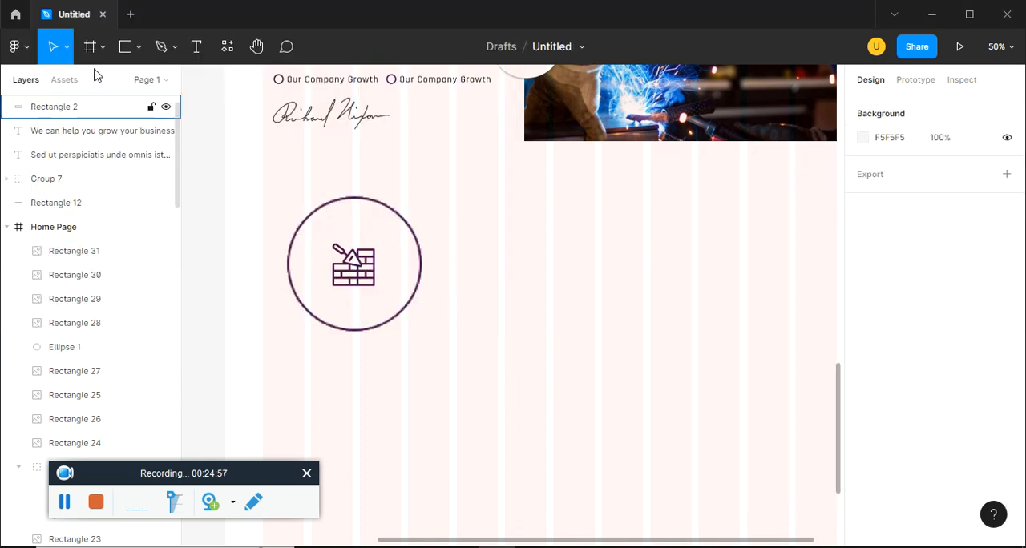
# Draw an ellipse about 51 × 52 on the circle's upper-right edge at X 487, Y 3141, as the number badge
pyautogui.click(131, 49)
pyautogui.click(138, 51)
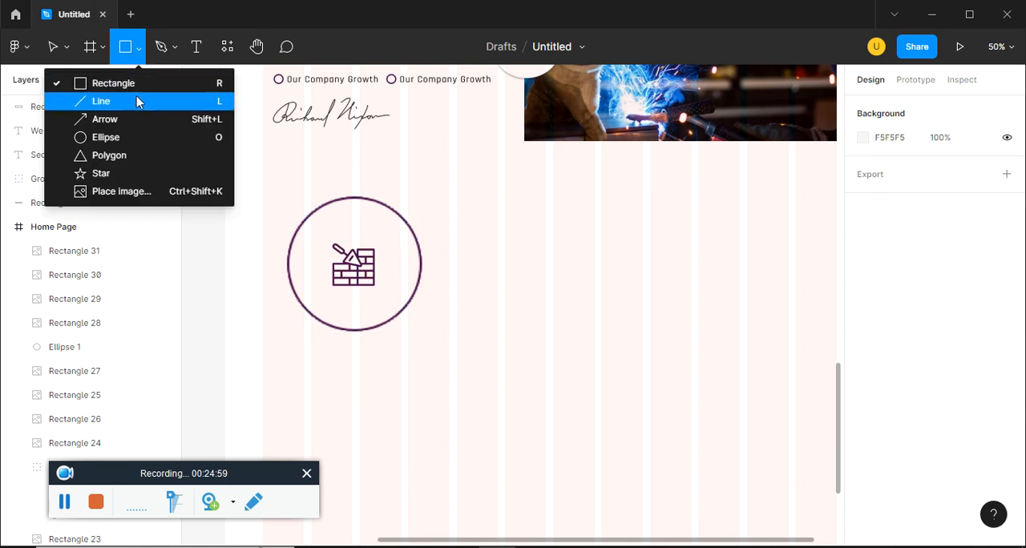
pyautogui.click(135, 137)
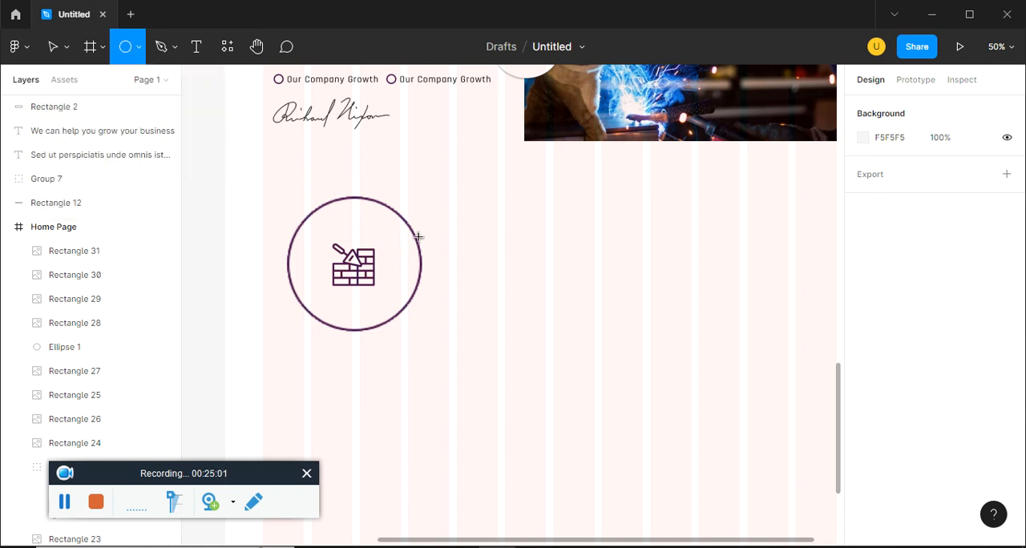
pyautogui.moveTo(387, 207); pyautogui.dragTo(427, 242)
# Fill the small badge ellipse with the dark purple document color 42032C
pyautogui.click(858, 436)
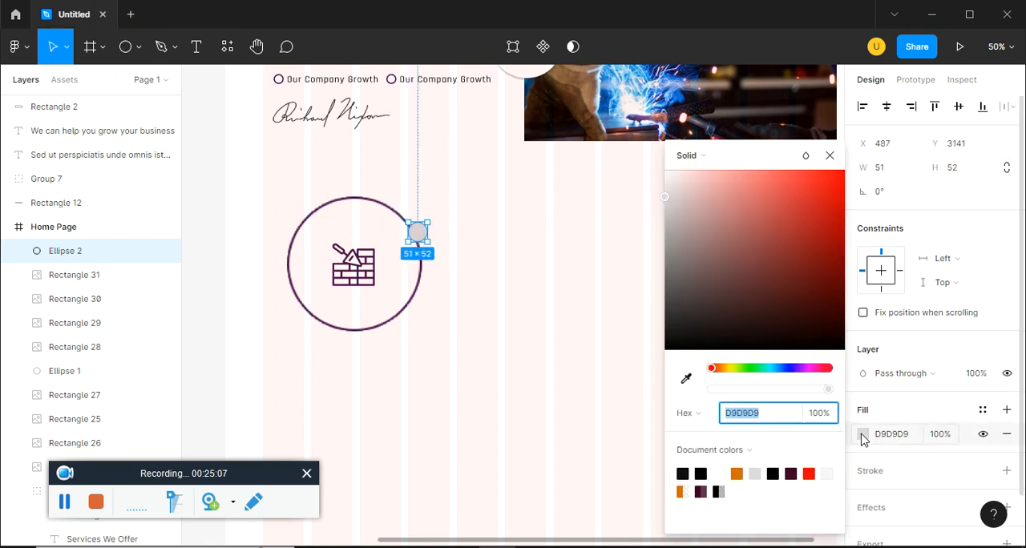
pyautogui.press('super+space')
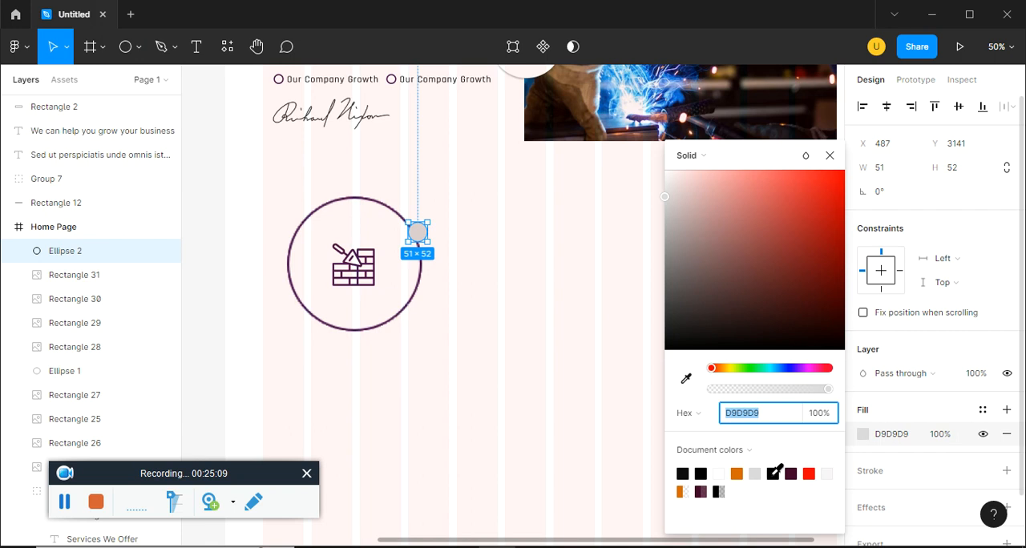
pyautogui.click(790, 473)
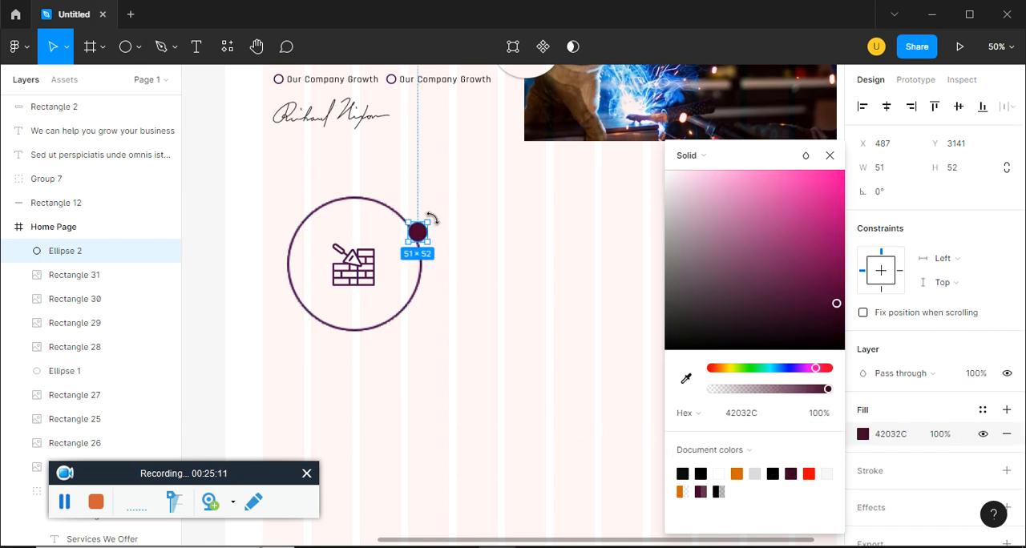
# Enlarge the dark purple badge ellipse on the circle's edge to about 91 × 88
pyautogui.moveTo(426, 223); pyautogui.dragTo(433, 217)
pyautogui.press('Return')
pyautogui.click(829, 156)
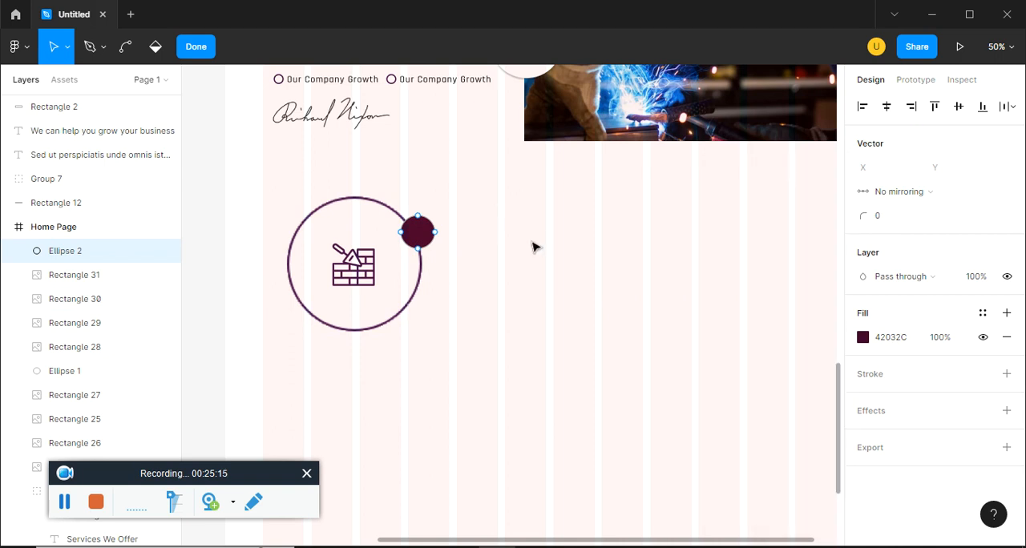
pyautogui.scroll(1, 538, 273)
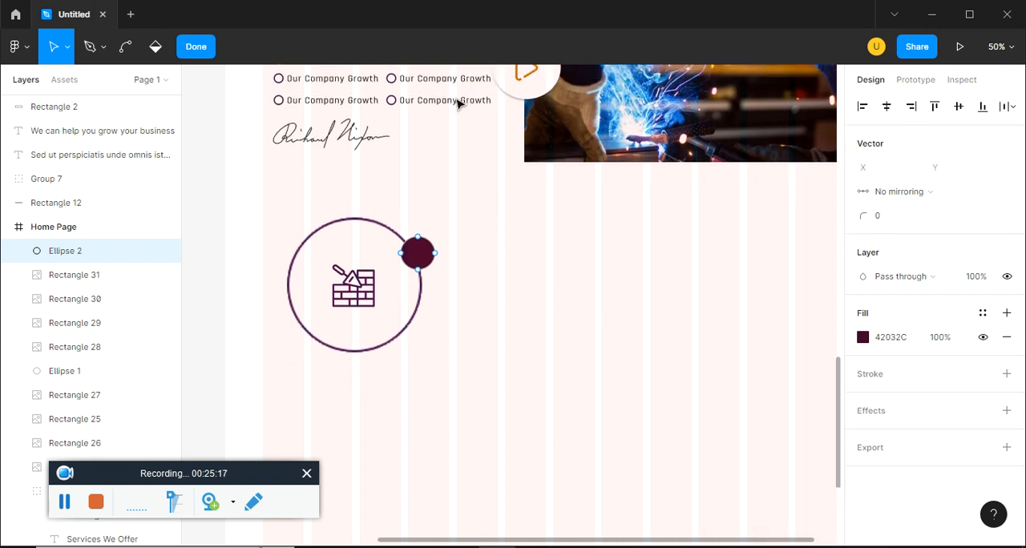
pyautogui.moveTo(447, 99)
pyautogui.mouseDown()
pyautogui.moveTo(505, 228)
pyautogui.moveTo(463, 307)
pyautogui.mouseUp()
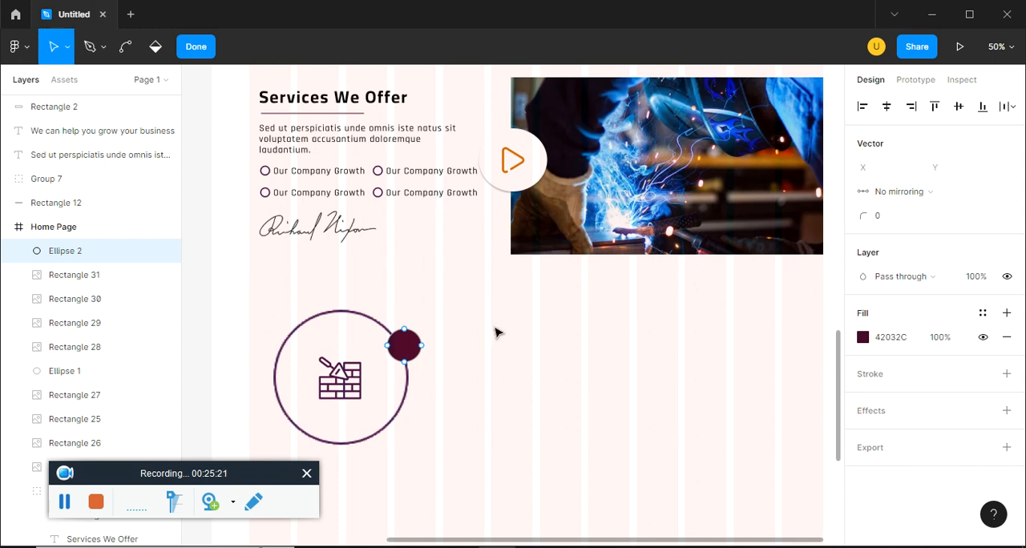
pyautogui.click(210, 50)
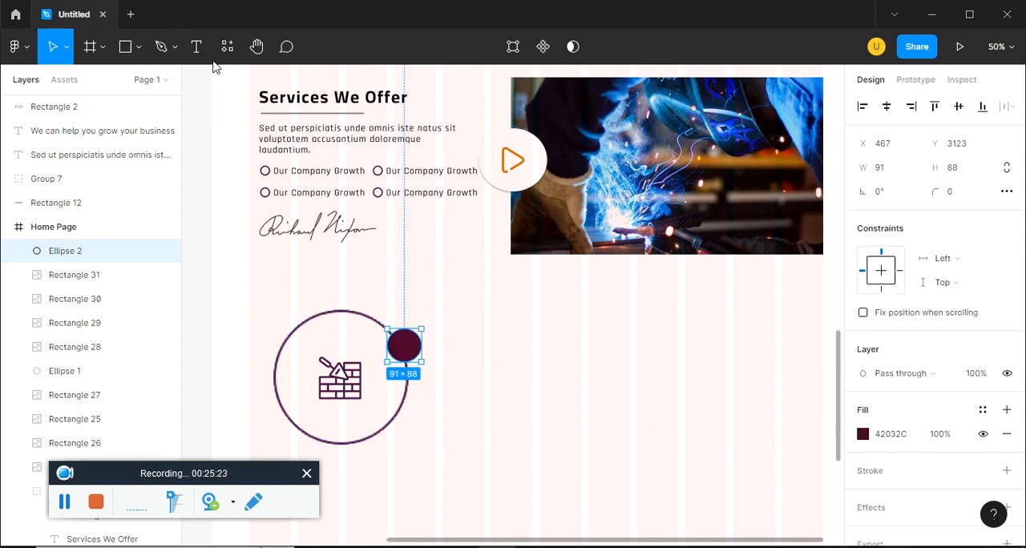
# Duplicate an "Our Company Growth" text beside the circle, change it to "01" and narrow its box to about 38 × 38
pyautogui.click(439, 198)
pyautogui.moveTo(440, 198); pyautogui.dragTo(507, 319)
pyautogui.doubleClick(506, 319)
pyautogui.write('0')
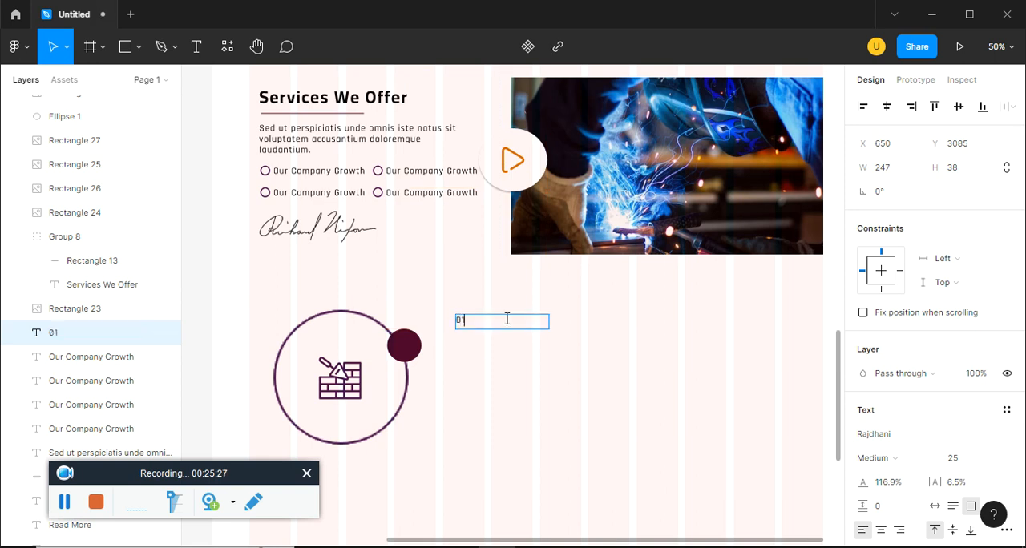
pyautogui.write('1')
pyautogui.press('Escape')
pyautogui.moveTo(542, 319); pyautogui.dragTo(467, 319)
# Change the fill of the "01" text to white
pyautogui.scroll(-1, 912, 425)
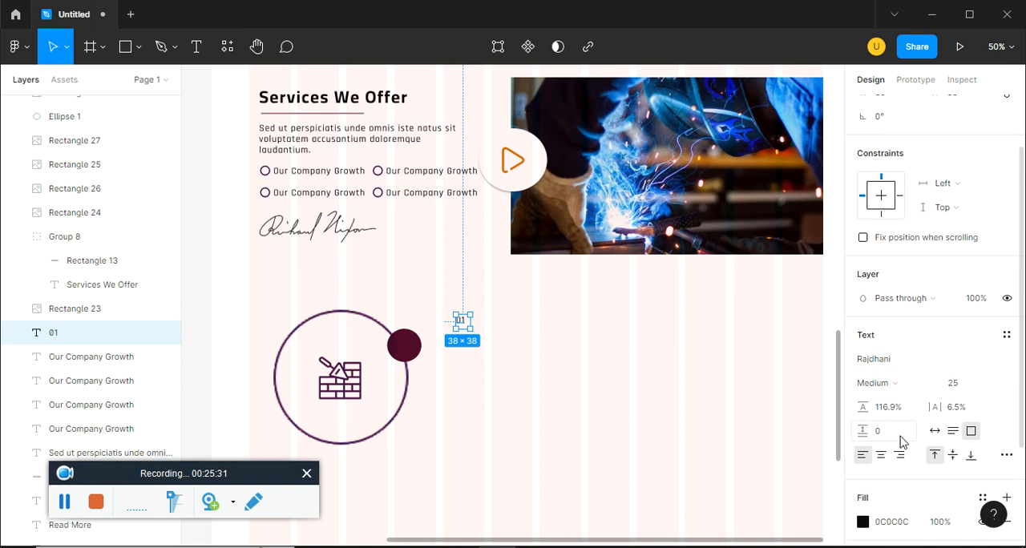
pyautogui.click(863, 523)
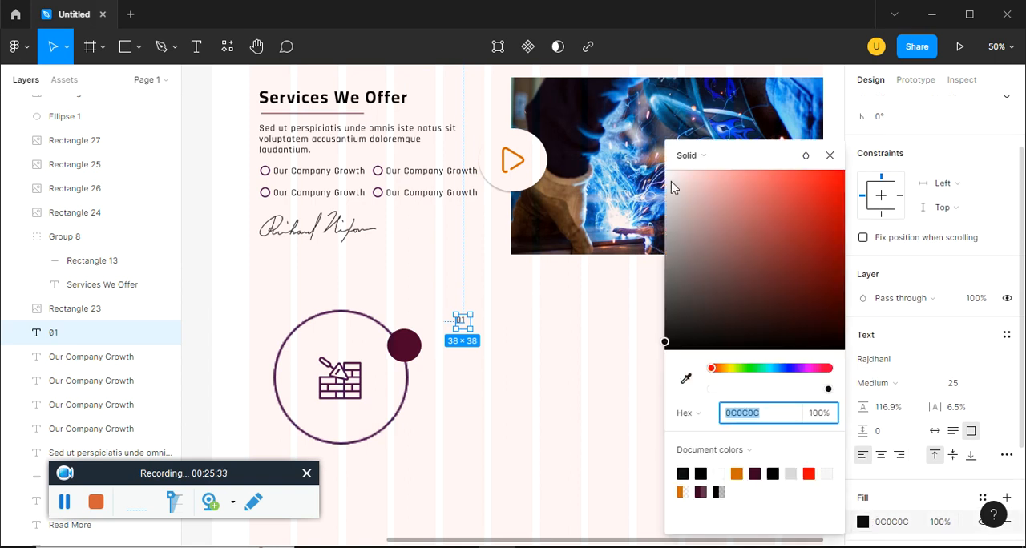
pyautogui.moveTo(673, 186); pyautogui.dragTo(658, 163)
pyautogui.click(829, 157)
pyautogui.click(495, 349)
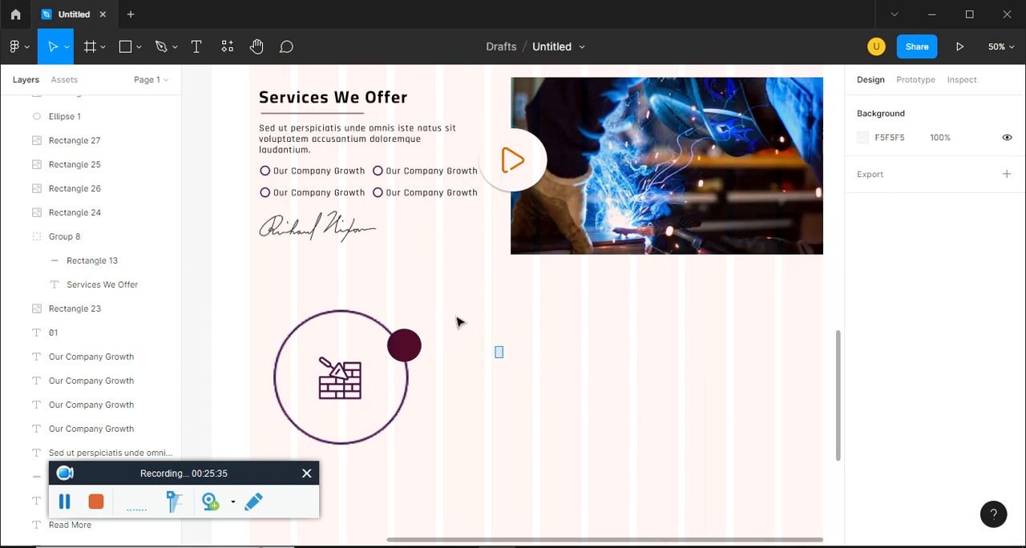
# Move the "01" text onto the purple badge and bring it forward above the badge ellipse
pyautogui.click(458, 320)
pyautogui.moveTo(467, 323); pyautogui.dragTo(404, 348)
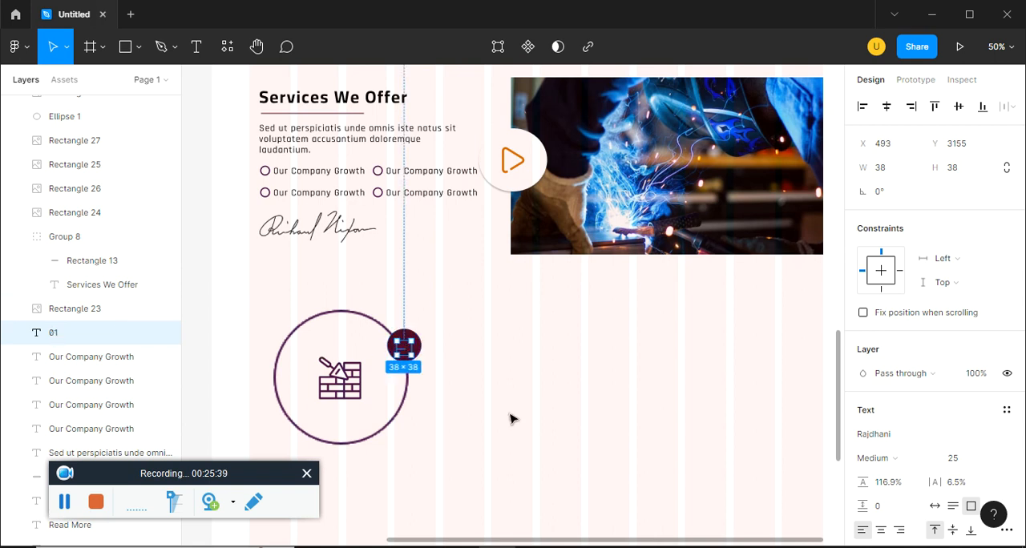
pyautogui.hotkey('ctrl', '[')
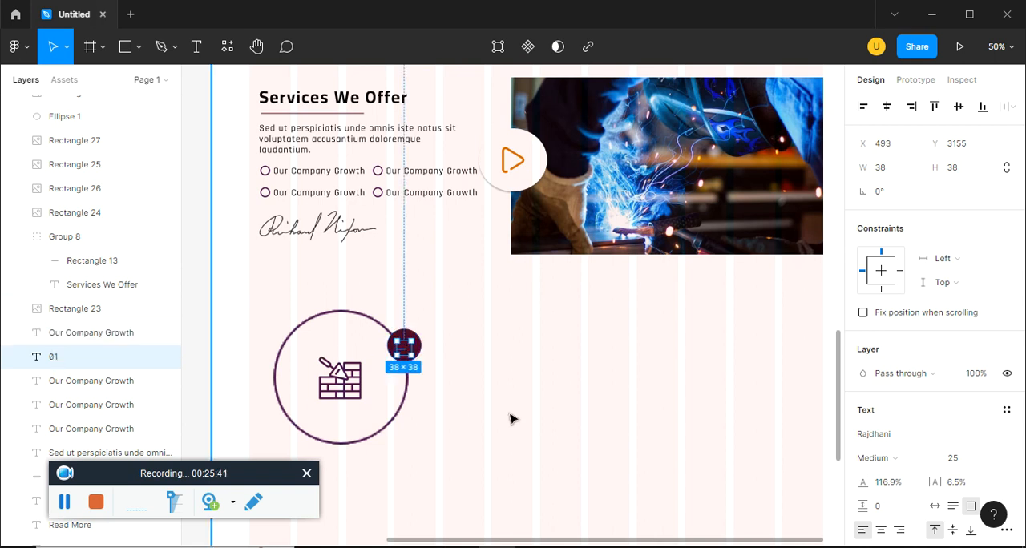
pyautogui.hotkey('ctrl', ']')
pyautogui.hotkey('ctrl', ']')
pyautogui.hotkey('ctrl', ']')
pyautogui.hotkey('ctrl', ']')
pyautogui.hotkey('ctrl', ']')
pyautogui.hotkey('ctrl', ']')
pyautogui.hotkey('ctrl', ']')
pyautogui.hotkey('ctrl', ']')
pyautogui.hotkey('ctrl', ']')
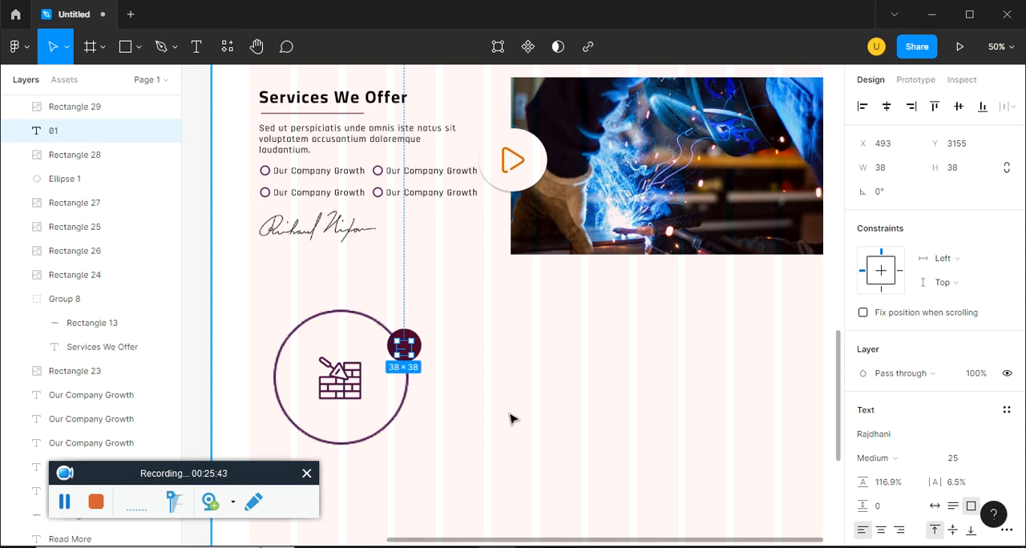
pyautogui.click(592, 453)
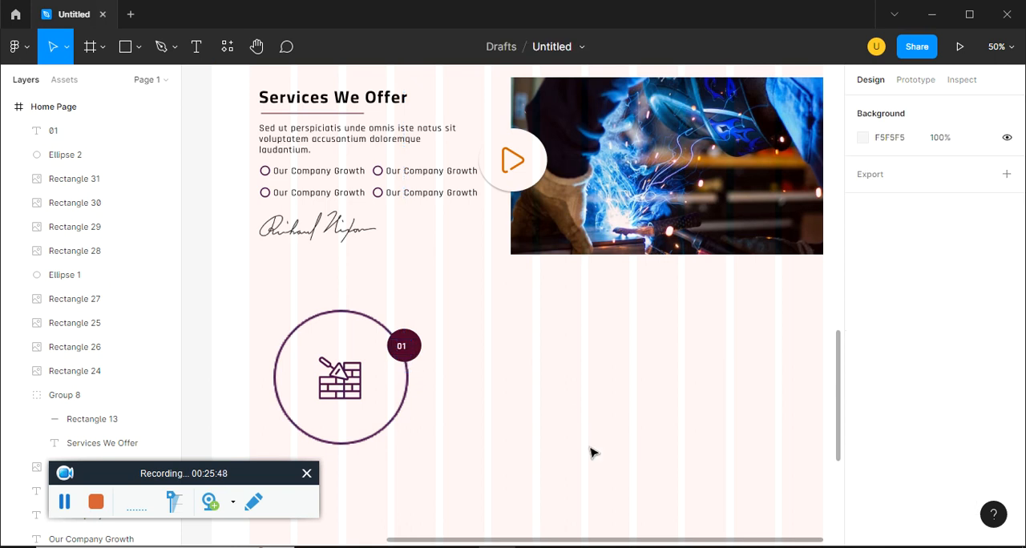
# Set the "01" badge text to Bold at font size 35
pyautogui.click(403, 345)
pyautogui.click(961, 462)
pyautogui.write('30')
pyautogui.press('Return')
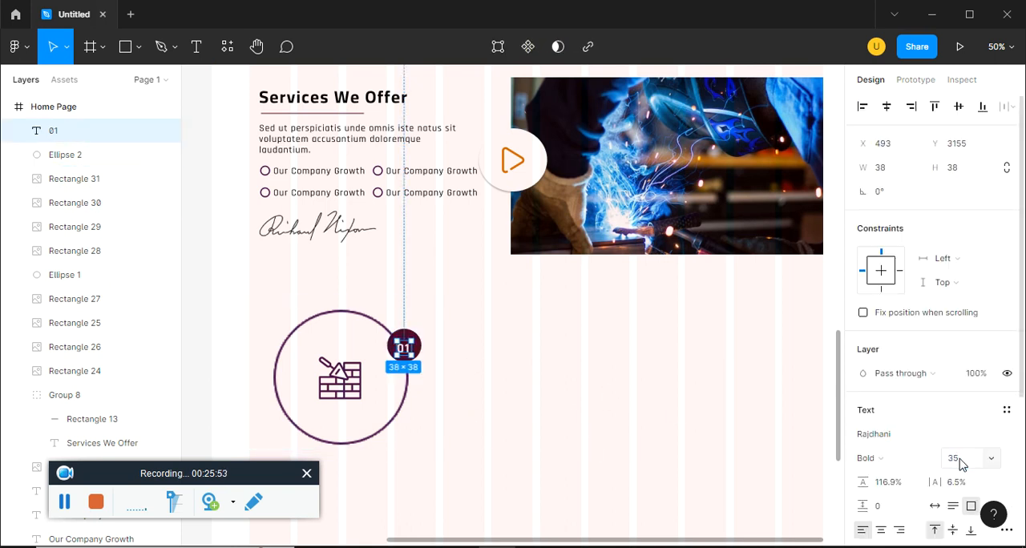
pyautogui.click(576, 442)
# Select the "01" text together with its badge ellipse and align their vertical centers
pyautogui.hotkey('ctrl', '+')
pyautogui.moveTo(566, 458); pyautogui.dragTo(860, 360)
pyautogui.click(624, 292)
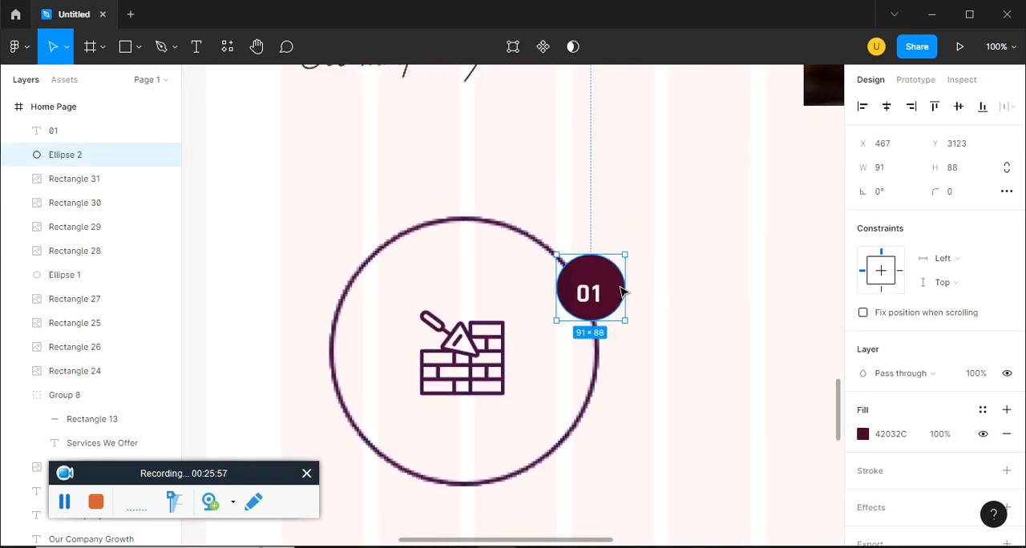
pyautogui.keyDown('shift'); pyautogui.click(599, 300); pyautogui.keyUp('shift')
pyautogui.click(701, 306)
pyautogui.click(590, 298)
pyautogui.keyDown('shift'); pyautogui.click(622, 294); pyautogui.keyUp('shift')
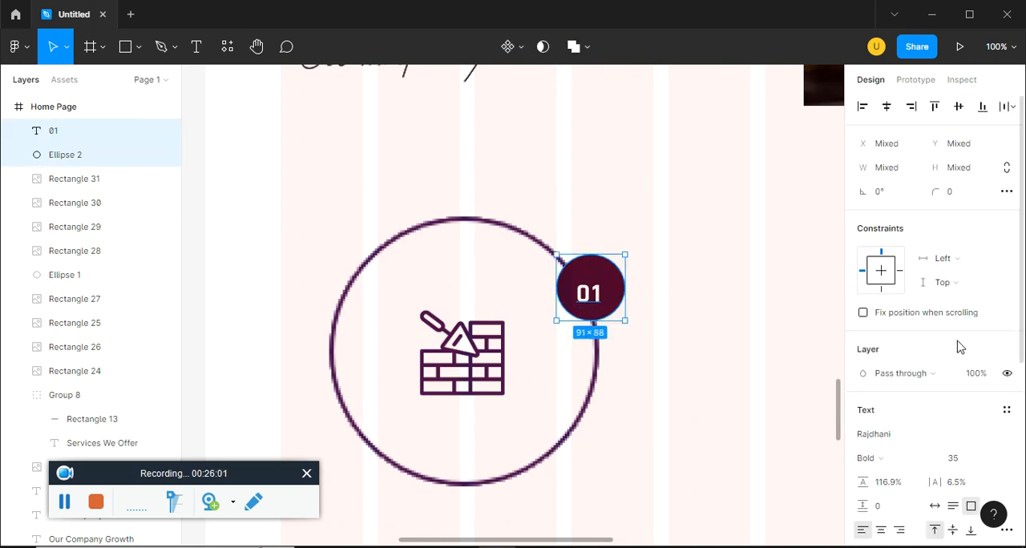
pyautogui.scroll(2, 887, 385)
pyautogui.click(962, 107)
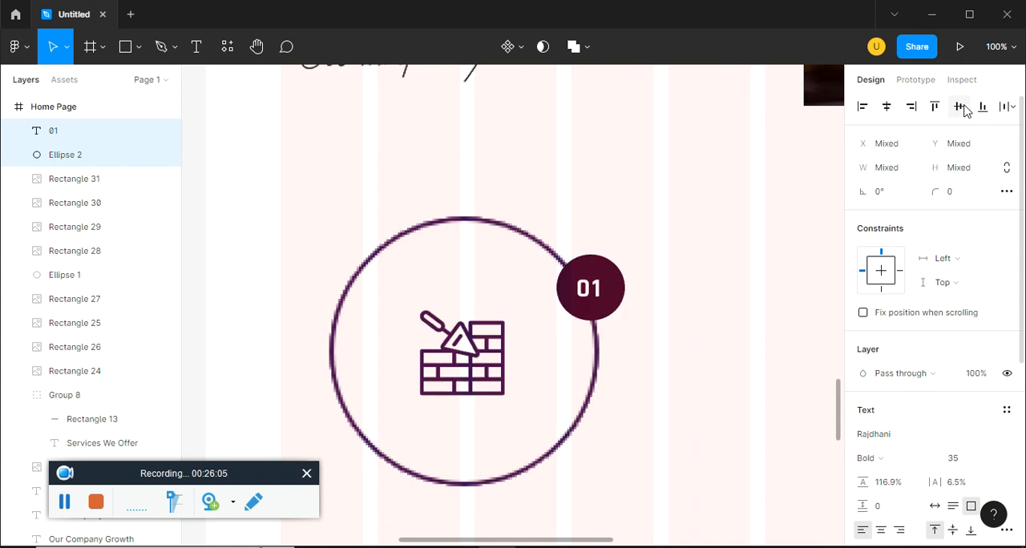
pyautogui.click(724, 319)
# Examine the Our Latest Projects section in ep15.pdf as reference for the next section's layout
pyautogui.hotkey('ctrl', '-')
pyautogui.hotkey('ctrl', '-')
pyautogui.hotkey('alt', 'Tab')
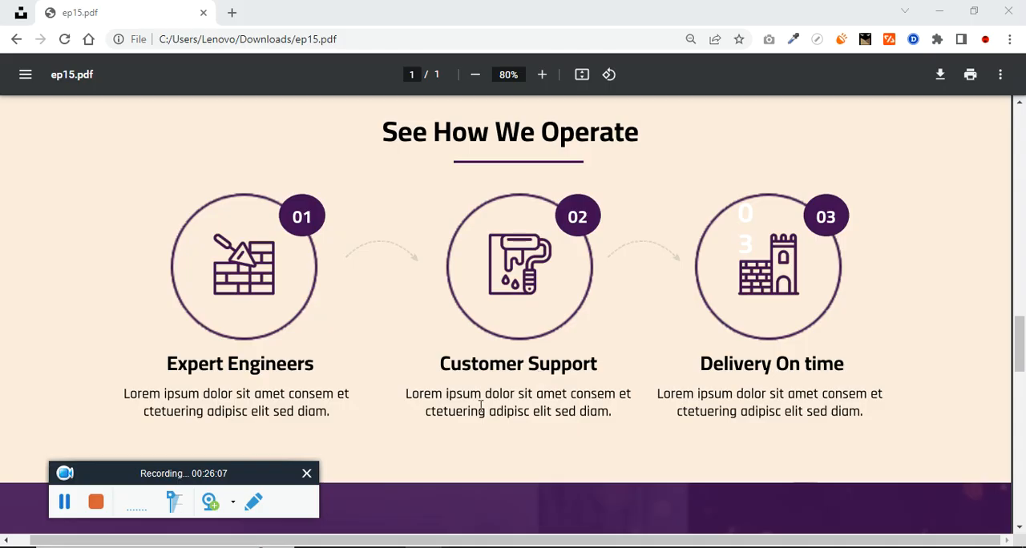
pyautogui.scroll(-5, 256, 367)
pyautogui.scroll(-1, 256, 367)
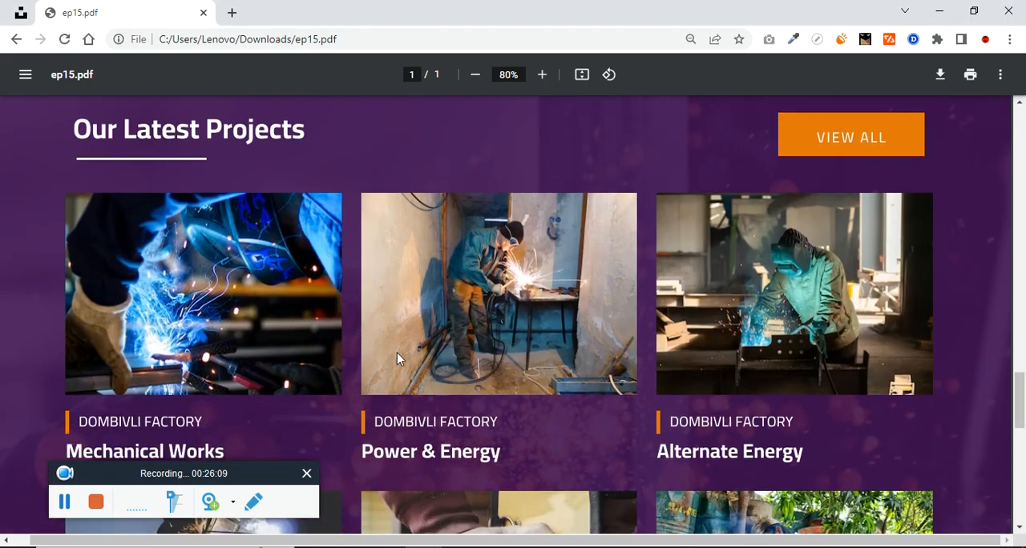
pyautogui.hotkey('alt', 'Tab')
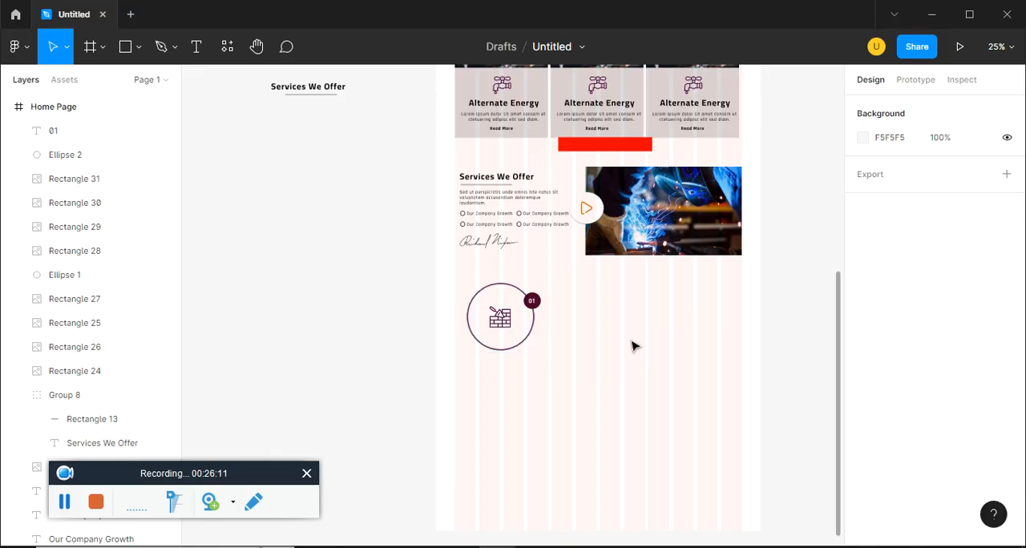
pyautogui.hotkey('alt', 'Tab')
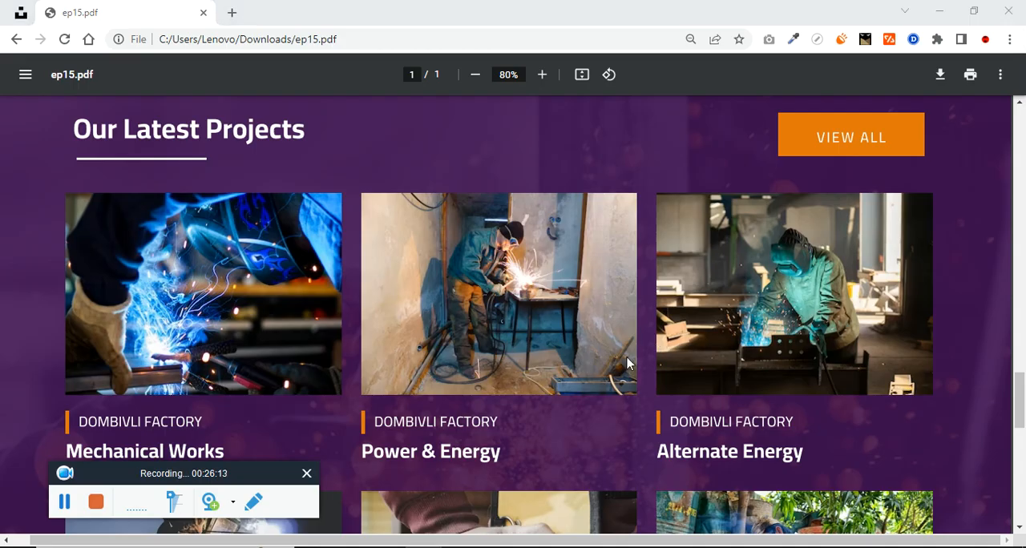
pyautogui.hotkey('alt', 'Tab')
# Draw a full-width rectangle about 1728 × 660 at X 0, Y 3441, just below the icon circle
pyautogui.scroll(-1, 608, 385)
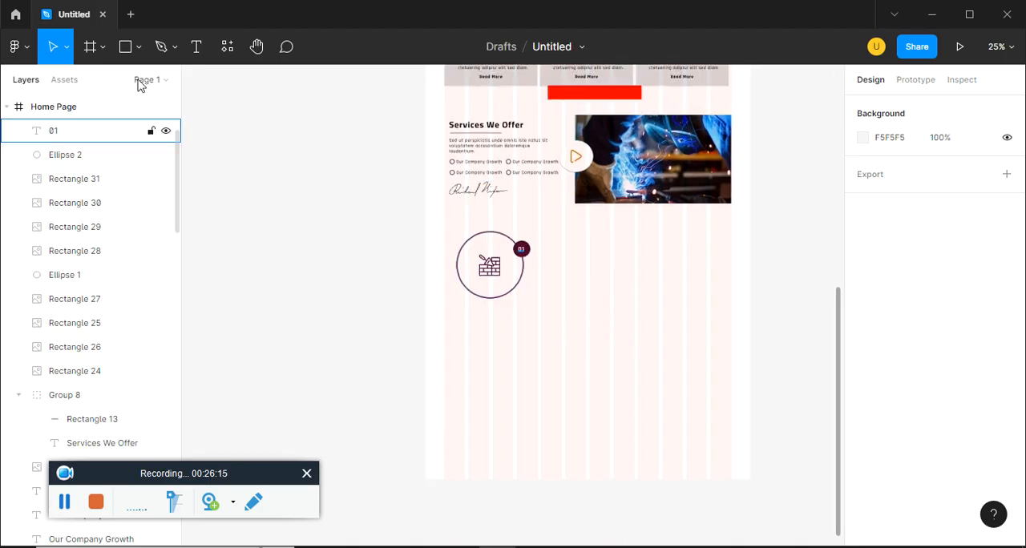
pyautogui.click(138, 48)
pyautogui.click(114, 84)
pyautogui.moveTo(420, 301)
pyautogui.mouseDown()
pyautogui.moveTo(728, 428)
pyautogui.moveTo(750, 425)
pyautogui.mouseUp()
pyautogui.click(872, 437)
pyautogui.click(864, 434)
pyautogui.click(864, 435)
# Copy the dark factory photo from the Unsplash "industry" results and paste it into the full-width rectangle as its fill
pyautogui.hotkey('alt', 'Tab')
pyautogui.click(42, 39)
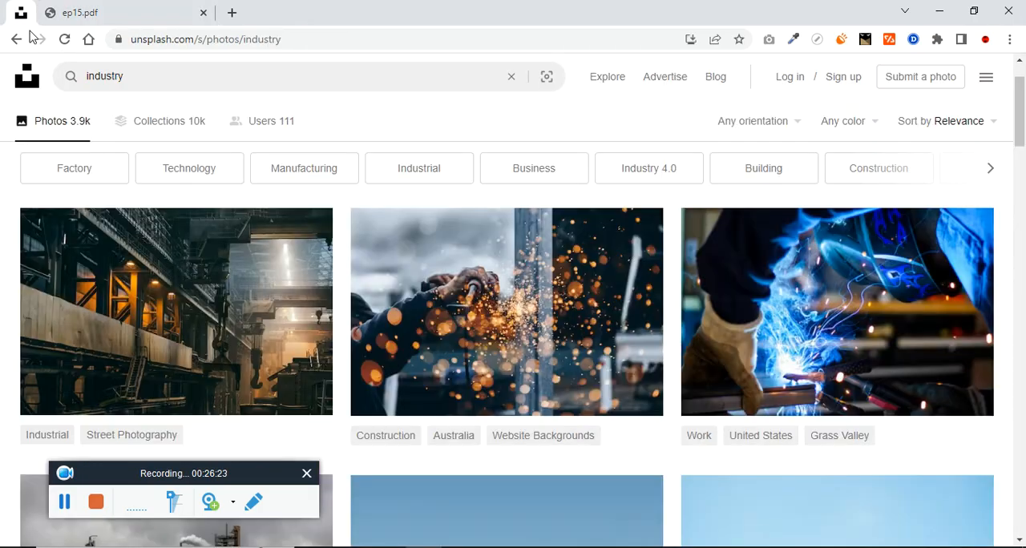
pyautogui.rightClick(220, 259)
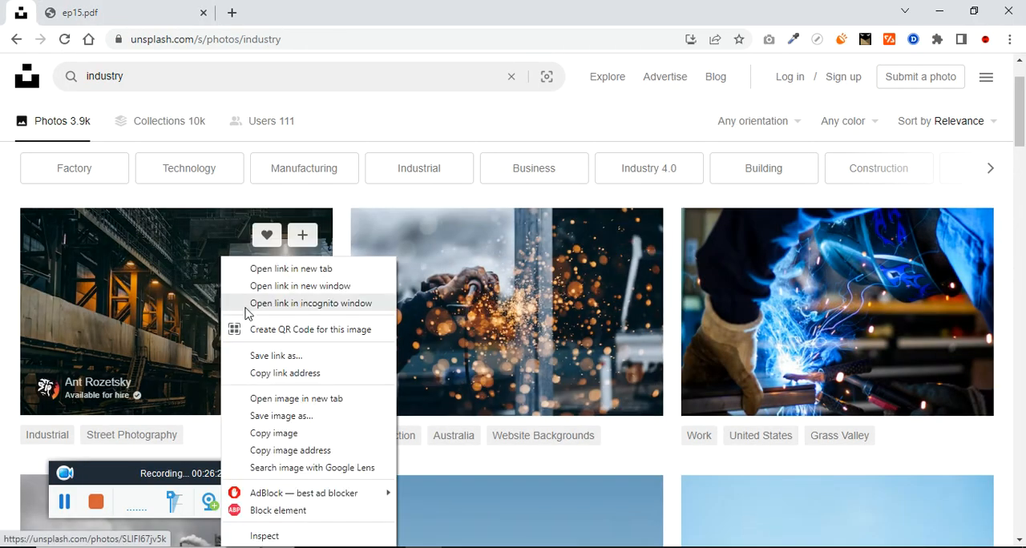
pyautogui.click(277, 432)
pyautogui.hotkey('alt', 'Tab')
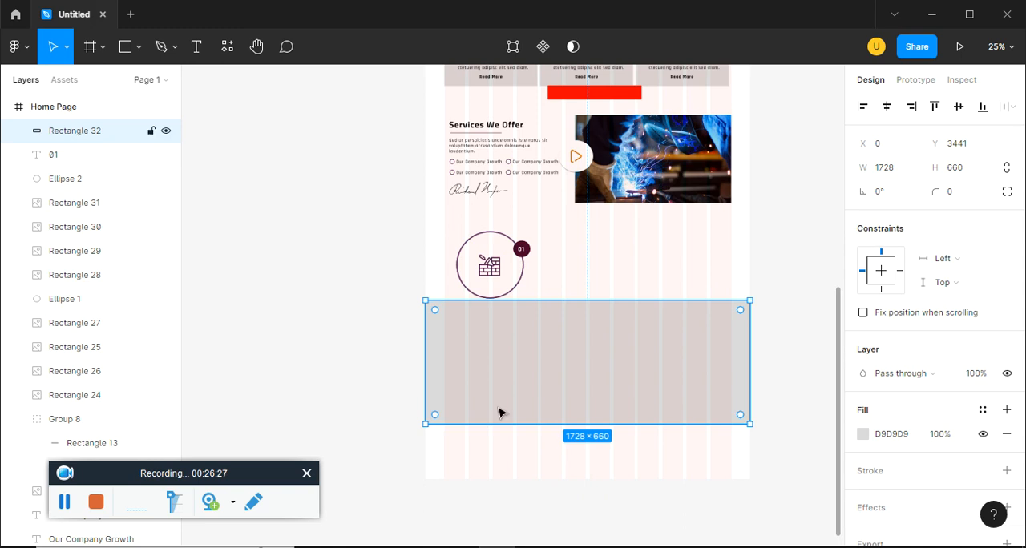
pyautogui.hotkey('ctrl', 'v')
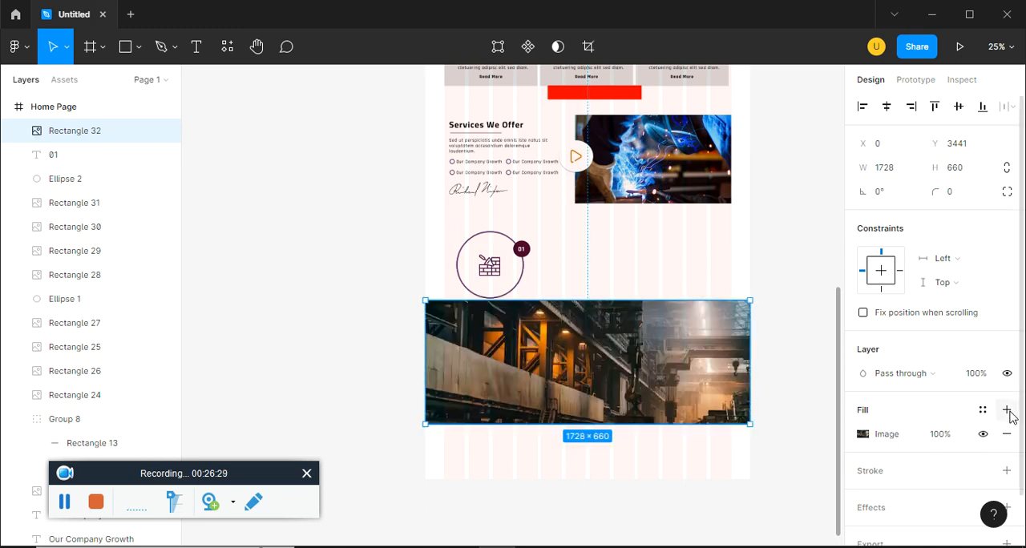
# Add a second fill over the factory photo, using the dark purple document color 42032C at 80%
pyautogui.click(1007, 409)
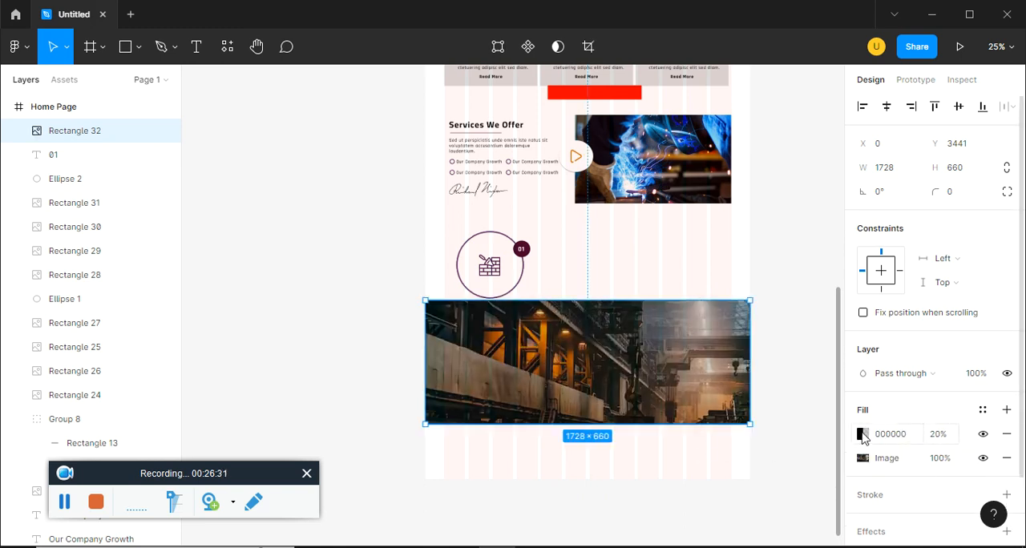
pyautogui.click(863, 435)
pyautogui.click(701, 489)
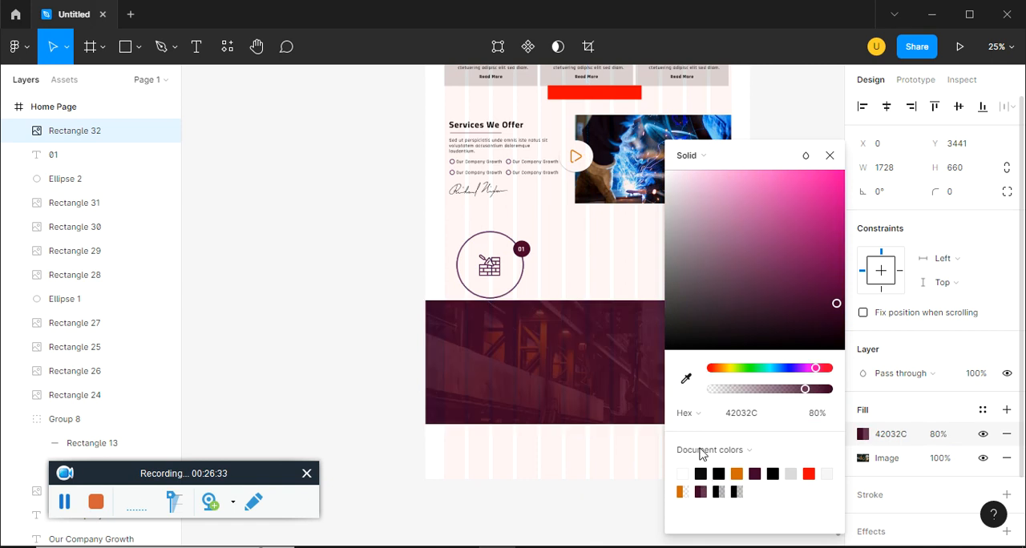
pyautogui.click(830, 163)
pyautogui.press('Escape')
# Extend the lower edge of the purple-tinted factory photo rectangle slightly downward
pyautogui.click(648, 424)
pyautogui.moveTo(648, 423); pyautogui.dragTo(660, 444)
pyautogui.click(653, 240)
# Draw a full-width background rectangle about 1728 × 2308 at X 0, Y 1133, from the hero's lower edge to the factory photo section
pyautogui.moveTo(612, 257); pyautogui.dragTo(560, 504)
pyautogui.click(138, 48)
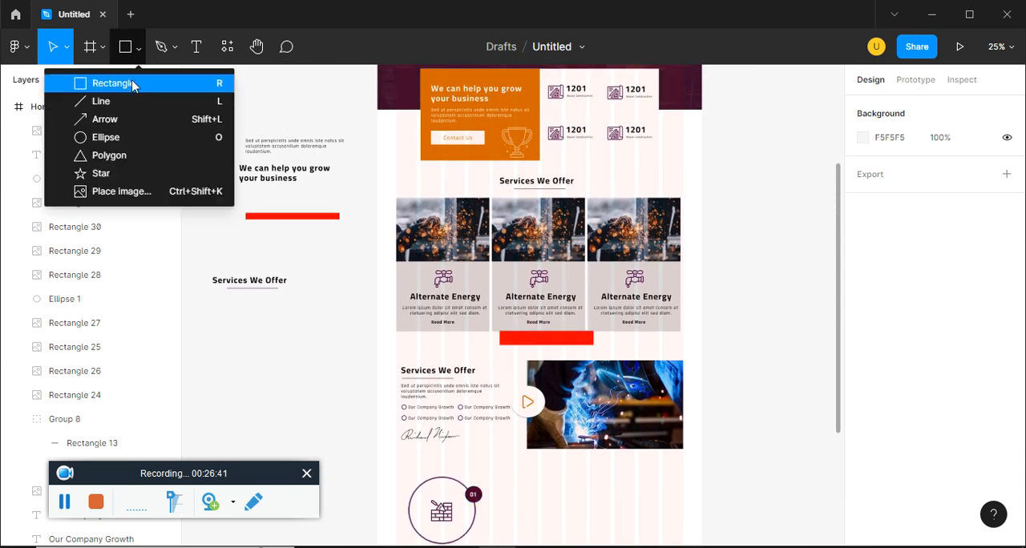
pyautogui.click(134, 84)
pyautogui.moveTo(377, 109)
pyautogui.mouseDown()
pyautogui.moveTo(676, 508)
pyautogui.moveTo(688, 541)
pyautogui.moveTo(712, 419)
pyautogui.moveTo(702, 321)
pyautogui.mouseUp()
# Fill the tall background rectangle with bright orange FF8100, starting from the orange document color
pyautogui.click(861, 434)
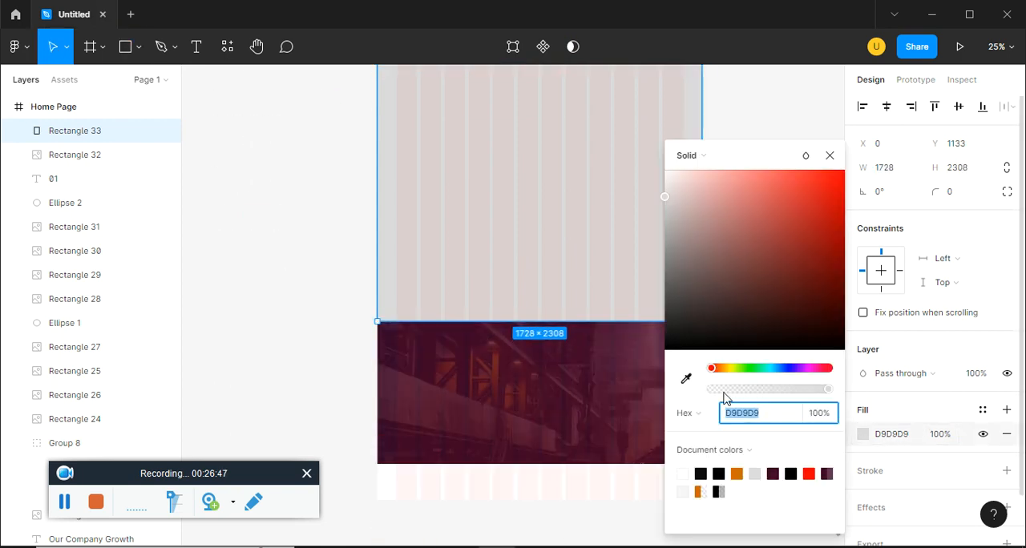
pyautogui.click(736, 473)
pyautogui.moveTo(808, 195); pyautogui.dragTo(765, 178)
pyautogui.moveTo(841, 177); pyautogui.dragTo(845, 177)
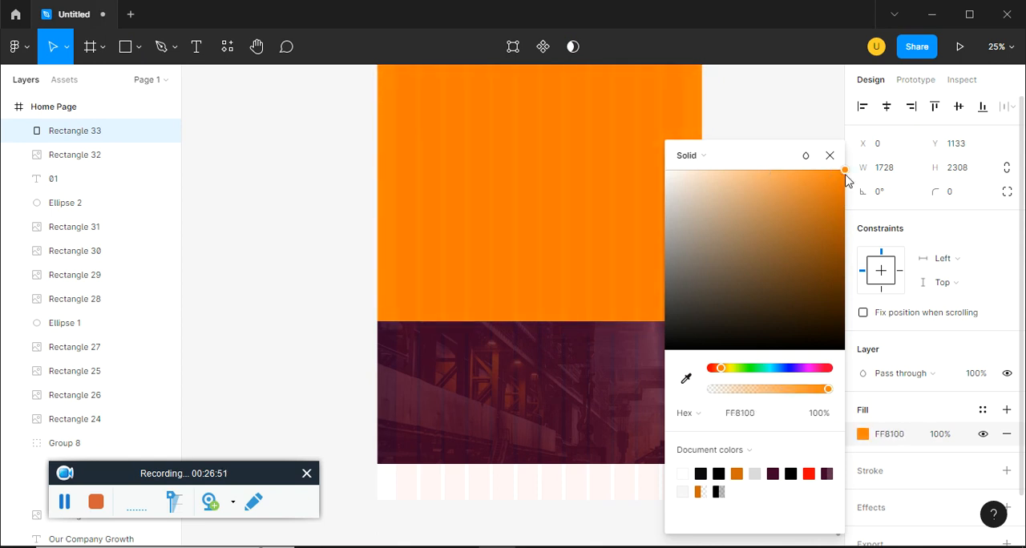
pyautogui.click(830, 155)
# Send the orange background rectangle backward in the layer order until it sits behind the badge, video, services and statistics content
pyautogui.moveTo(599, 208); pyautogui.dragTo(605, 350)
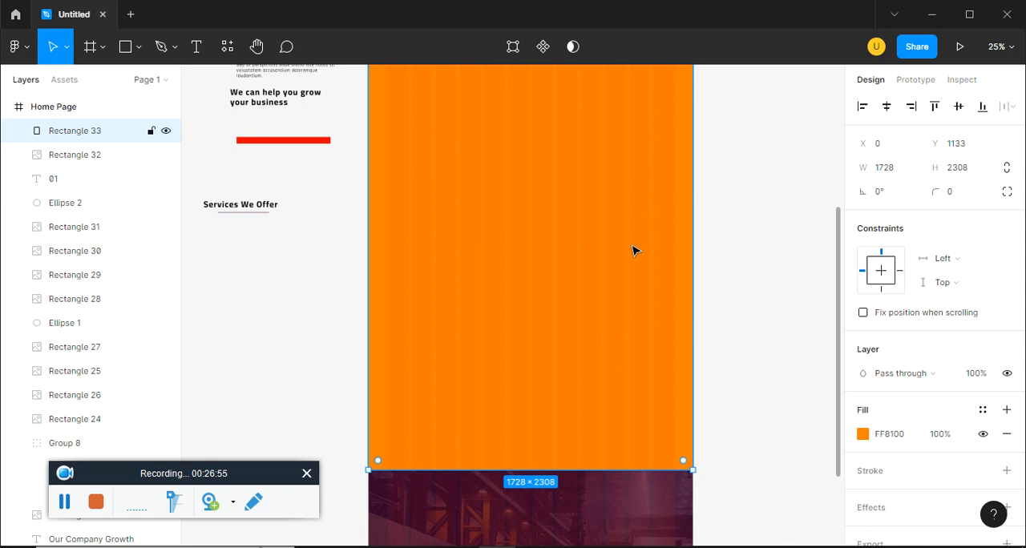
pyautogui.hotkey('ctrl', '[')
pyautogui.hotkey('ctrl', '[')
pyautogui.hotkey('ctrl', '[')
pyautogui.hotkey('ctrl', '[')
pyautogui.hotkey('ctrl', '[')
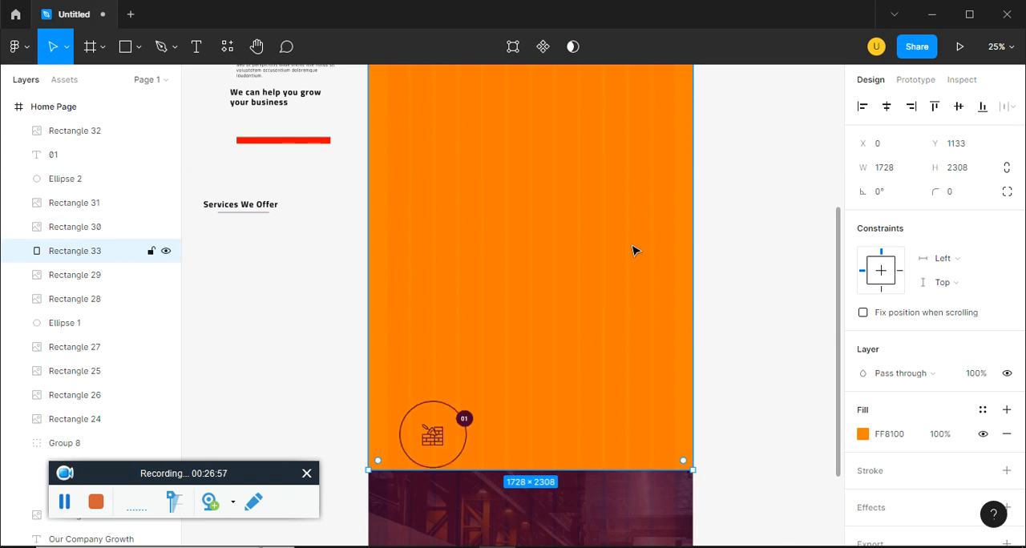
pyautogui.hotkey('ctrl', '[')
pyautogui.hotkey('ctrl', '[')
pyautogui.hotkey('ctrl', '[')
pyautogui.hotkey('ctrl', '[')
pyautogui.hotkey('ctrl', '[')
pyautogui.hotkey('ctrl', '[')
pyautogui.hotkey('ctrl', '[')
pyautogui.hotkey('ctrl', '[')
pyautogui.hotkey('ctrl', '[')
pyautogui.hotkey('ctrl', '[')
pyautogui.hotkey('ctrl', '[')
pyautogui.hotkey('ctrl', '[')
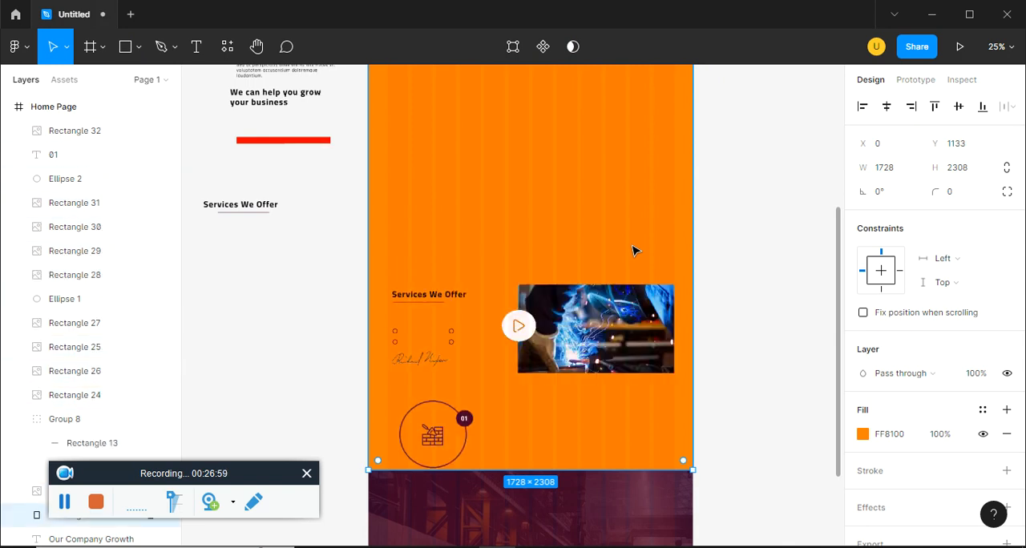
pyautogui.hotkey('ctrl', '[')
pyautogui.hotkey('ctrl', '[')
pyautogui.hotkey('ctrl', '[')
pyautogui.hotkey('ctrl', '[')
pyautogui.hotkey('ctrl', '[')
pyautogui.hotkey('ctrl', '[')
pyautogui.hotkey('ctrl', '[')
pyautogui.hotkey('ctrl', '[')
pyautogui.hotkey('ctrl', '[')
pyautogui.hotkey('ctrl', '[')
pyautogui.hotkey('ctrl', '[')
pyautogui.hotkey('ctrl', '[')
pyautogui.hotkey('ctrl', '[')
pyautogui.hotkey('ctrl', '[')
pyautogui.hotkey('ctrl', '[')
pyautogui.hotkey('ctrl', '[')
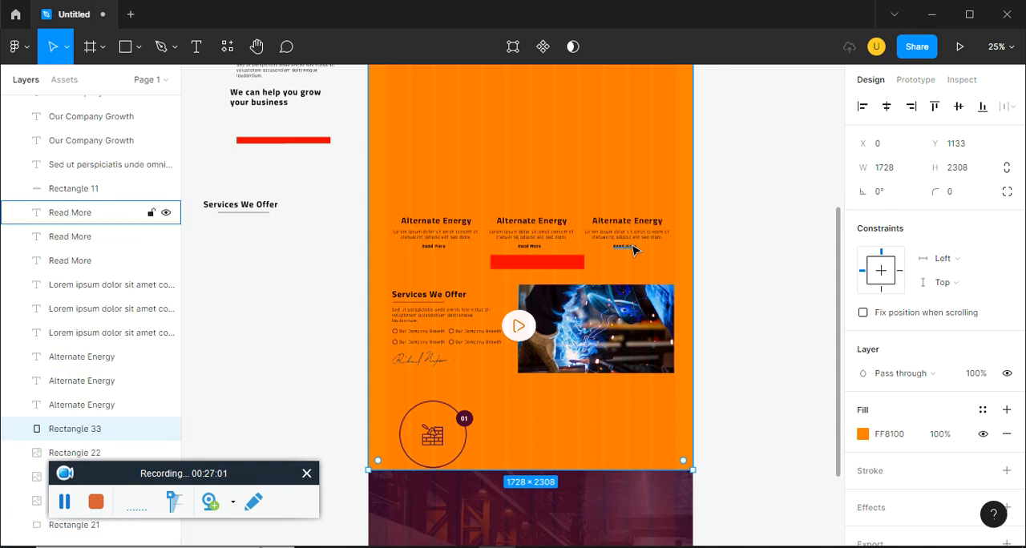
pyautogui.hotkey('ctrl', '[')
pyautogui.hotkey('ctrl', '[')
pyautogui.hotkey('ctrl', '[')
pyautogui.hotkey('ctrl', '[')
pyautogui.hotkey('ctrl', '[')
pyautogui.hotkey('ctrl', '[')
pyautogui.hotkey('ctrl', '[')
pyautogui.hotkey('ctrl', '[')
pyautogui.hotkey('ctrl', '[')
pyautogui.hotkey('ctrl', '[')
pyautogui.hotkey('ctrl', '[')
pyautogui.hotkey('ctrl', '[')
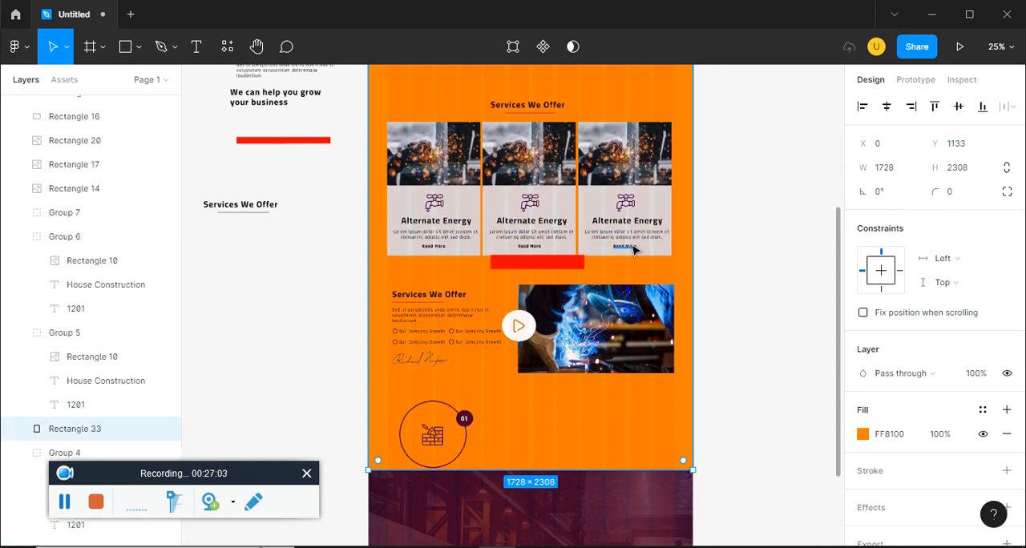
pyautogui.hotkey('ctrl', '[')
pyautogui.hotkey('ctrl', '[')
pyautogui.hotkey('ctrl', '[')
pyautogui.hotkey('ctrl', '[')
pyautogui.hotkey('ctrl', '[')
pyautogui.hotkey('ctrl', '[')
pyautogui.hotkey('ctrl', '[')
pyautogui.hotkey('ctrl', '[')
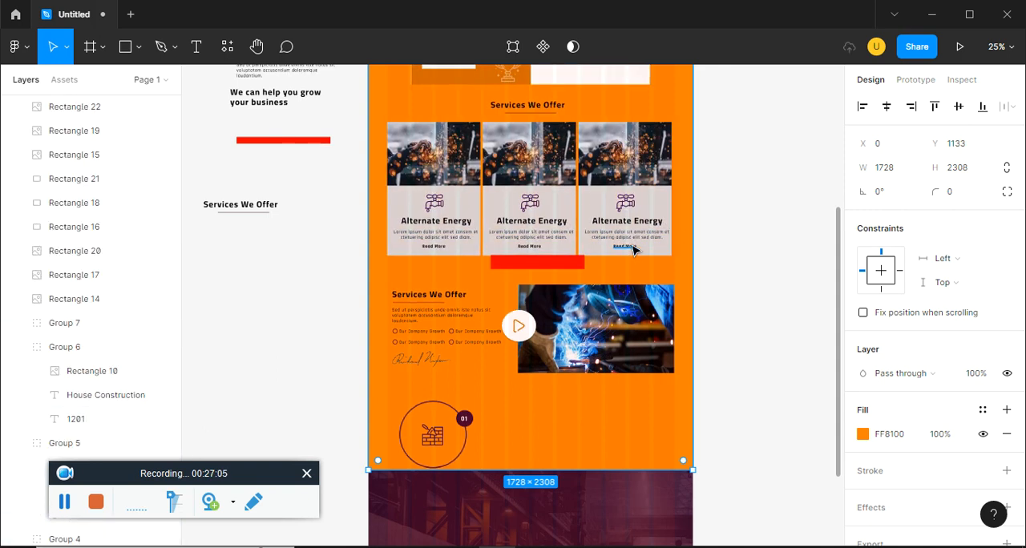
# Extend the top edge of the orange background rectangle up to Y 1104, making it 2337 high, to meet the hero
pyautogui.scroll(1, 722, 197)
pyautogui.moveTo(721, 213); pyautogui.dragTo(729, 302)
pyautogui.click(759, 275)
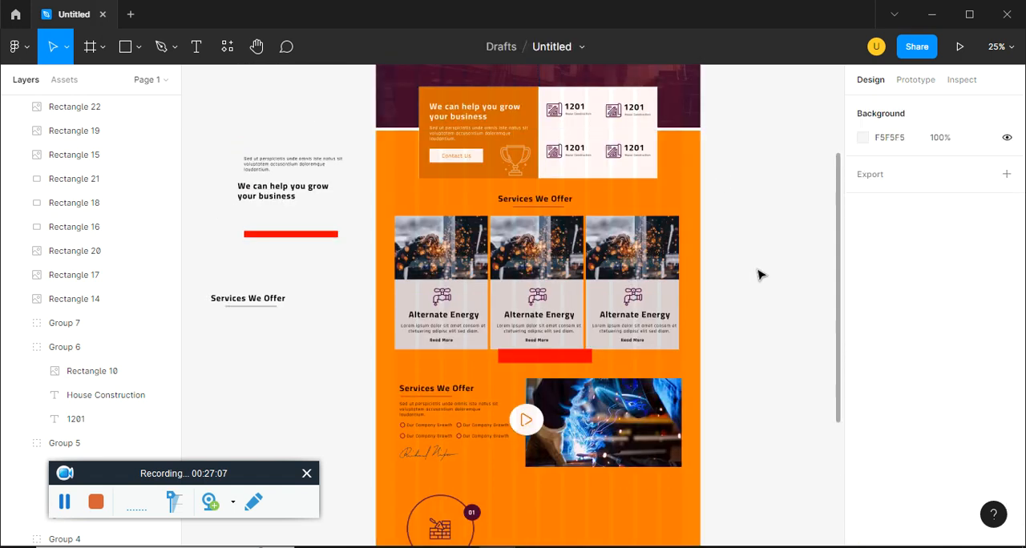
pyautogui.click(563, 133)
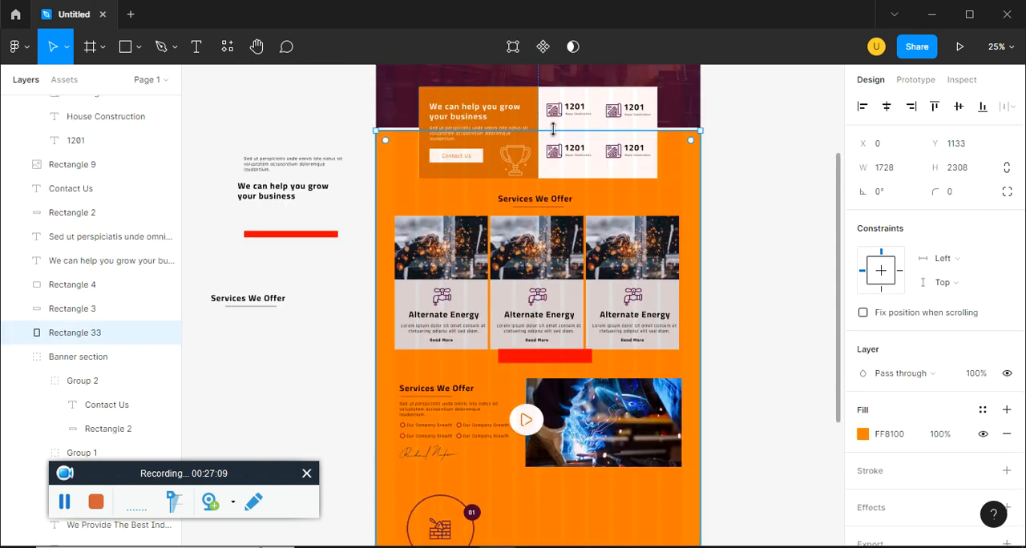
pyautogui.moveTo(550, 124); pyautogui.dragTo(550, 120)
# Set the background rectangle's fill opacity to 40%
pyautogui.click(955, 434)
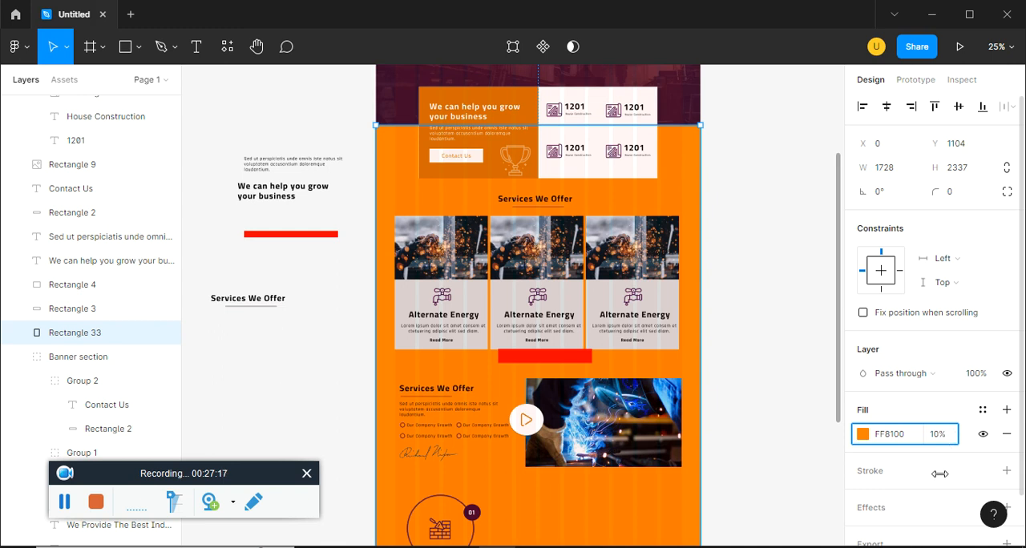
pyautogui.write('40')
pyautogui.press('Return')
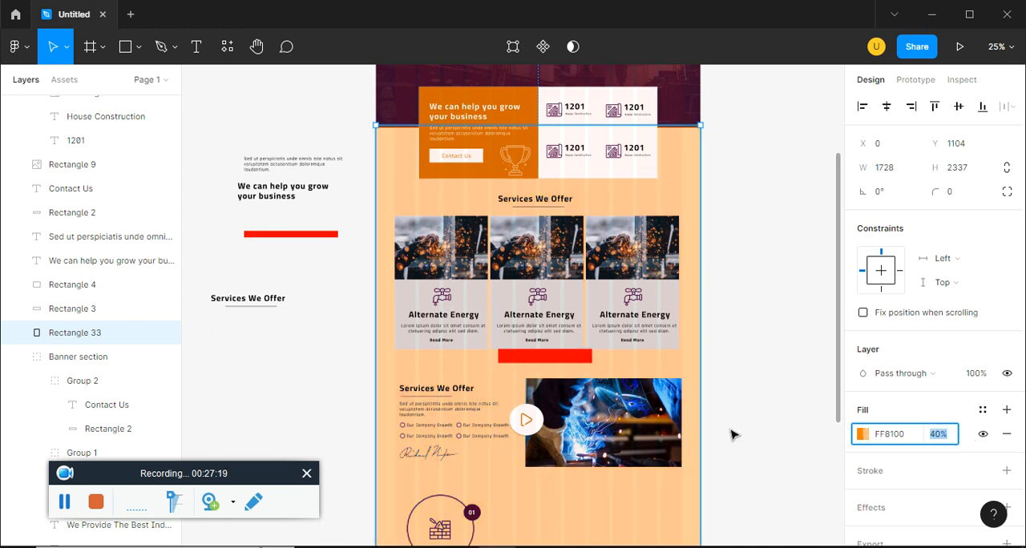
# Move the red spacer bar from below the service cards onto the empty canvas beside the page
pyautogui.click(761, 360)
pyautogui.scroll(-3, 774, 422)
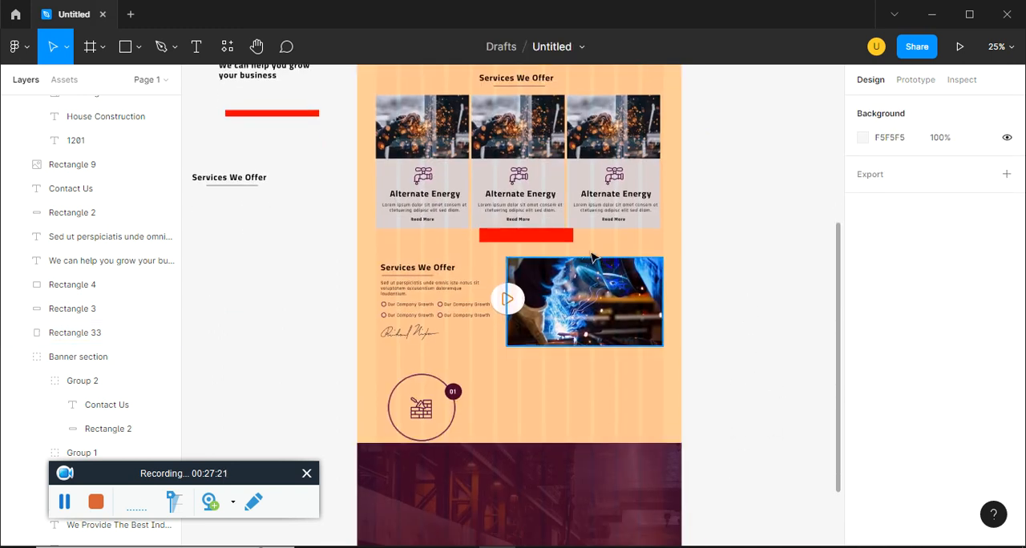
pyautogui.moveTo(539, 243); pyautogui.dragTo(791, 262)
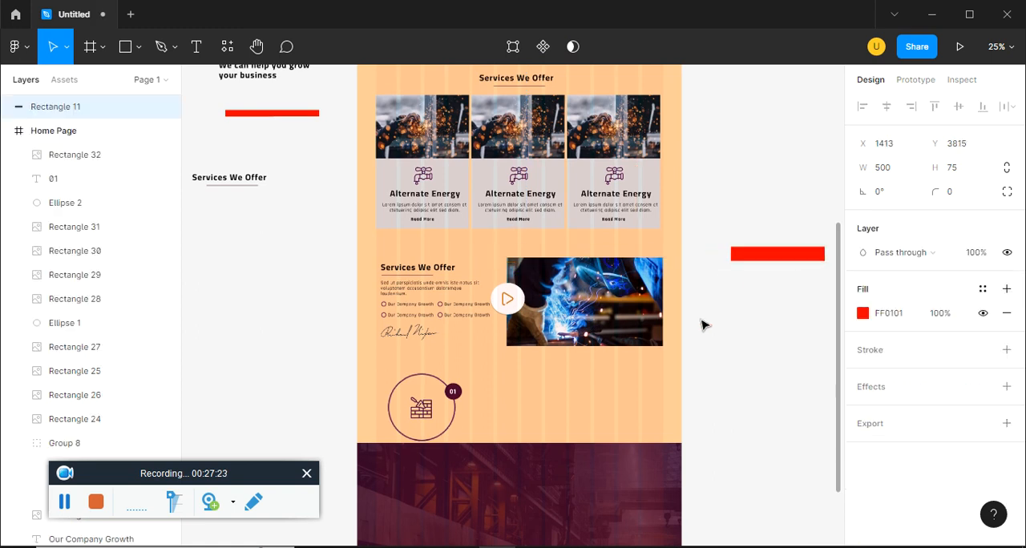
# Change the background rectangle's fill to the darker orange document color D36B00 at about 17% opacity
pyautogui.click(641, 390)
pyautogui.click(873, 435)
pyautogui.click(863, 436)
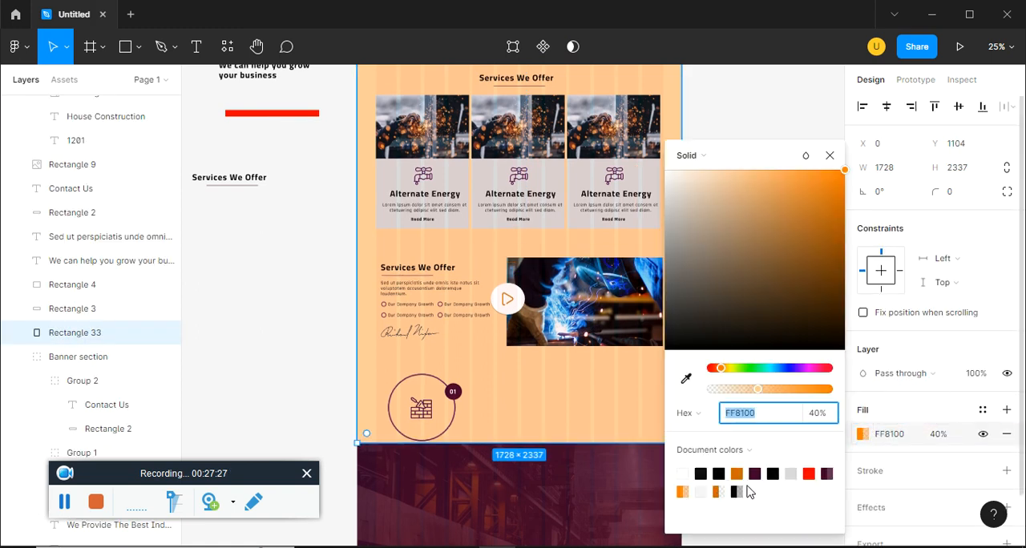
pyautogui.click(737, 474)
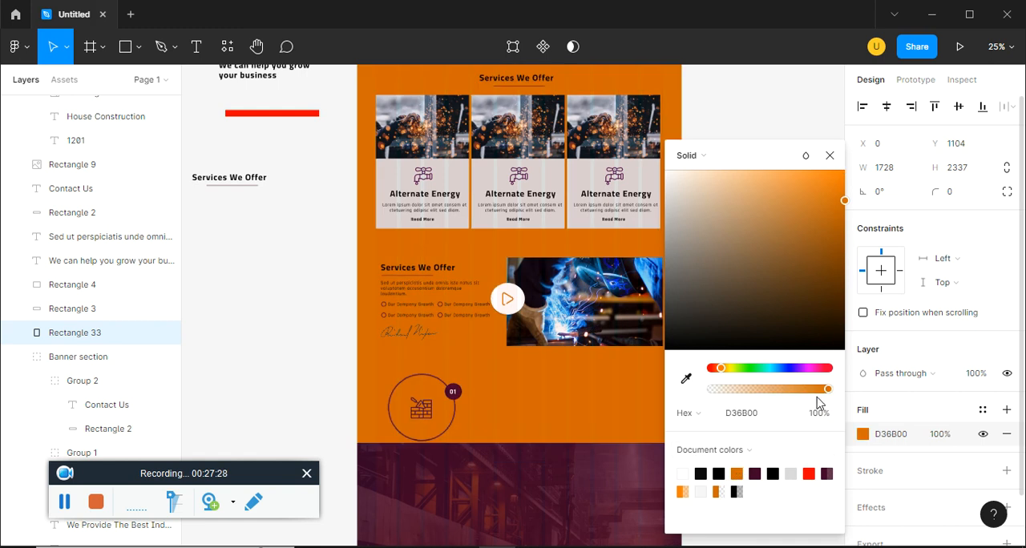
pyautogui.moveTo(827, 390); pyautogui.dragTo(732, 402)
pyautogui.click(829, 157)
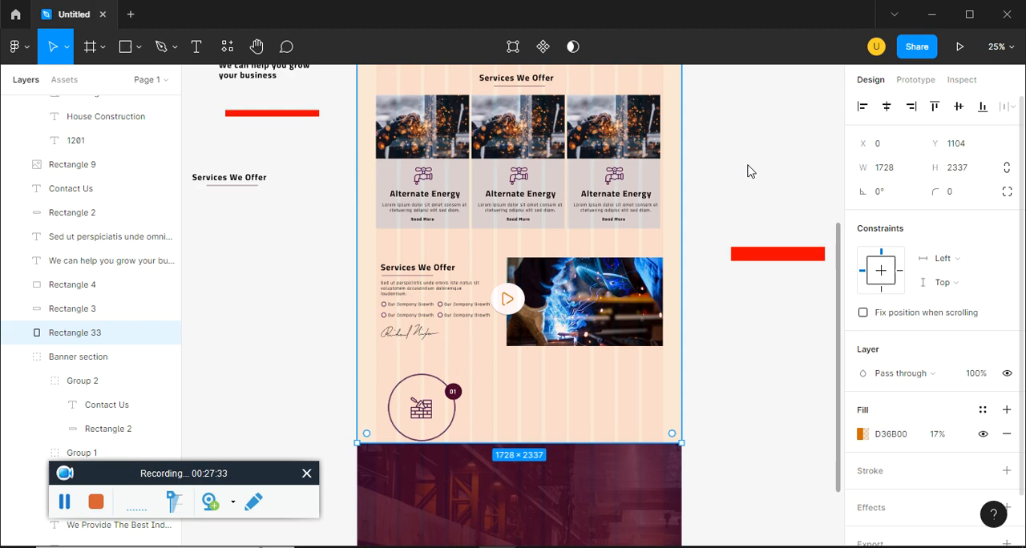
pyautogui.click(748, 178)
# Switch to ep15.pdf in the browser and examine the layout of the project cards on the purple section
pyautogui.scroll(2, 676, 352)
pyautogui.scroll(-1, 701, 378)
pyautogui.hotkey('alt', 'Tab')
pyautogui.scroll(-4, 419, 427)
pyautogui.click(79, 8)
pyautogui.scroll(-1, 377, 391)
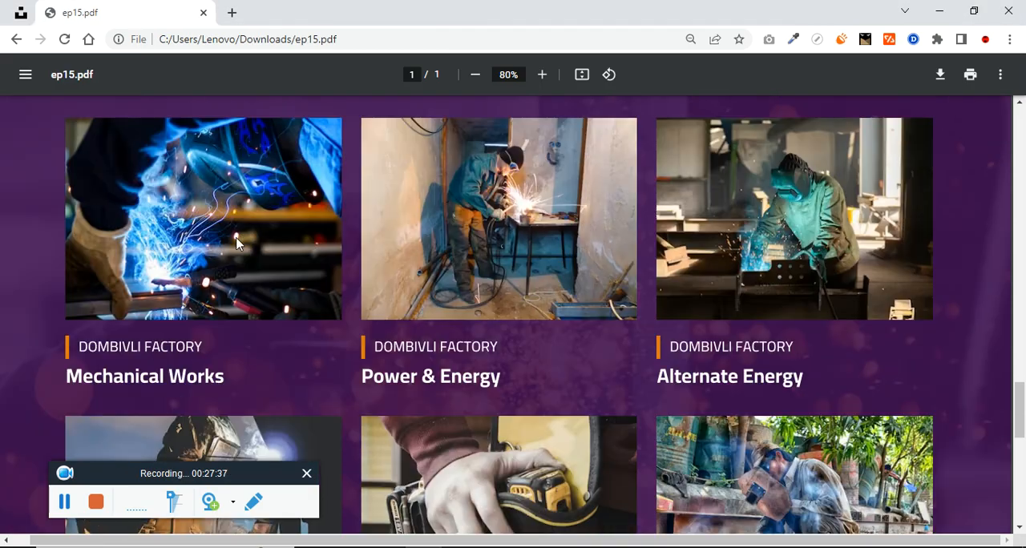
pyautogui.hotkey('alt', 'Tab')
pyautogui.scroll(-1, 586, 337)
pyautogui.scroll(-3, 585, 337)
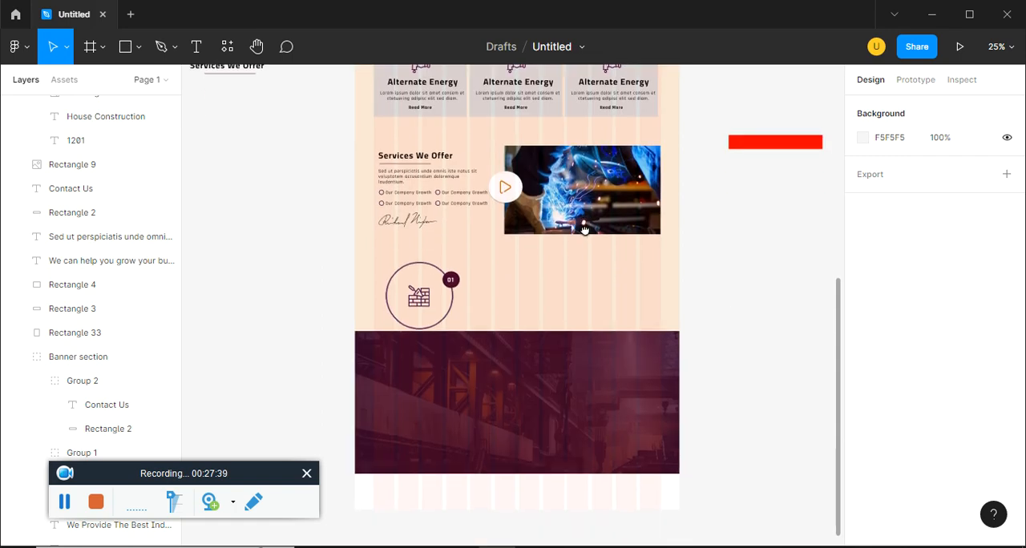
pyautogui.hotkey('alt', 'Tab')
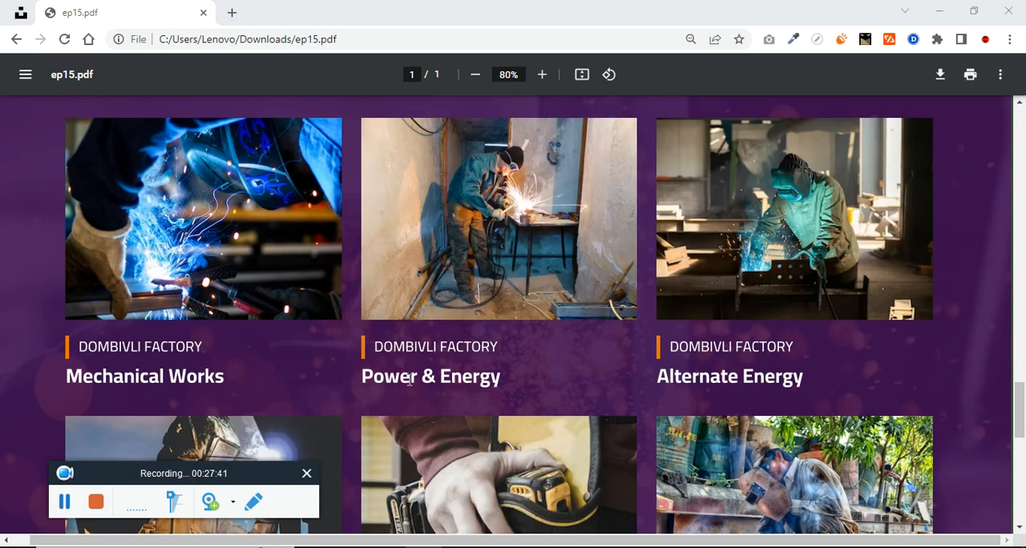
# Back in Figma, draw a project image placeholder rectangle about 571 × 332 at X 100, Y 3533 on the purple factory section
pyautogui.hotkey('alt', 'Tab')
pyautogui.click(139, 50)
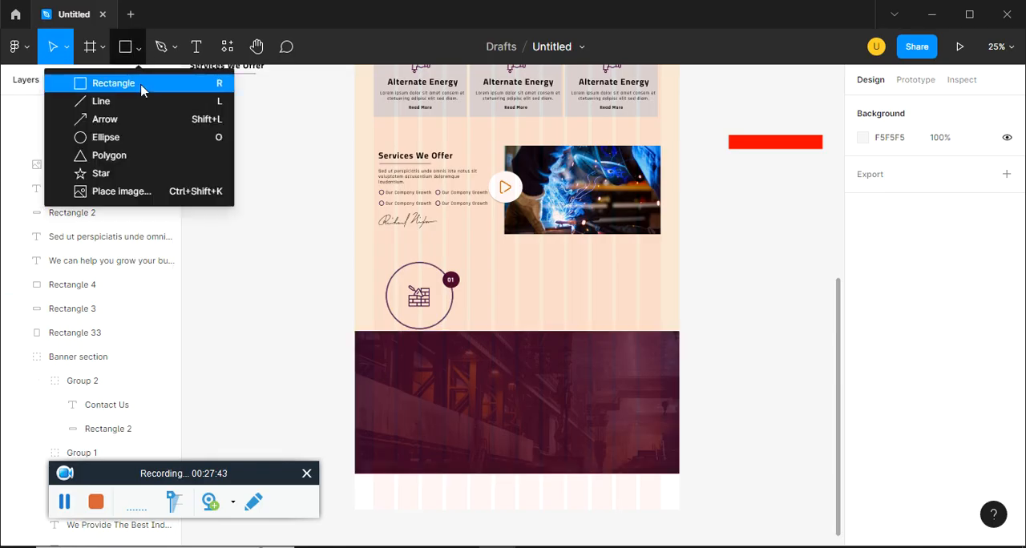
pyautogui.click(142, 85)
pyautogui.moveTo(374, 347); pyautogui.dragTo(475, 417)
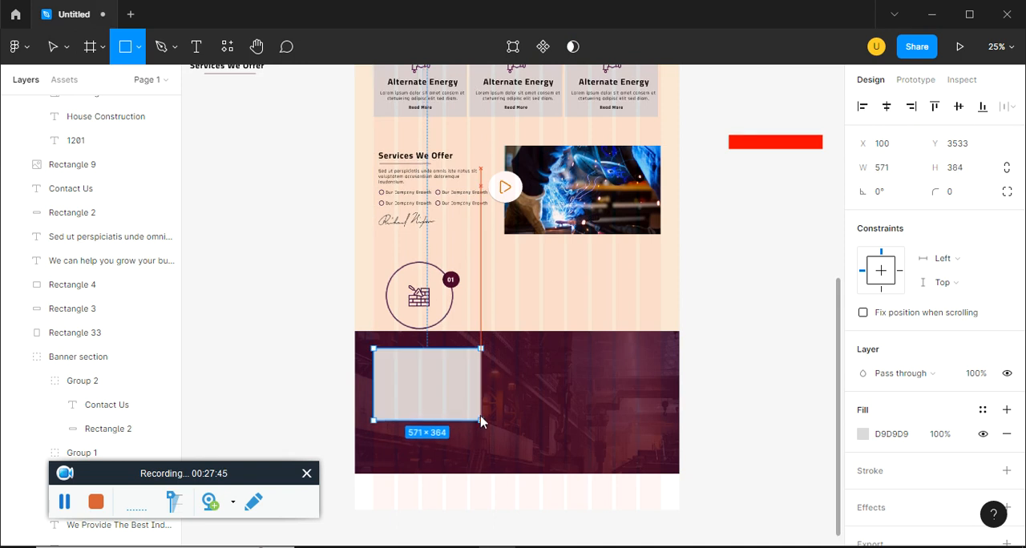
pyautogui.hotkey('alt', 'Tab')
pyautogui.hotkey('alt', 'Tab')
pyautogui.scroll(-2, 559, 408)
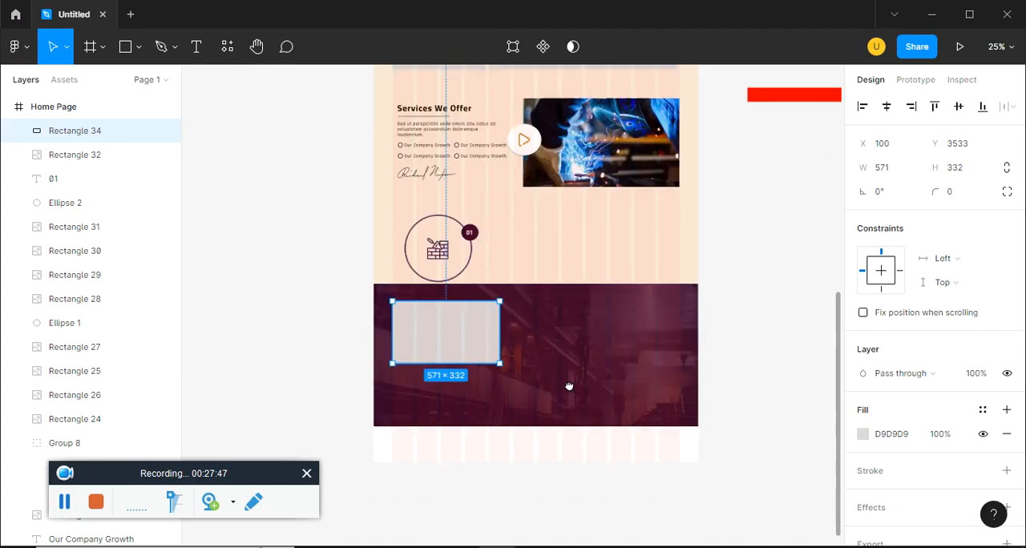
pyautogui.keyDown('ctrl'); pyautogui.scroll(3, 572, 390); pyautogui.keyUp('ctrl')
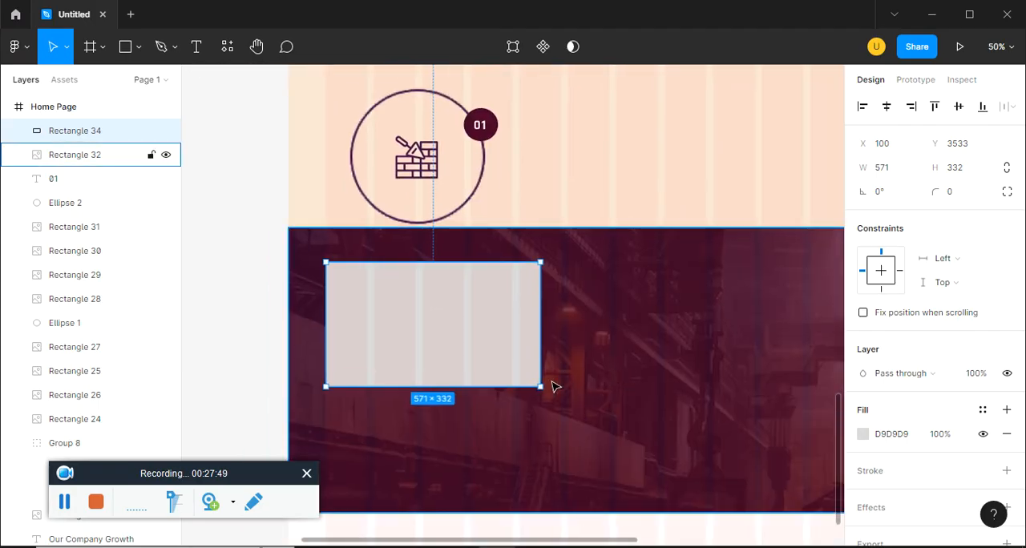
# Place two copies of the off-page "Sed ut perspiciatis" paragraph below the image placeholder, one of them at X 100, Y 3899
pyautogui.keyDown('ctrl'); pyautogui.scroll(-5, 551, 384); pyautogui.keyUp('ctrl')
pyautogui.click(372, 124)
pyautogui.moveTo(371, 121); pyautogui.dragTo(361, 256)
pyautogui.moveTo(416, 341); pyautogui.dragTo(412, 297)
pyautogui.hotkey('ctrl', '+')
pyautogui.hotkey('ctrl', '+')
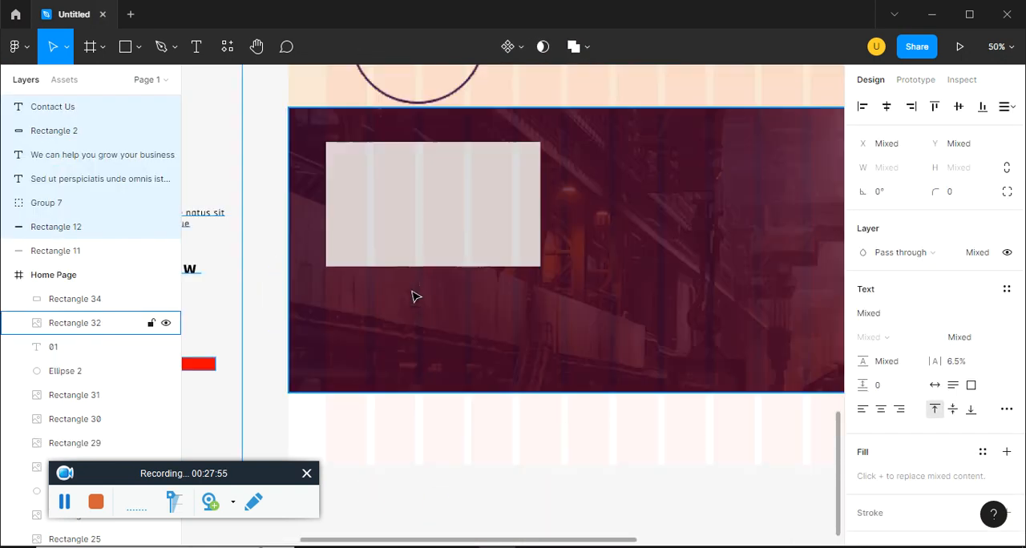
pyautogui.click(401, 438)
pyautogui.moveTo(400, 438); pyautogui.dragTo(533, 427)
pyautogui.moveTo(269, 210); pyautogui.dragTo(573, 276)
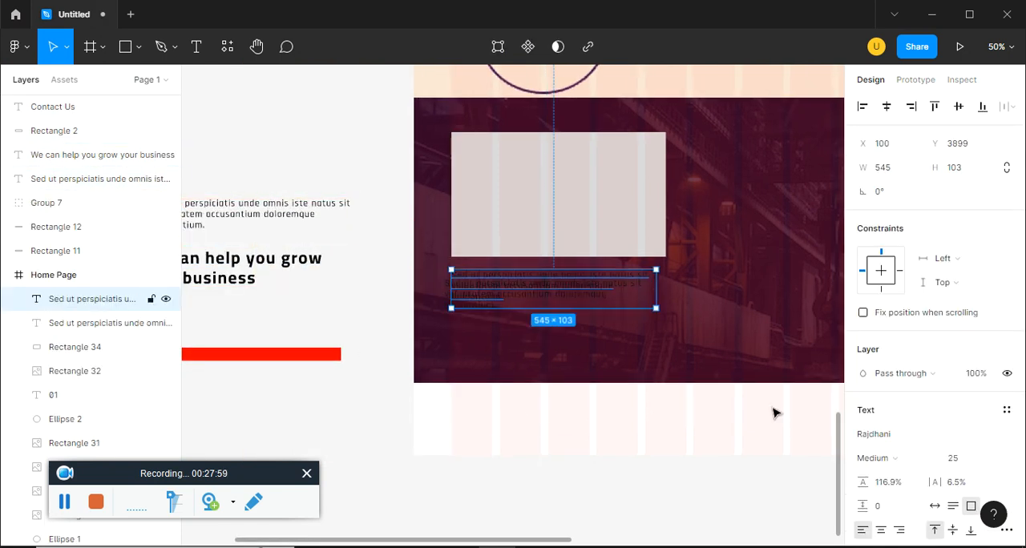
# Change the fill of the upper paragraph copy below the placeholder to white FFFFFF
pyautogui.scroll(-2, 927, 481)
pyautogui.click(863, 524)
pyautogui.moveTo(680, 243); pyautogui.dragTo(641, 155)
pyautogui.click(830, 158)
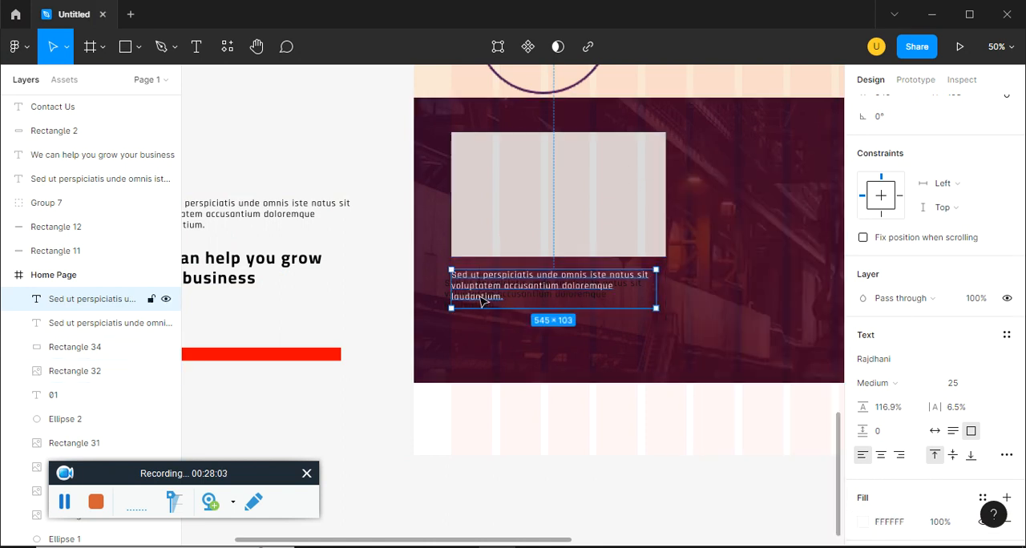
# Replace the white paragraph's text with "Factory" and shrink its text box to about 98 × 44
pyautogui.doubleClick(536, 289)
pyautogui.write('Factory')
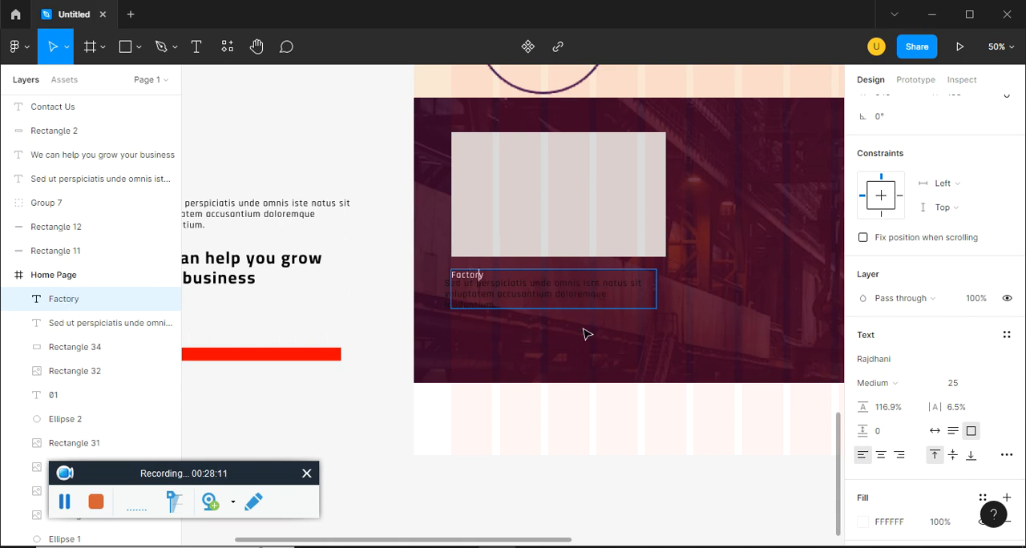
pyautogui.press('Escape')
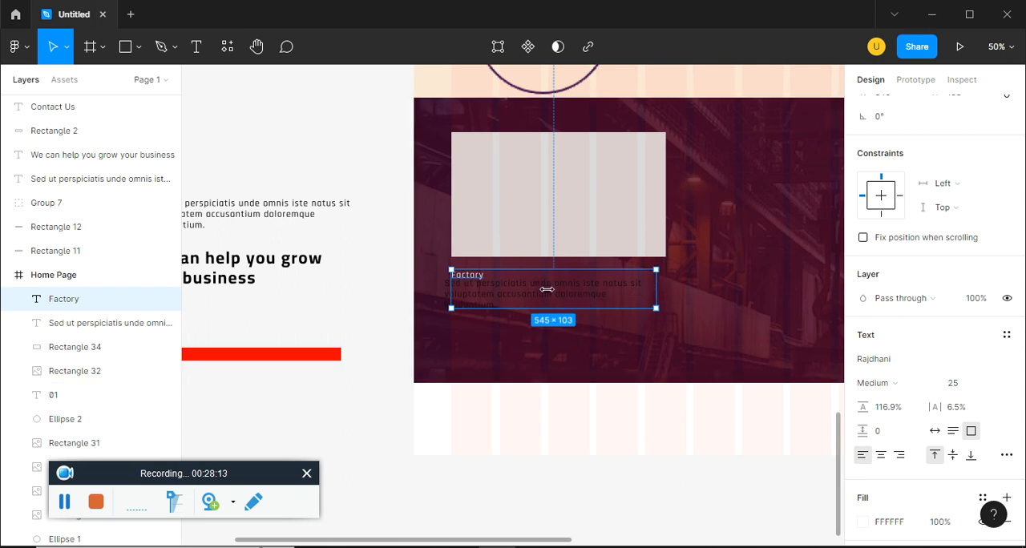
pyautogui.moveTo(656, 290); pyautogui.dragTo(499, 289)
pyautogui.doubleClick(499, 289)
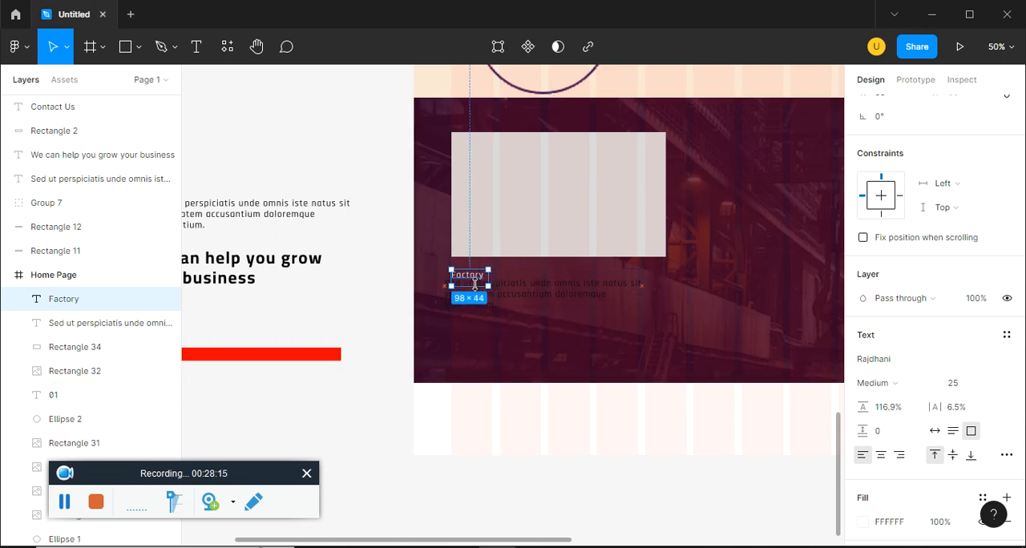
# Move the dark paragraph below the Factory label, and shift the label slightly right with its box reduced to 98 × 22
pyautogui.click(573, 294)
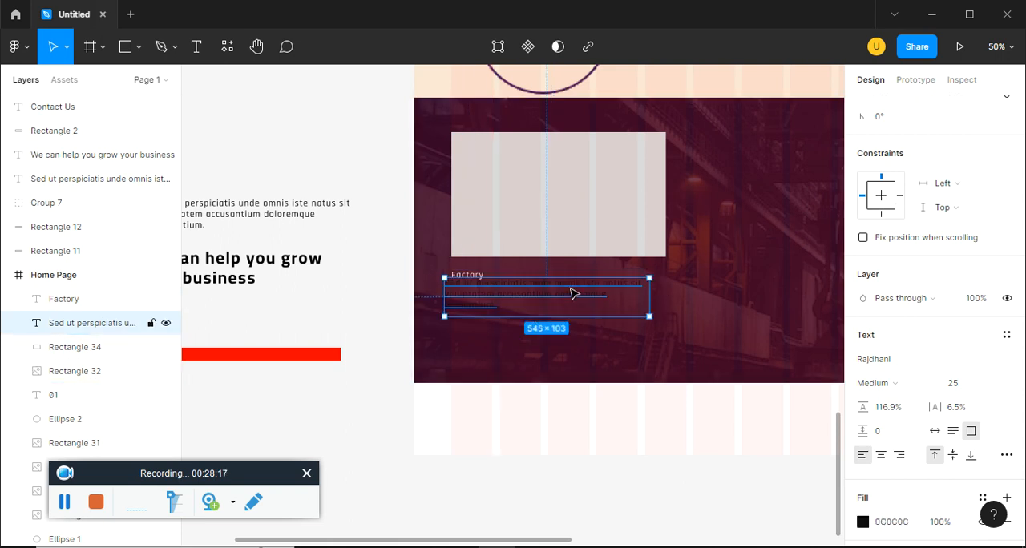
pyautogui.moveTo(548, 312); pyautogui.dragTo(562, 299)
pyautogui.hotkey('ctrl', '+')
pyautogui.click(63, 298)
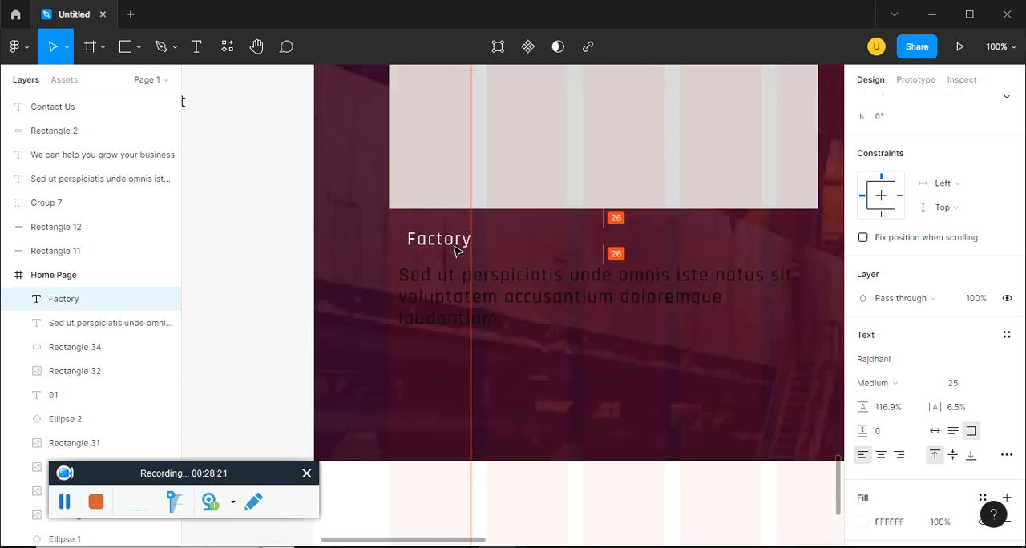
# Draw a narrow vertical accent rectangle about 13 × 38 before the Factory label, aligned with the placeholder's outer edge
pyautogui.click(140, 53)
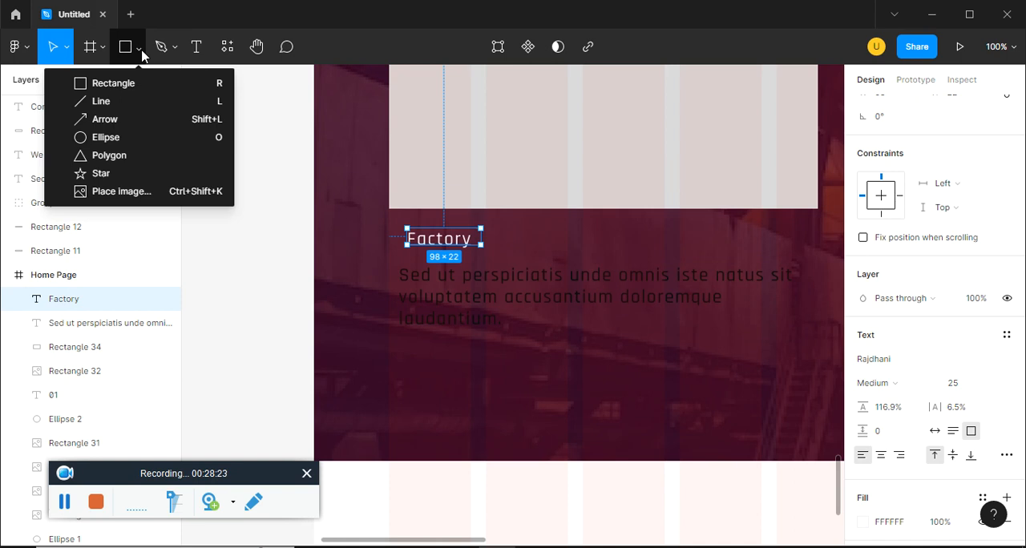
pyautogui.click(138, 82)
pyautogui.moveTo(388, 220); pyautogui.dragTo(399, 249)
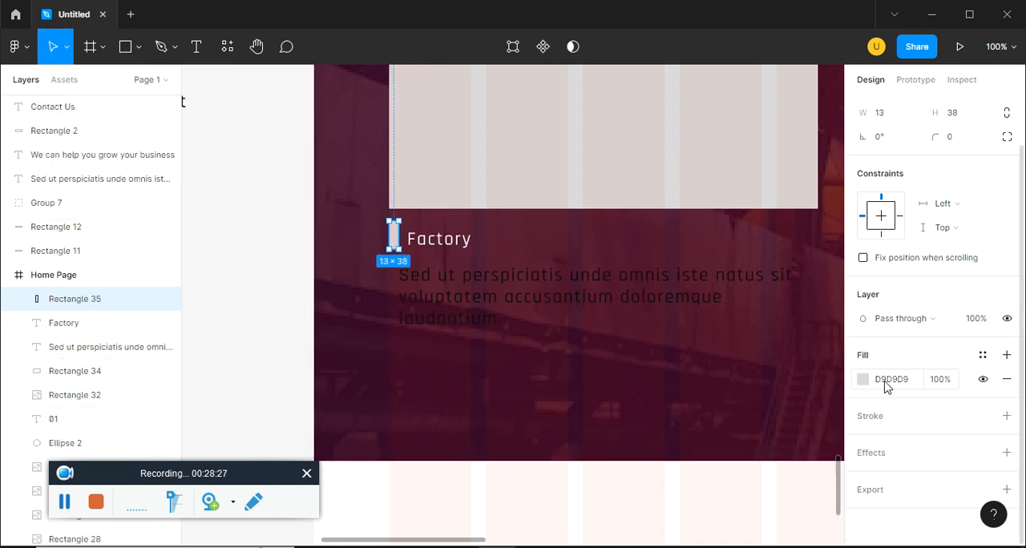
# Fill the accent bar with the orange document color D36B00 and narrow it to 7 wide
pyautogui.click(863, 379)
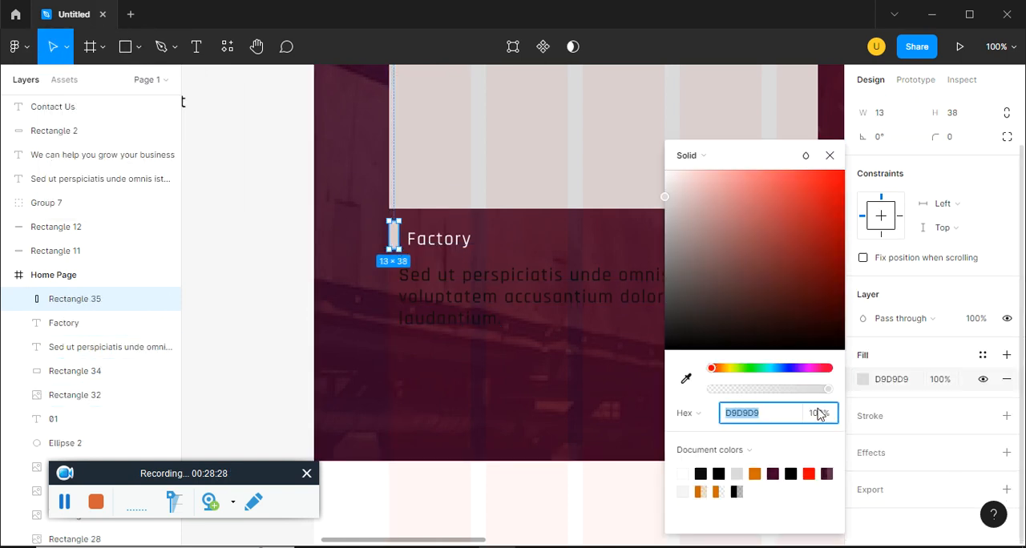
pyautogui.click(754, 474)
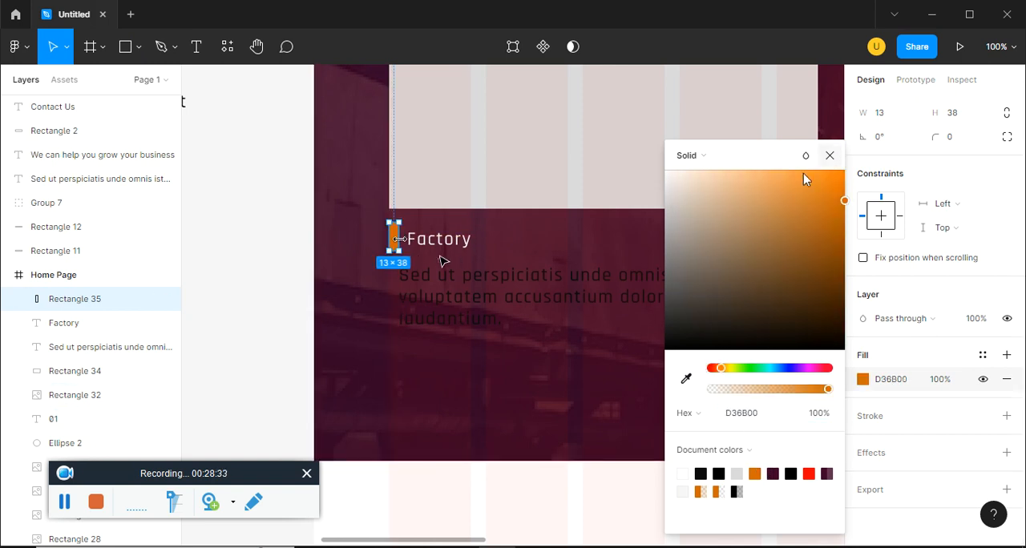
pyautogui.moveTo(396, 241); pyautogui.dragTo(392, 240)
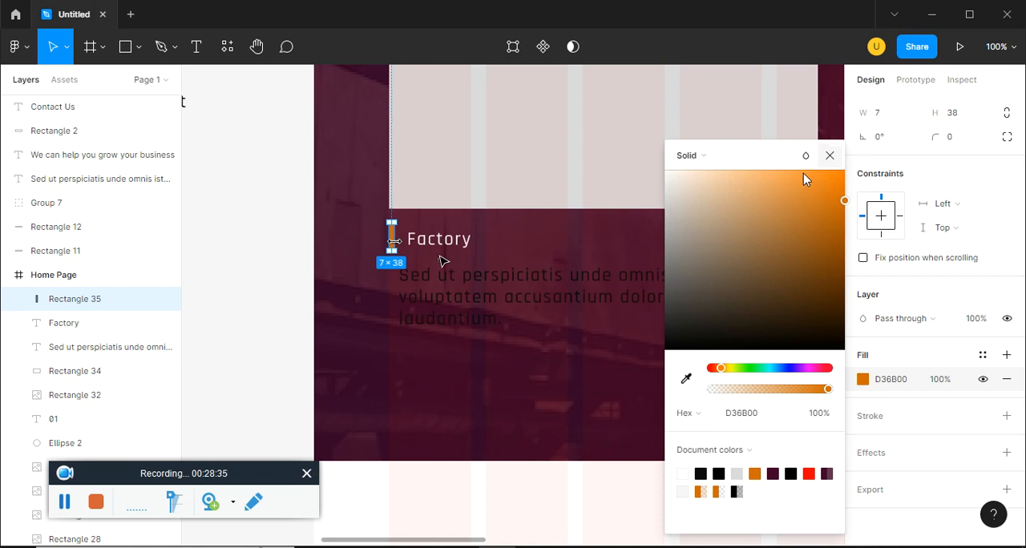
# Shift the dark paragraph below the Factory label left towards the accent bar's outer edge and recolor its text white
pyautogui.click(829, 155)
pyautogui.click(525, 364)
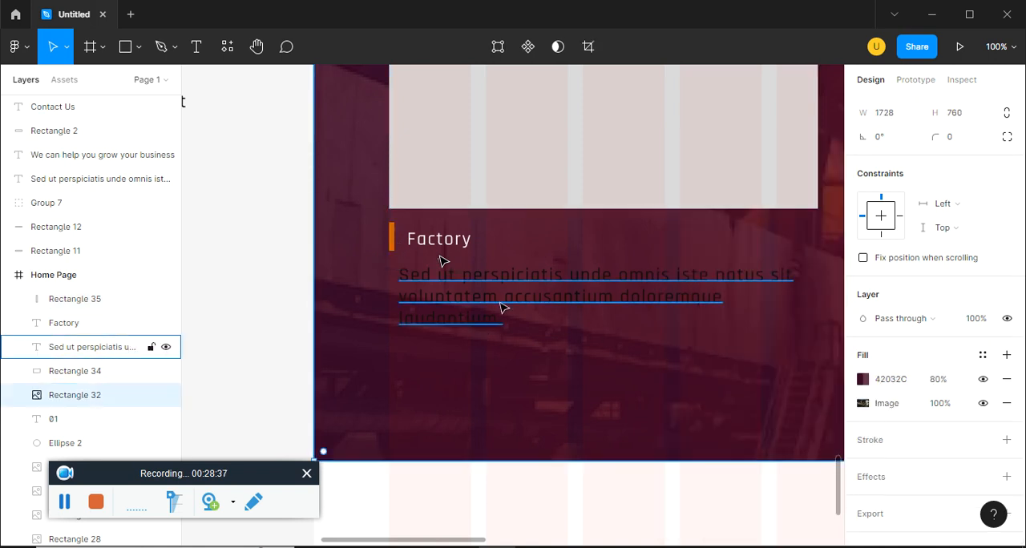
pyautogui.click(491, 302)
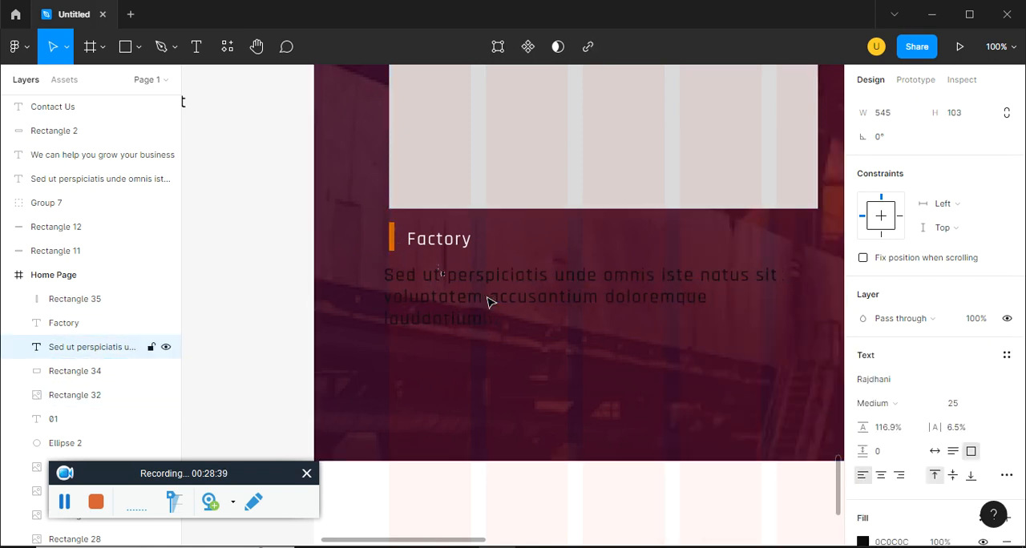
pyautogui.click(863, 541)
pyautogui.click(734, 242)
pyautogui.click(830, 156)
pyautogui.click(522, 437)
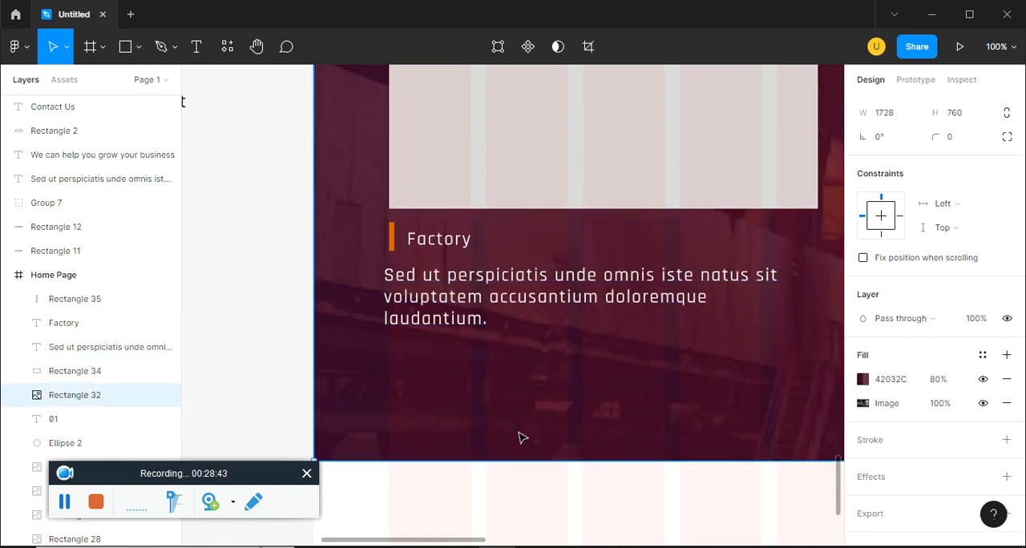
# Consult the "What Our Clients Say" section in ep15.pdf in the browser, and draw an ellipse about 136 × 122 across the purple section's lower edge in Figma
pyautogui.hotkey('alt', 'Tab')
pyautogui.scroll(-1, 211, 330)
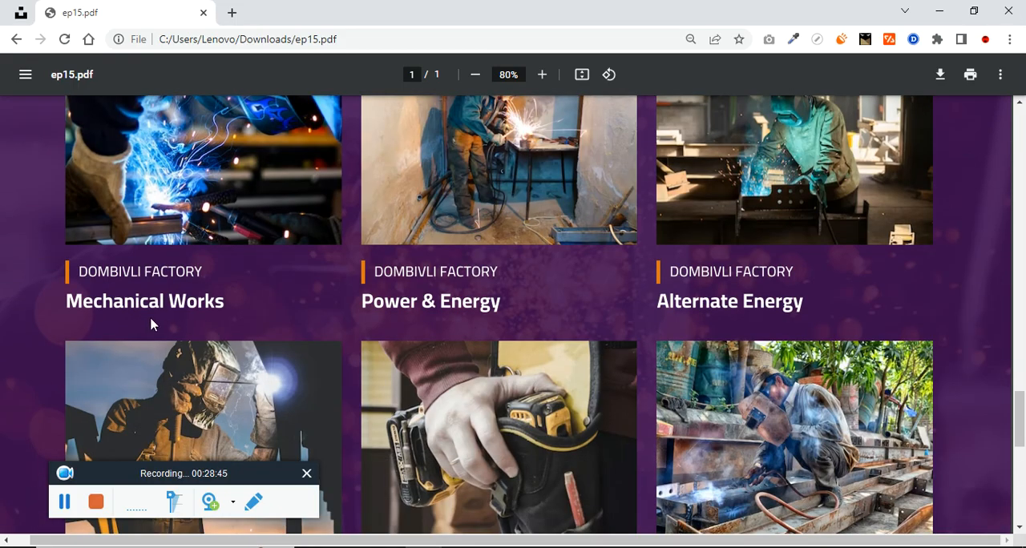
pyautogui.scroll(-7, 182, 308)
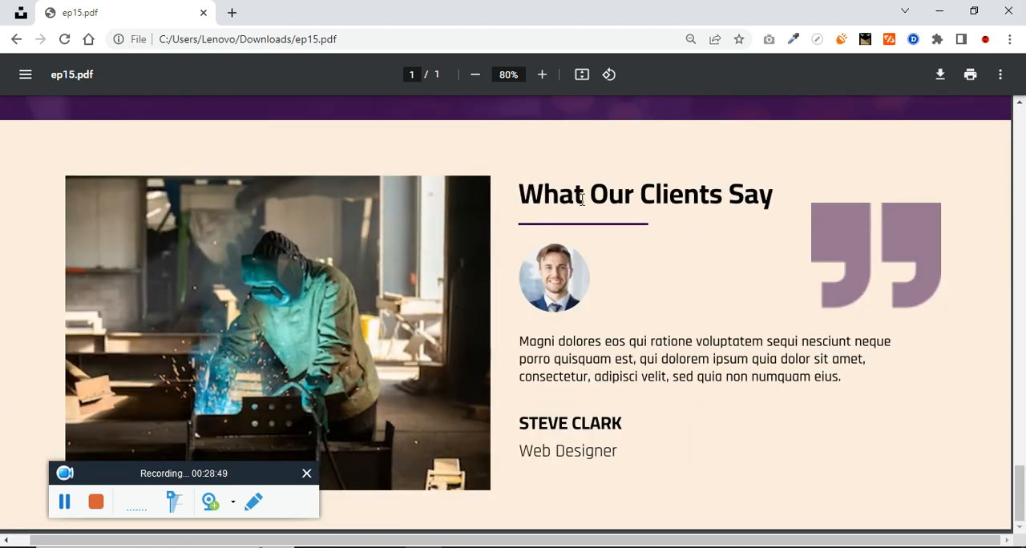
pyautogui.moveTo(519, 194); pyautogui.dragTo(661, 216)
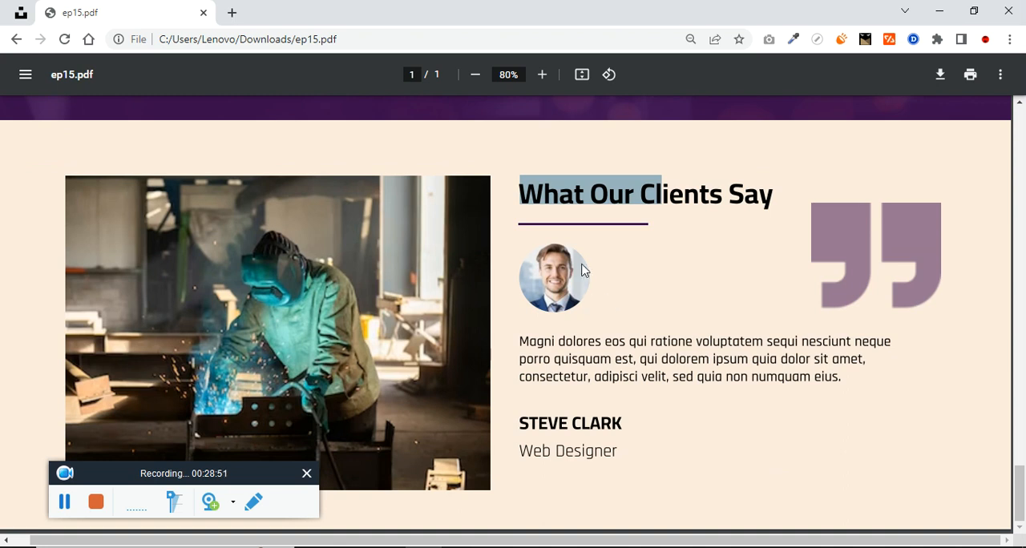
pyautogui.hotkey('alt', 'Tab')
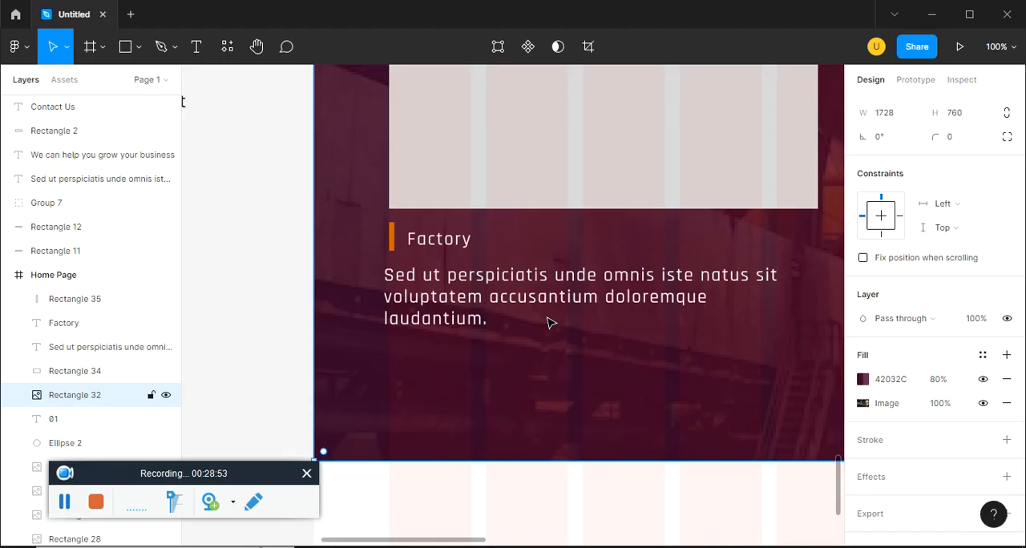
pyautogui.scroll(-2, 548, 322)
pyautogui.click(160, 47)
pyautogui.click(138, 47)
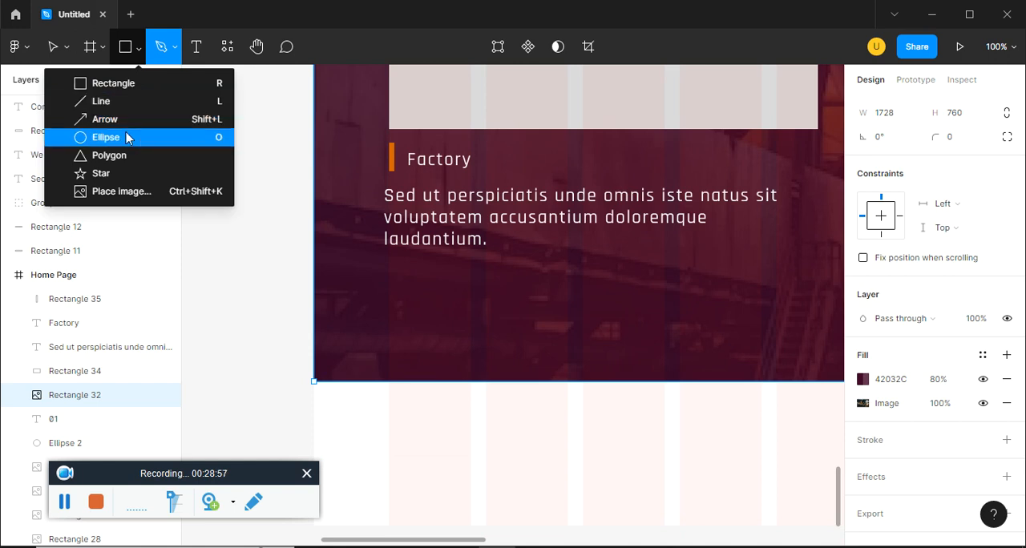
pyautogui.press('o')
pyautogui.moveTo(574, 406); pyautogui.dragTo(618, 453)
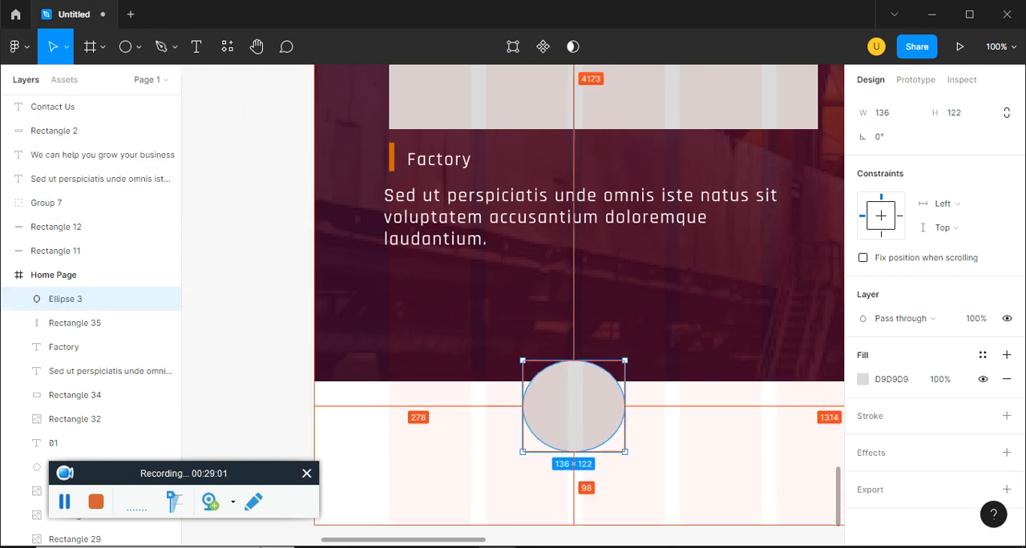
# Copy the photo of hands with flying sparks from Unsplash's industry results, and use it to fill the ellipse in Figma, resized to about 115 × 120
pyautogui.hotkey('alt', 'Tab')
pyautogui.click(19, 13)
pyautogui.rightClick(545, 257)
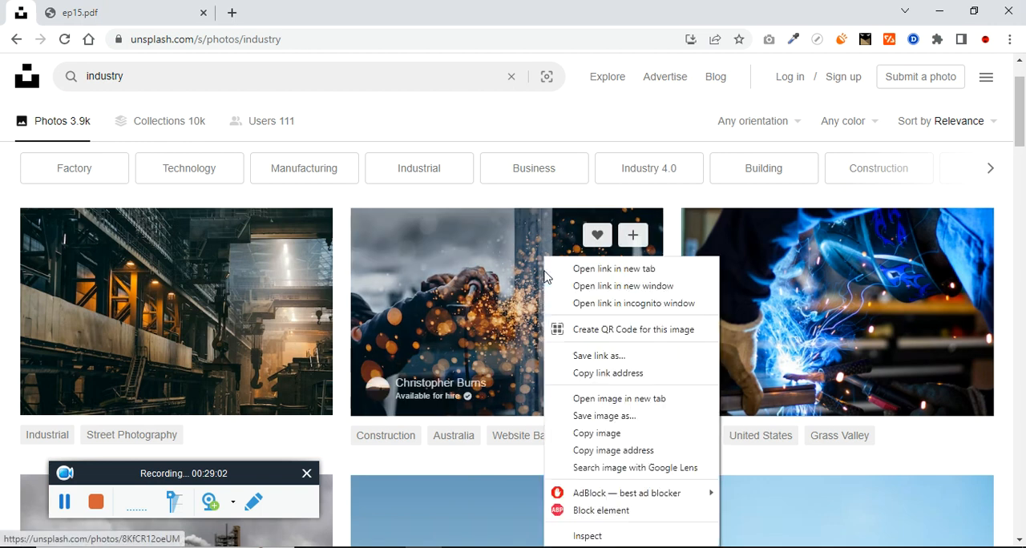
pyautogui.click(601, 433)
pyautogui.hotkey('alt', 'Tab')
pyautogui.hotkey('ctrl', 'v')
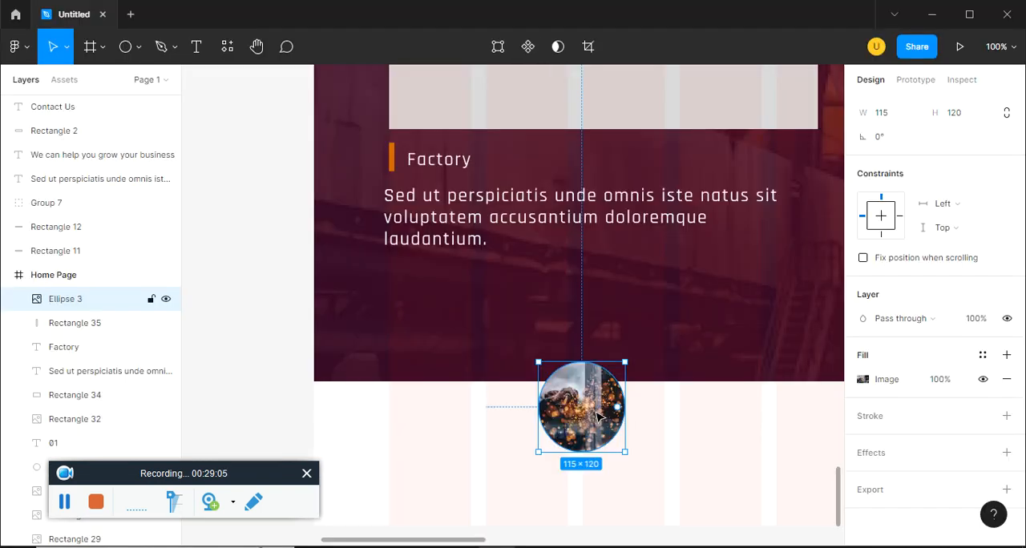
# Review the testimonial text and author lines in ep15.pdf in the browser, and draw a rectangle about 158 × 116 beside the circular photo in Figma
pyautogui.hotkey('alt', 'Tab')
pyautogui.click(142, 8)
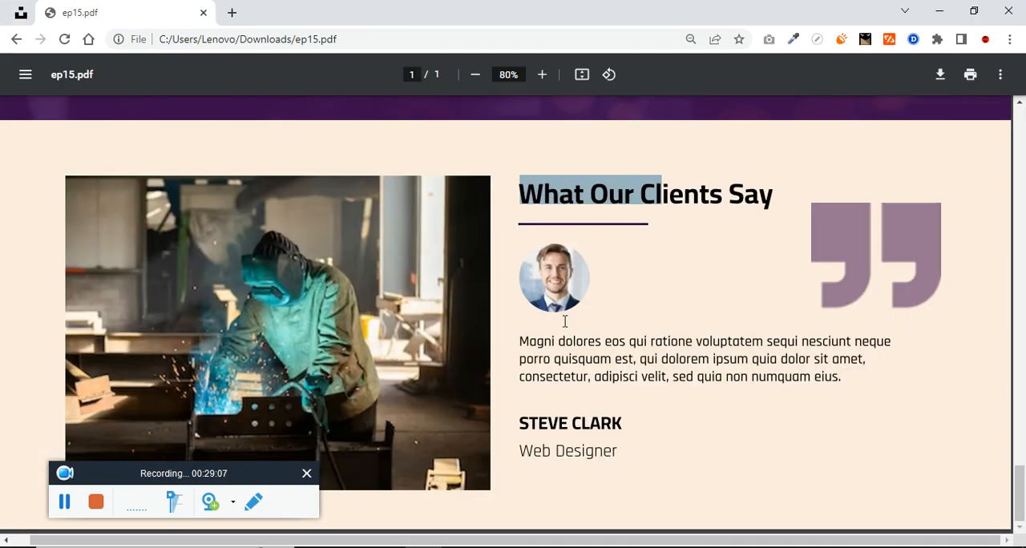
pyautogui.moveTo(533, 344); pyautogui.dragTo(790, 388)
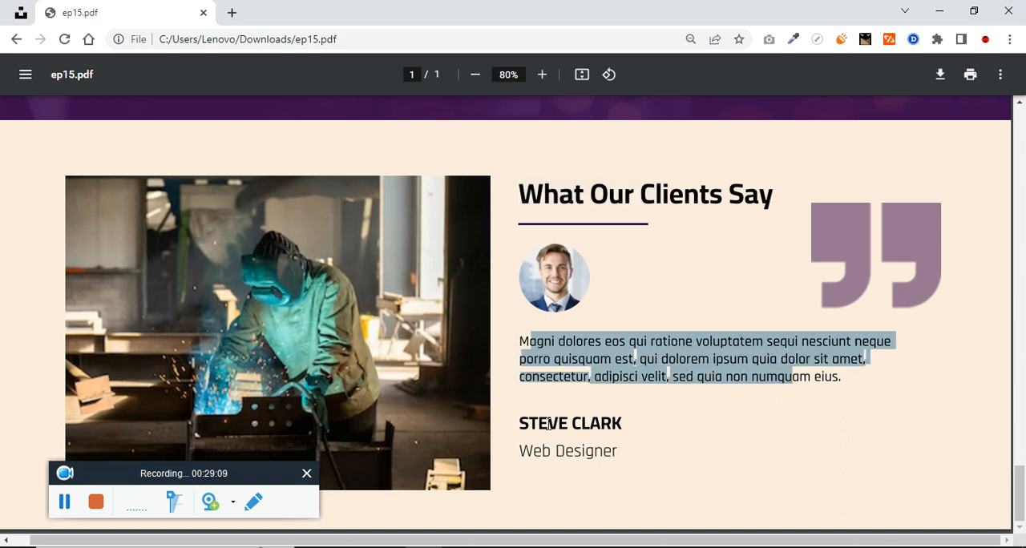
pyautogui.moveTo(529, 423); pyautogui.dragTo(620, 435)
pyautogui.hotkey('alt', 'Tab')
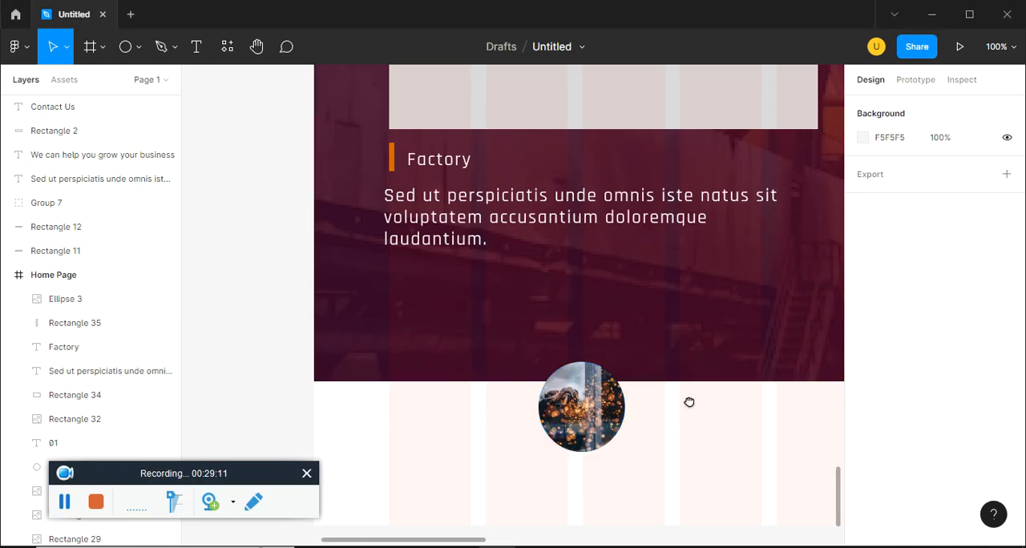
pyautogui.scroll(-3, 689, 401)
pyautogui.click(105, 50)
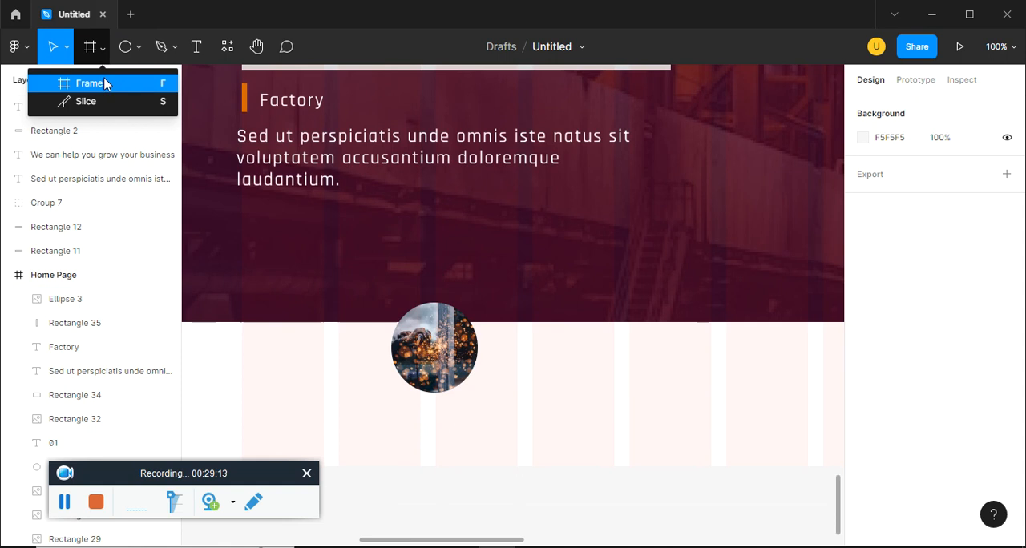
pyautogui.click(104, 80)
pyautogui.click(65, 53)
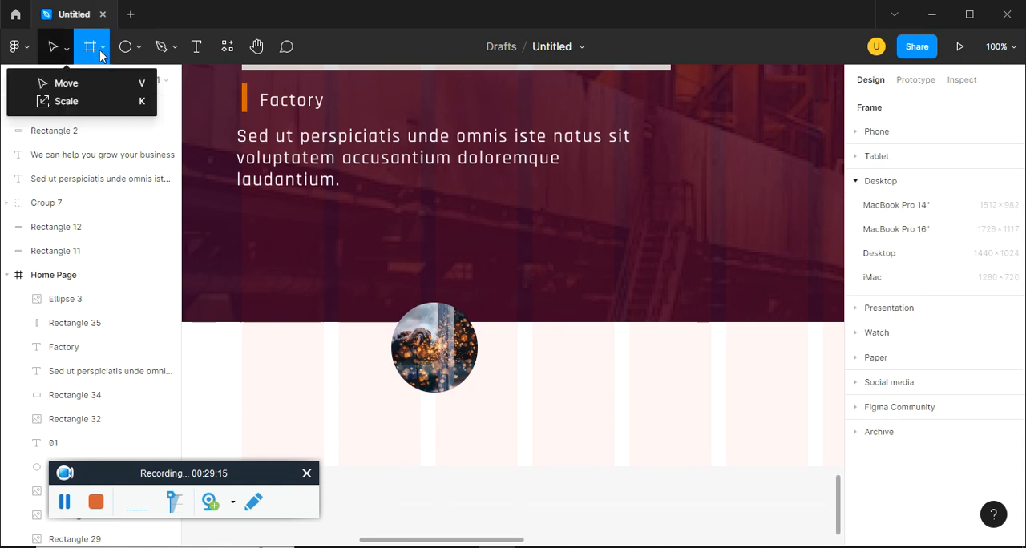
pyautogui.click(101, 48)
pyautogui.click(138, 47)
pyautogui.click(137, 82)
pyautogui.moveTo(576, 342); pyautogui.dragTo(695, 430)
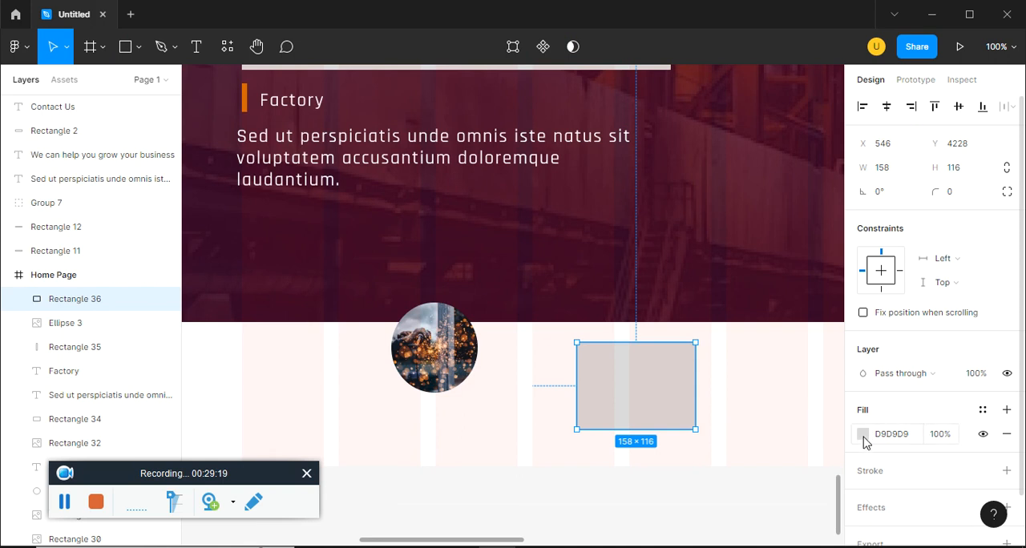
# Fill the new rectangle with the purple quotation-mark image from folder 6, using the Fit image mode
pyautogui.click(863, 435)
pyautogui.click(703, 177)
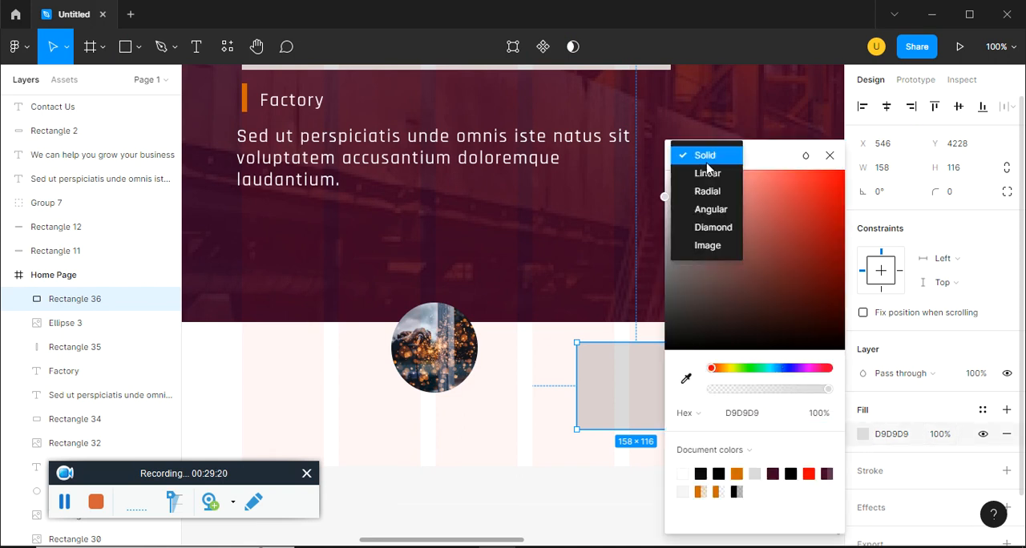
pyautogui.click(716, 248)
pyautogui.click(746, 267)
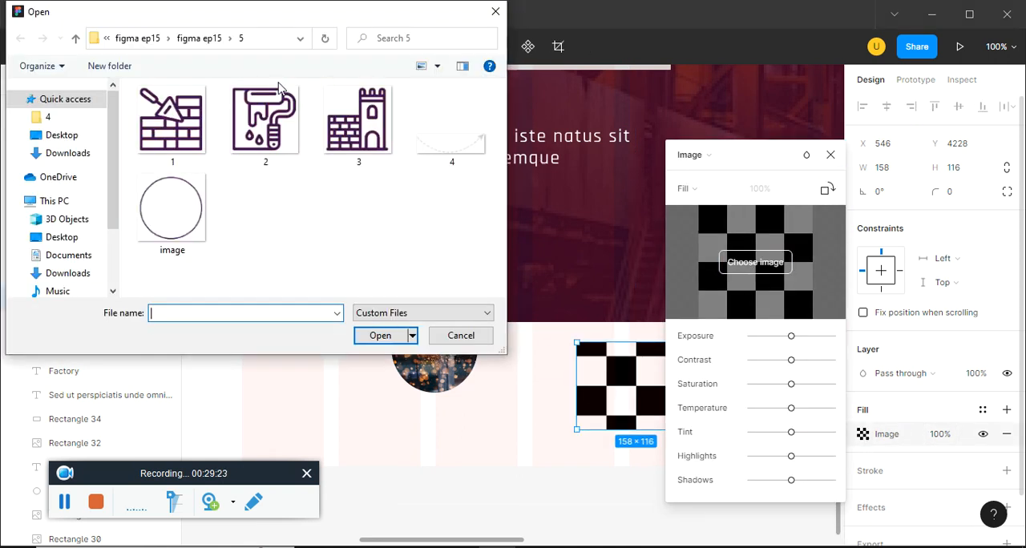
pyautogui.click(198, 39)
pyautogui.doubleClick(165, 172)
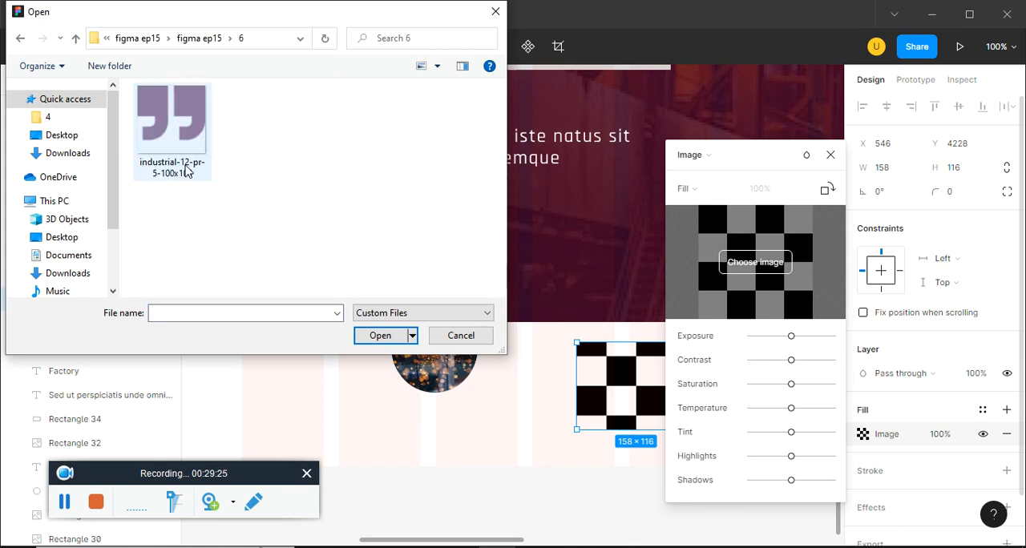
pyautogui.doubleClick(191, 160)
pyautogui.click(685, 189)
pyautogui.click(701, 207)
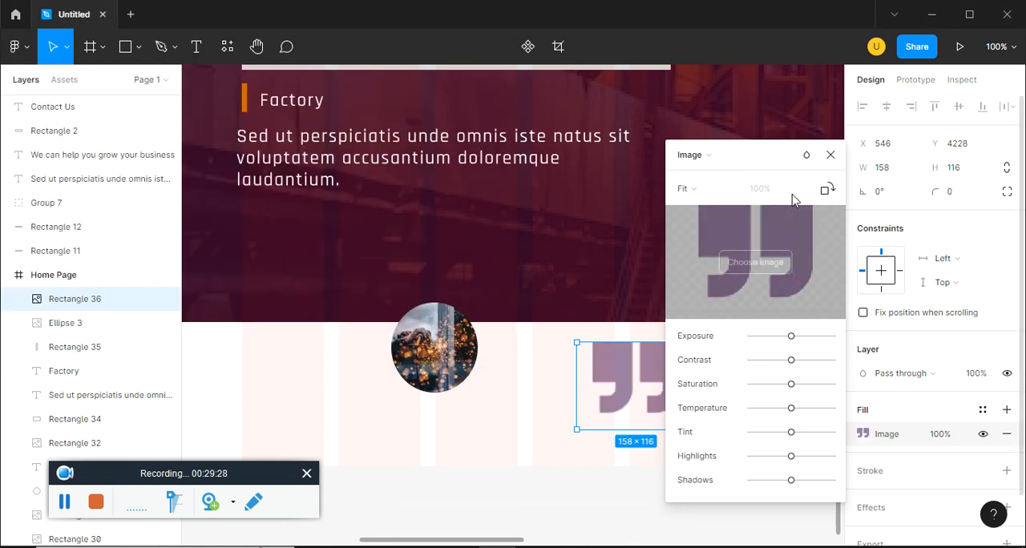
pyautogui.click(830, 155)
pyautogui.click(713, 367)
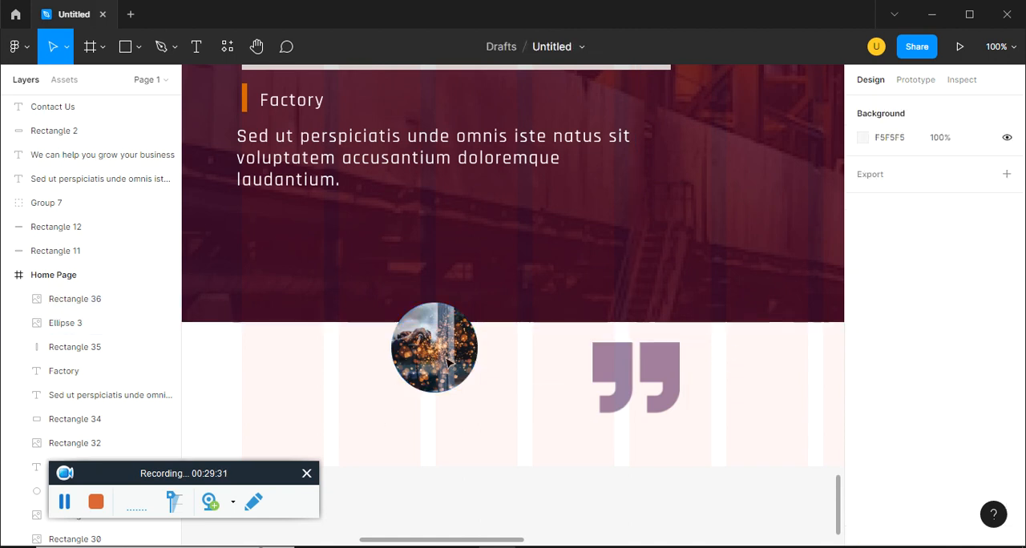